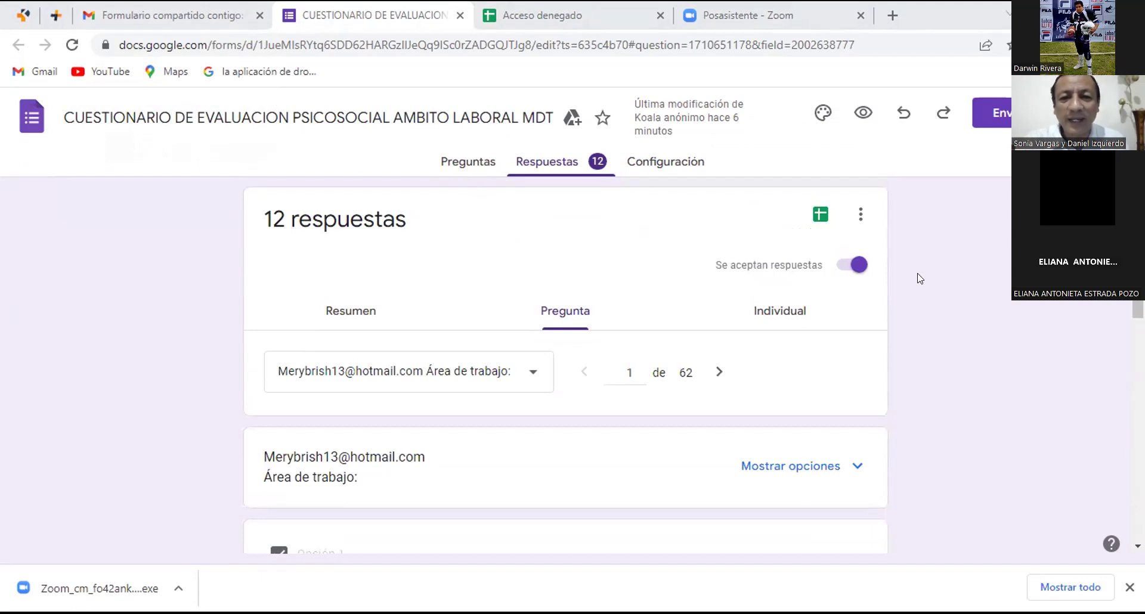
Step: Open the form's linked response spreadsheet and request access to it
{"action": "left_click", "coordinate": [816, 213]}
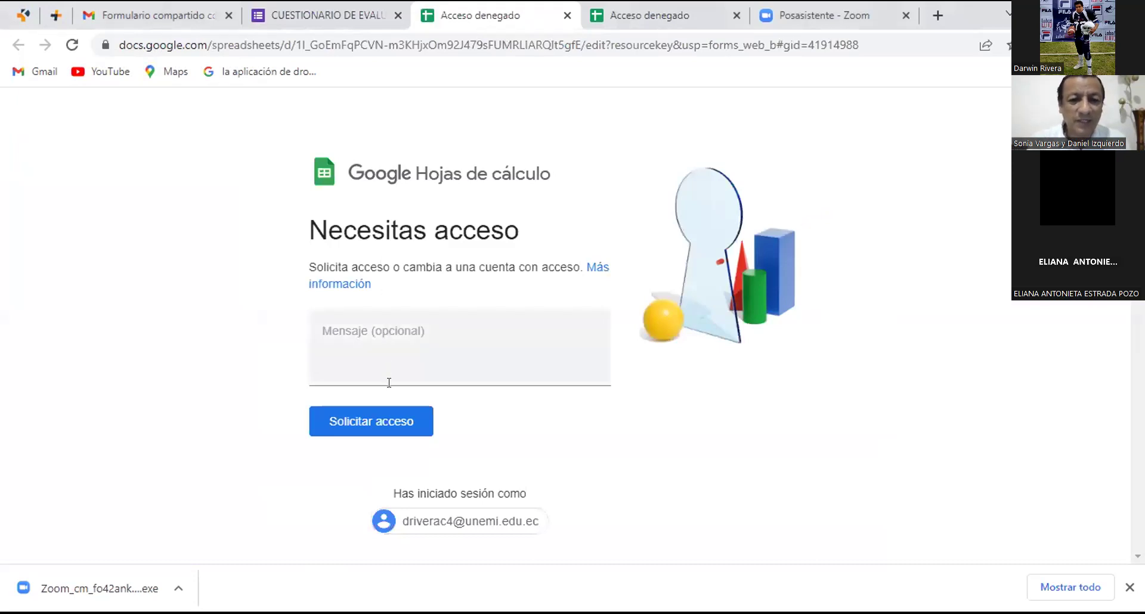
{"action": "left_click", "coordinate": [385, 427]}
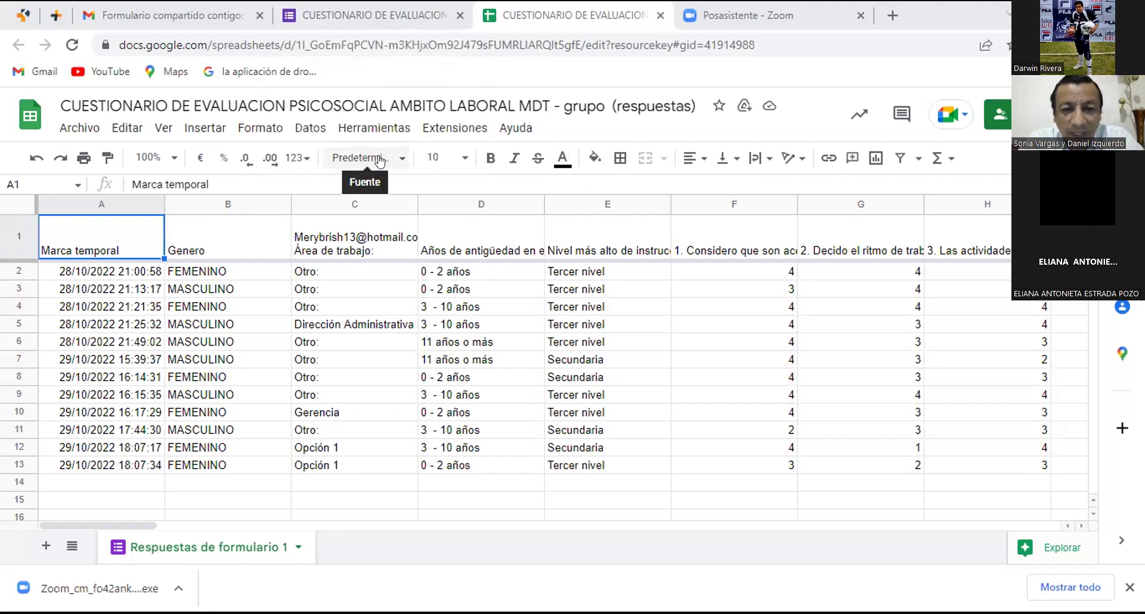
Step: Examine the form responses and go across row 2 from the education level, through all question columns, to past the Puntuación column
{"action": "scroll", "coordinate": [624, 278], "scroll_direction": "down", "scroll_amount": 2}
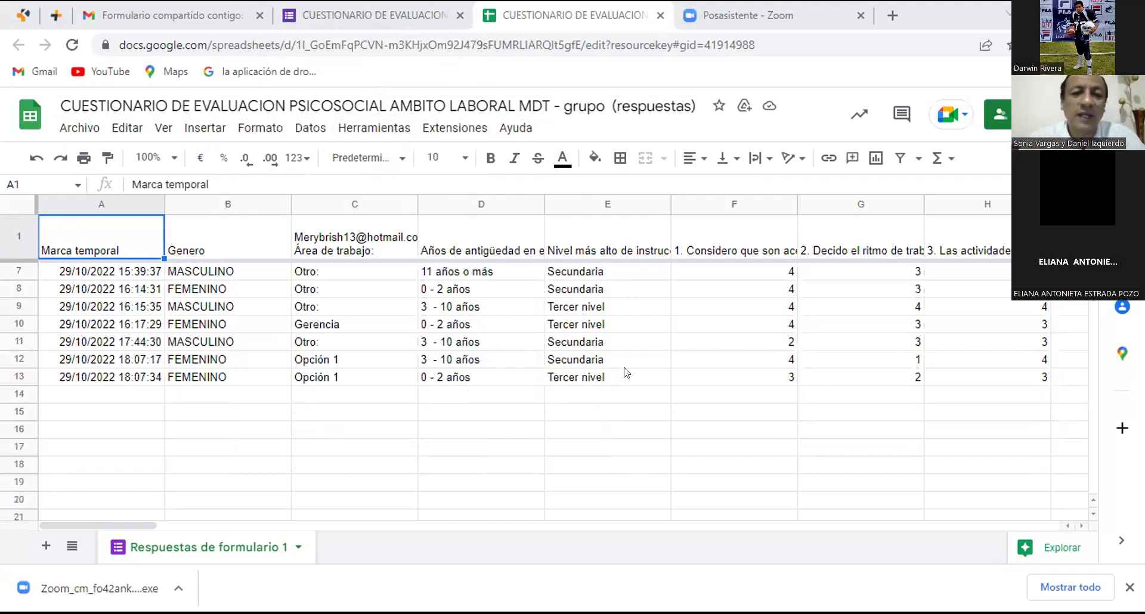
{"action": "scroll", "coordinate": [383, 355], "scroll_direction": "up", "scroll_amount": 2}
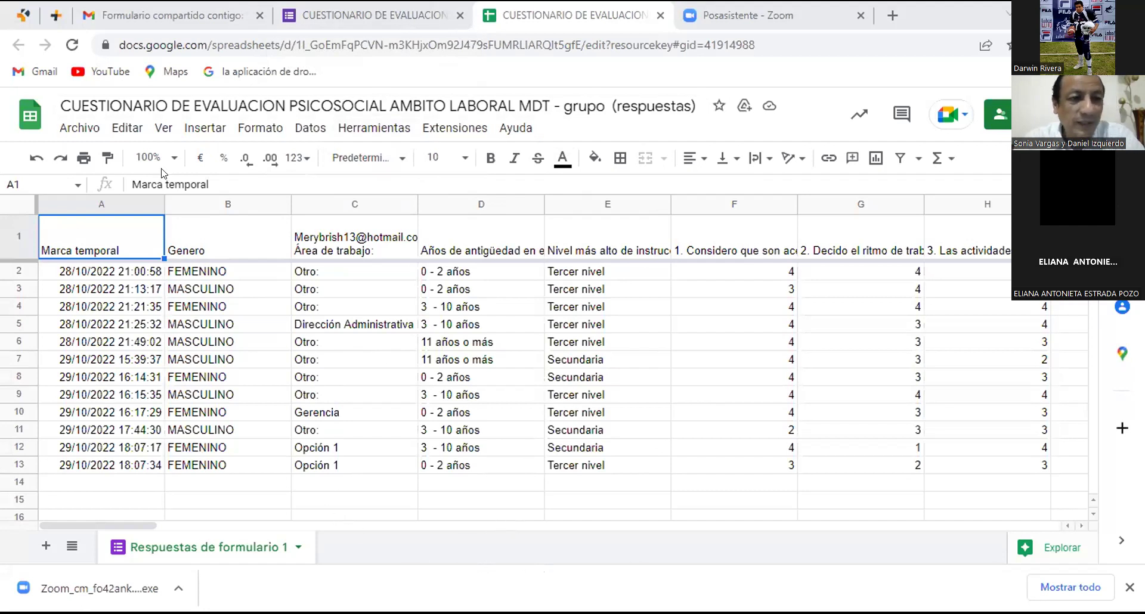
{"action": "left_click", "coordinate": [579, 274]}
{"action": "key", "text": "Right"}
{"action": "key", "text": "Right"}
{"action": "key", "text": "Right"}
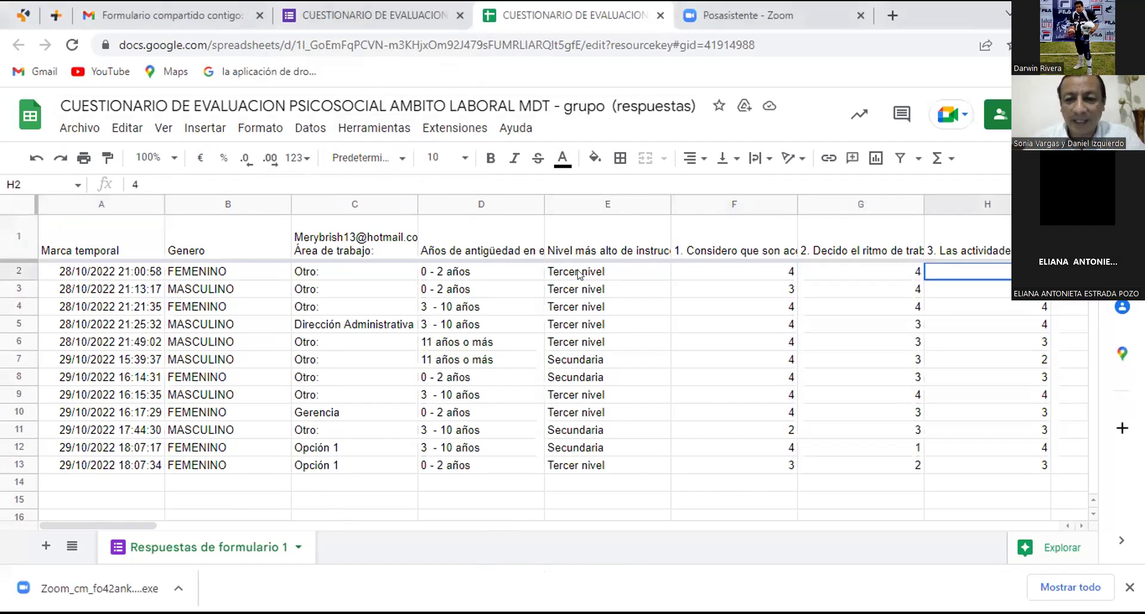
{"action": "key", "text": "Right"}
{"action": "key", "text": "Right"}
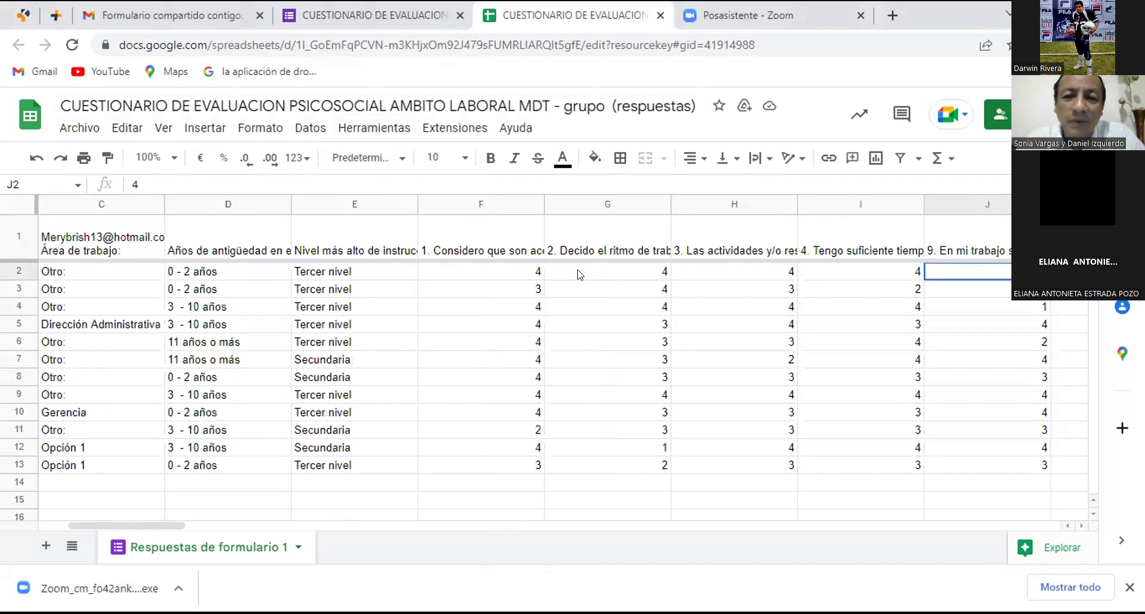
{"action": "key", "text": "Right"}
{"action": "key", "text": "Right"}
{"action": "key", "text": "Right"}
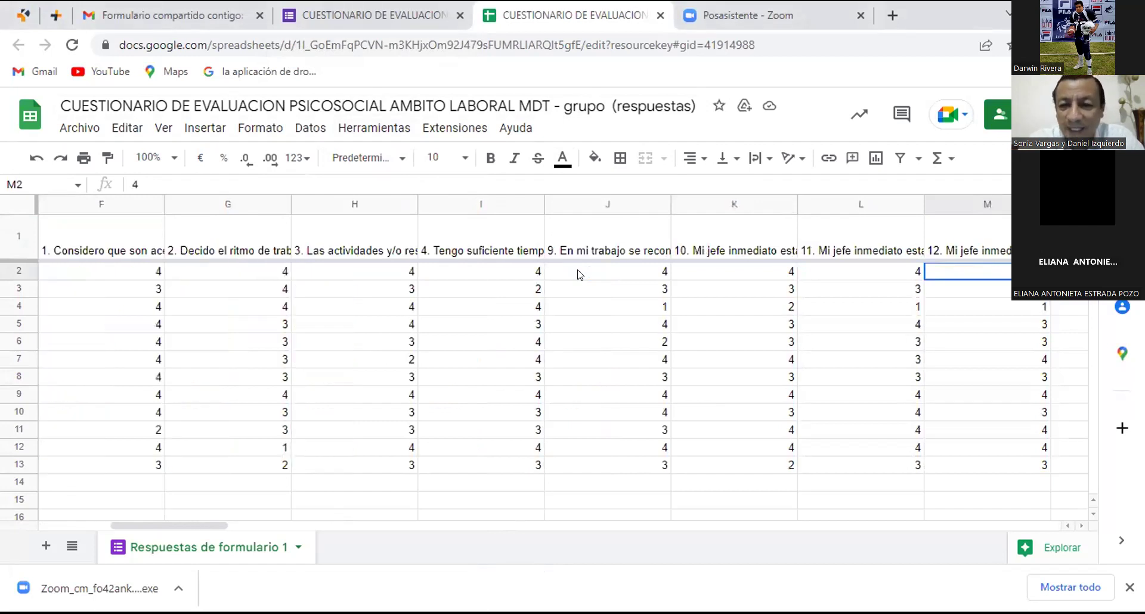
{"action": "key", "text": "Right"}
{"action": "key", "text": "Right"}
{"action": "key", "text": "Right"}
{"action": "key", "text": "Right"}
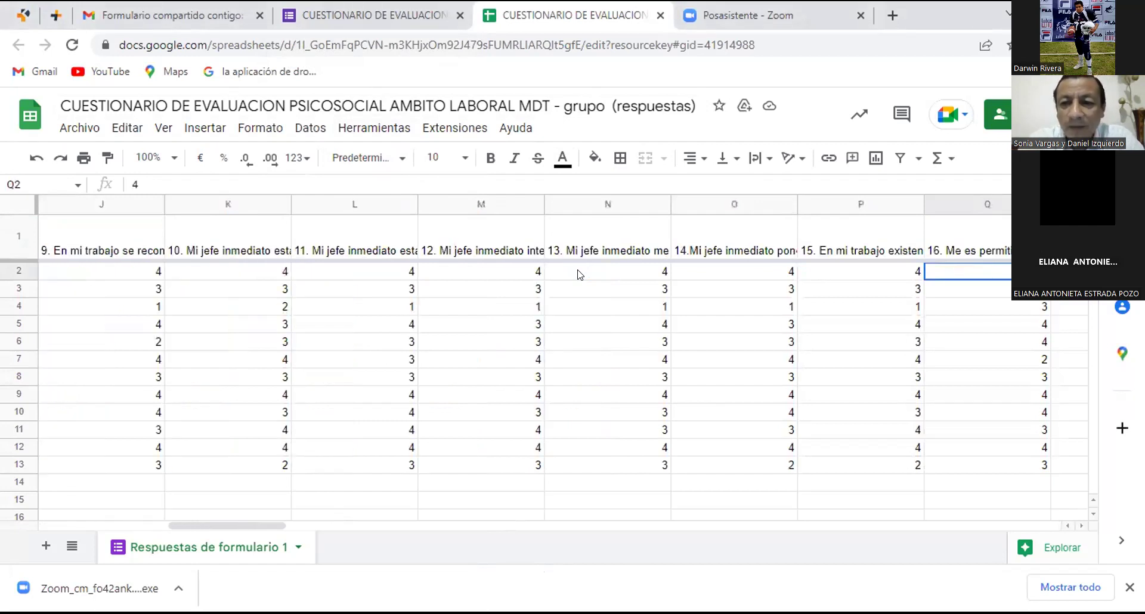
{"action": "key", "text": "Right"}
{"action": "key", "text": "Right"}
{"action": "key", "text": "Right"}
{"action": "key", "text": "Right"}
{"action": "key", "text": "Right"}
{"action": "key", "text": "Right"}
{"action": "key", "text": "Right"}
{"action": "key", "text": "Right"}
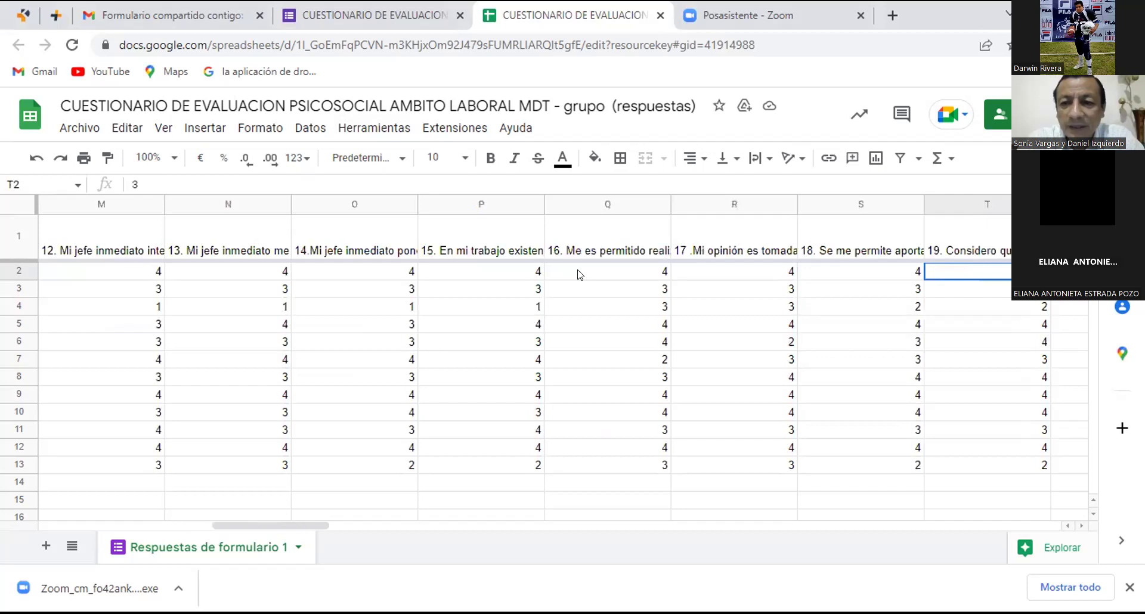
{"action": "key", "text": "Right"}
{"action": "key", "text": "Right"}
{"action": "key", "text": "Right"}
{"action": "key", "text": "Right"}
{"action": "key", "text": "Right"}
{"action": "key", "text": "Right"}
{"action": "key", "text": "Right"}
{"action": "key", "text": "Right"}
{"action": "key", "text": "Right"}
{"action": "key", "text": "Right"}
{"action": "key", "text": "Right"}
{"action": "key", "text": "Right"}
{"action": "key", "text": "Right"}
{"action": "key", "text": "Right"}
{"action": "key", "text": "Right"}
{"action": "key", "text": "Right"}
{"action": "key", "text": "Right"}
{"action": "key", "text": "Right"}
{"action": "key", "text": "Right"}
{"action": "key", "text": "Right"}
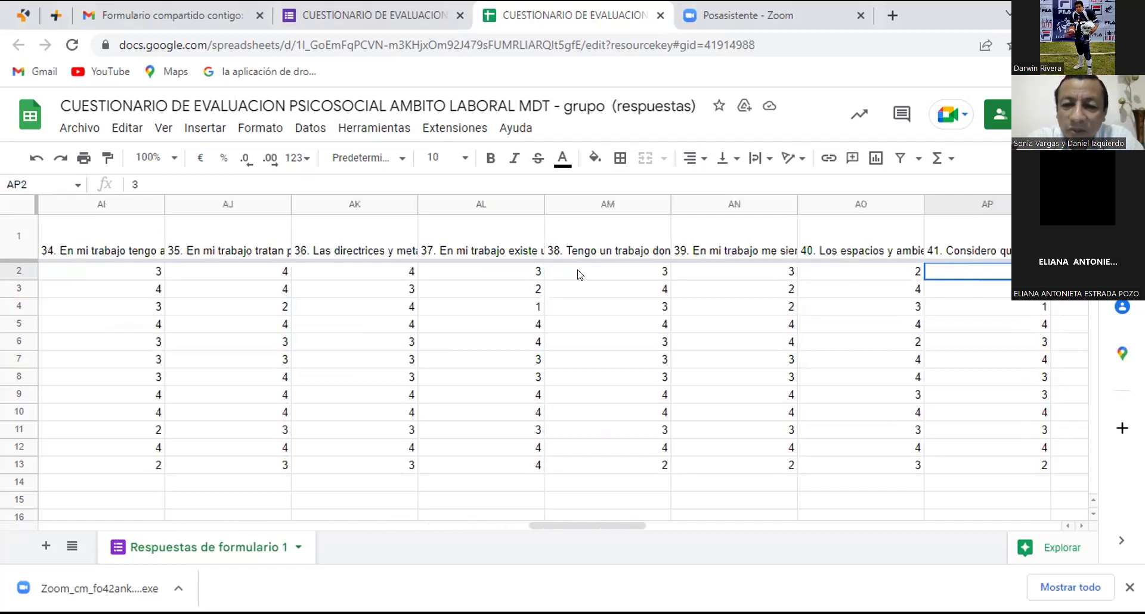
{"action": "key", "text": "Right"}
{"action": "key", "text": "Right"}
{"action": "key", "text": "Right"}
{"action": "key", "text": "Right"}
{"action": "key", "text": "Right"}
{"action": "key", "text": "Right"}
{"action": "key", "text": "Right"}
{"action": "key", "text": "Right"}
{"action": "key", "text": "Right"}
{"action": "key", "text": "Right"}
{"action": "key", "text": "Right"}
{"action": "key", "text": "Right"}
{"action": "key", "text": "Right"}
{"action": "key", "text": "Right"}
{"action": "key", "text": "Right"}
{"action": "key", "text": "Right"}
{"action": "key", "text": "Right"}
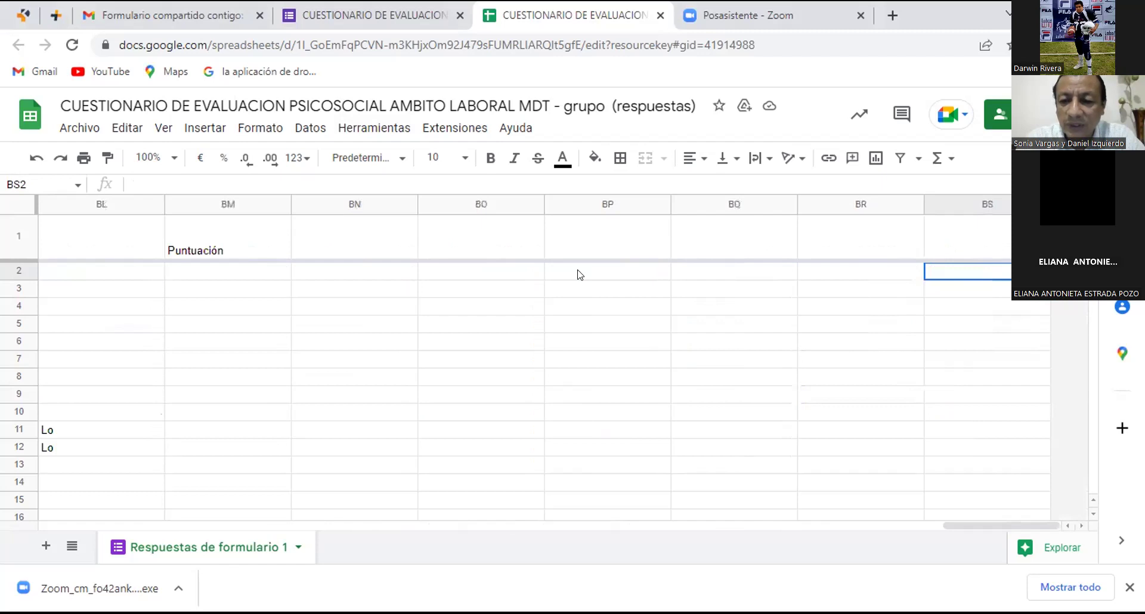
Step: Review the closing columns of row 2 backwards, from Puntuación through e-mail, age and self-identification to question 53
{"action": "key", "text": "Left"}
{"action": "key", "text": "Left"}
{"action": "key", "text": "Left"}
{"action": "key", "text": "Left"}
{"action": "key", "text": "Left"}
{"action": "key", "text": "Left"}
{"action": "key", "text": "Left"}
{"action": "key", "text": "Left"}
{"action": "key", "text": "Left"}
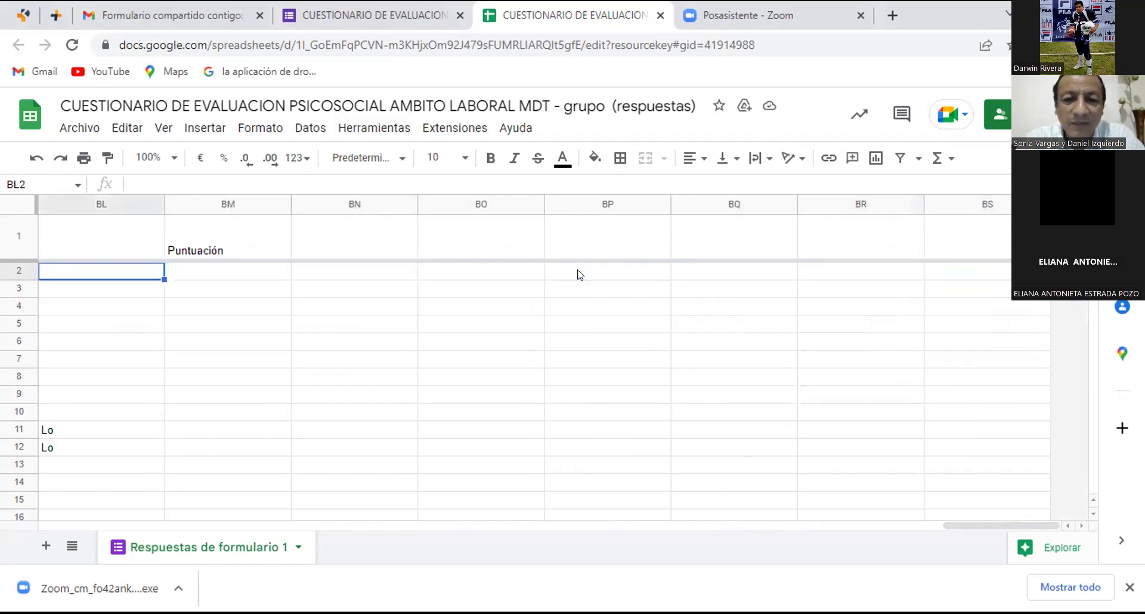
{"action": "key", "text": "Left"}
{"action": "key", "text": "Left"}
{"action": "key", "text": "Left"}
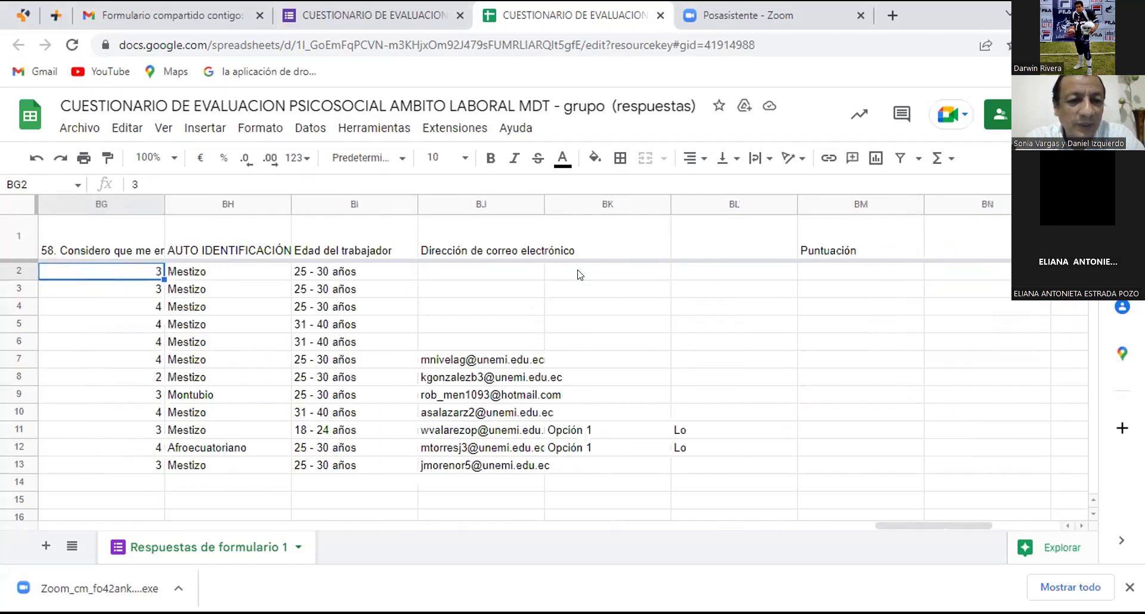
{"action": "key", "text": "Left"}
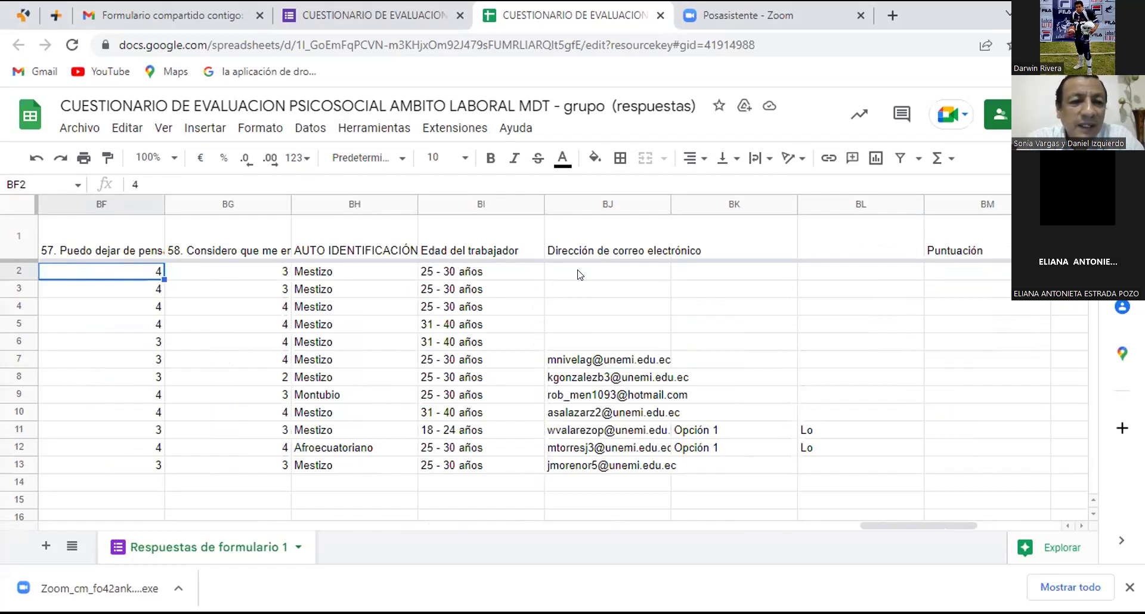
{"action": "key", "text": "Left"}
{"action": "key", "text": "Left"}
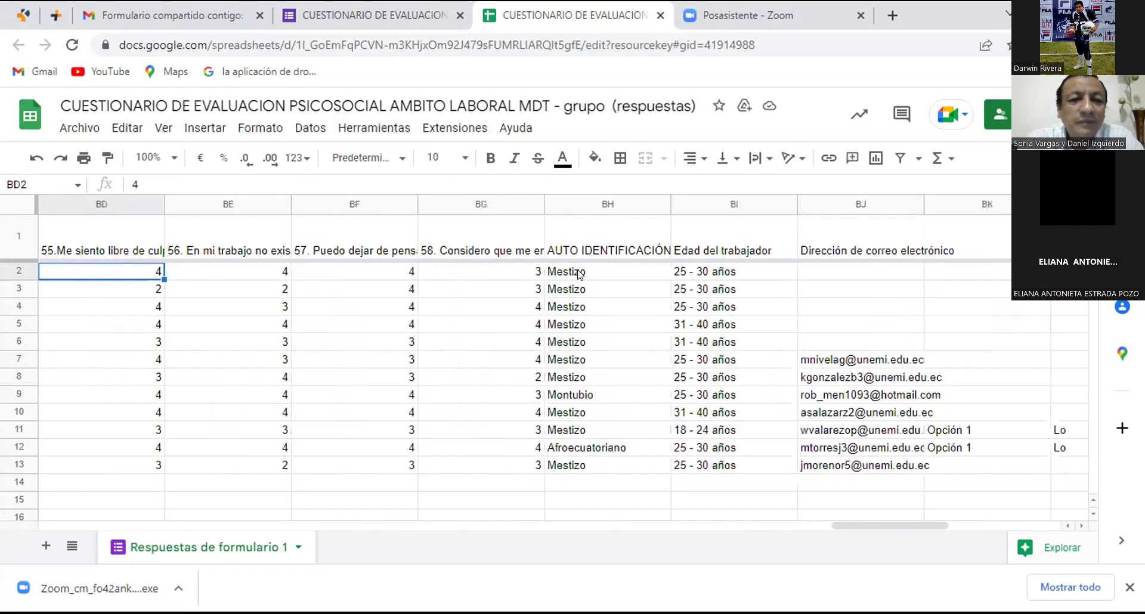
{"action": "key", "text": "Left"}
{"action": "key", "text": "Left"}
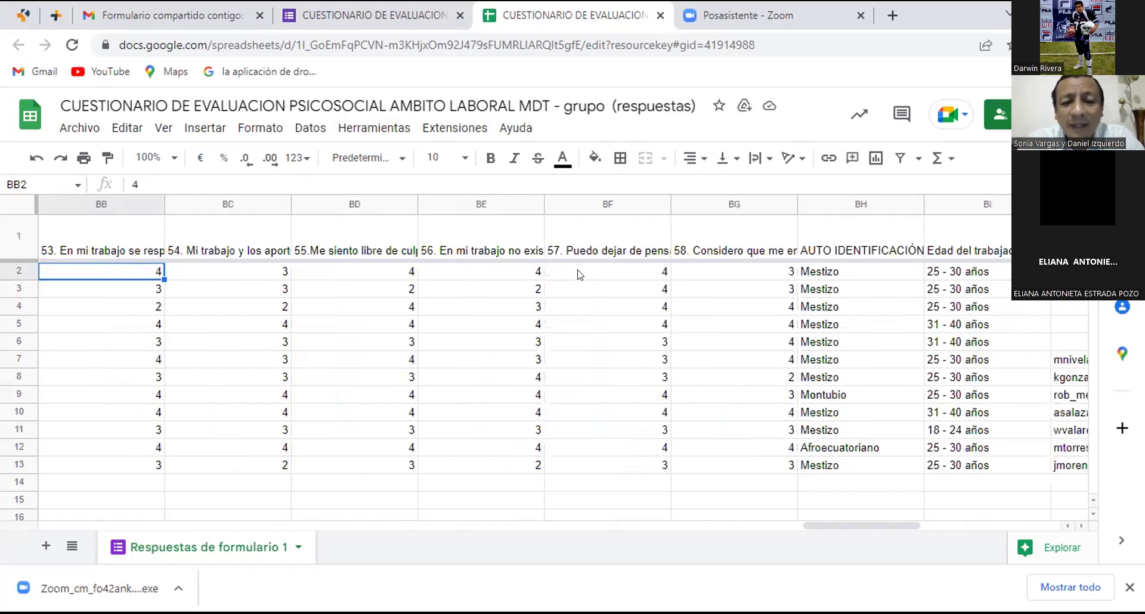
Step: Go back across the question columns of row 2 to the timestamp in cell A2
{"action": "key", "text": "Left"}
{"action": "key", "text": "Left"}
{"action": "key", "text": "Left"}
{"action": "key", "text": "Left"}
{"action": "key", "text": "Left"}
{"action": "key", "text": "Left"}
{"action": "key", "text": "Left"}
{"action": "key", "text": "Left"}
{"action": "key", "text": "Left"}
{"action": "key", "text": "Left"}
{"action": "key", "text": "Left"}
{"action": "key", "text": "Left"}
{"action": "key", "text": "Left"}
{"action": "key", "text": "Left"}
{"action": "key", "text": "Left"}
{"action": "key", "text": "Left"}
{"action": "key", "text": "Left"}
{"action": "key", "text": "Left"}
{"action": "key", "text": "Left"}
{"action": "key", "text": "Left"}
{"action": "key", "text": "Left"}
{"action": "key", "text": "Left"}
{"action": "key", "text": "Left"}
{"action": "key", "text": "Left"}
{"action": "key", "text": "Left"}
{"action": "key", "text": "Left"}
{"action": "key", "text": "Left"}
{"action": "key", "text": "Left"}
{"action": "key", "text": "Left"}
{"action": "key", "text": "Left"}
{"action": "key", "text": "Left"}
{"action": "key", "text": "Left"}
{"action": "key", "text": "Left"}
{"action": "key", "text": "Left"}
{"action": "key", "text": "Left"}
{"action": "key", "text": "Left"}
{"action": "key", "text": "Left"}
{"action": "key", "text": "Left"}
{"action": "key", "text": "Left"}
{"action": "key", "text": "Left"}
{"action": "key", "text": "Left"}
{"action": "key", "text": "Left"}
{"action": "key", "text": "Left"}
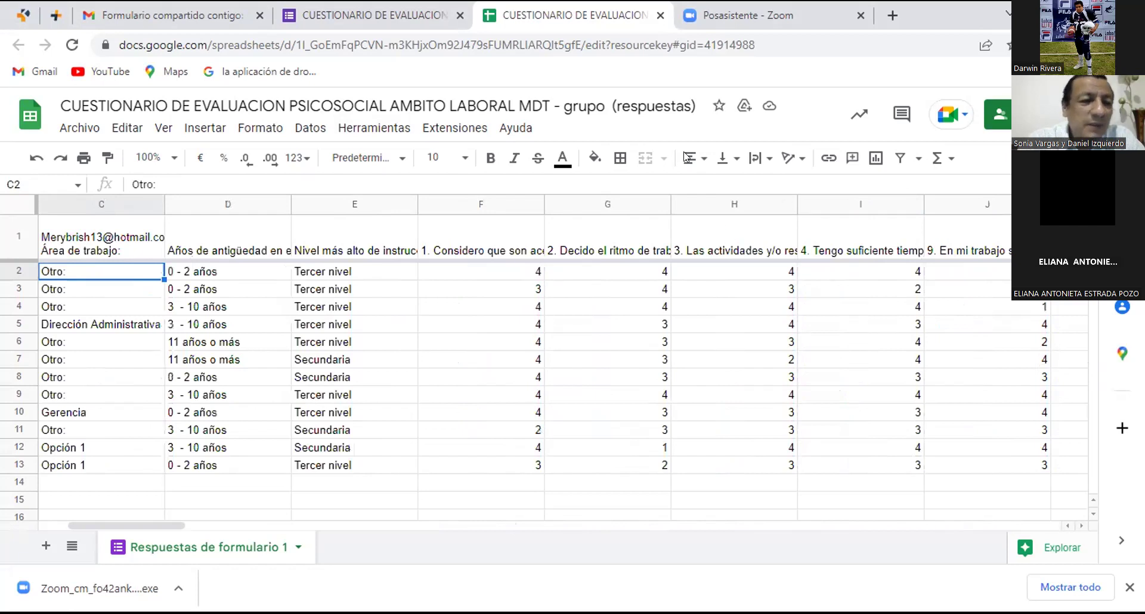
{"action": "key", "text": "Left"}
{"action": "key", "text": "Left"}
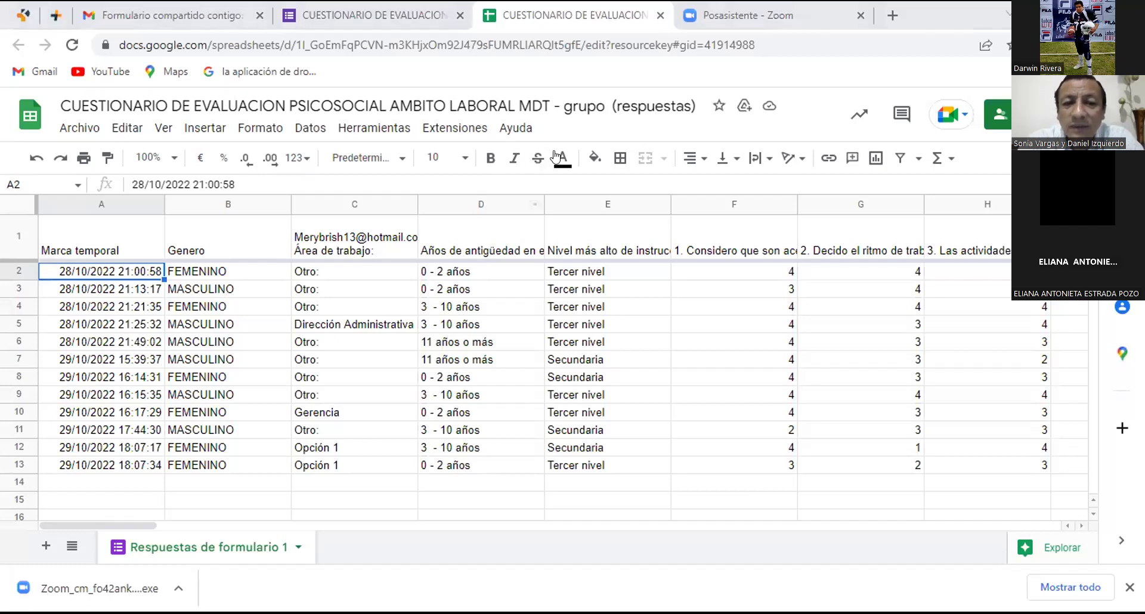
Step: Review the first response from gender through work area, seniority and education level to question 4
{"action": "left_click", "coordinate": [208, 269]}
{"action": "key", "text": "Right"}
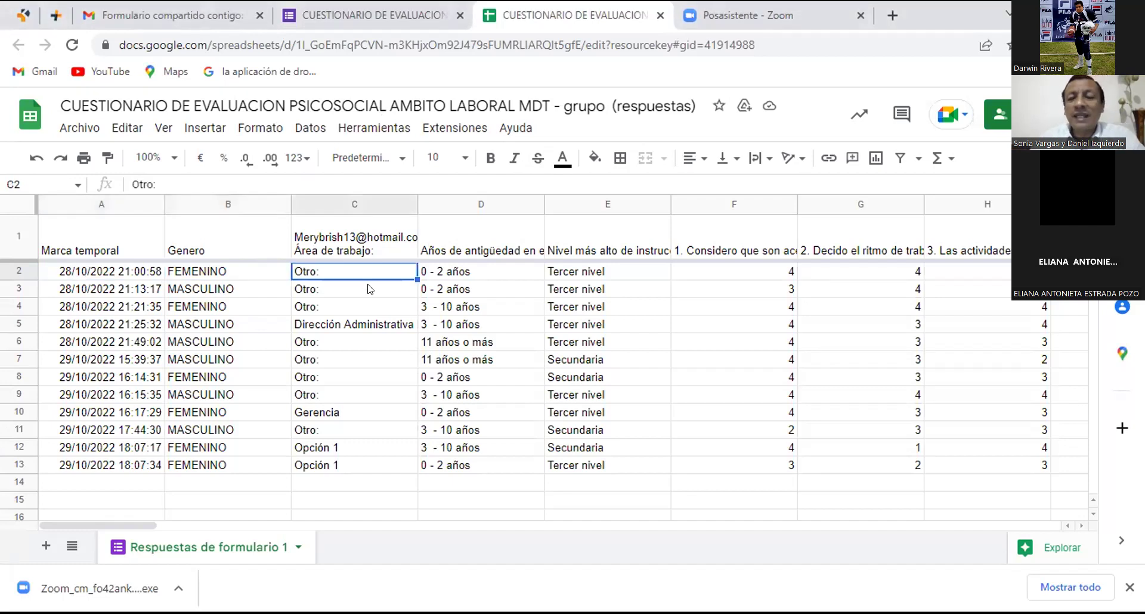
{"action": "key", "text": "Right"}
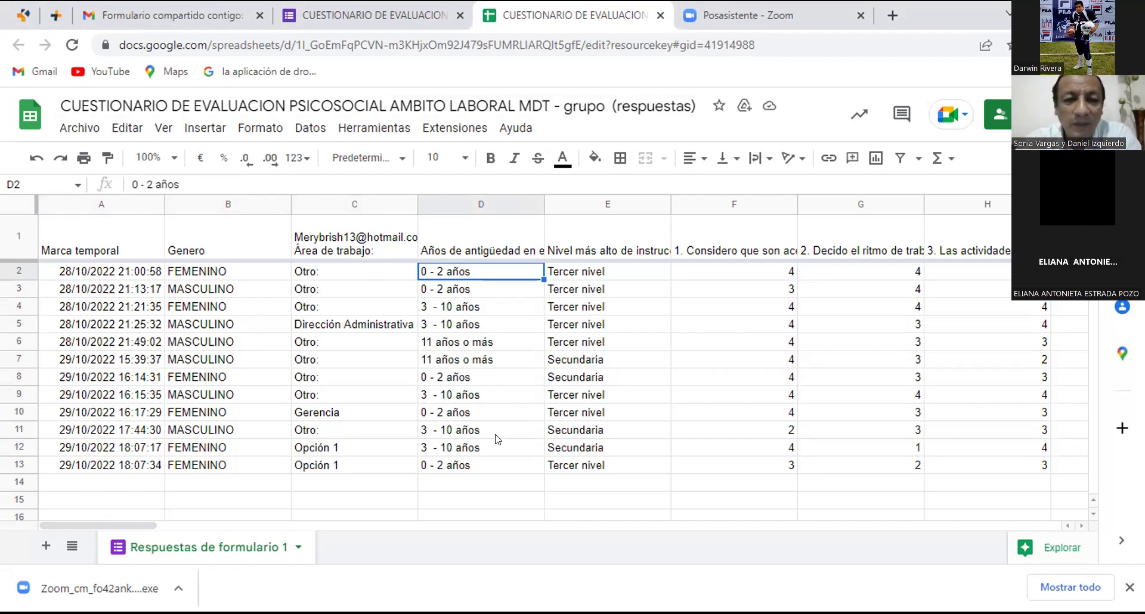
{"action": "key", "text": "Right"}
{"action": "key", "text": "Right"}
{"action": "key", "text": "Right"}
{"action": "key", "text": "Right"}
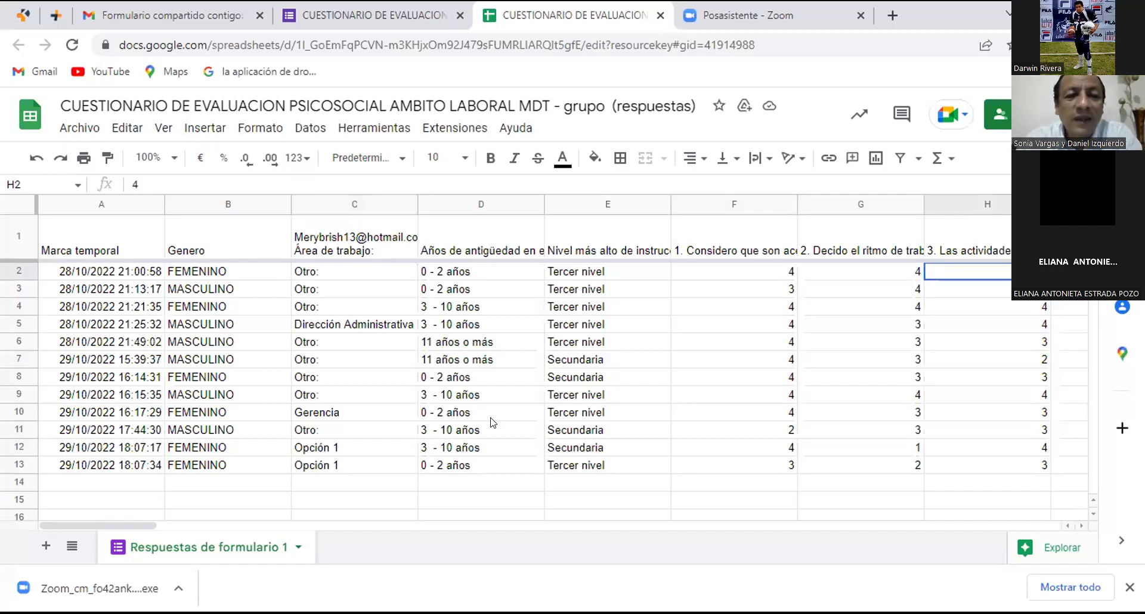
{"action": "key", "text": "Right"}
Step: Recheck the first response from question 4 back to the work area, and forward again to question 1
{"action": "key", "text": "Left"}
{"action": "key", "text": "Left"}
{"action": "key", "text": "Left"}
{"action": "key", "text": "Left"}
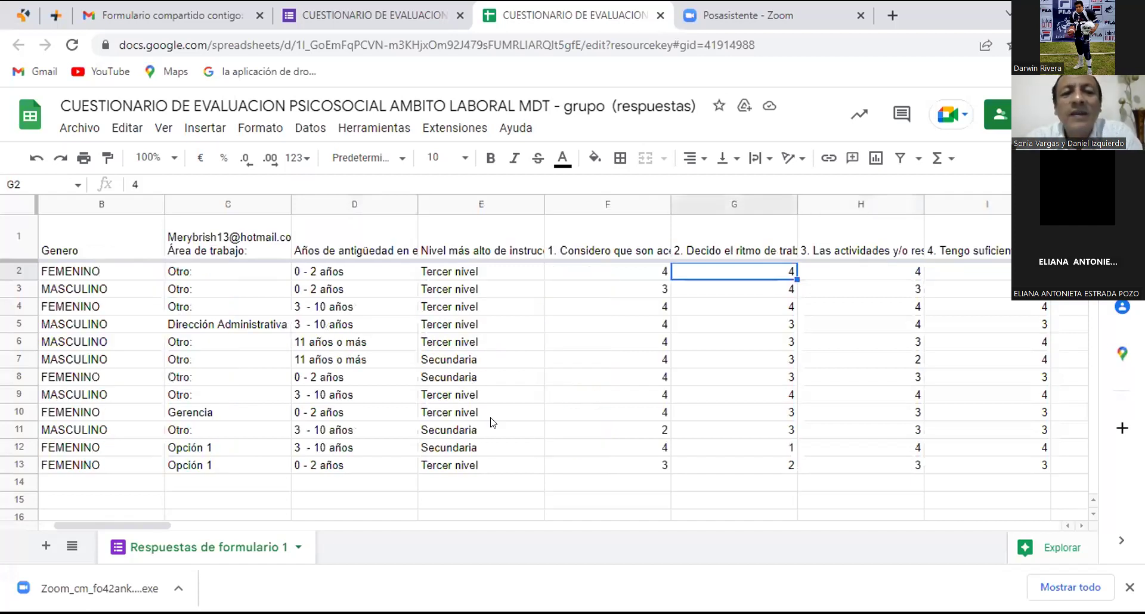
{"action": "key", "text": "Left"}
{"action": "key", "text": "Left"}
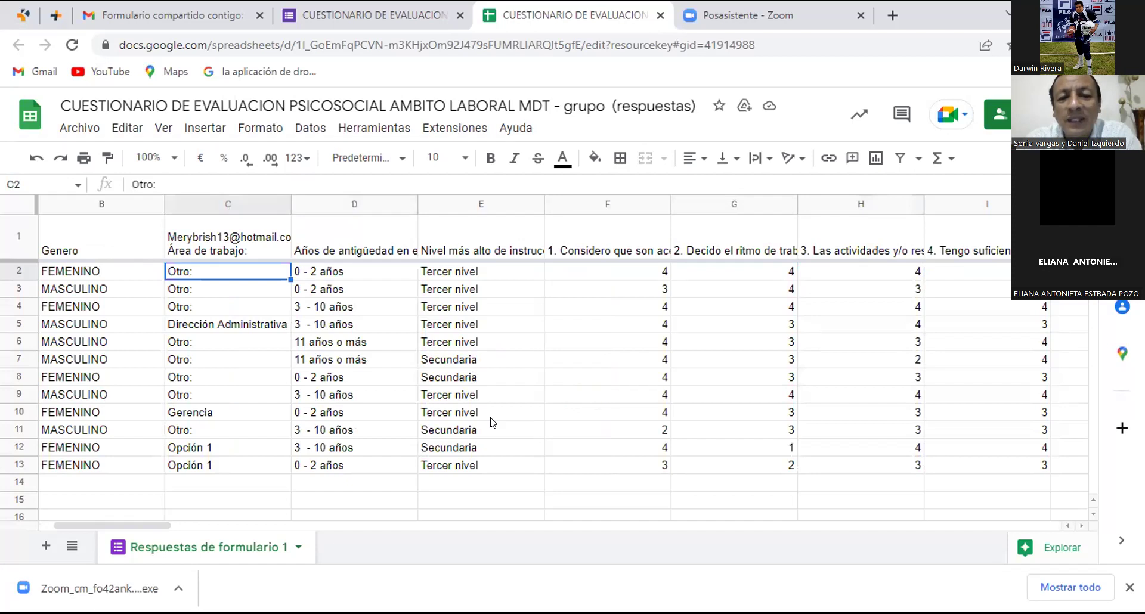
{"action": "key", "text": "Right"}
{"action": "key", "text": "Right"}
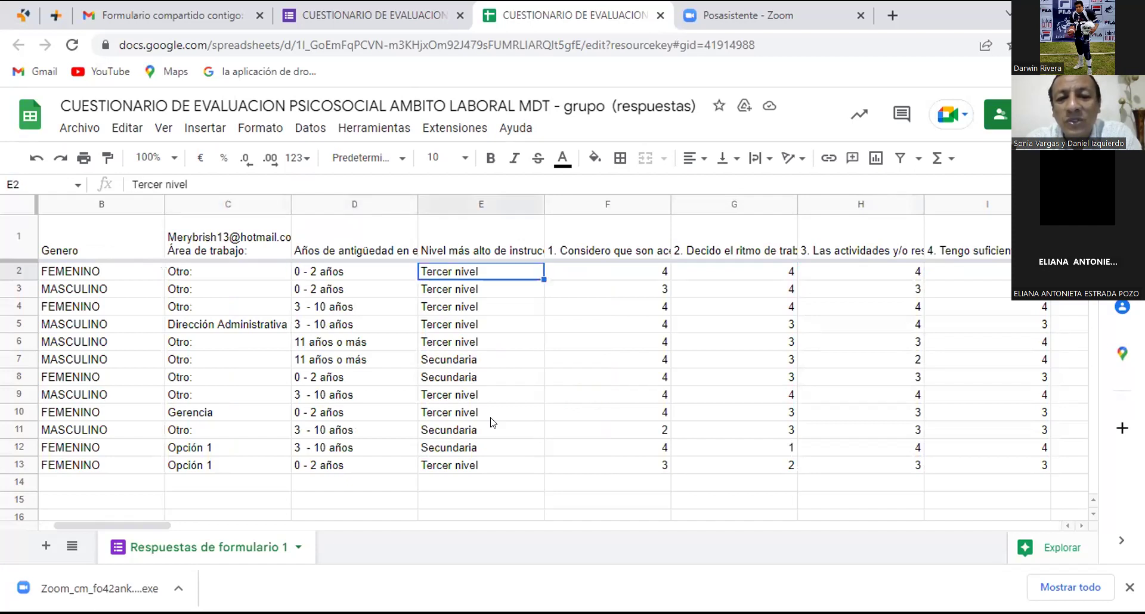
{"action": "key", "text": "Right"}
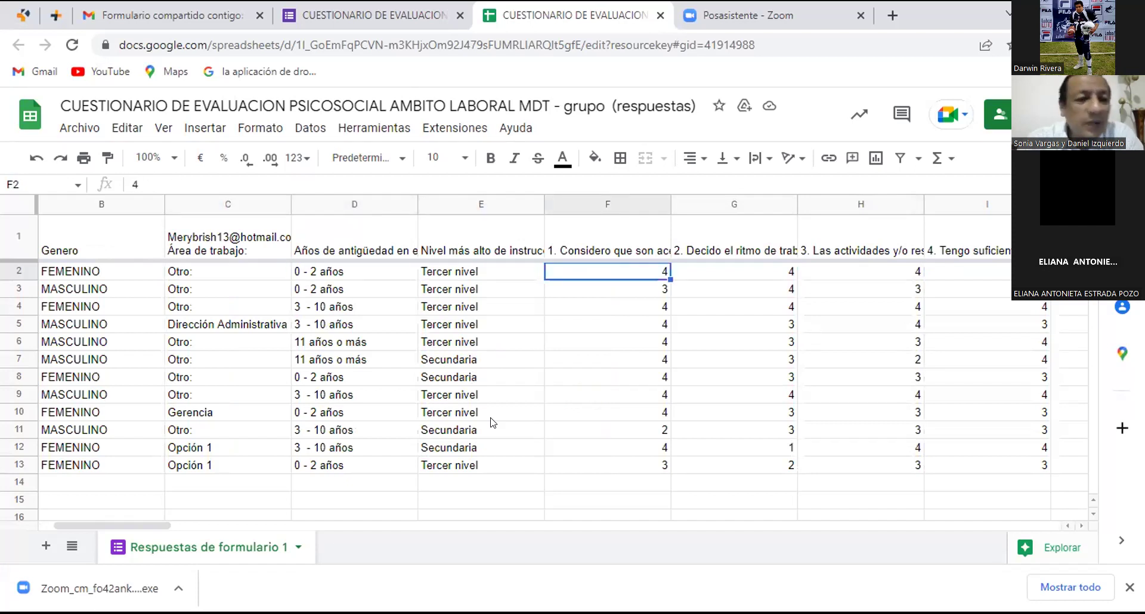
Step: Return to the timestamp of the first response and go over its columns up to question 3
{"action": "key", "text": "Left"}
{"action": "key", "text": "Left"}
{"action": "key", "text": "Left"}
{"action": "key", "text": "Left"}
{"action": "key", "text": "Left"}
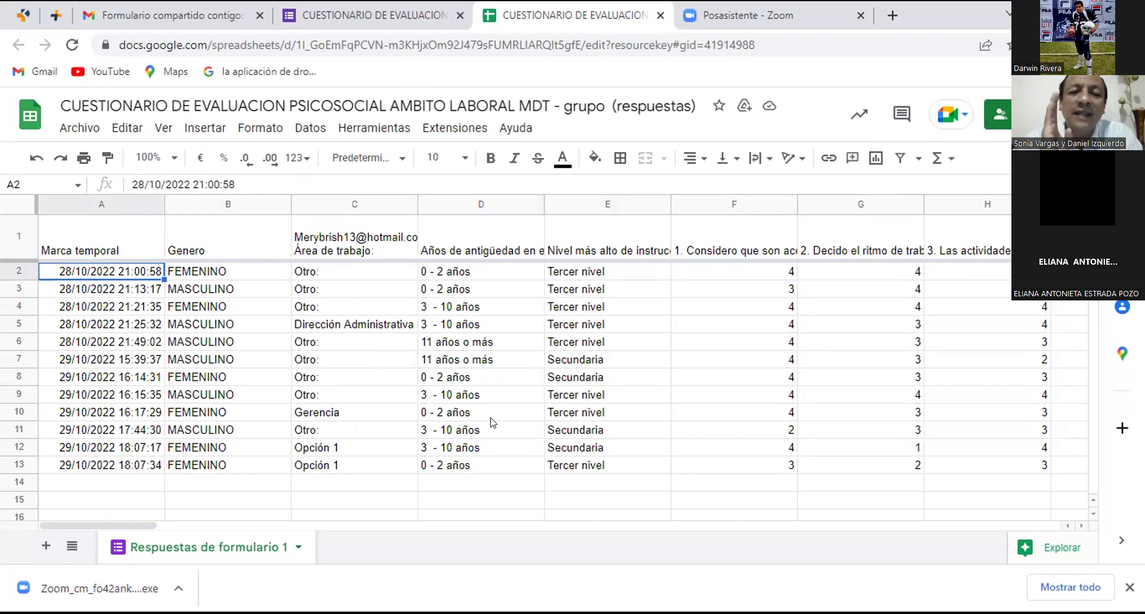
{"action": "key", "text": "Right"}
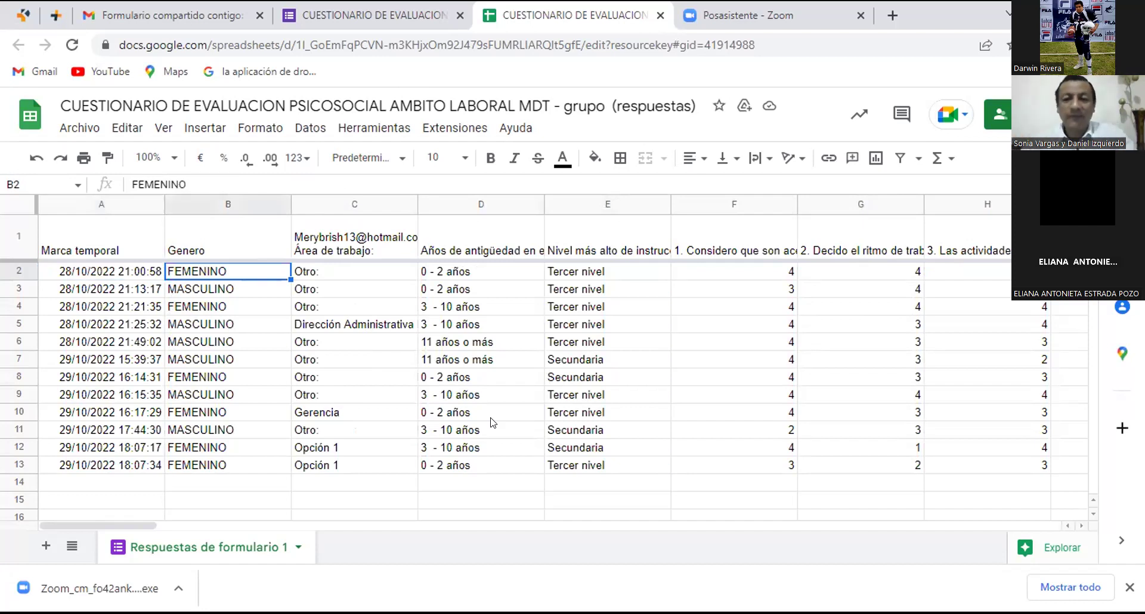
{"action": "key", "text": "Right"}
{"action": "key", "text": "Right"}
{"action": "key", "text": "Right"}
{"action": "key", "text": "Right"}
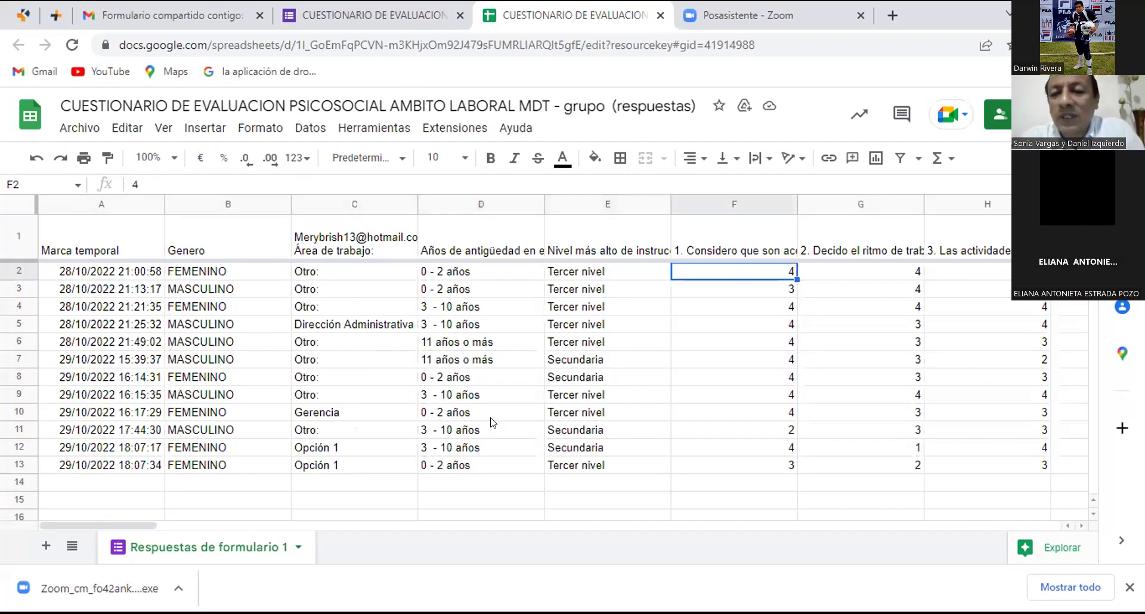
{"action": "key", "text": "Right"}
{"action": "key", "text": "Right"}
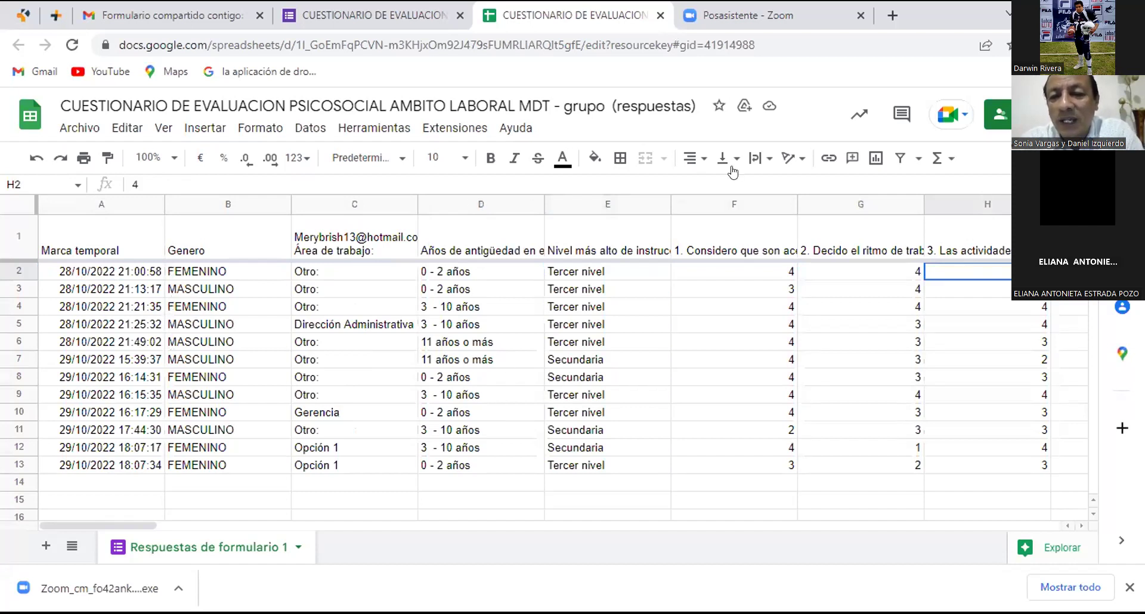
Step: Go over the first response once more, from the gender cell B2 to question 4 in I2
{"action": "left_click", "coordinate": [203, 275]}
{"action": "key", "text": "Right"}
{"action": "key", "text": "Right"}
{"action": "key", "text": "Right"}
{"action": "key", "text": "Right"}
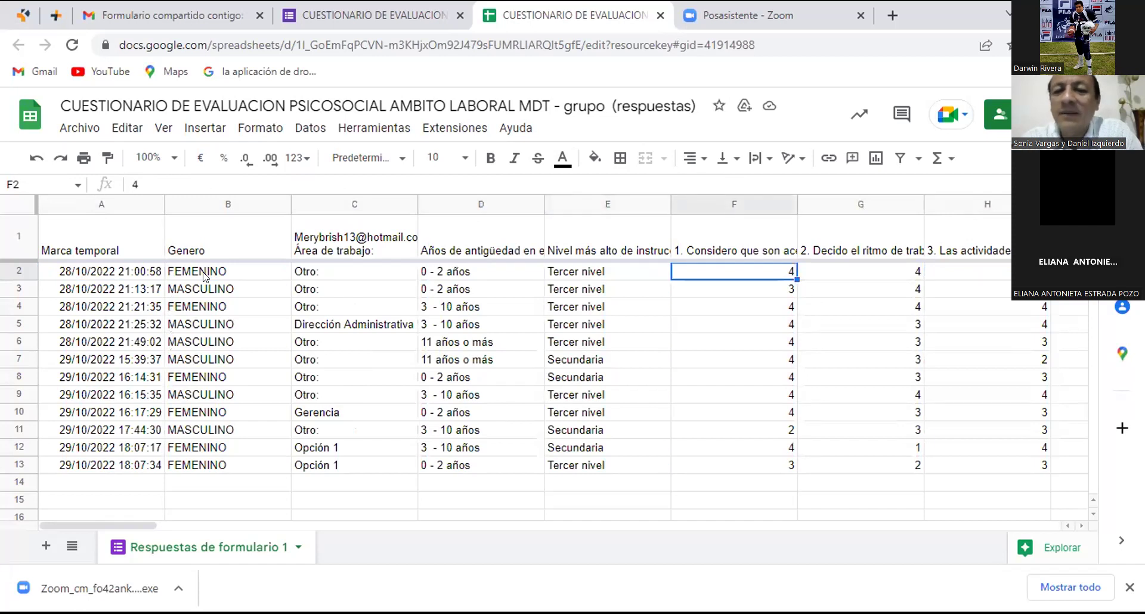
{"action": "key", "text": "Right"}
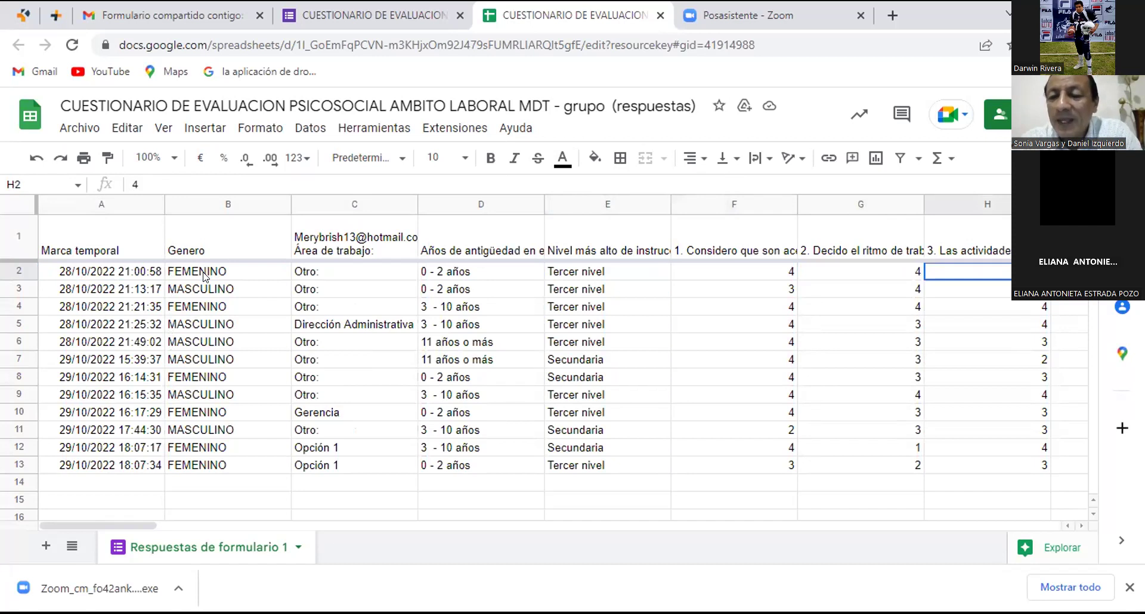
{"action": "key", "text": "Right"}
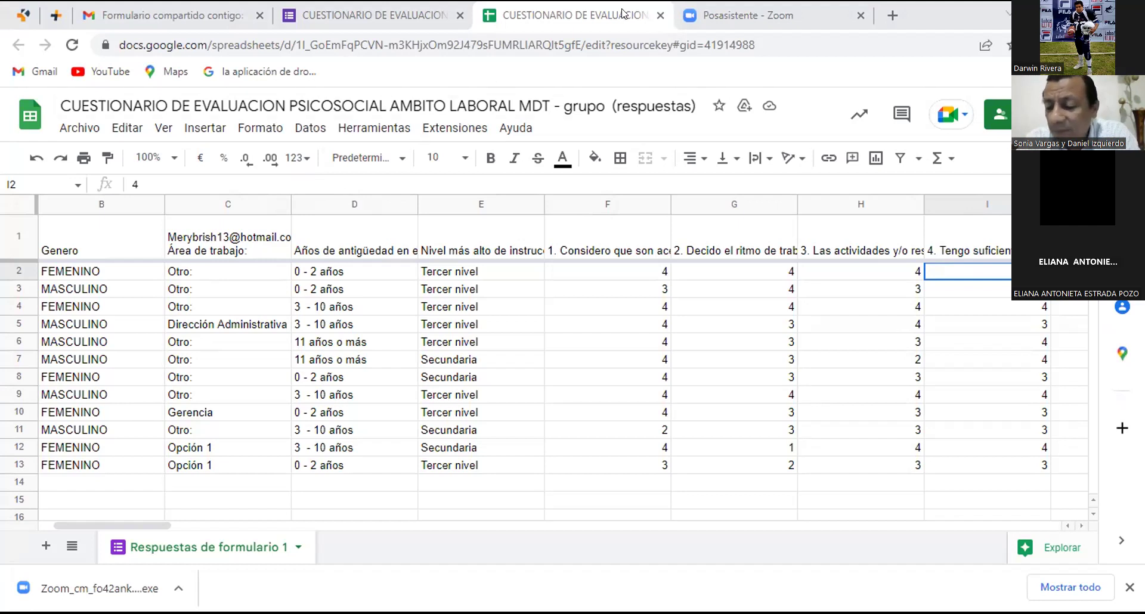
Step: Close the response spreadsheet and review the form's per-question responses for the work area question
{"action": "left_click", "coordinate": [660, 14]}
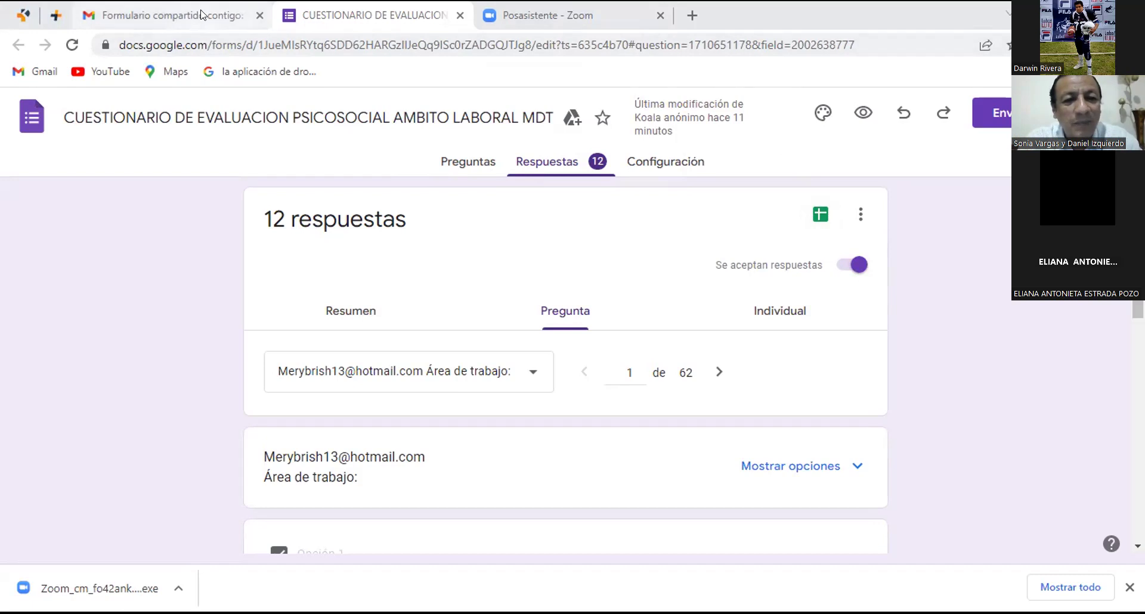
{"action": "scroll", "coordinate": [614, 258], "scroll_direction": "down", "scroll_amount": 7}
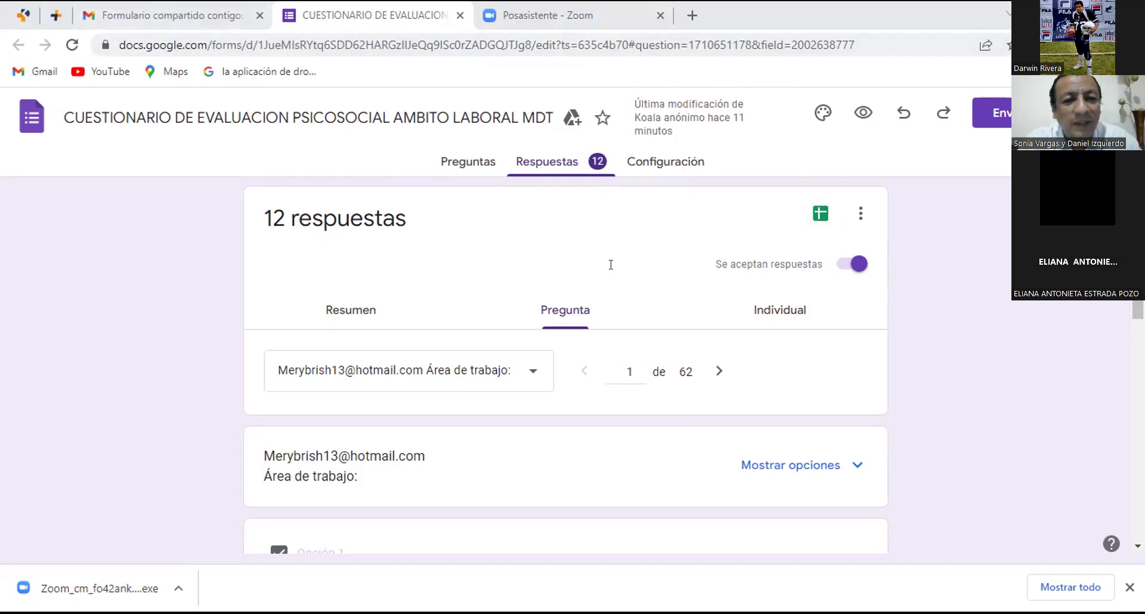
{"action": "scroll", "coordinate": [610, 265], "scroll_direction": "down", "scroll_amount": 4}
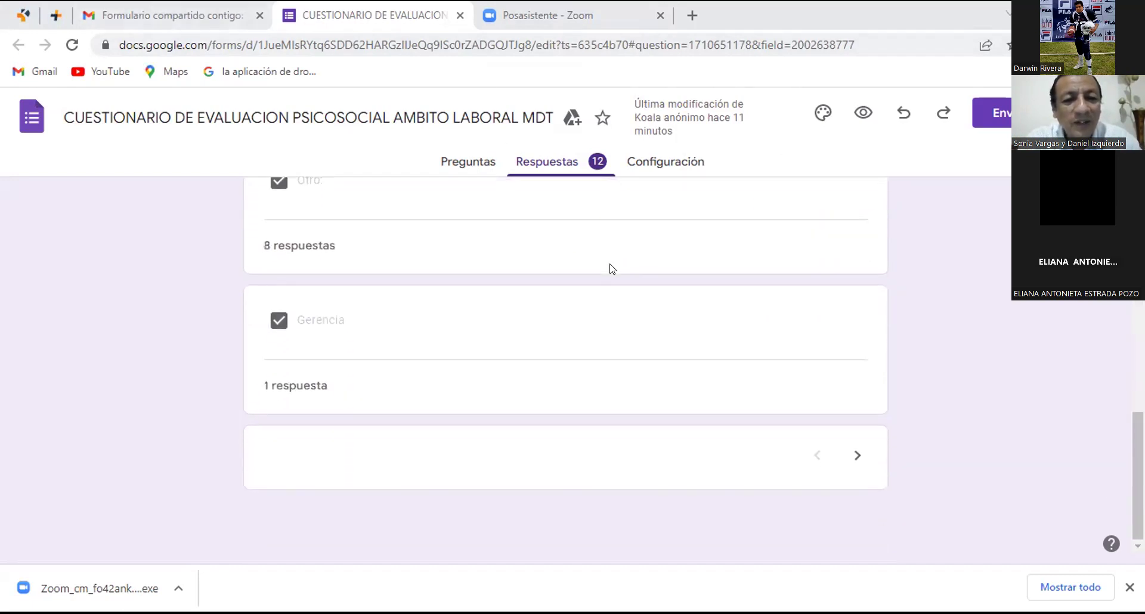
{"action": "scroll", "coordinate": [612, 268], "scroll_direction": "up", "scroll_amount": 11}
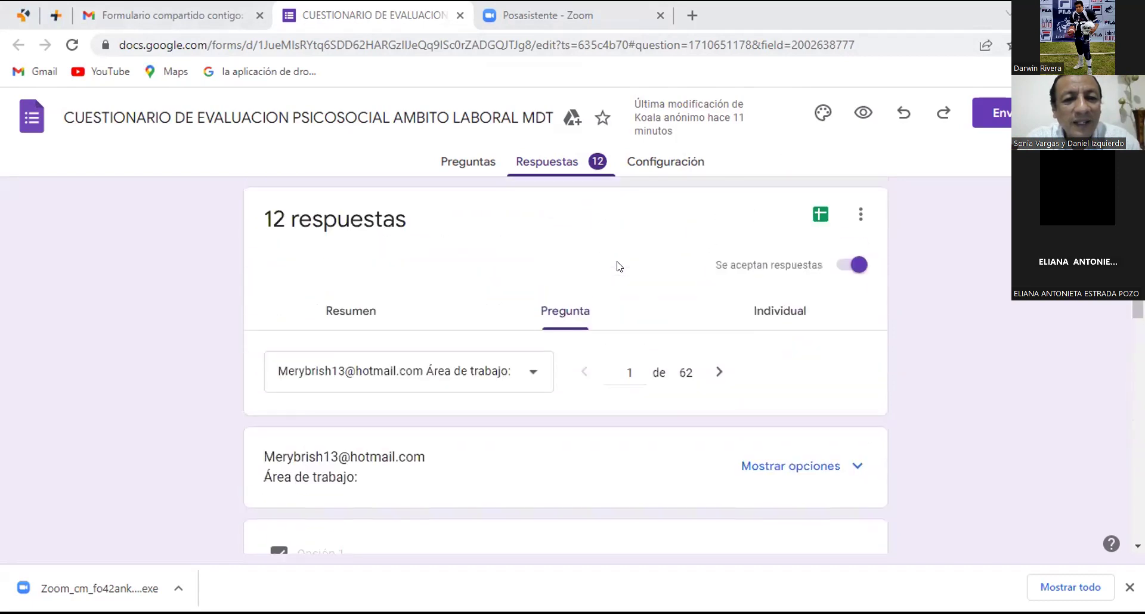
{"action": "scroll", "coordinate": [618, 266], "scroll_direction": "down", "scroll_amount": 1}
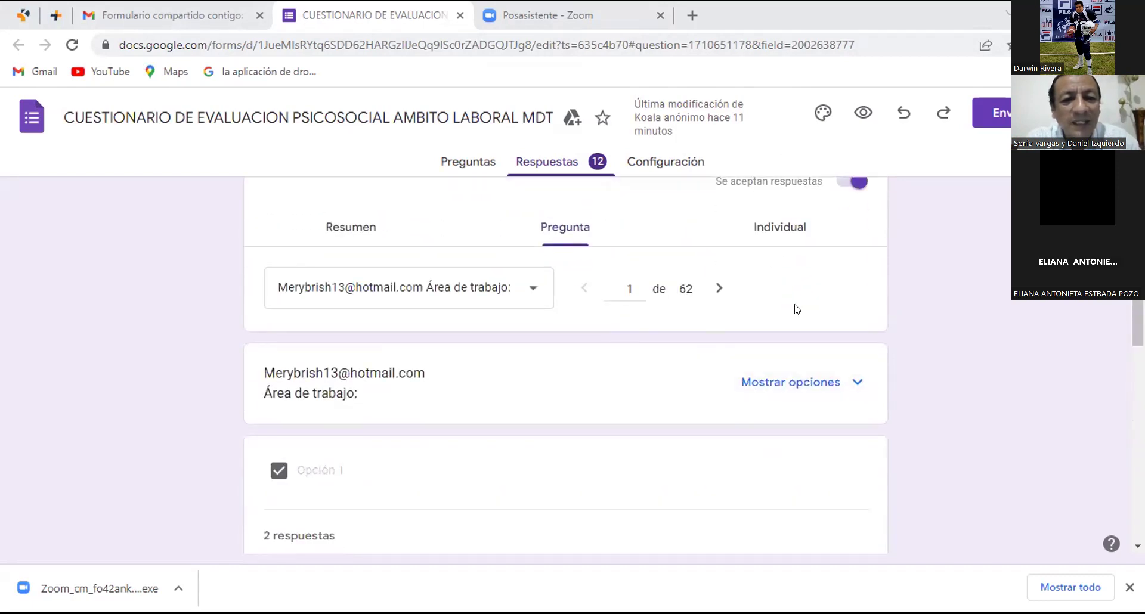
Step: Open the summary of the form's responses and review the list of users who have responded
{"action": "left_click", "coordinate": [357, 227]}
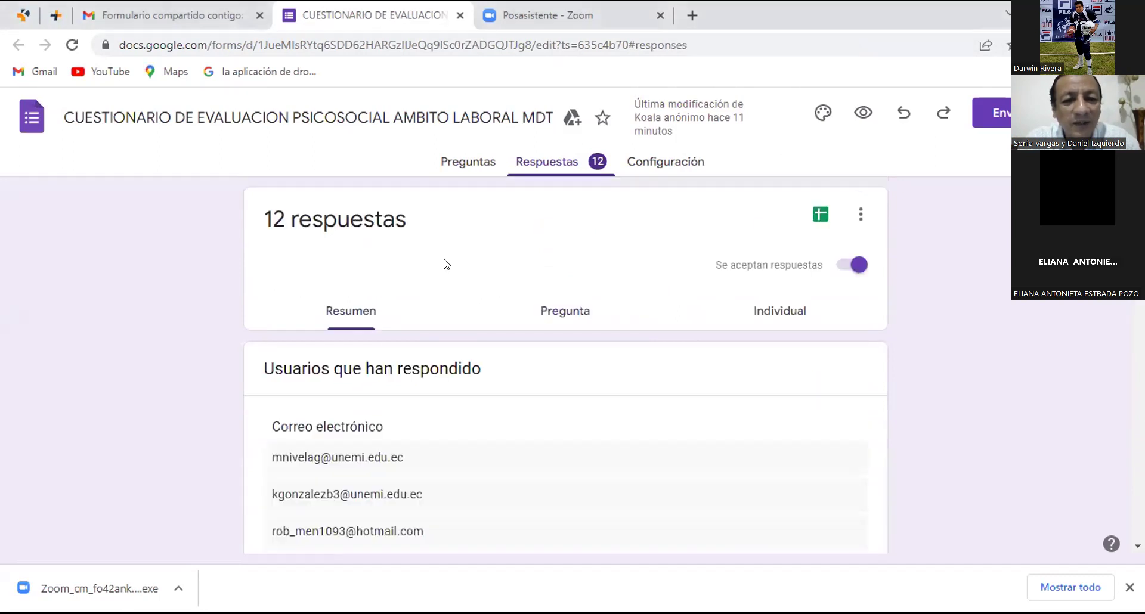
{"action": "scroll", "coordinate": [446, 264], "scroll_direction": "down", "scroll_amount": 2}
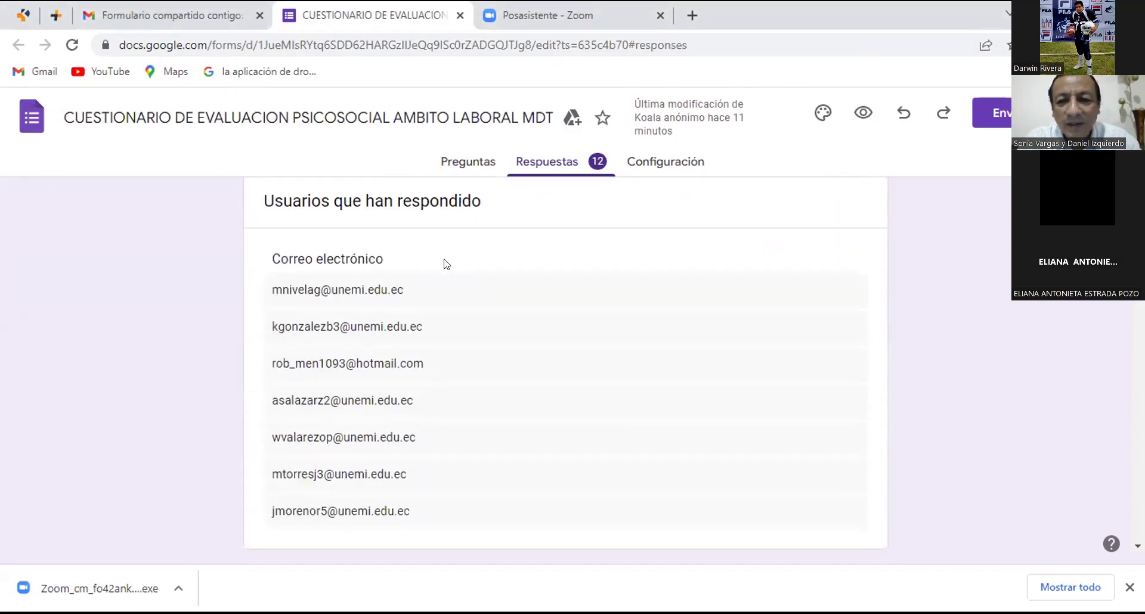
{"action": "scroll", "coordinate": [447, 264], "scroll_direction": "down", "scroll_amount": 3}
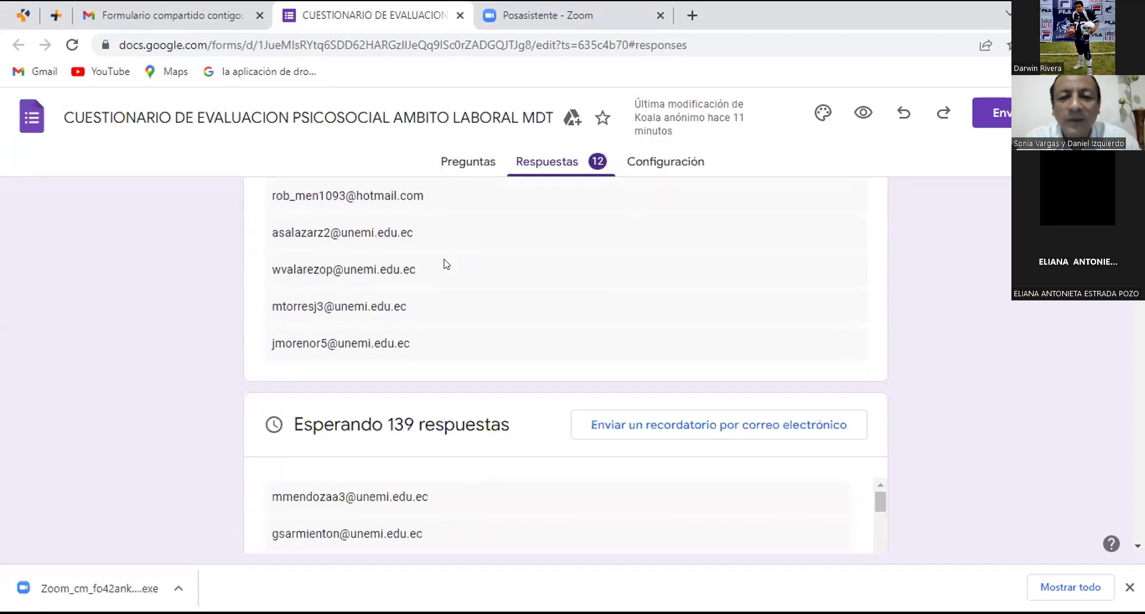
{"action": "scroll", "coordinate": [445, 264], "scroll_direction": "up", "scroll_amount": 4}
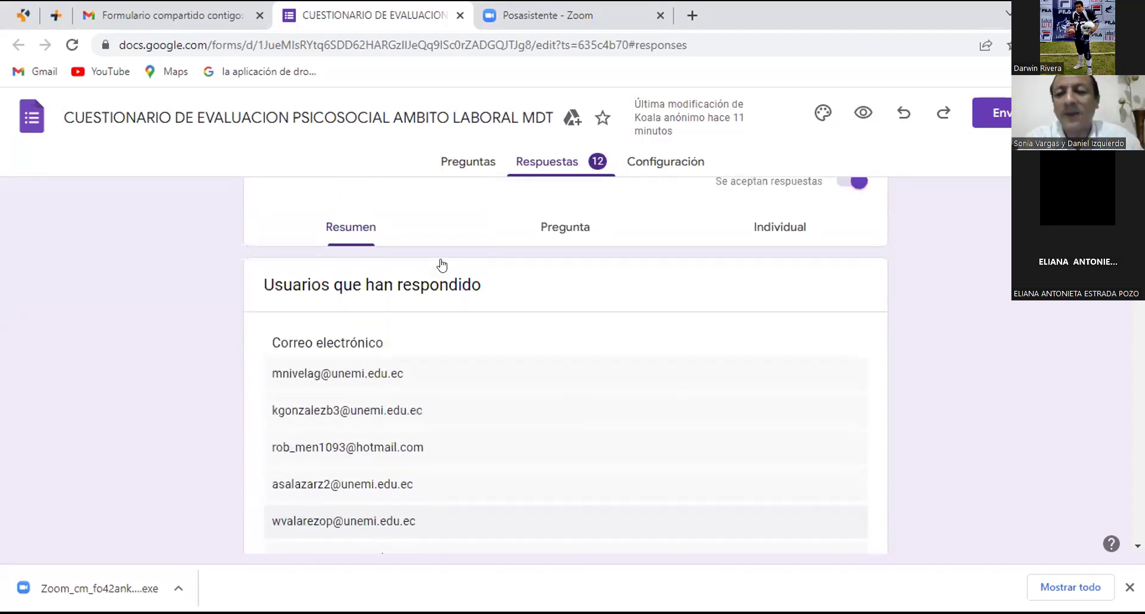
{"action": "scroll", "coordinate": [442, 264], "scroll_direction": "up", "scroll_amount": 2}
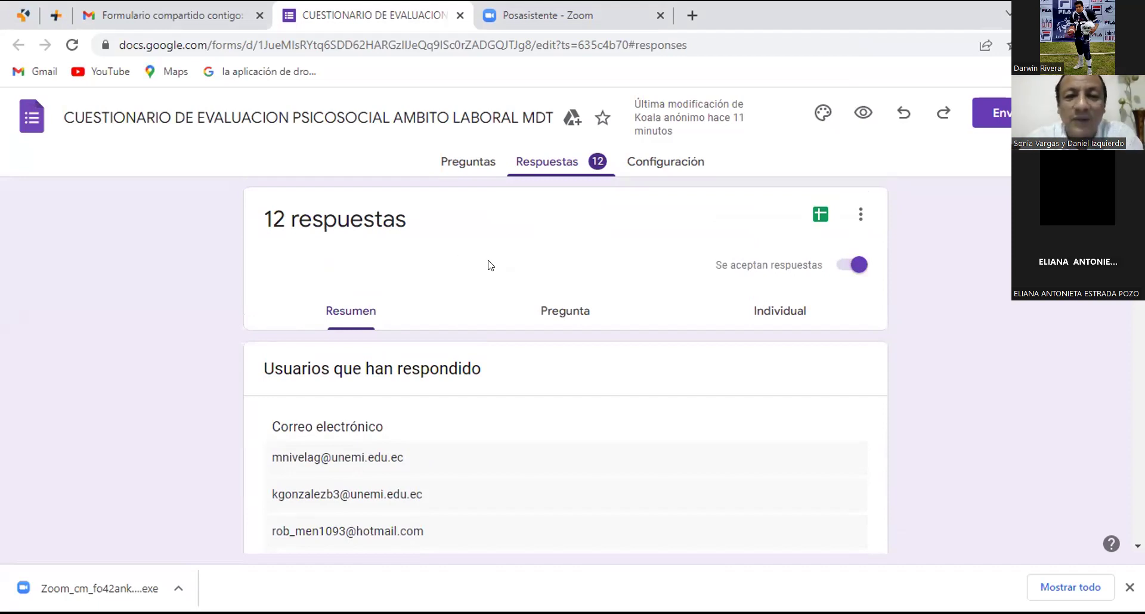
Step: Look through the summary's list of people whose responses are still pending
{"action": "scroll", "coordinate": [494, 316], "scroll_direction": "down", "scroll_amount": 5}
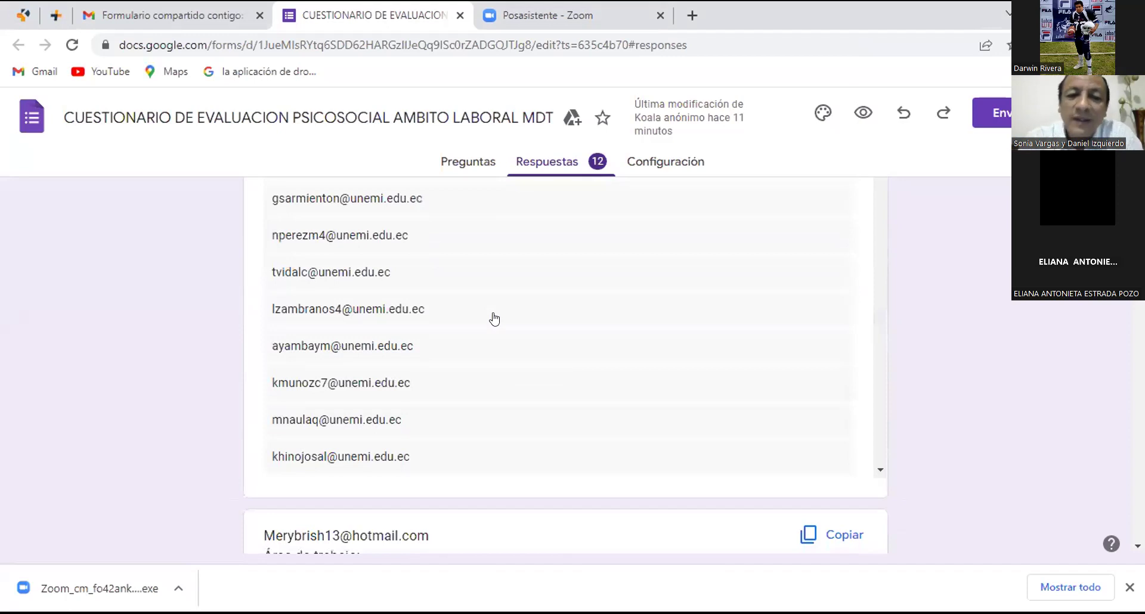
{"action": "scroll", "coordinate": [495, 318], "scroll_direction": "down", "scroll_amount": 2}
{"action": "scroll", "coordinate": [499, 317], "scroll_direction": "down", "scroll_amount": 3}
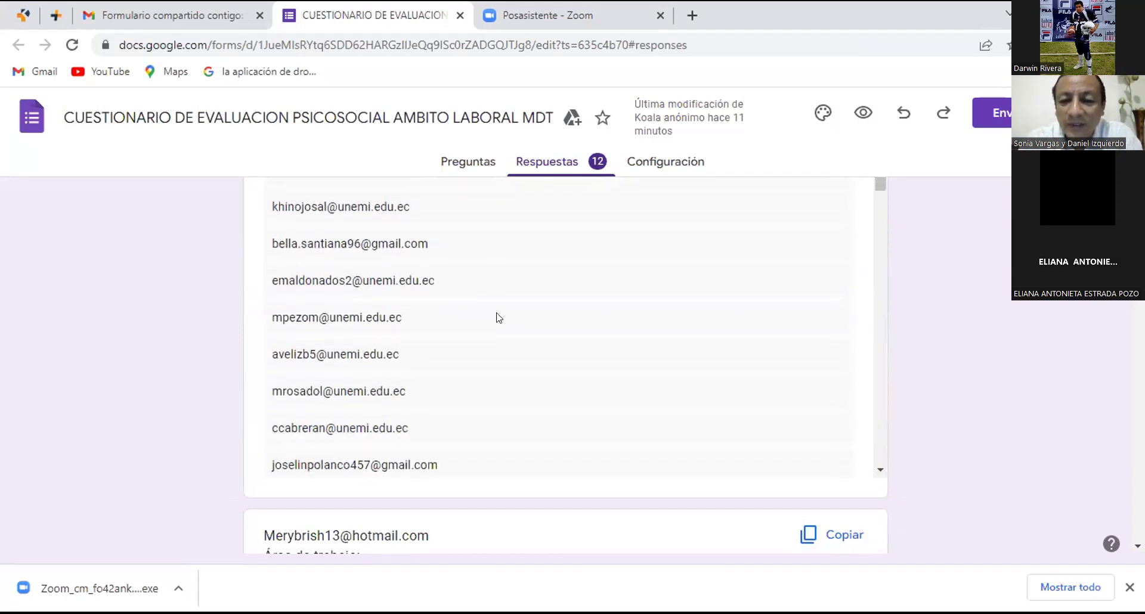
{"action": "scroll", "coordinate": [499, 317], "scroll_direction": "up", "scroll_amount": 10}
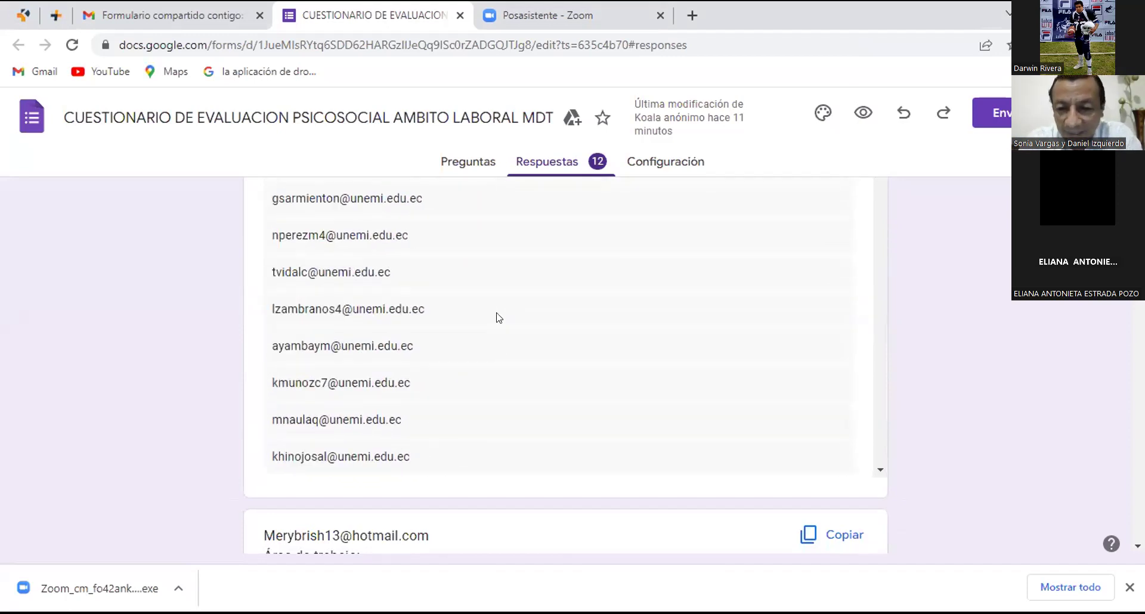
Step: Return to the per-question view and recheck the work area responses
{"action": "left_click", "coordinate": [556, 312]}
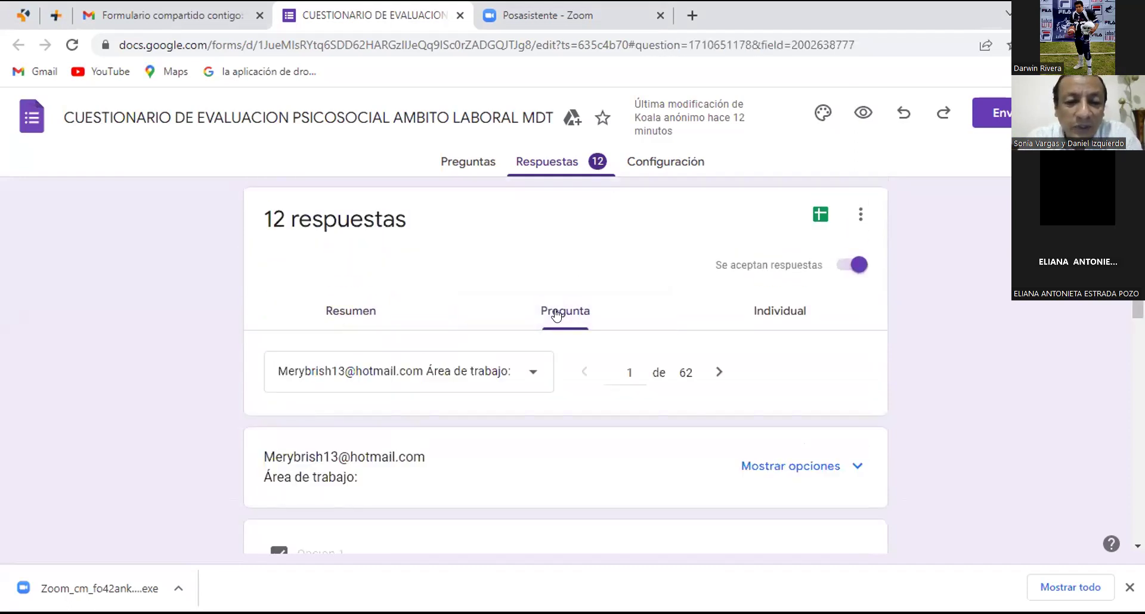
{"action": "scroll", "coordinate": [556, 315], "scroll_direction": "down", "scroll_amount": 2}
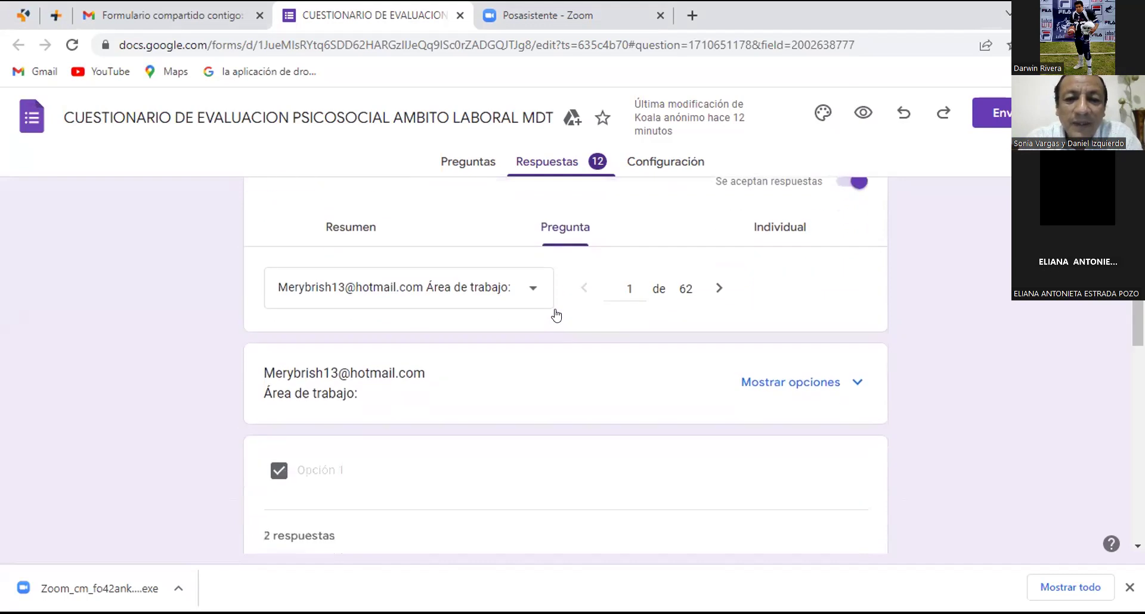
{"action": "scroll", "coordinate": [556, 314], "scroll_direction": "up", "scroll_amount": 2}
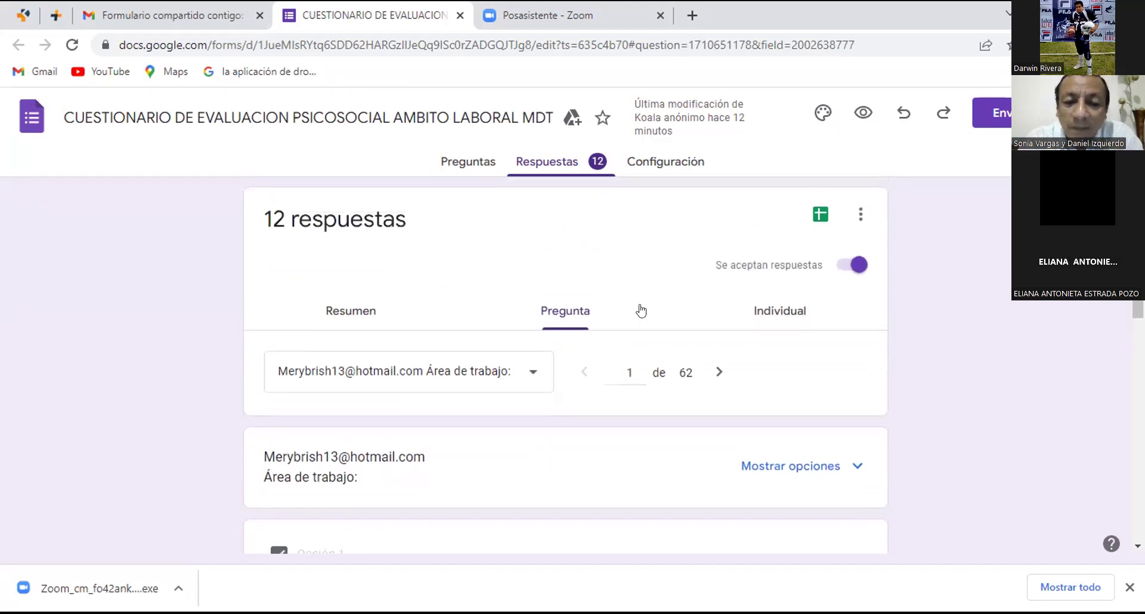
Step: View the form's linked response spreadsheet again alongside the form's responses, and close the spreadsheet
{"action": "left_click", "coordinate": [816, 216]}
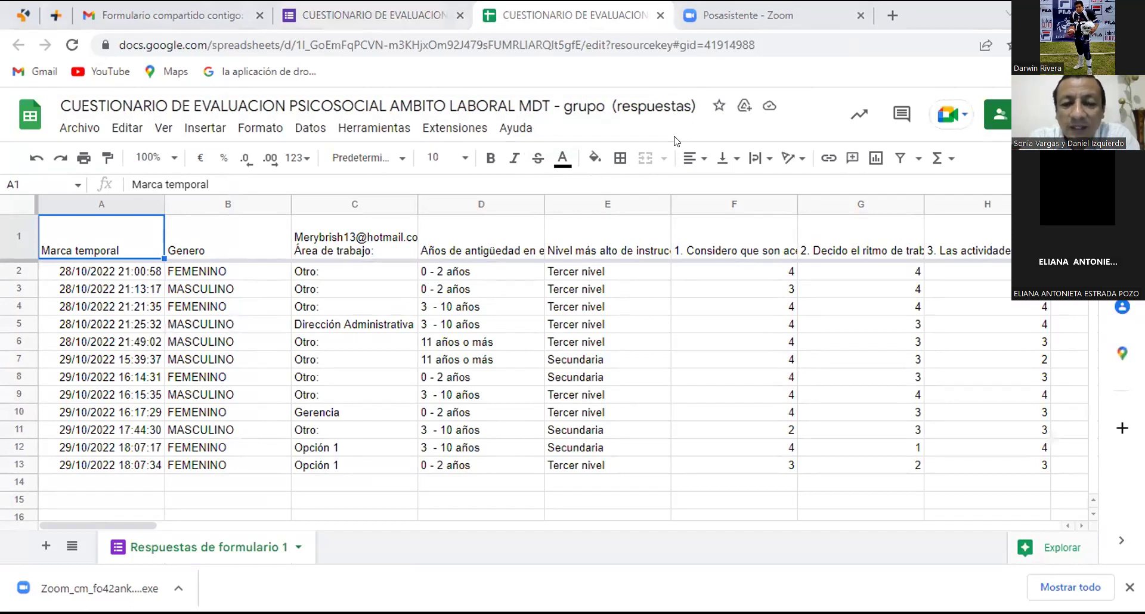
{"action": "left_click", "coordinate": [457, 15]}
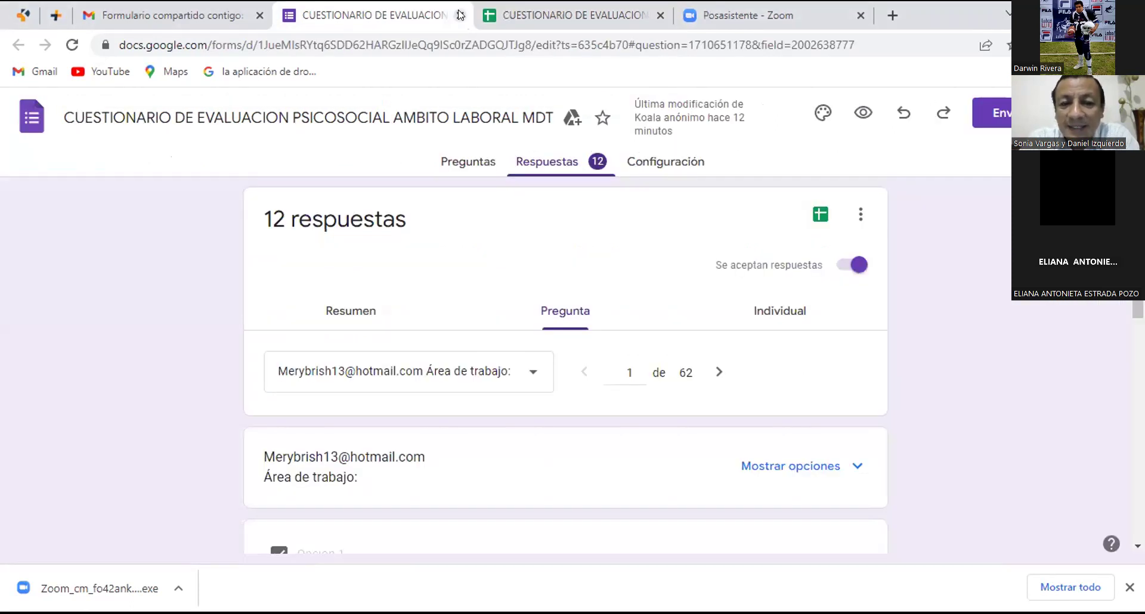
{"action": "left_click", "coordinate": [595, 15]}
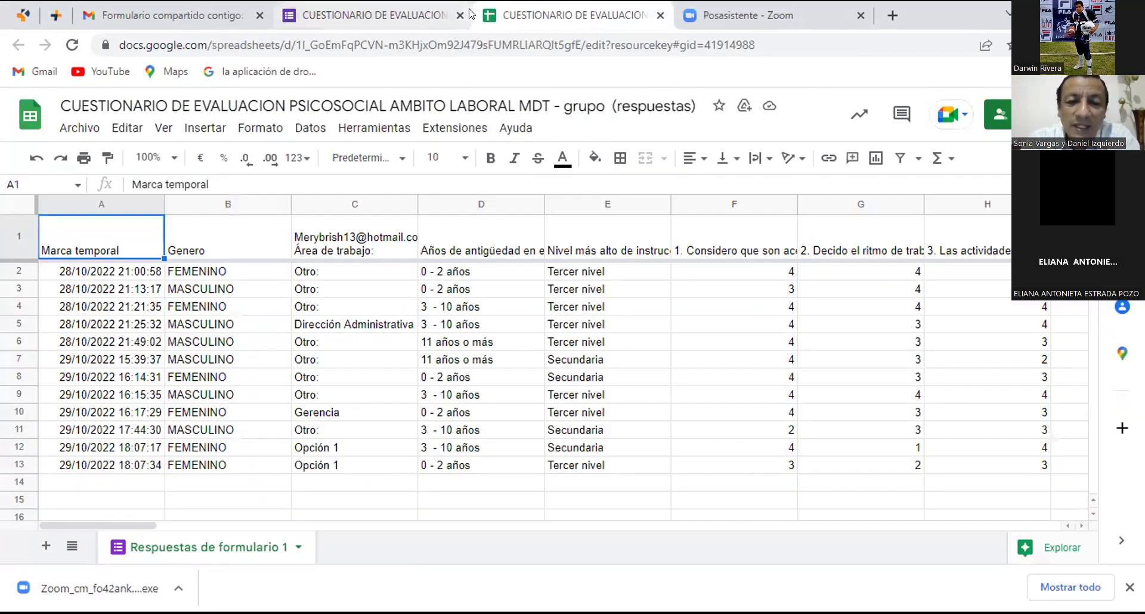
{"action": "mouse_move", "coordinate": [460, 15]}
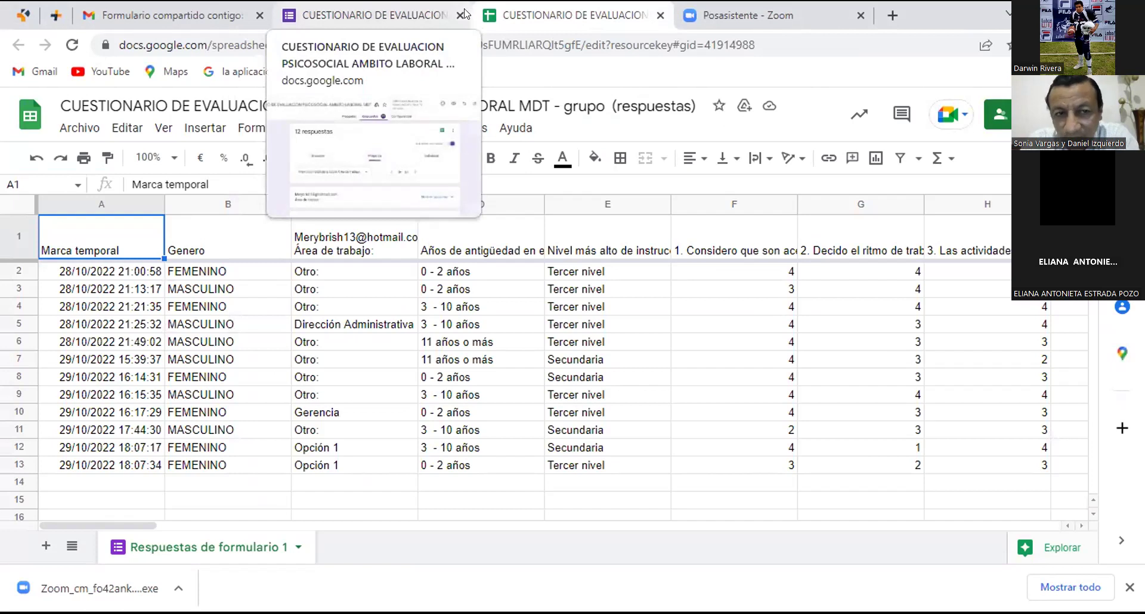
{"action": "left_click", "coordinate": [656, 15]}
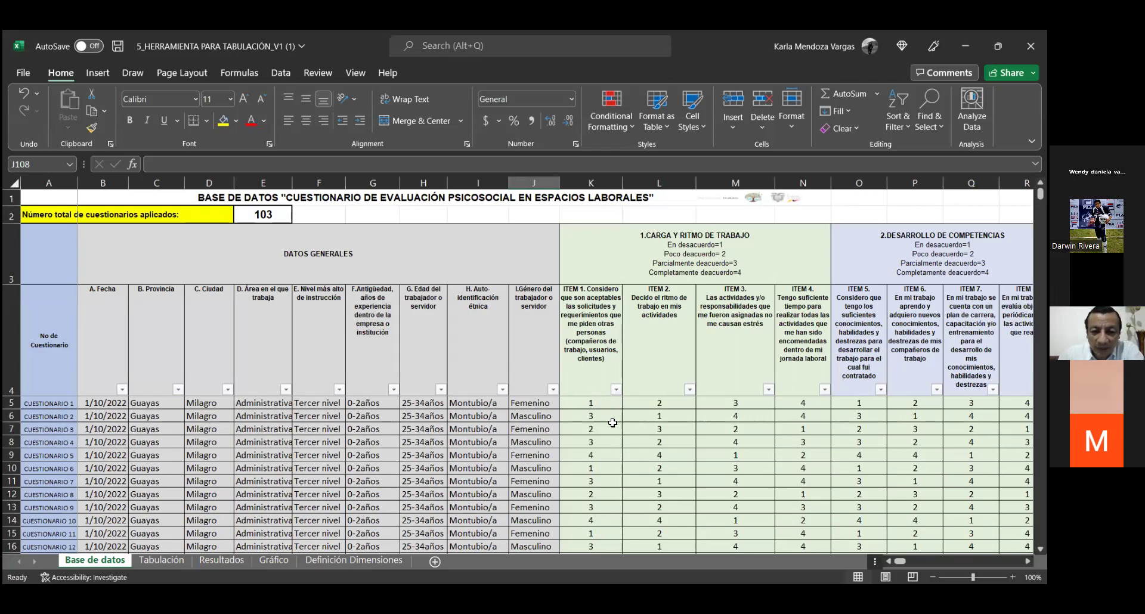
Step: In the Excel tabulation workbook, read the item 1 header and highlight the answers to items 1–58 for questionnaires 1 to 12, ending back at K5
{"action": "left_click", "coordinate": [600, 407]}
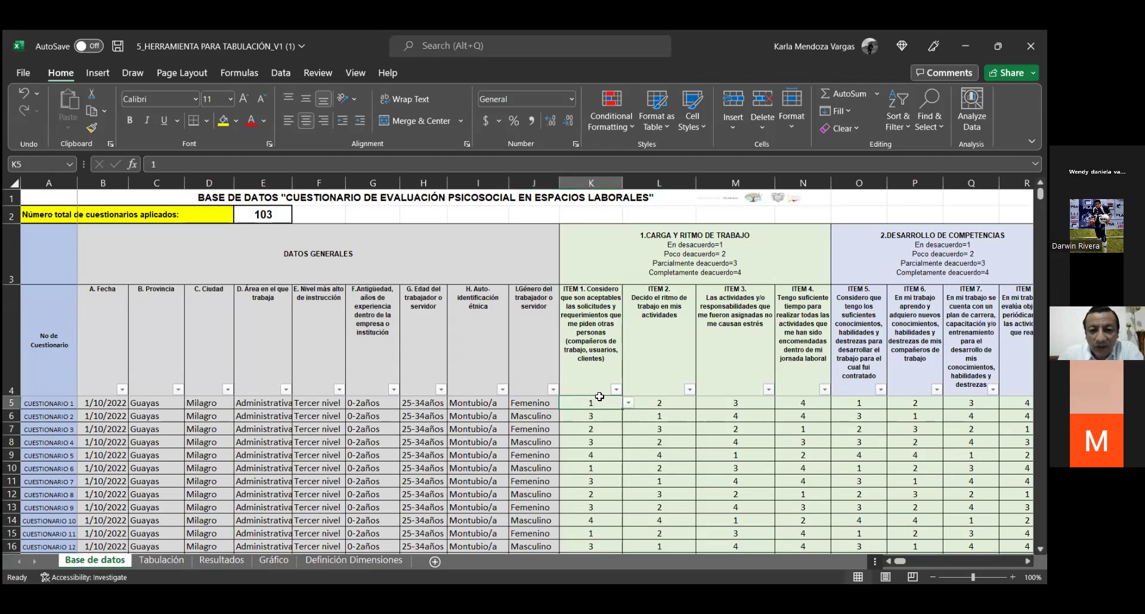
{"action": "left_click", "coordinate": [592, 325]}
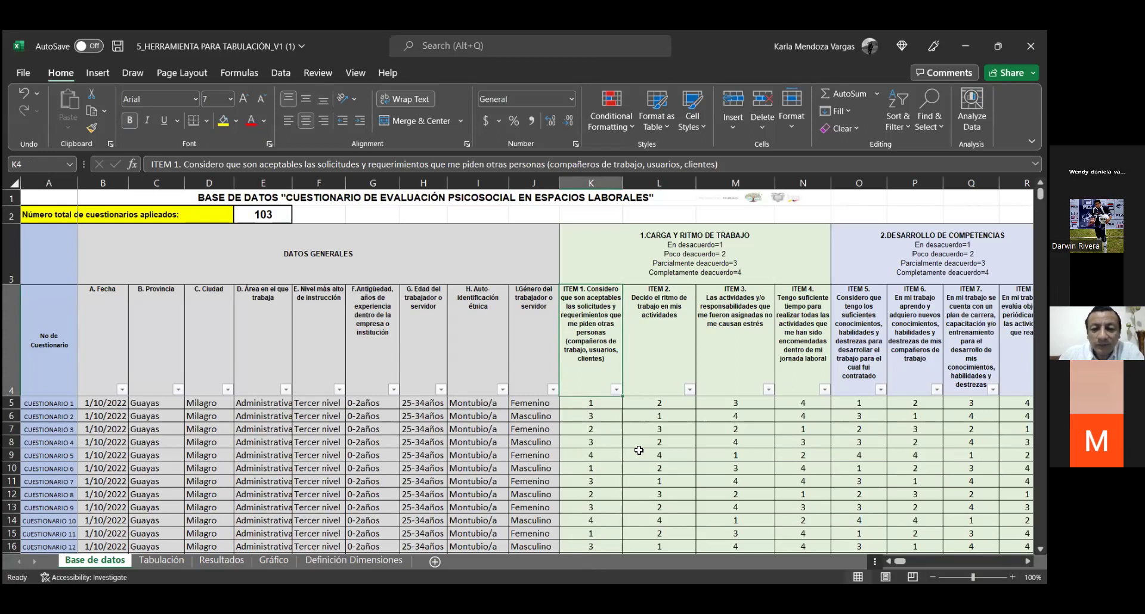
{"action": "left_click_drag", "start_coordinate": [596, 403], "coordinate": [954, 548]}
{"action": "left_click_drag", "start_coordinate": [129, 450], "coordinate": [186, 539]}
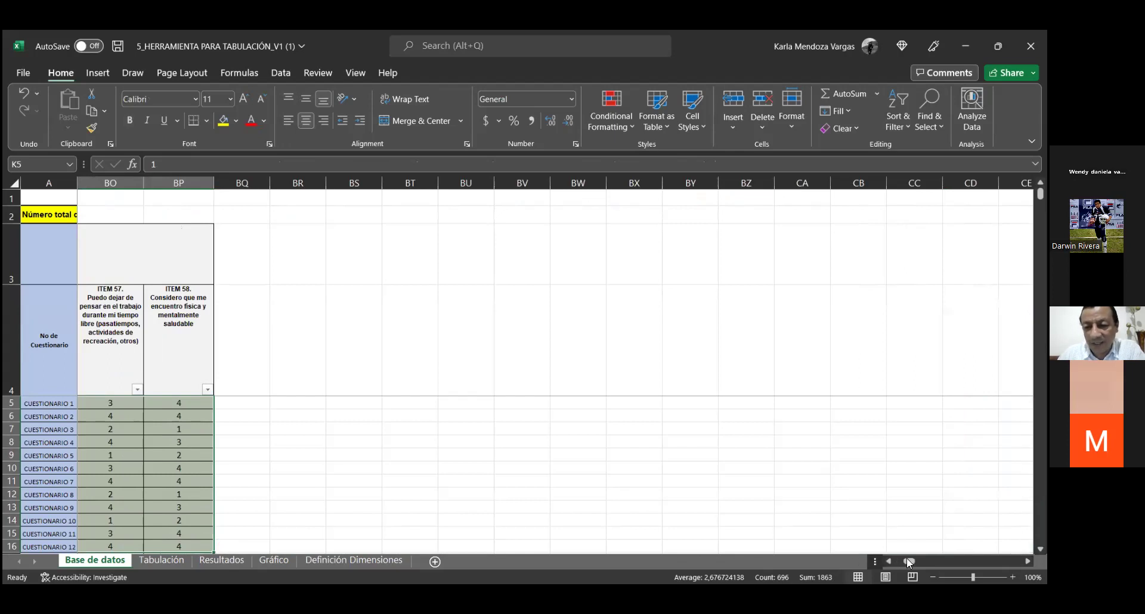
{"action": "left_click_drag", "start_coordinate": [908, 561], "coordinate": [895, 561]}
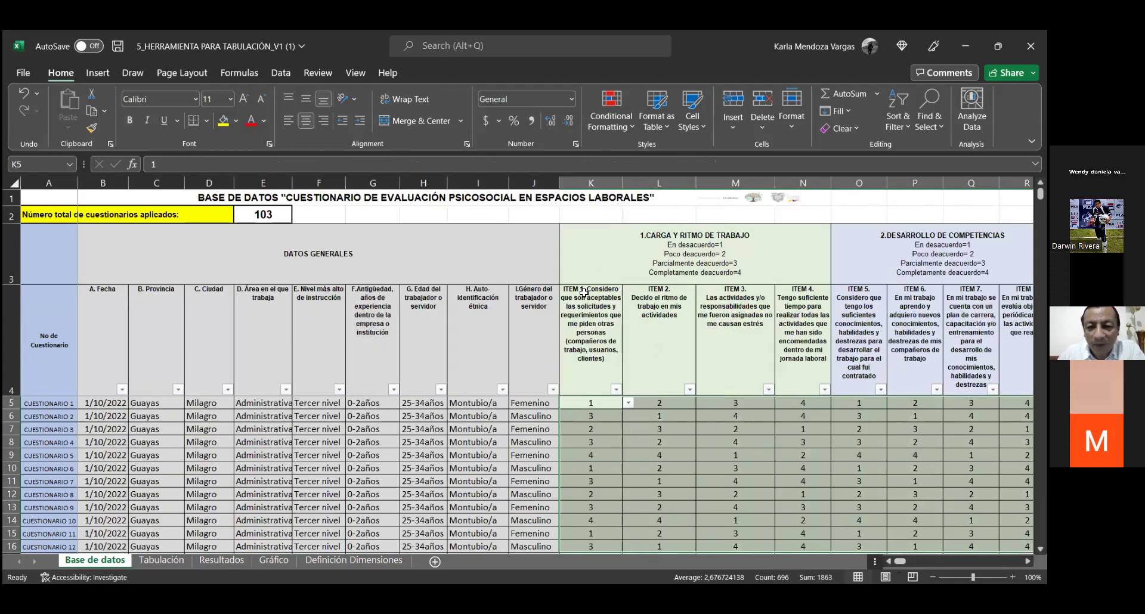
{"action": "left_click", "coordinate": [590, 405]}
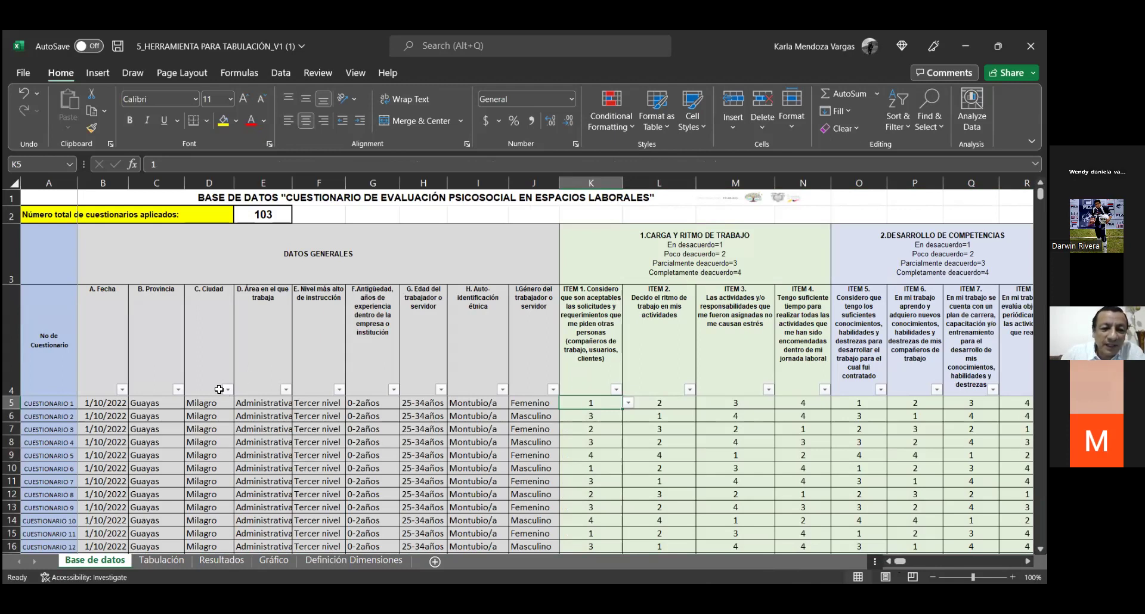
Step: Go over the general data of Cuestionario 1, from the province in C5 to the gender in J5
{"action": "left_click", "coordinate": [165, 402]}
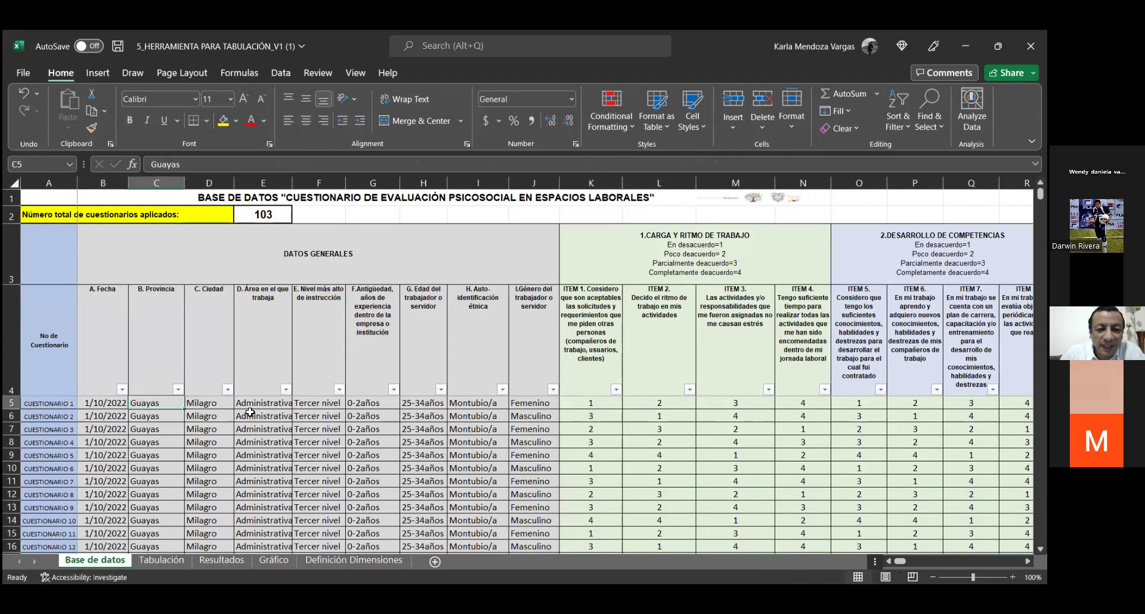
{"action": "left_click", "coordinate": [229, 408]}
{"action": "left_click", "coordinate": [269, 401]}
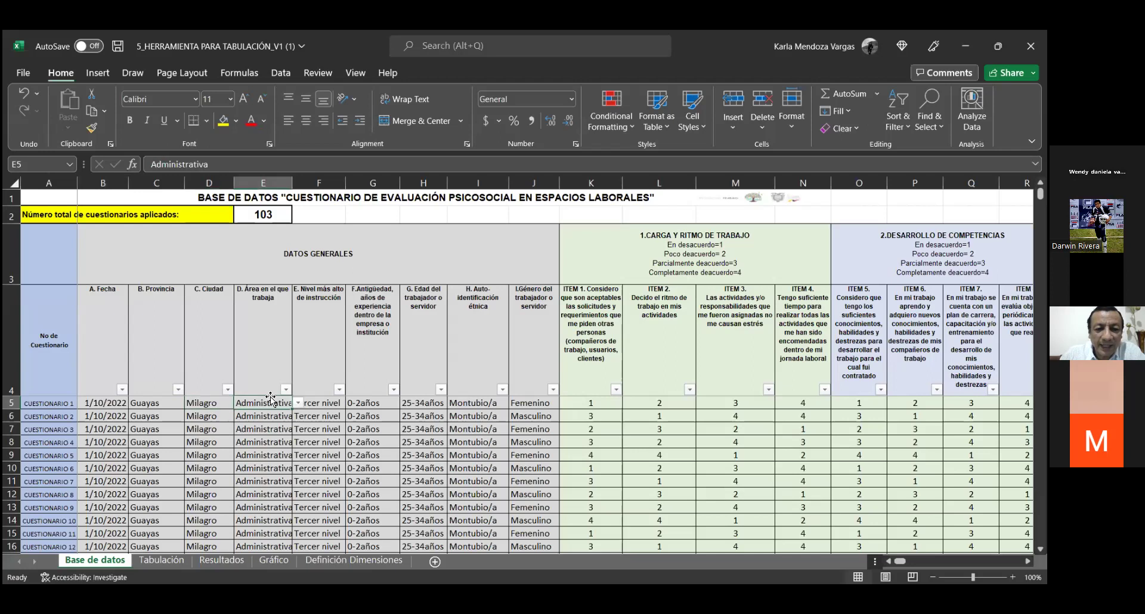
{"action": "left_click", "coordinate": [331, 403]}
{"action": "left_click", "coordinate": [370, 405]}
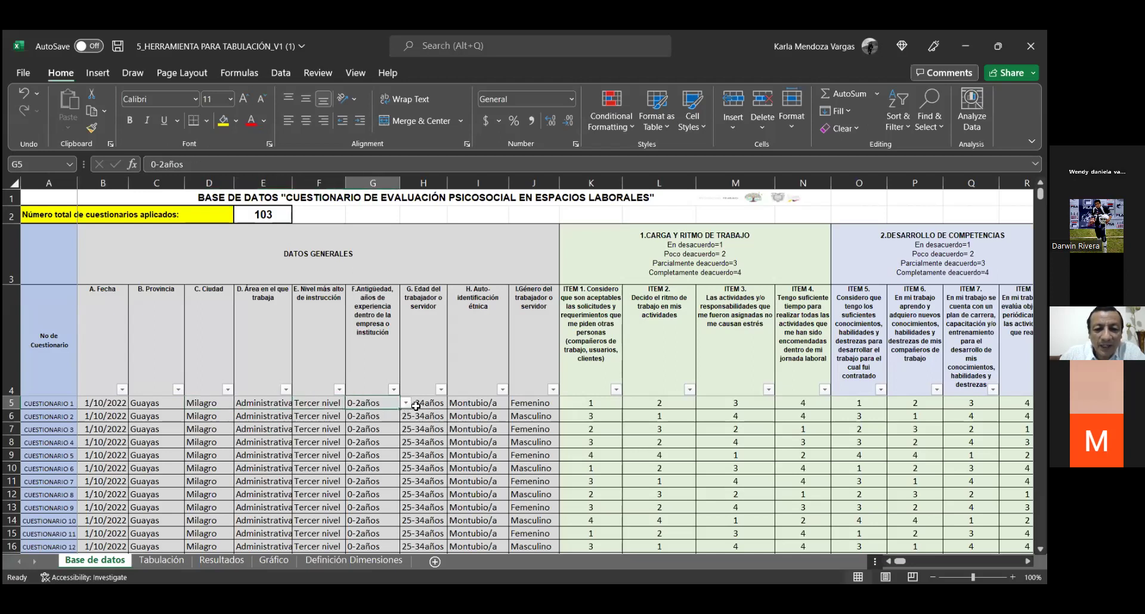
{"action": "left_click", "coordinate": [441, 405]}
{"action": "left_click", "coordinate": [468, 402]}
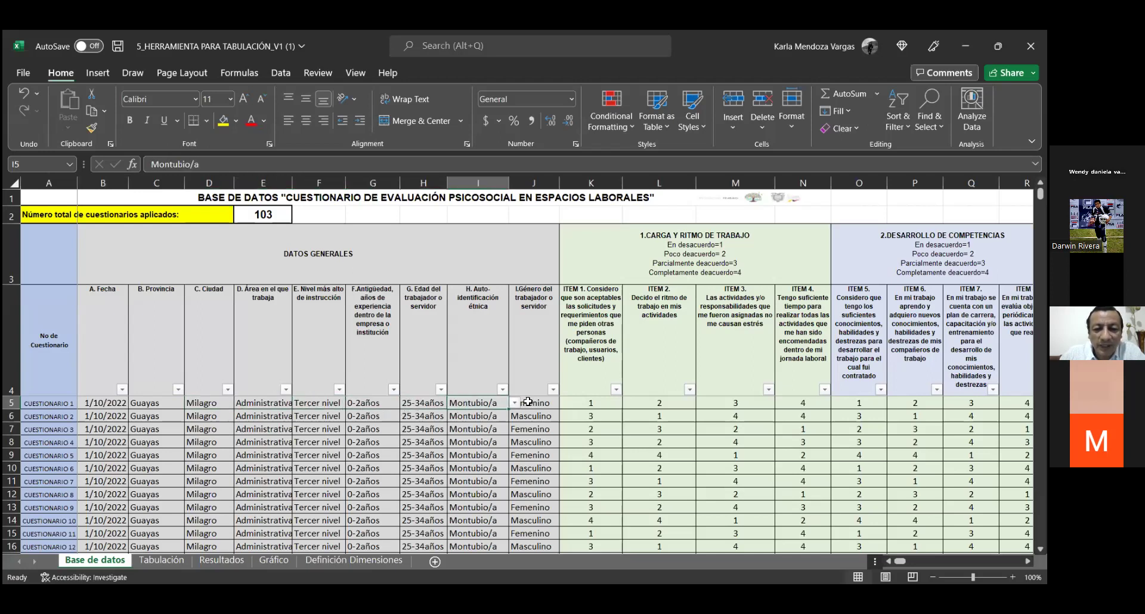
{"action": "left_click", "coordinate": [524, 401]}
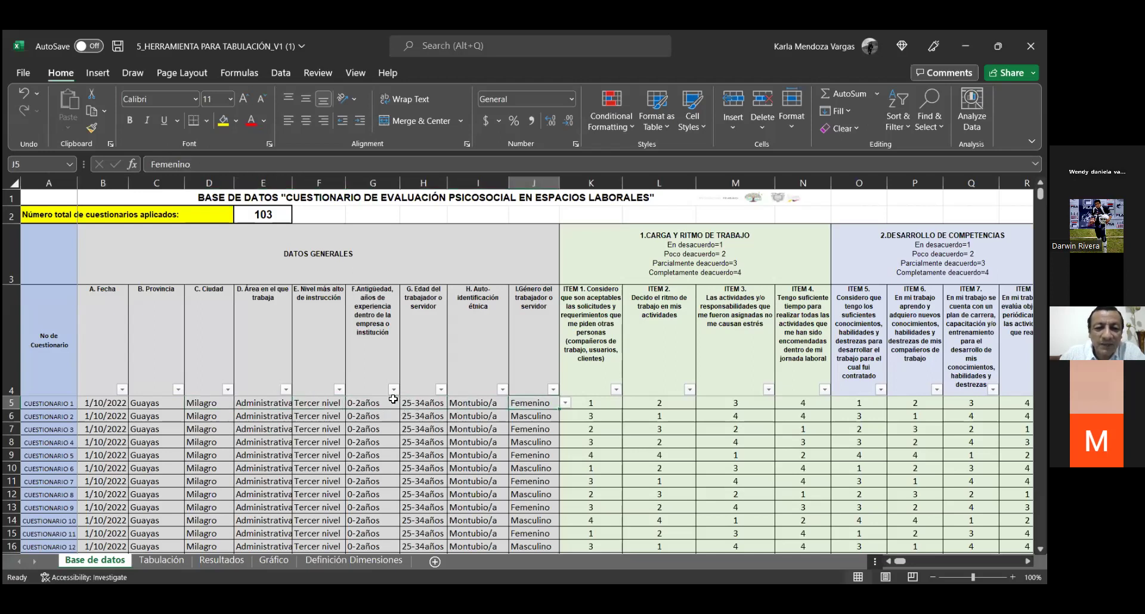
Step: Recheck the general data of Cuestionario 1 from the date to the ethnic self-identification in I5, and return to the date
{"action": "left_click", "coordinate": [109, 407]}
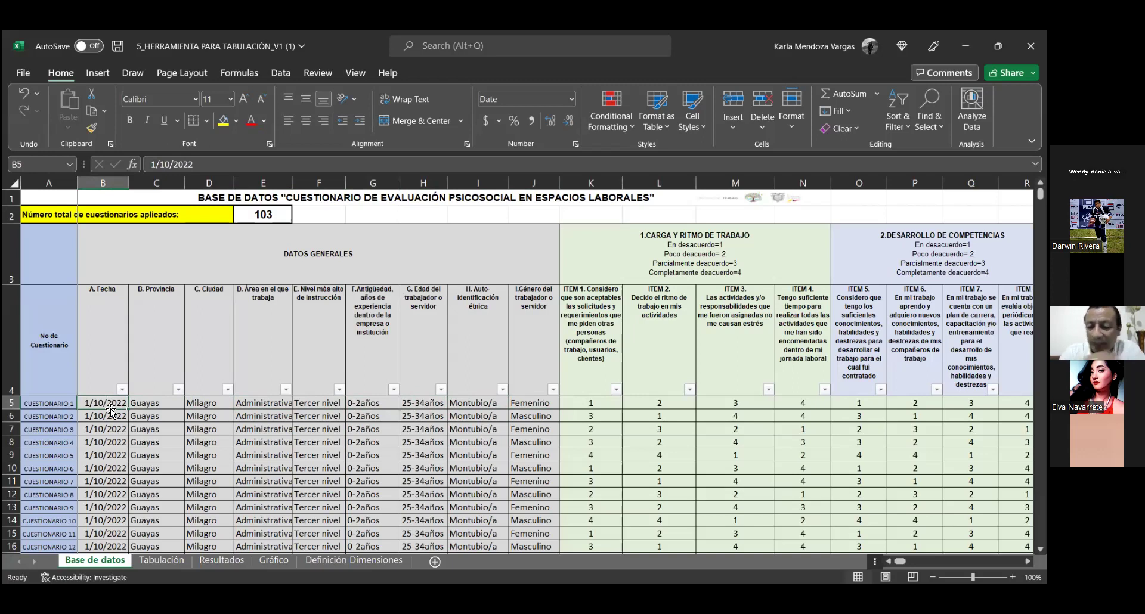
{"action": "key", "text": "Right"}
{"action": "key", "text": "Right"}
{"action": "key", "text": "Right"}
{"action": "key", "text": "Right"}
{"action": "key", "text": "Right"}
{"action": "key", "text": "Right"}
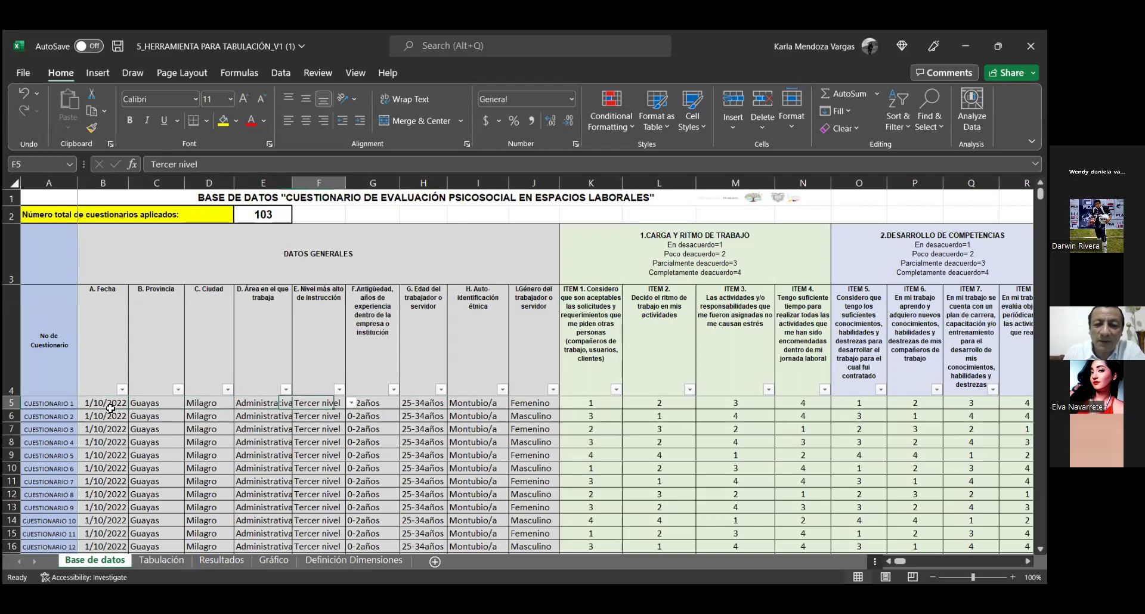
{"action": "key", "text": "Right"}
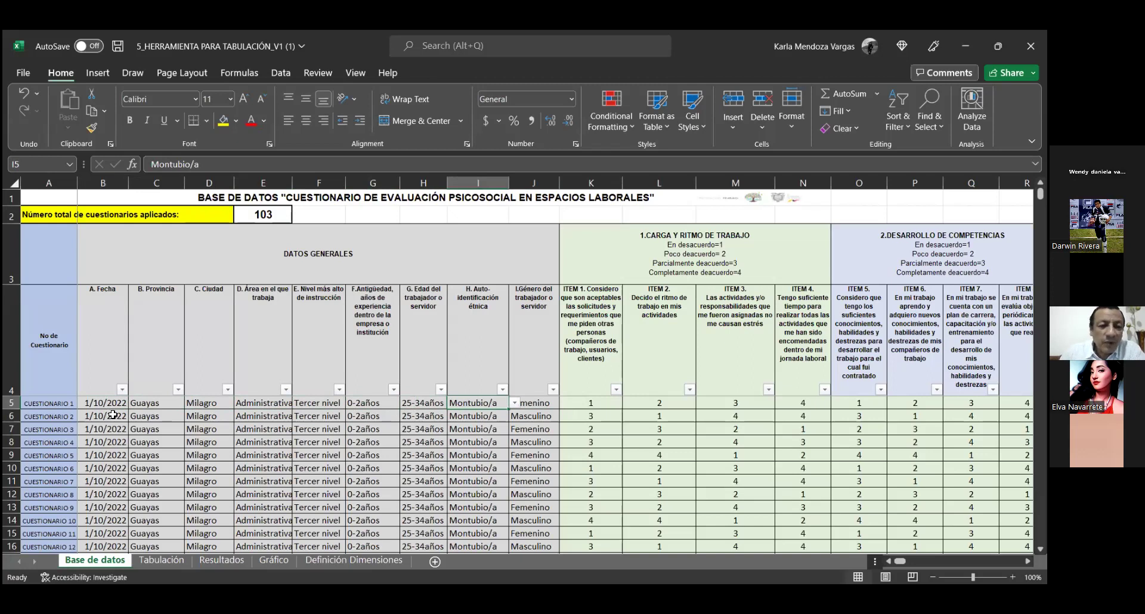
{"action": "left_click", "coordinate": [97, 406]}
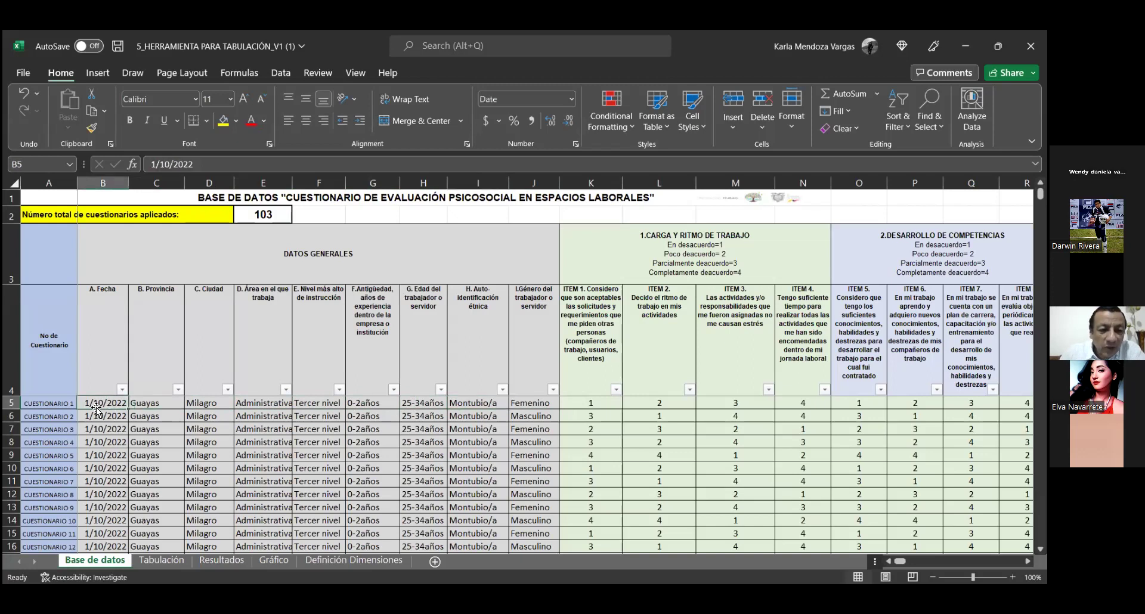
Step: Highlight the questionnaire numbers from Cuestionario 1 to Cuestionario 103 in column A, and check the formula for the total questionnaires applied in E2
{"action": "left_click", "coordinate": [46, 405]}
{"action": "mouse_move", "coordinate": [62, 405]}
{"action": "left_mouse_down"}
{"action": "mouse_move", "coordinate": [68, 564]}
{"action": "mouse_move", "coordinate": [63, 394]}
{"action": "mouse_move", "coordinate": [74, 320]}
{"action": "mouse_move", "coordinate": [52, 417]}
{"action": "left_mouse_up"}
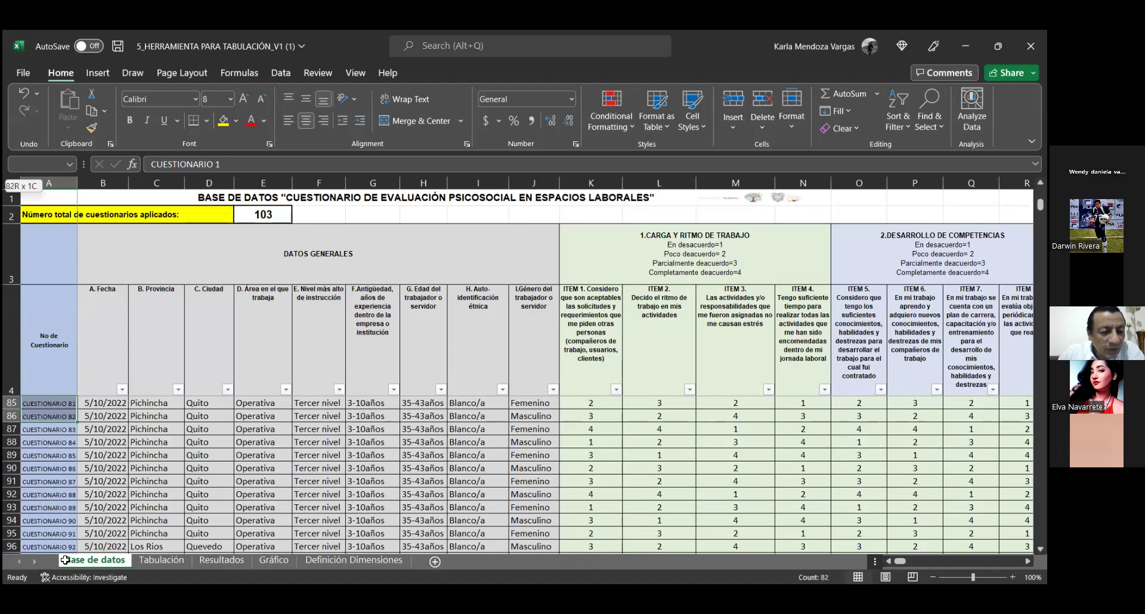
{"action": "scroll", "coordinate": [65, 562], "scroll_direction": "up", "scroll_amount": 8}
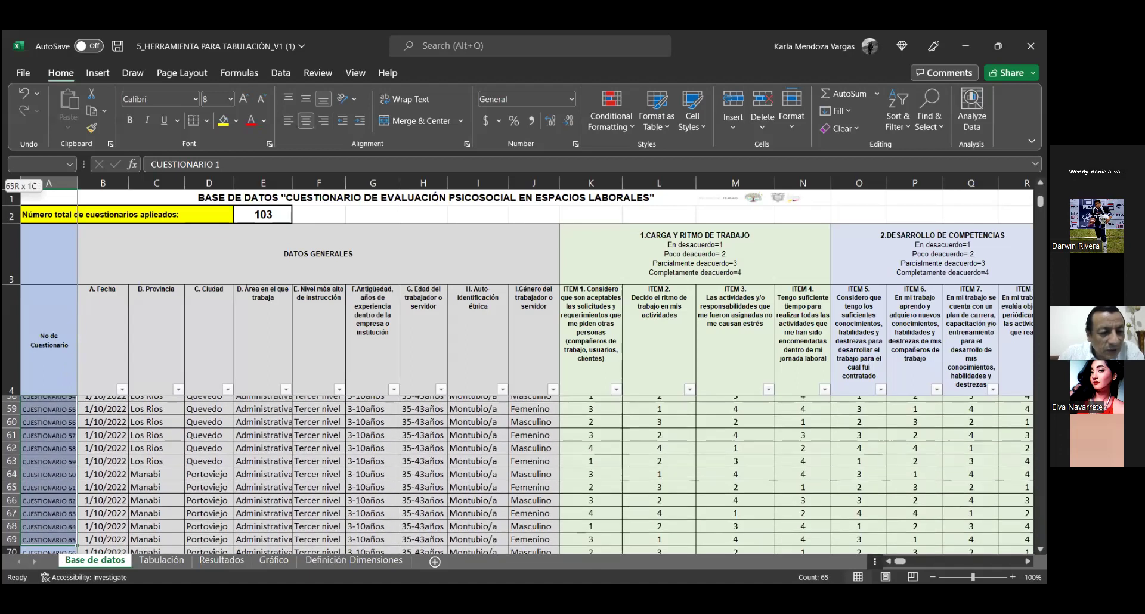
{"action": "left_click_drag", "start_coordinate": [66, 558], "coordinate": [73, 461]}
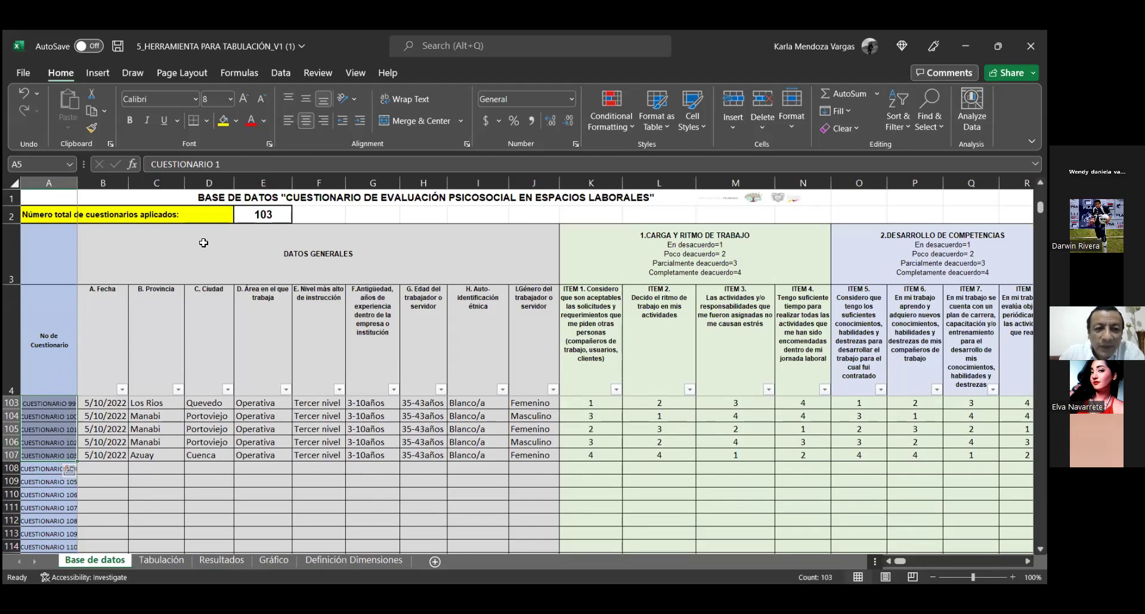
{"action": "left_click", "coordinate": [267, 216]}
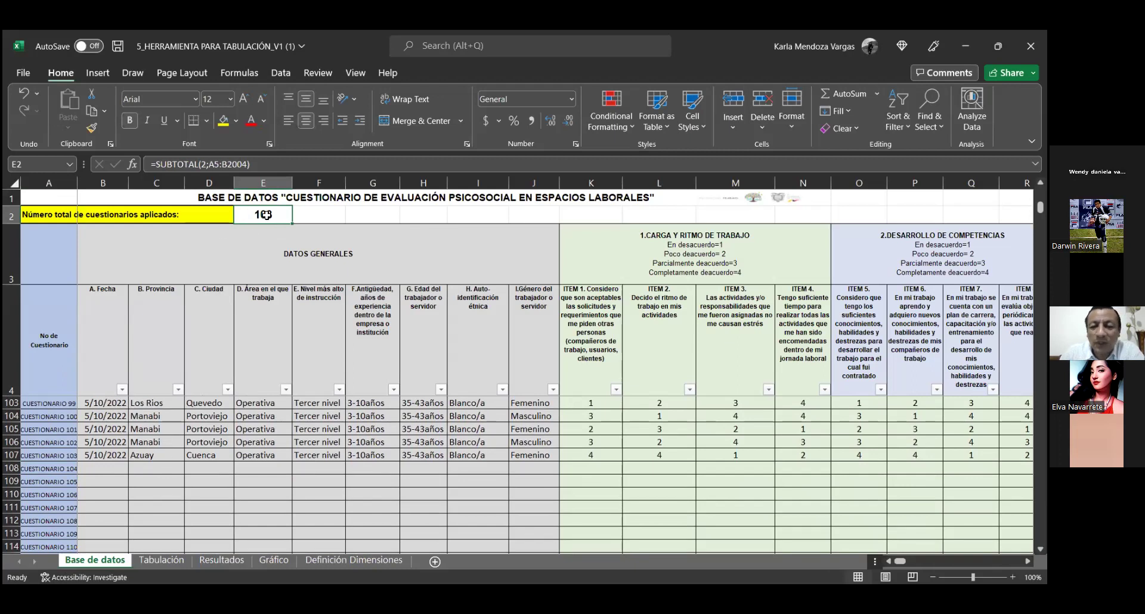
Step: Go over the answers of Cuestionario 27 from item 1 in K31 to item 12 in V31, and return to item 1
{"action": "scroll", "coordinate": [192, 431], "scroll_direction": "up", "scroll_amount": 19}
{"action": "scroll", "coordinate": [191, 430], "scroll_direction": "up", "scroll_amount": 5}
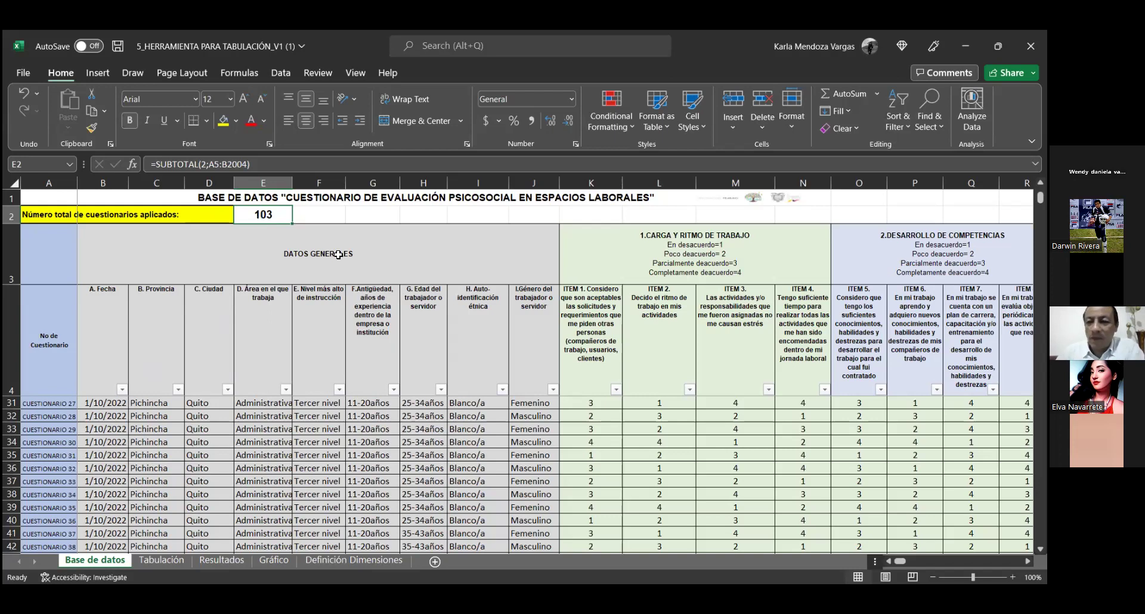
{"action": "left_click", "coordinate": [588, 403]}
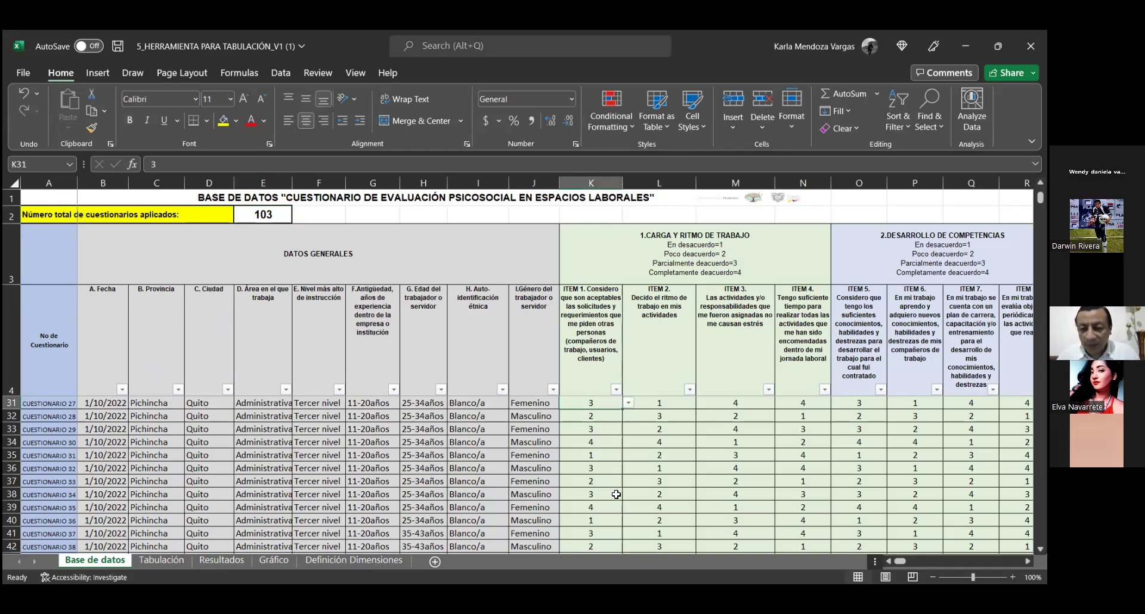
{"action": "key", "text": "Right"}
{"action": "key", "text": "Right"}
{"action": "key", "text": "Right"}
{"action": "key", "text": "Right"}
{"action": "key", "text": "Right"}
{"action": "key", "text": "Right"}
{"action": "key", "text": "Right"}
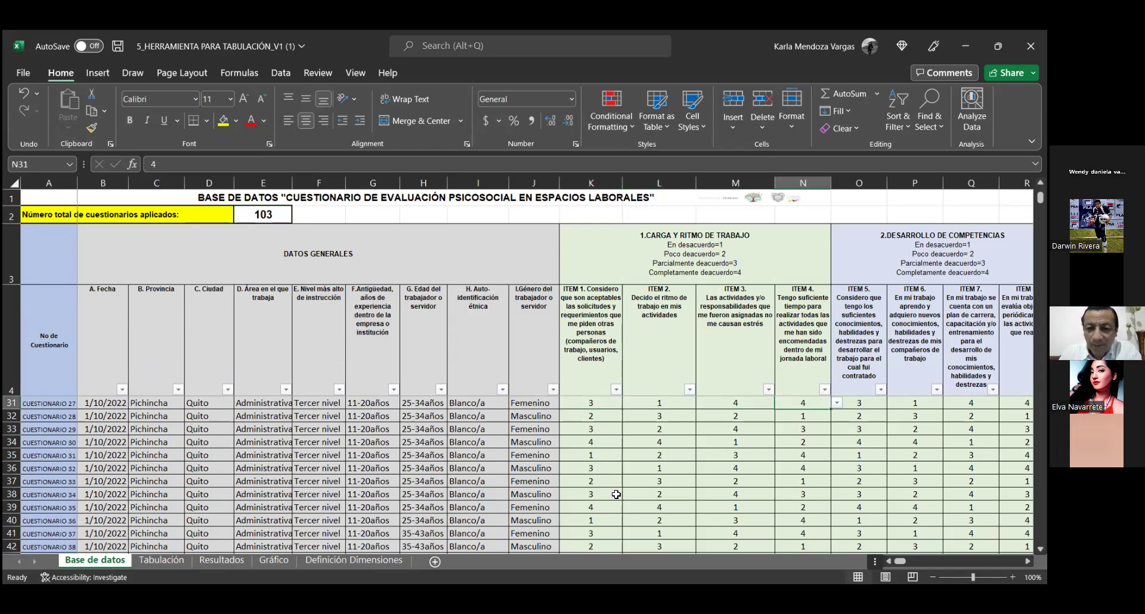
{"action": "key", "text": "Right"}
{"action": "key", "text": "Right"}
{"action": "key", "text": "Right"}
{"action": "key", "text": "Right"}
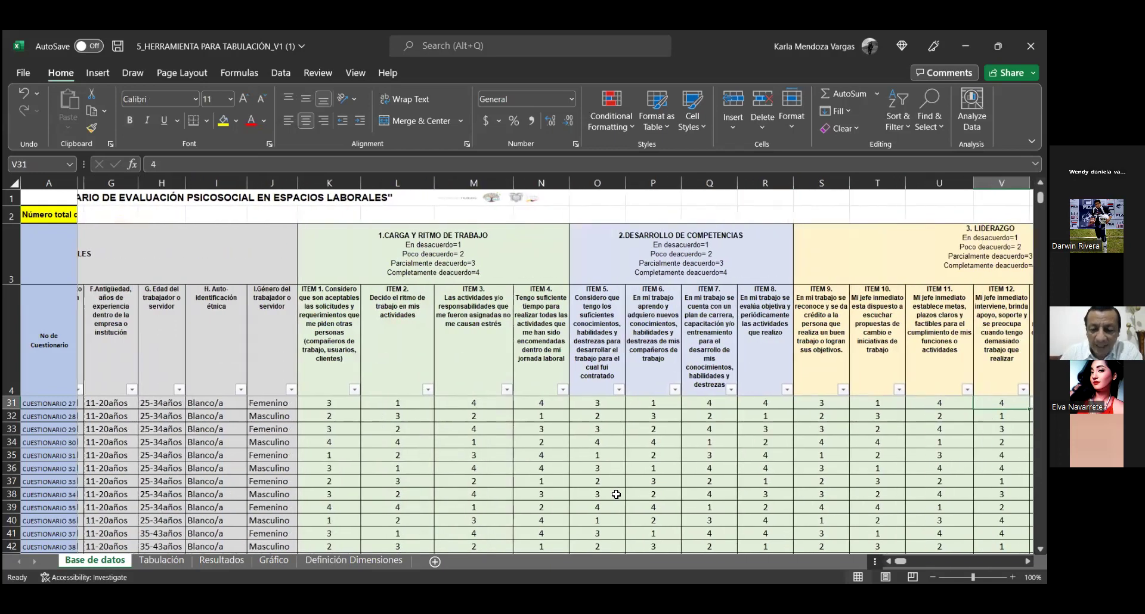
{"action": "key", "text": "Left"}
{"action": "key", "text": "Left"}
{"action": "key", "text": "Left"}
{"action": "key", "text": "Left"}
{"action": "key", "text": "Left"}
{"action": "key", "text": "Left"}
{"action": "key", "text": "Left"}
{"action": "key", "text": "Left"}
{"action": "key", "text": "Left"}
{"action": "key", "text": "Left"}
{"action": "key", "text": "Left"}
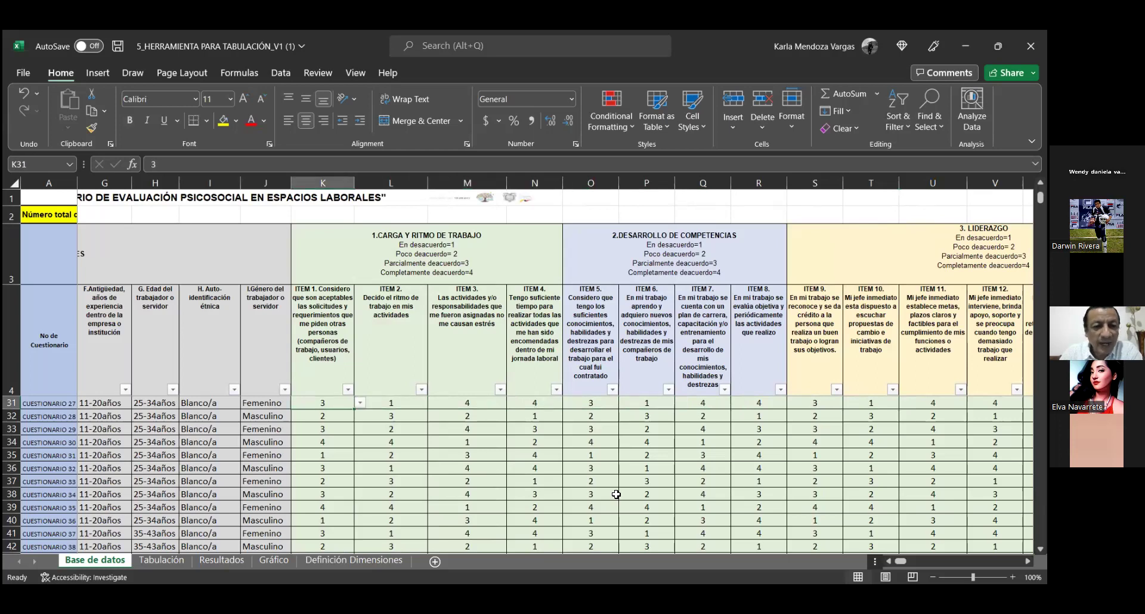
Step: Go across all the dimensions in the row of Cuestionario 27, from item 1 in K31 to item 58 in BP31
{"action": "key", "text": "Right"}
{"action": "key", "text": "Right"}
{"action": "key", "text": "Right"}
{"action": "key", "text": "Right"}
{"action": "key", "text": "Right"}
{"action": "key", "text": "Right"}
{"action": "key", "text": "Right"}
{"action": "key", "text": "Right"}
{"action": "key", "text": "Right"}
{"action": "key", "text": "Right"}
{"action": "key", "text": "Right"}
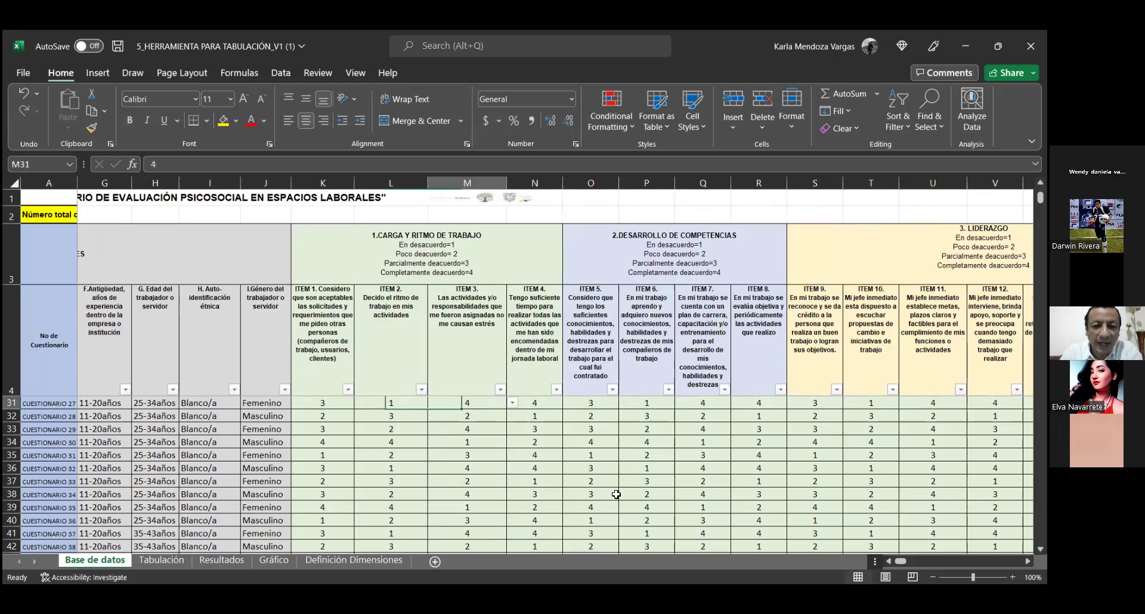
{"action": "key", "text": "Right"}
{"action": "key", "text": "Right"}
{"action": "key", "text": "Right"}
{"action": "key", "text": "Right"}
{"action": "key", "text": "Right"}
{"action": "key", "text": "Right"}
{"action": "key", "text": "Right"}
{"action": "key", "text": "Right"}
{"action": "key", "text": "Right"}
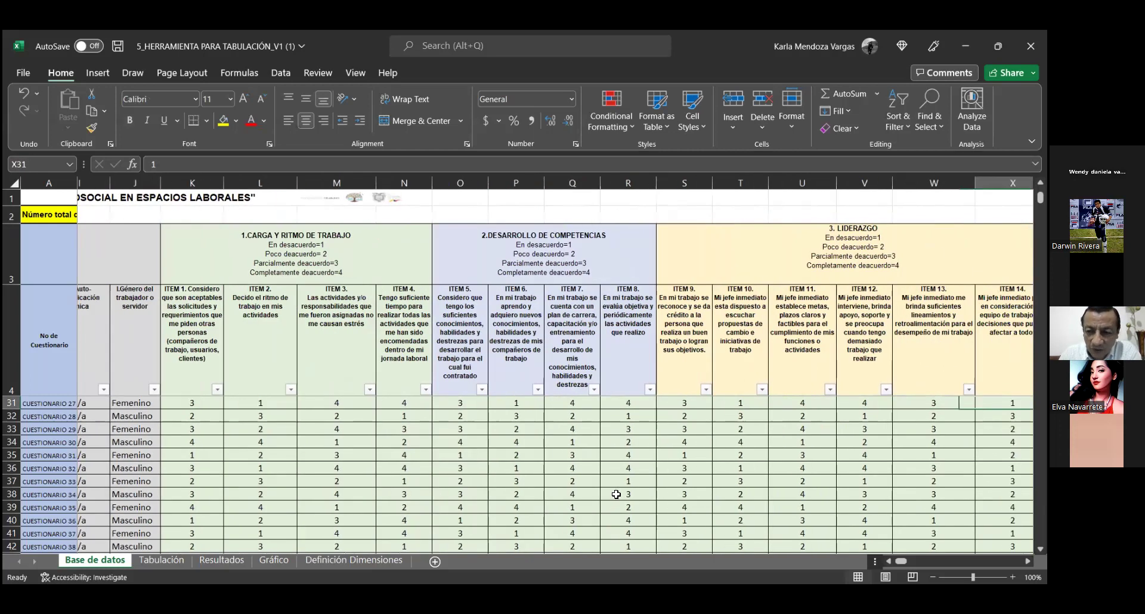
{"action": "key", "text": "Right"}
{"action": "key", "text": "Right"}
{"action": "key", "text": "Right"}
{"action": "key", "text": "Right"}
{"action": "key", "text": "Right"}
{"action": "key", "text": "Right"}
{"action": "key", "text": "Right"}
{"action": "key", "text": "Right"}
{"action": "key", "text": "Right"}
{"action": "key", "text": "Right"}
{"action": "key", "text": "Right"}
{"action": "key", "text": "Right"}
{"action": "key", "text": "Right"}
{"action": "key", "text": "Right"}
{"action": "key", "text": "Right"}
{"action": "key", "text": "Right"}
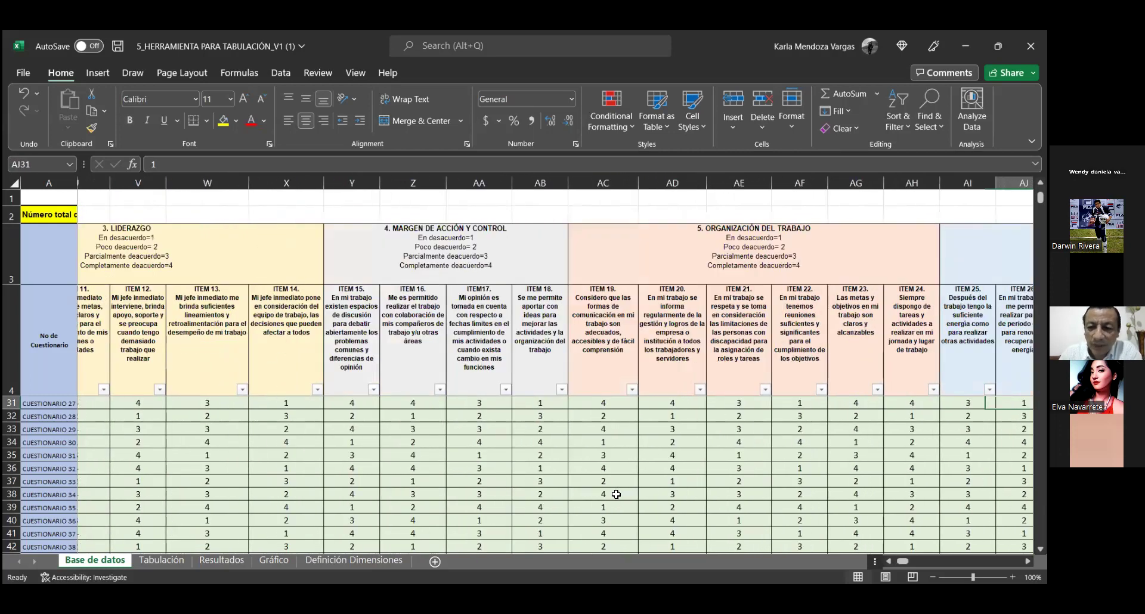
{"action": "key", "text": "Right"}
{"action": "key", "text": "Right"}
{"action": "key", "text": "Right"}
{"action": "key", "text": "Right"}
{"action": "key", "text": "Right"}
{"action": "key", "text": "Right"}
{"action": "key", "text": "Right"}
{"action": "key", "text": "Right"}
{"action": "key", "text": "Right"}
{"action": "key", "text": "Right"}
{"action": "key", "text": "Right"}
{"action": "key", "text": "Right"}
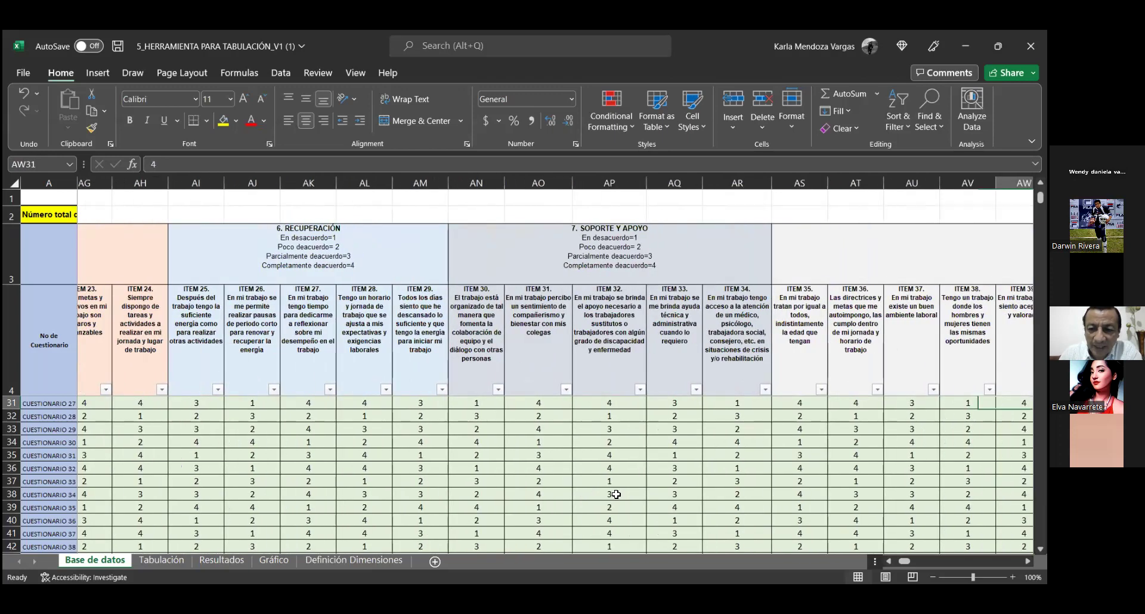
{"action": "key", "text": "Right"}
{"action": "key", "text": "Right"}
{"action": "key", "text": "Right"}
{"action": "key", "text": "Right"}
{"action": "key", "text": "Right"}
{"action": "key", "text": "Right"}
{"action": "key", "text": "Right"}
{"action": "key", "text": "Right"}
{"action": "key", "text": "Right"}
{"action": "key", "text": "Right"}
{"action": "key", "text": "Right"}
{"action": "key", "text": "Right"}
{"action": "key", "text": "Right"}
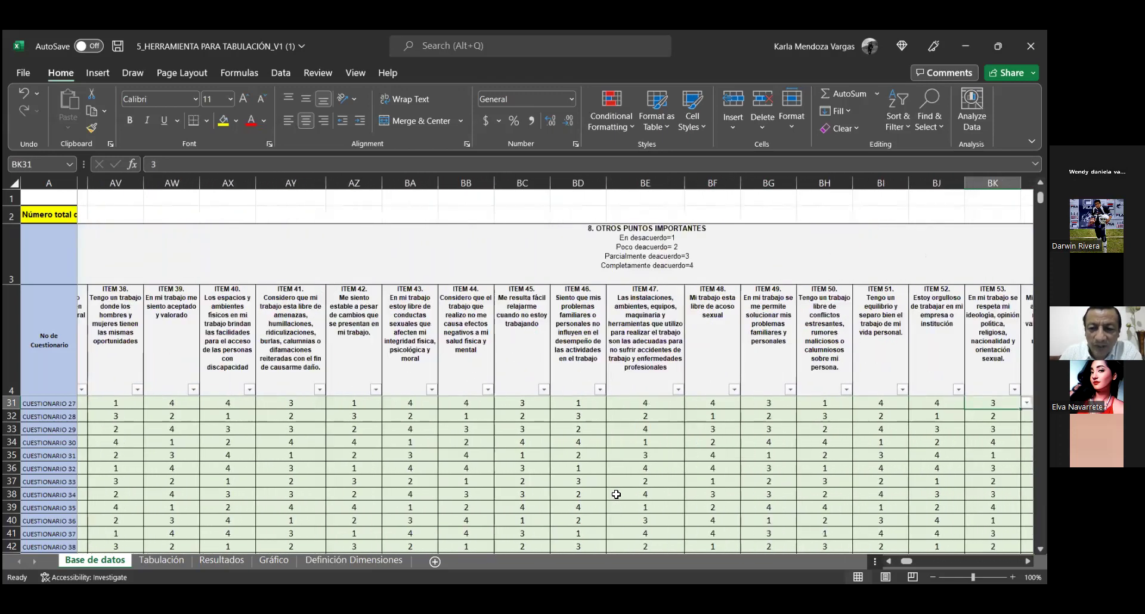
{"action": "key", "text": "Right"}
{"action": "key", "text": "Right"}
{"action": "key", "text": "Right"}
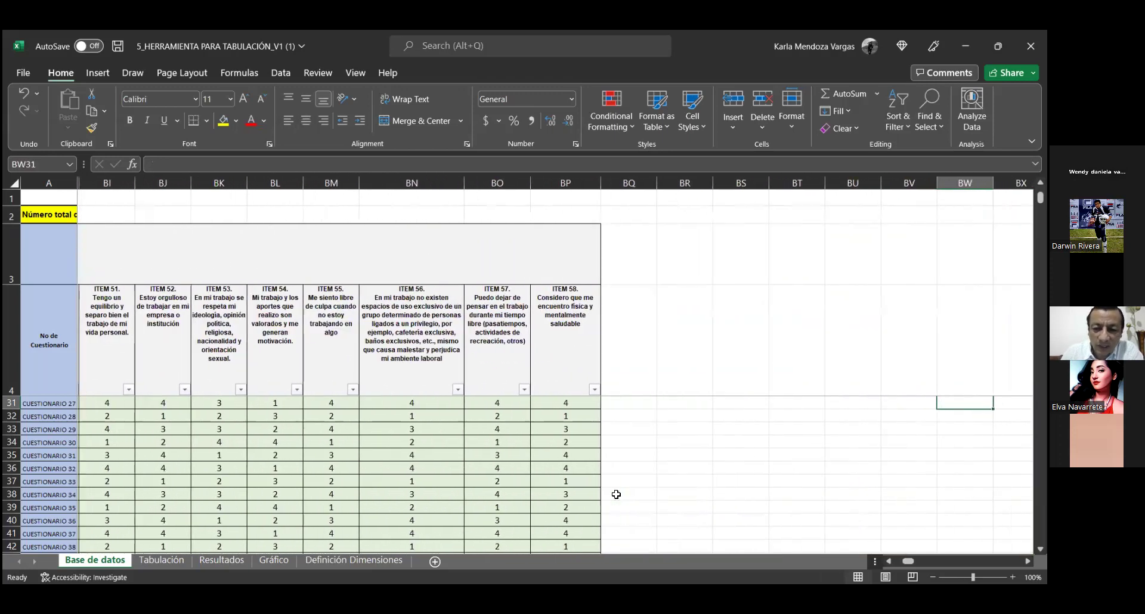
{"action": "key", "text": "Left"}
{"action": "key", "text": "Left"}
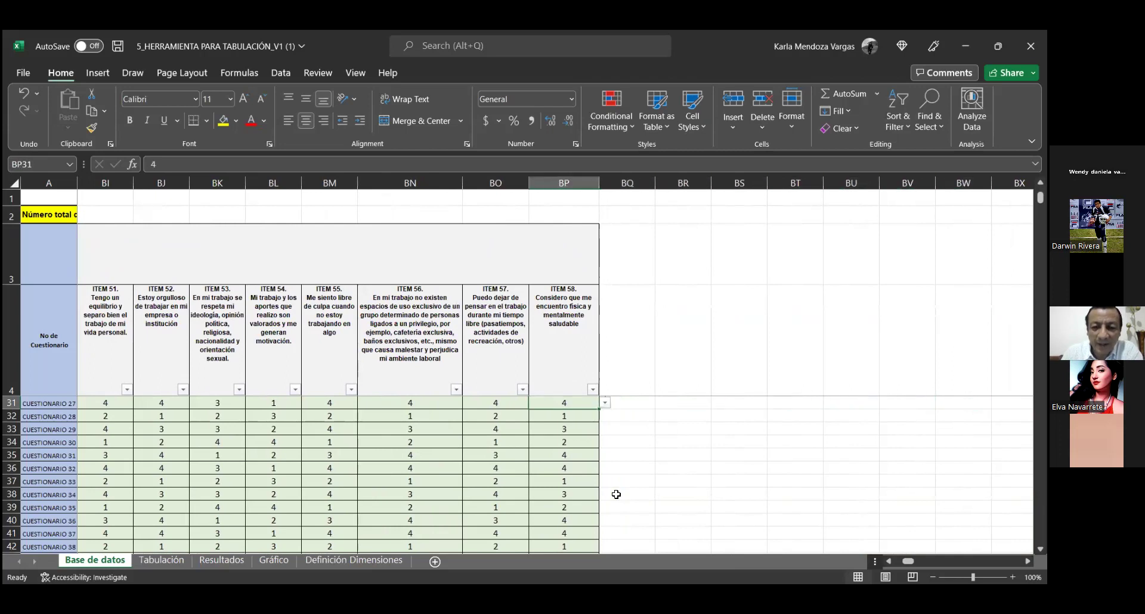
Step: Go down the item 58 answers from Cuestionario 27 to the last completed questionnaire, Cuestionario 103, in BP107
{"action": "key", "text": "Down"}
{"action": "key", "text": "Down"}
{"action": "key", "text": "Down"}
{"action": "key", "text": "Down"}
{"action": "key", "text": "Down"}
{"action": "key", "text": "Down"}
{"action": "key", "text": "Down"}
{"action": "key", "text": "Down"}
{"action": "key", "text": "Down"}
{"action": "key", "text": "Down"}
{"action": "key", "text": "Down"}
{"action": "key", "text": "Down"}
{"action": "key", "text": "Down"}
{"action": "key", "text": "Down"}
{"action": "key", "text": "Down"}
{"action": "key", "text": "Down"}
{"action": "key", "text": "Down"}
{"action": "key", "text": "Down"}
{"action": "key", "text": "Down"}
{"action": "key", "text": "Down"}
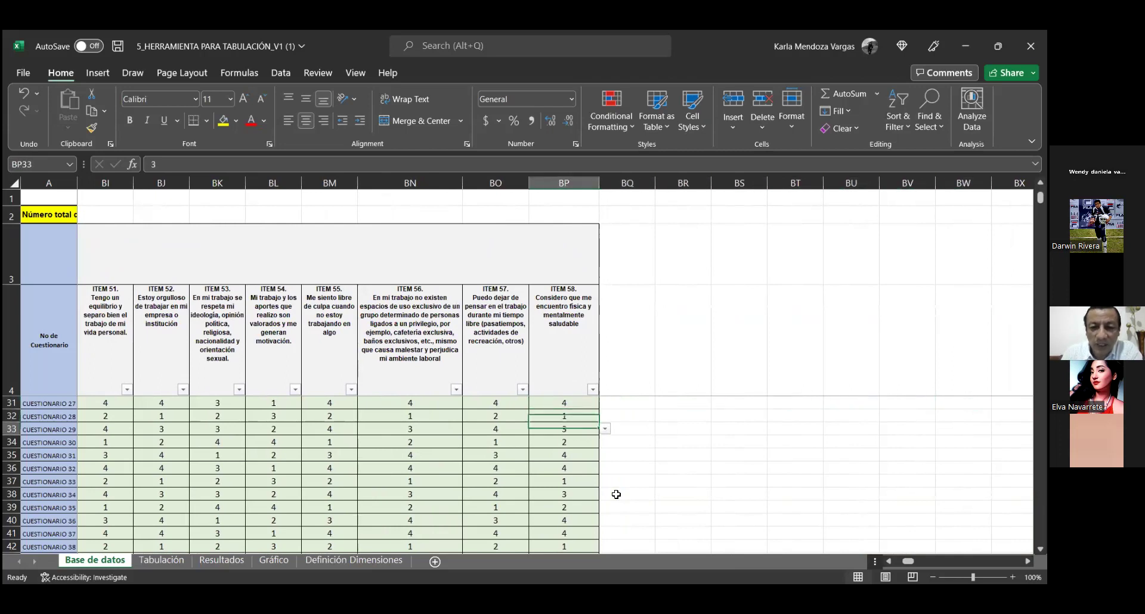
{"action": "key", "text": "Down"}
{"action": "key", "text": "Down"}
{"action": "key", "text": "Down"}
{"action": "key", "text": "Down"}
{"action": "key", "text": "Down"}
{"action": "key", "text": "Down"}
{"action": "key", "text": "Down"}
{"action": "key", "text": "Down"}
{"action": "key", "text": "Down"}
{"action": "key", "text": "Down"}
{"action": "key", "text": "Down"}
{"action": "key", "text": "Down"}
{"action": "key", "text": "Down"}
{"action": "key", "text": "Down"}
{"action": "key", "text": "Down"}
{"action": "key", "text": "Down"}
{"action": "key", "text": "Down"}
{"action": "key", "text": "Down"}
{"action": "key", "text": "Down"}
{"action": "key", "text": "Down"}
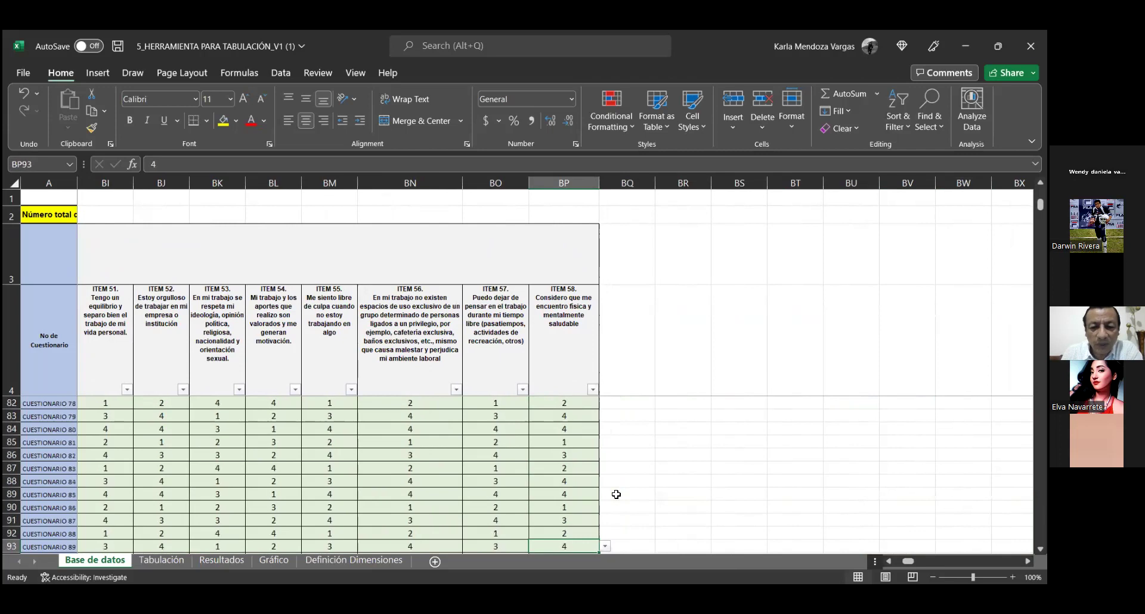
{"action": "key", "text": "Down"}
{"action": "key", "text": "Down"}
{"action": "key", "text": "Down"}
{"action": "key", "text": "Down"}
{"action": "key", "text": "Down"}
{"action": "key", "text": "Up"}
{"action": "key", "text": "Up"}
{"action": "key", "text": "Up"}
{"action": "key", "text": "Up"}
{"action": "key", "text": "Up"}
{"action": "key", "text": "Up"}
{"action": "key", "text": "Up"}
{"action": "key", "text": "Up"}
{"action": "key", "text": "Up"}
{"action": "key", "text": "Up"}
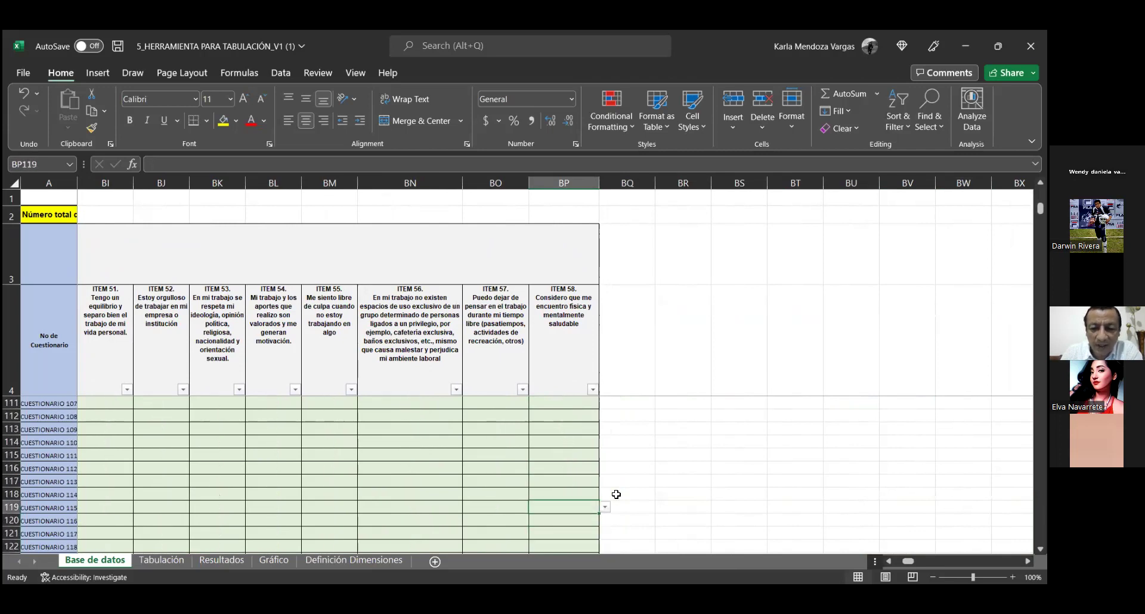
{"action": "key", "text": "Up"}
{"action": "key", "text": "Up"}
{"action": "key", "text": "Up"}
{"action": "key", "text": "Up"}
{"action": "key", "text": "Up"}
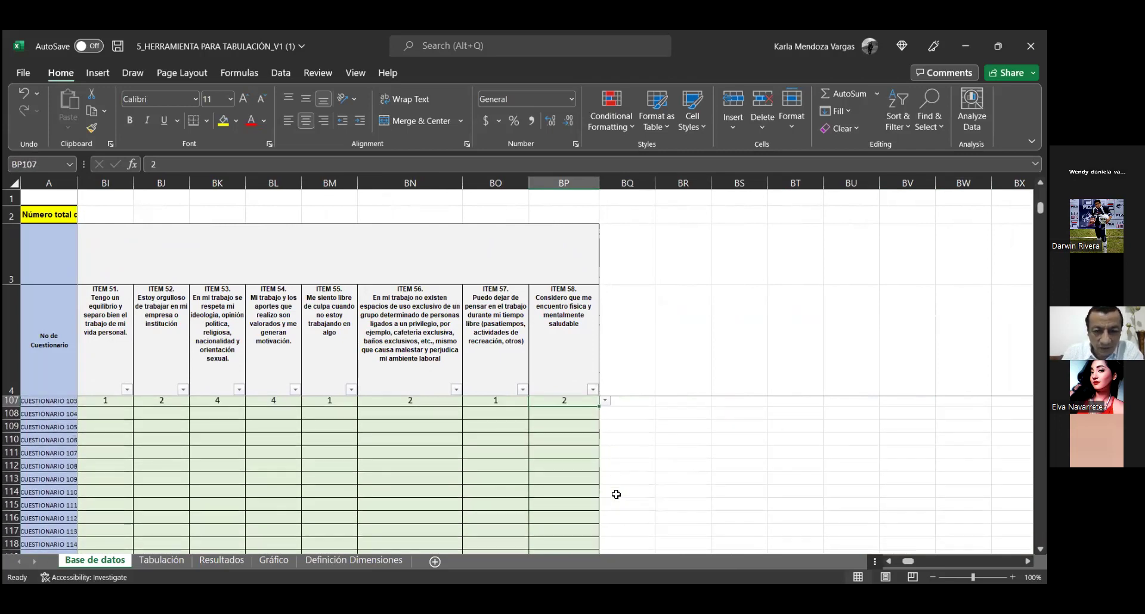
Step: Go back across the answers of Cuestionario 103, from item 58 in BP107 to item 10 in T107
{"action": "key", "text": "Left"}
{"action": "key", "text": "Left"}
{"action": "key", "text": "Left"}
{"action": "key", "text": "Left"}
{"action": "key", "text": "Left"}
{"action": "key", "text": "Left"}
{"action": "key", "text": "Left"}
{"action": "key", "text": "Left"}
{"action": "key", "text": "Left"}
{"action": "key", "text": "Left"}
{"action": "key", "text": "Left"}
{"action": "key", "text": "Left"}
{"action": "key", "text": "Left"}
{"action": "key", "text": "Left"}
{"action": "key", "text": "Left"}
{"action": "key", "text": "Left"}
{"action": "key", "text": "Left"}
{"action": "key", "text": "Left"}
{"action": "key", "text": "Left"}
{"action": "key", "text": "Left"}
{"action": "key", "text": "Left"}
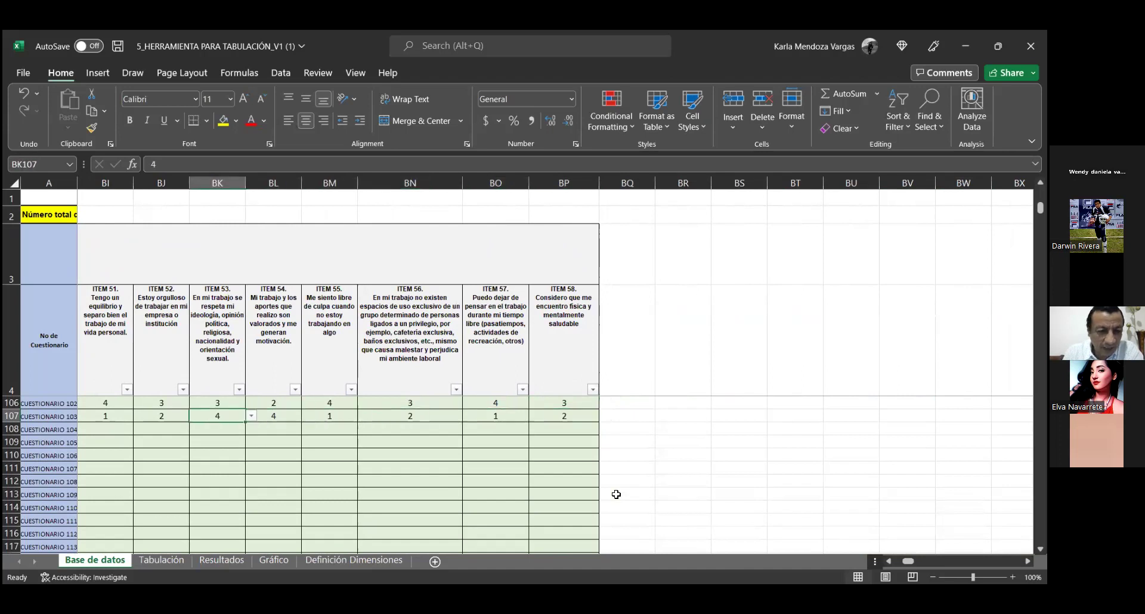
{"action": "key", "text": "Left"}
{"action": "key", "text": "Left"}
{"action": "key", "text": "Left"}
{"action": "key", "text": "Left"}
{"action": "key", "text": "Left"}
{"action": "key", "text": "Left"}
{"action": "key", "text": "Left"}
{"action": "key", "text": "Left"}
{"action": "key", "text": "Left"}
{"action": "key", "text": "Left"}
{"action": "key", "text": "Left"}
{"action": "key", "text": "Left"}
{"action": "key", "text": "Left"}
{"action": "key", "text": "Left"}
{"action": "key", "text": "Left"}
{"action": "key", "text": "Left"}
{"action": "key", "text": "Left"}
{"action": "key", "text": "Left"}
{"action": "key", "text": "Left"}
{"action": "key", "text": "Left"}
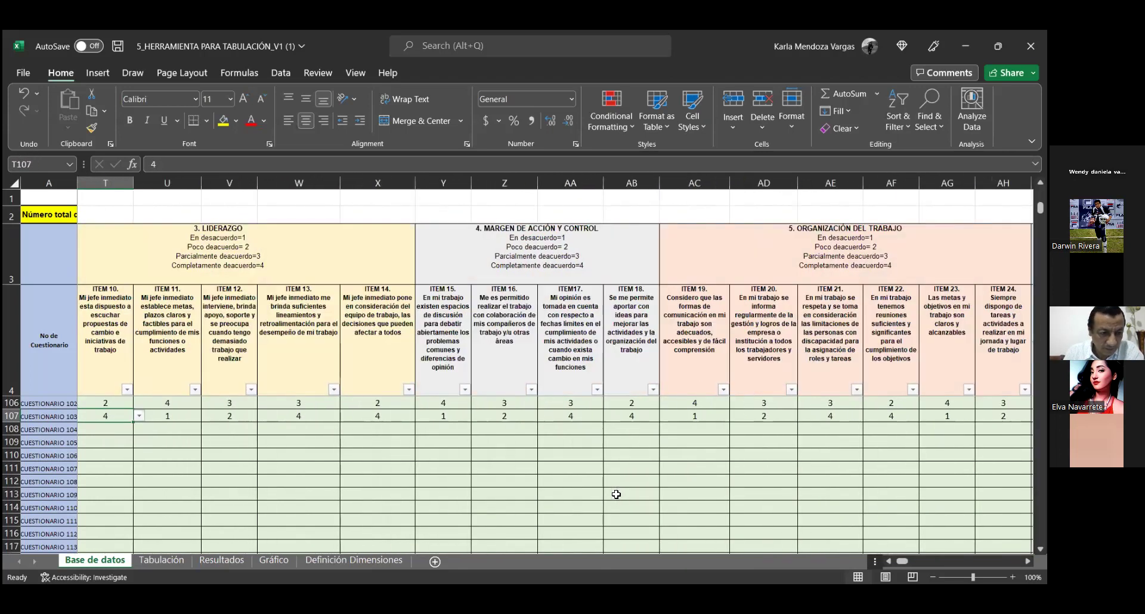
Step: Go through the general data of Cuestionario 103, from the questionnaire number in A107 to item 1 in K107
{"action": "key", "text": "Right"}
{"action": "key", "text": "Right"}
{"action": "key", "text": "Right"}
{"action": "key", "text": "Right"}
{"action": "key", "text": "Right"}
{"action": "key", "text": "Right"}
{"action": "key", "text": "Right"}
{"action": "key", "text": "Right"}
{"action": "key", "text": "Right"}
{"action": "key", "text": "Right"}
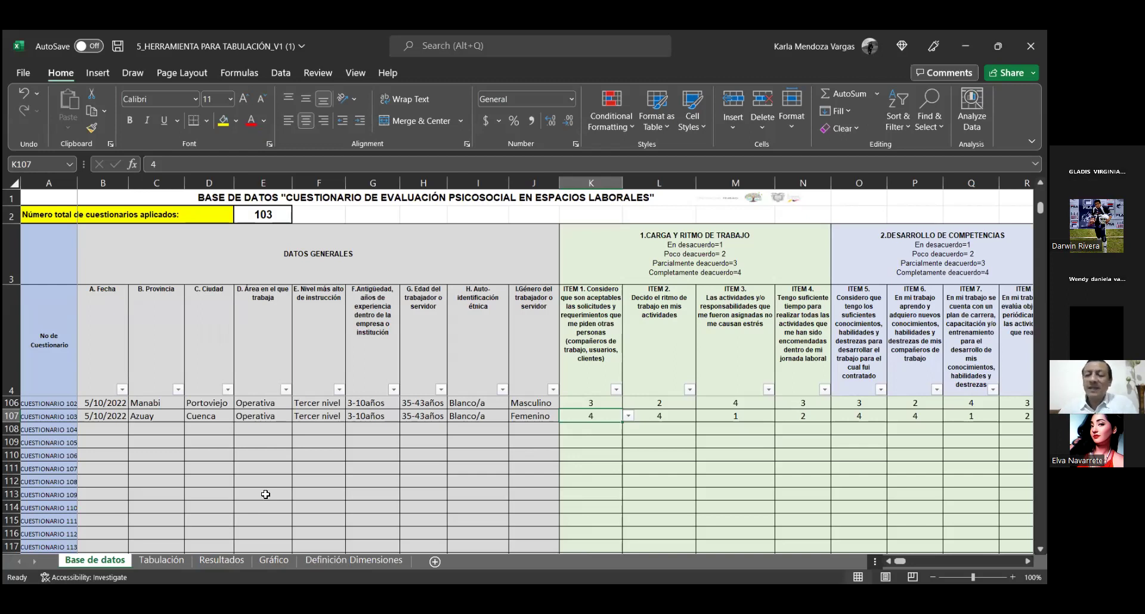
Step: Go across all eight dimensions in the row of Cuestionario 103, from item 1 in K107 past item 58 in BP107
{"action": "key", "text": "Right"}
{"action": "key", "text": "Right"}
{"action": "key", "text": "Right"}
{"action": "key", "text": "Right"}
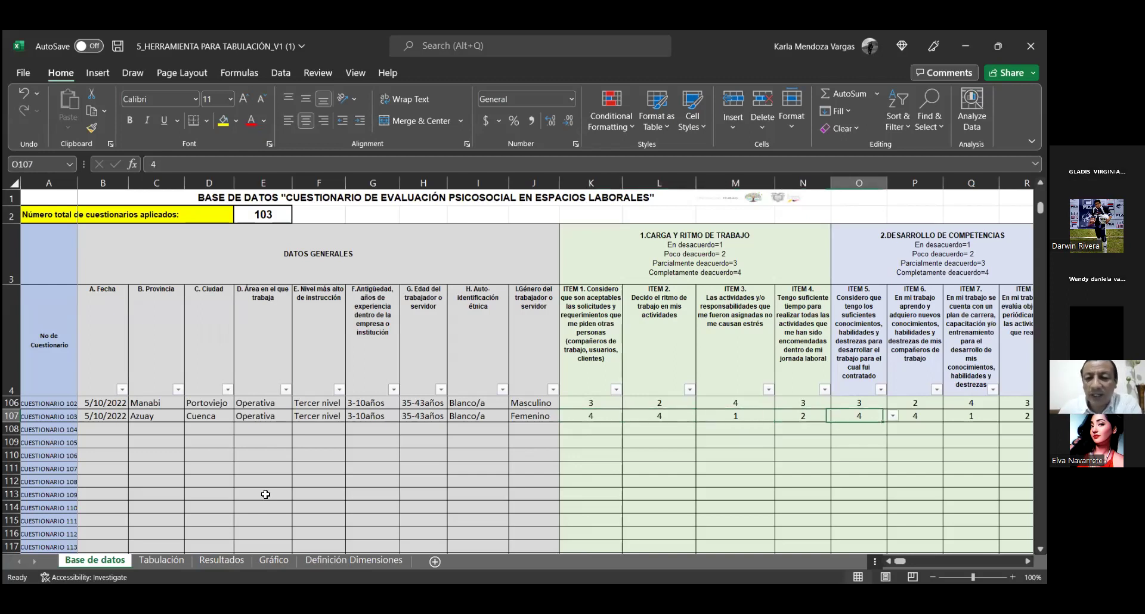
{"action": "key", "text": "Right"}
{"action": "key", "text": "Right"}
{"action": "key", "text": "Right"}
{"action": "key", "text": "Right"}
{"action": "key", "text": "Right"}
{"action": "key", "text": "Right"}
{"action": "key", "text": "Right"}
{"action": "key", "text": "Right"}
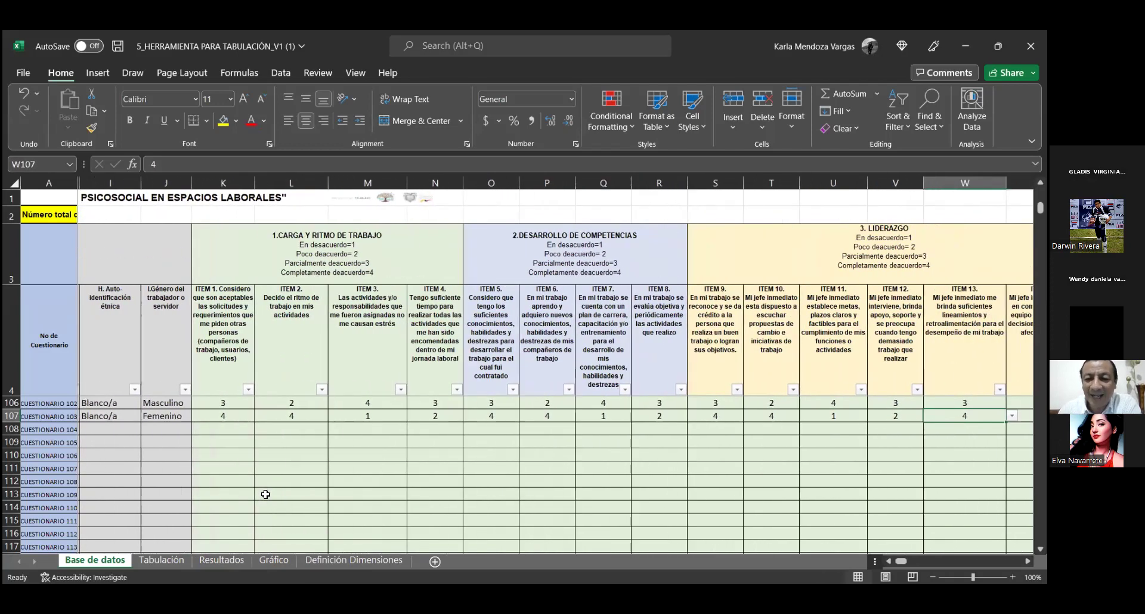
{"action": "key", "text": "Right"}
{"action": "key", "text": "Right"}
{"action": "key", "text": "Right"}
{"action": "key", "text": "Right"}
{"action": "key", "text": "Right"}
{"action": "key", "text": "Right"}
{"action": "key", "text": "Right"}
{"action": "key", "text": "Right"}
{"action": "key", "text": "Right"}
{"action": "key", "text": "Right"}
{"action": "key", "text": "Right"}
{"action": "key", "text": "Right"}
{"action": "key", "text": "Right"}
{"action": "key", "text": "Right"}
{"action": "key", "text": "Right"}
{"action": "key", "text": "Right"}
{"action": "key", "text": "Right"}
{"action": "key", "text": "Right"}
{"action": "key", "text": "Right"}
{"action": "key", "text": "Right"}
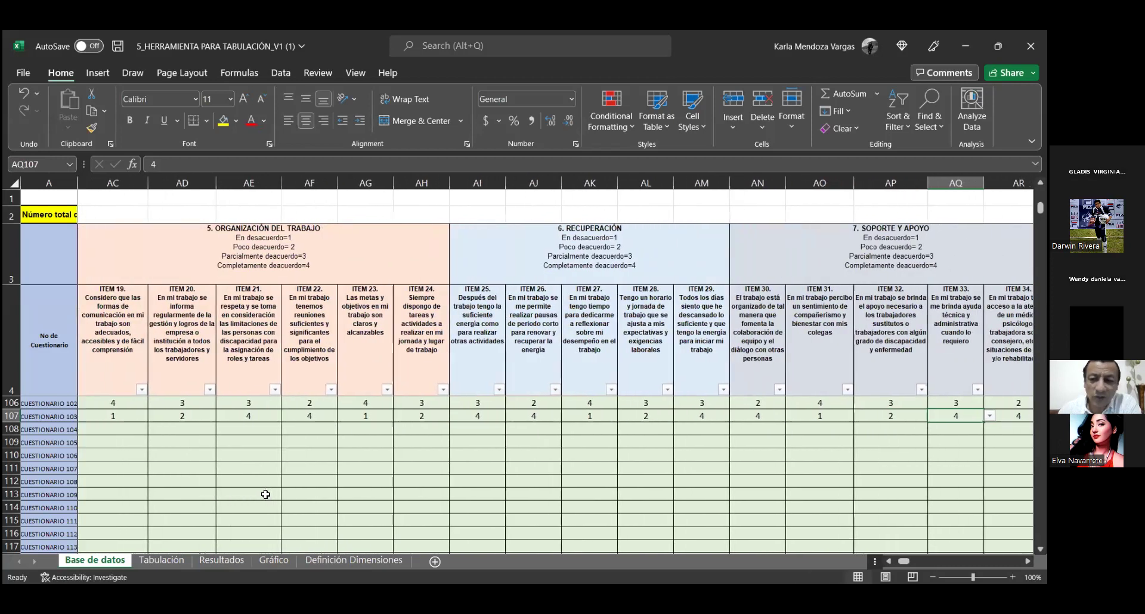
{"action": "key", "text": "Right"}
{"action": "key", "text": "Right"}
{"action": "key", "text": "Right"}
{"action": "key", "text": "Right"}
{"action": "key", "text": "Right"}
{"action": "key", "text": "Right"}
{"action": "key", "text": "Right"}
{"action": "key", "text": "Right"}
{"action": "key", "text": "Right"}
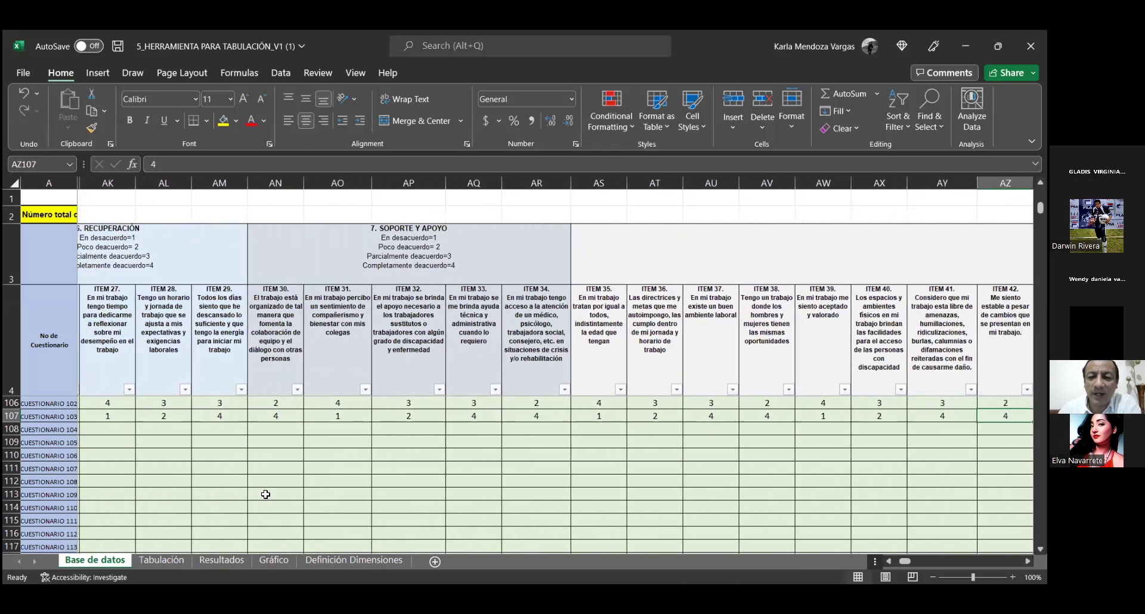
{"action": "key", "text": "Right"}
{"action": "key", "text": "Right"}
{"action": "key", "text": "Right"}
{"action": "key", "text": "Right"}
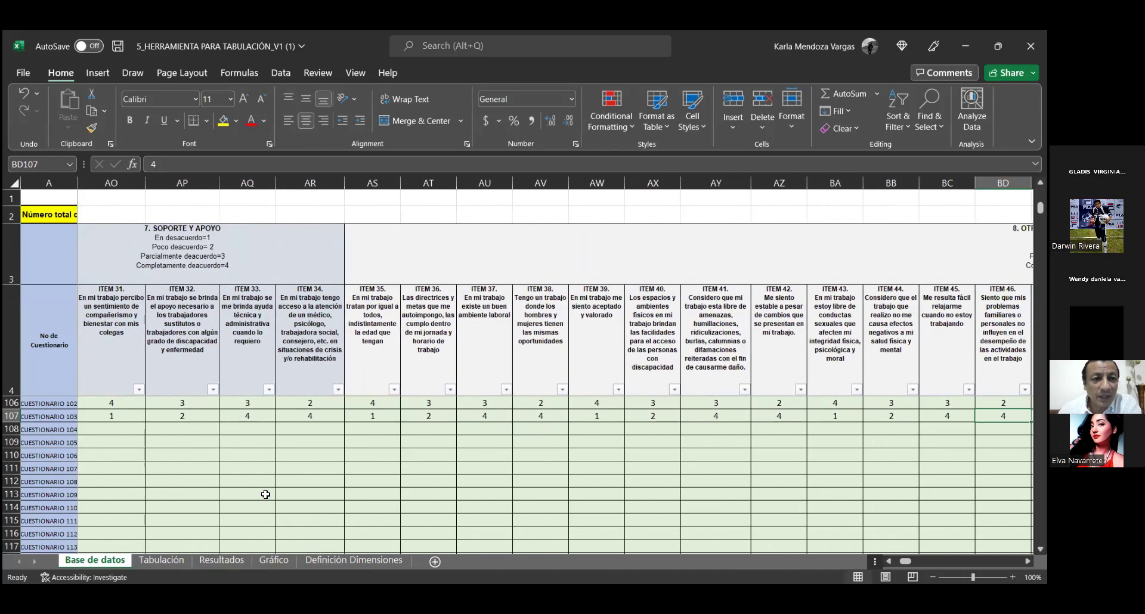
{"action": "key", "text": "Right"}
{"action": "key", "text": "Right"}
{"action": "key", "text": "Right"}
{"action": "key", "text": "Right"}
{"action": "key", "text": "Right"}
{"action": "key", "text": "Right"}
{"action": "key", "text": "Right"}
{"action": "key", "text": "Right"}
{"action": "key", "text": "Right"}
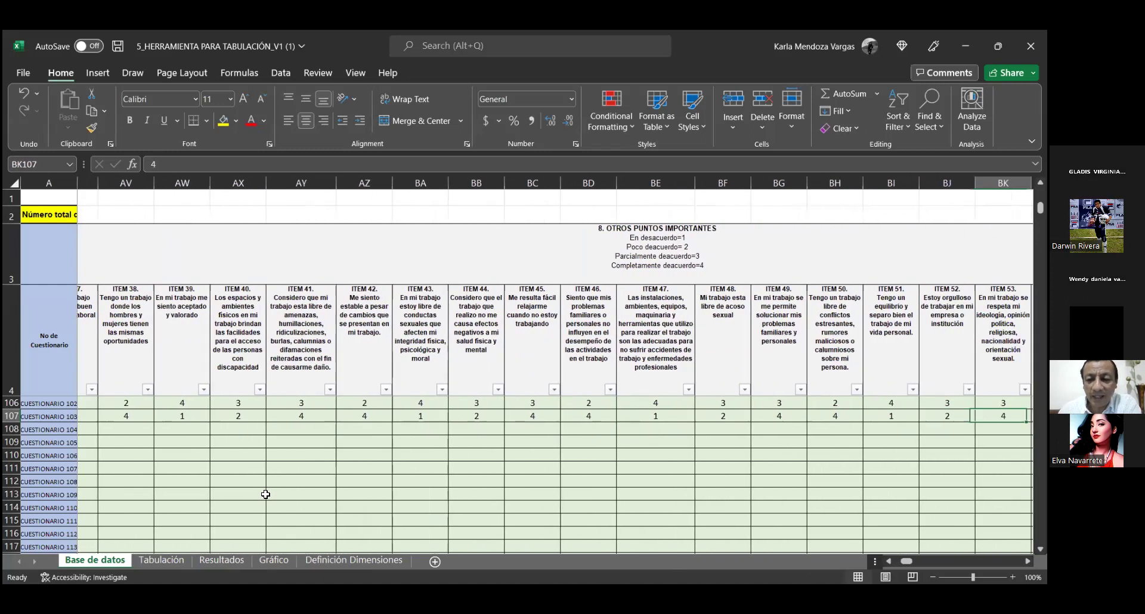
{"action": "key", "text": "Right"}
{"action": "key", "text": "Right"}
{"action": "key", "text": "Right"}
{"action": "key", "text": "Right"}
{"action": "key", "text": "Right"}
{"action": "key", "text": "Right"}
{"action": "key", "text": "Right"}
{"action": "key", "text": "Right"}
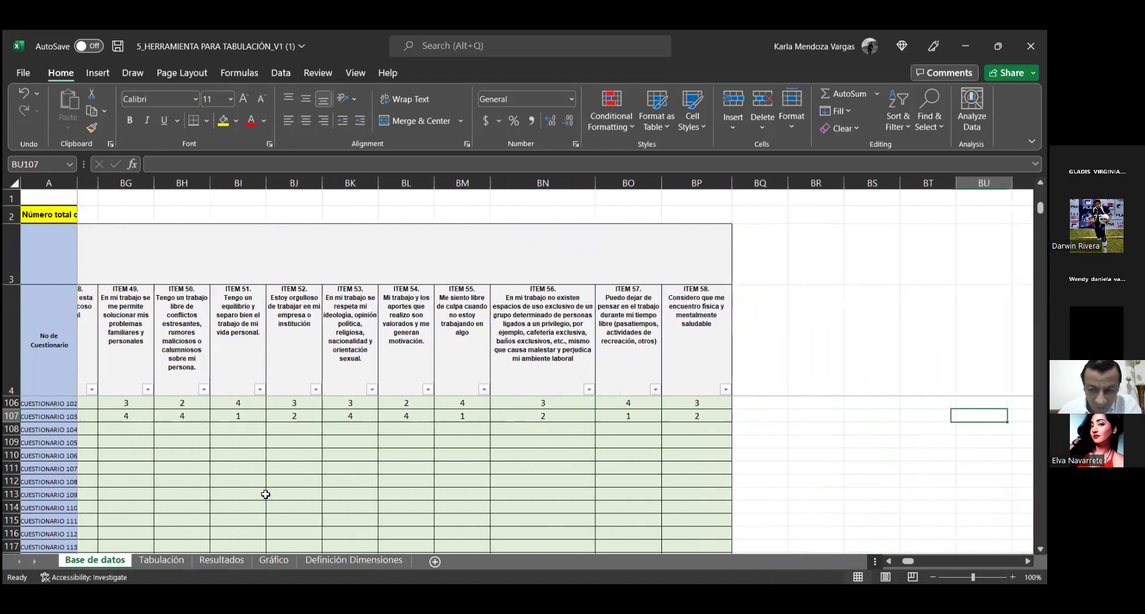
Step: Return along the row of Cuestionario 103 through the item answers and general data to its number in A107
{"action": "key", "text": "ctrl+Left"}
{"action": "key", "text": "ctrl+Left"}
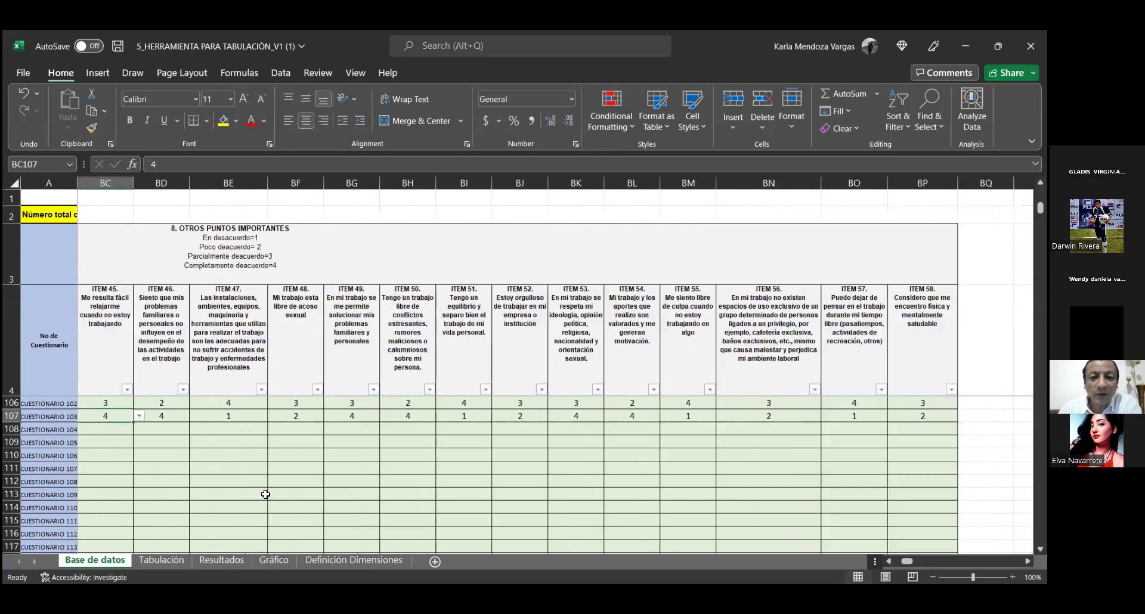
{"action": "key", "text": "ctrl+Left"}
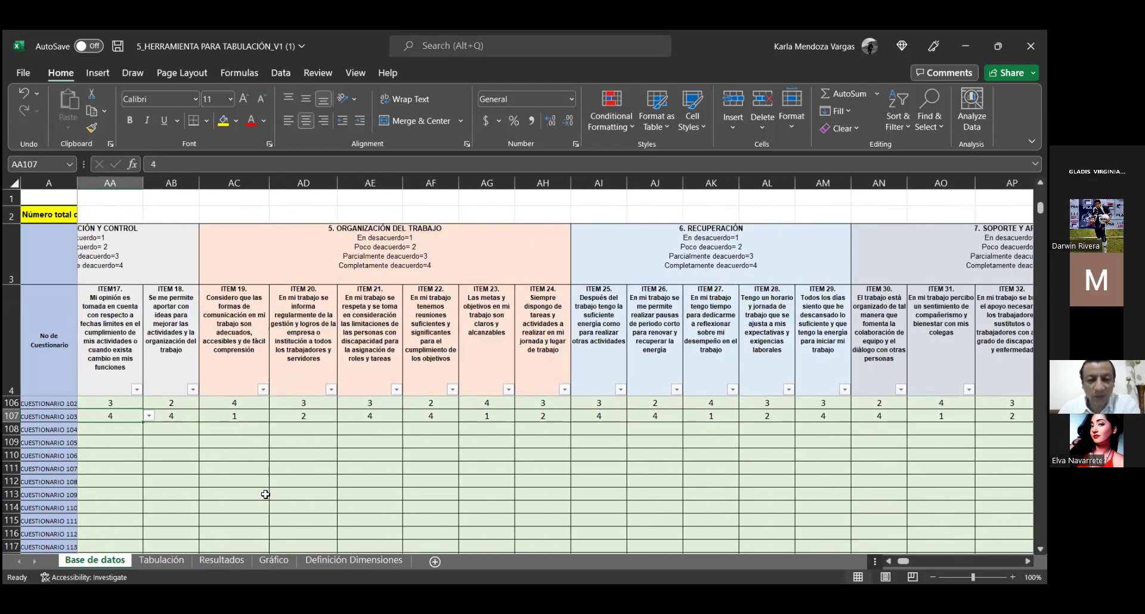
{"action": "key", "text": "Left"}
{"action": "key", "text": "Left"}
{"action": "key", "text": "Left"}
{"action": "key", "text": "Left"}
{"action": "key", "text": "Left"}
{"action": "key", "text": "Left"}
{"action": "key", "text": "Left"}
{"action": "key", "text": "Left"}
{"action": "key", "text": "Left"}
{"action": "key", "text": "Left"}
{"action": "key", "text": "Left"}
{"action": "key", "text": "Left"}
{"action": "key", "text": "Left"}
{"action": "key", "text": "Left"}
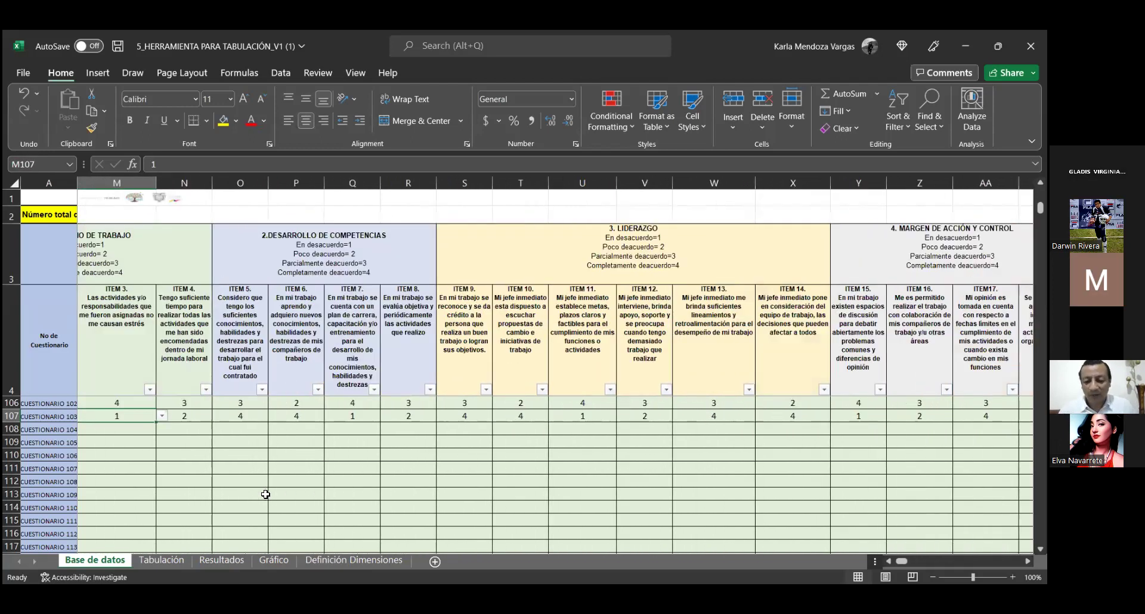
{"action": "key", "text": "Left"}
{"action": "key", "text": "Left"}
{"action": "key", "text": "Left"}
{"action": "key", "text": "Left"}
{"action": "key", "text": "Left"}
{"action": "key", "text": "Left"}
{"action": "key", "text": "Left"}
{"action": "key", "text": "Left"}
{"action": "key", "text": "Left"}
{"action": "key", "text": "Left"}
{"action": "key", "text": "Left"}
{"action": "key", "text": "Left"}
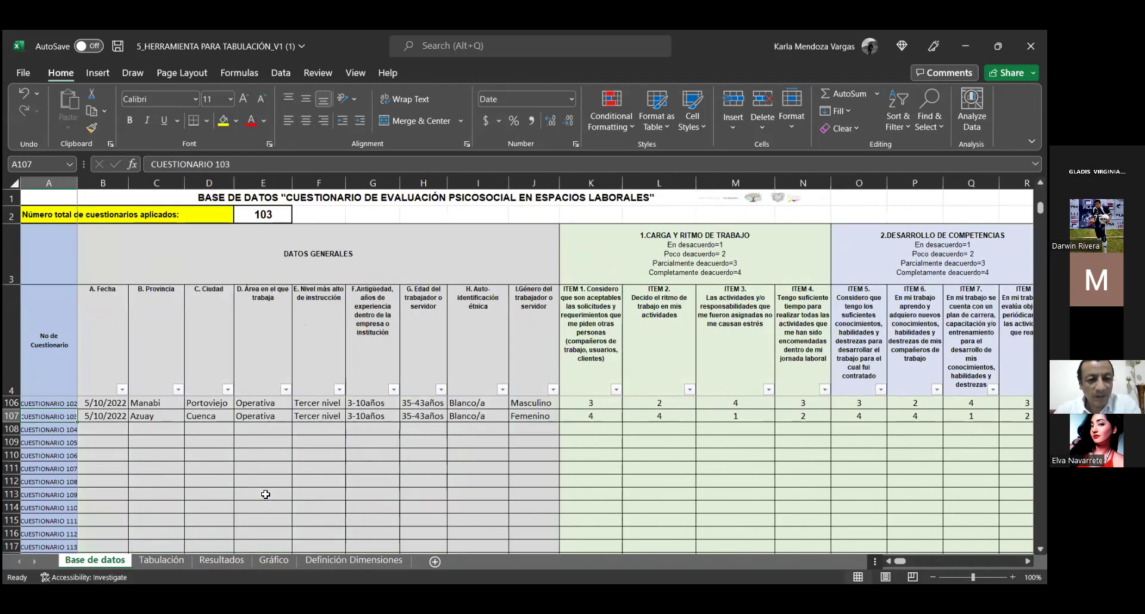
Step: Go up the Ciudad entries from Cuestionario 103 in D107 past Cuestionario 93 in D97
{"action": "key", "text": "Right"}
{"action": "key", "text": "Right"}
{"action": "key", "text": "Right"}
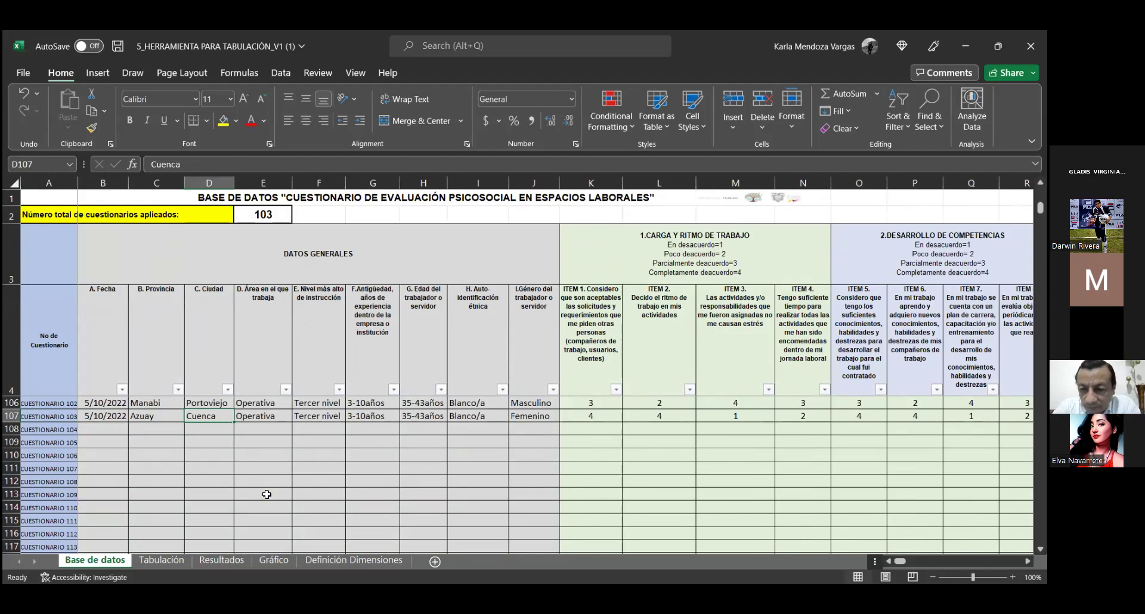
{"action": "key", "text": "Up"}
{"action": "key", "text": "Up"}
{"action": "key", "text": "Up"}
{"action": "key", "text": "Up"}
{"action": "key", "text": "Up"}
{"action": "key", "text": "Up"}
{"action": "key", "text": "Up"}
{"action": "key", "text": "Up"}
{"action": "key", "text": "Up"}
{"action": "key", "text": "Up"}
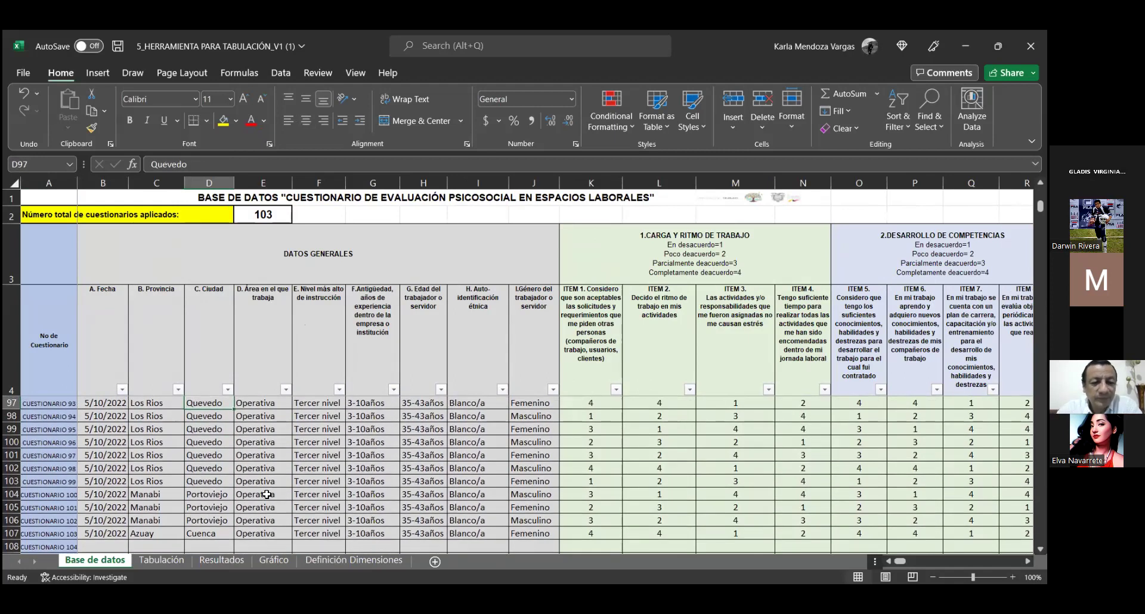
{"action": "key", "text": "Up"}
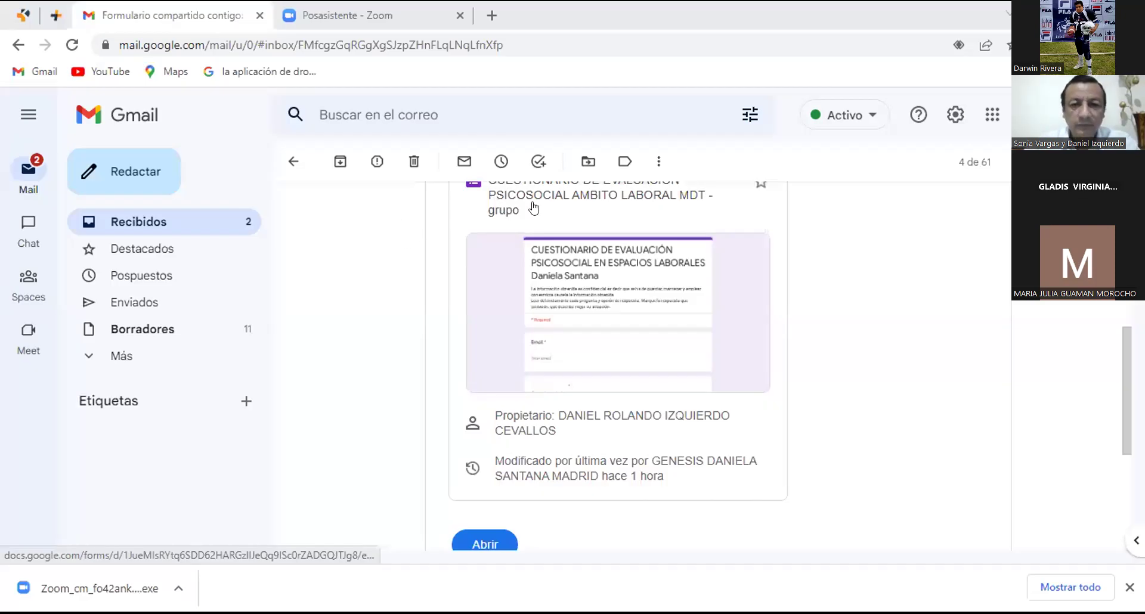
{"action": "scroll", "coordinate": [799, 260], "scroll_direction": "up", "scroll_amount": 2}
{"action": "scroll", "coordinate": [800, 261], "scroll_direction": "down", "scroll_amount": 2}
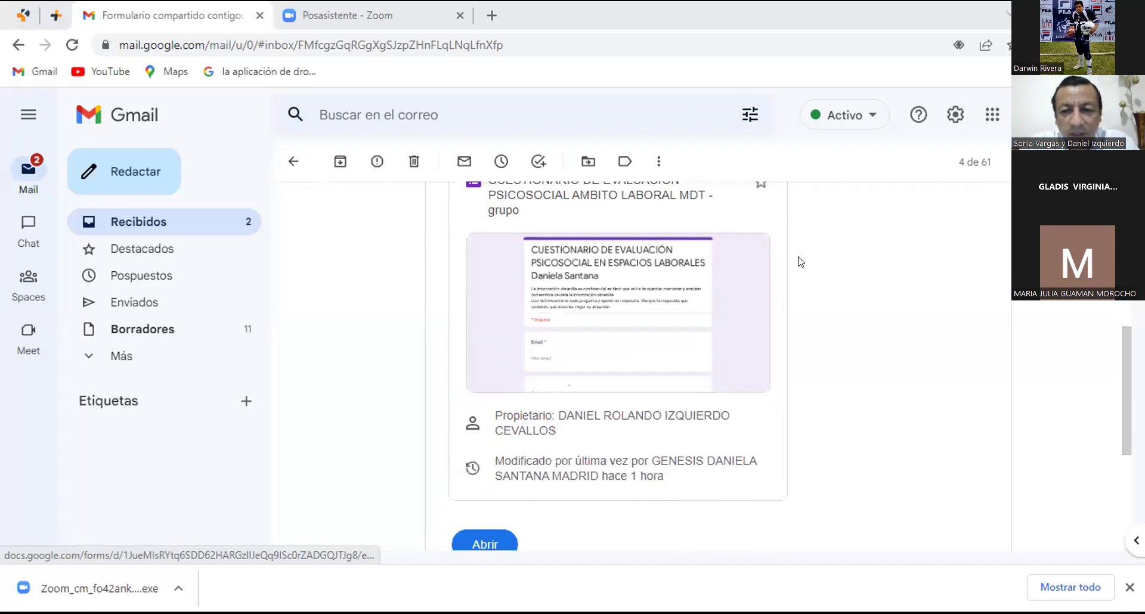
{"action": "scroll", "coordinate": [800, 261], "scroll_direction": "down", "scroll_amount": 2}
{"action": "scroll", "coordinate": [800, 261], "scroll_direction": "up", "scroll_amount": 2}
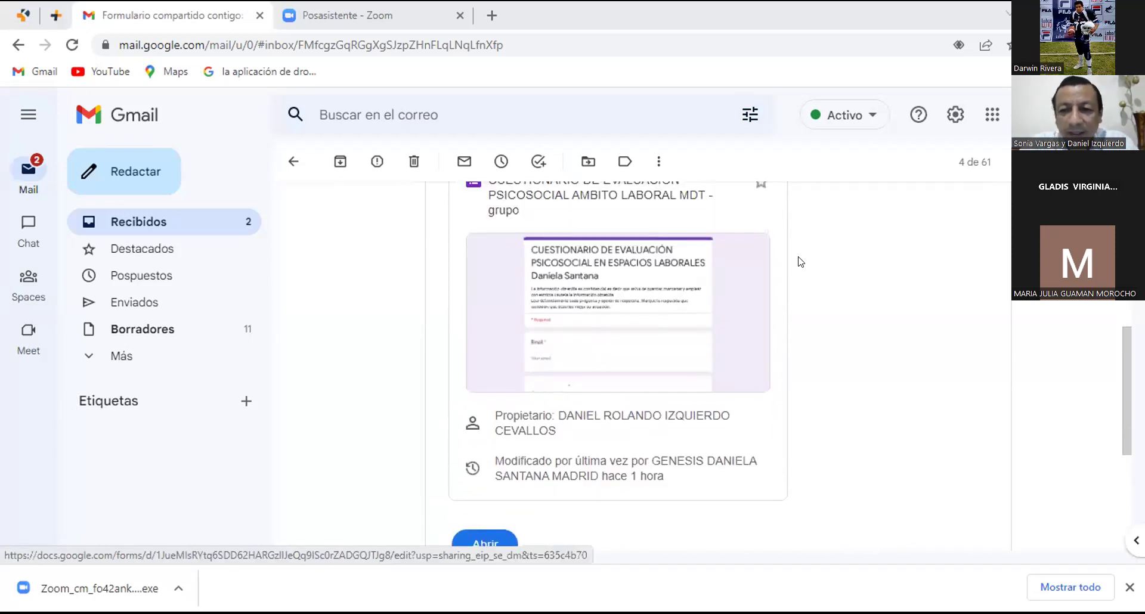
Step: Open the shared form CUESTIONARIO DE EVALUACION PSICOSOCIAL AMBITO LABORAL MDT from its invitation e-mail
{"action": "scroll", "coordinate": [800, 261], "scroll_direction": "up", "scroll_amount": 1}
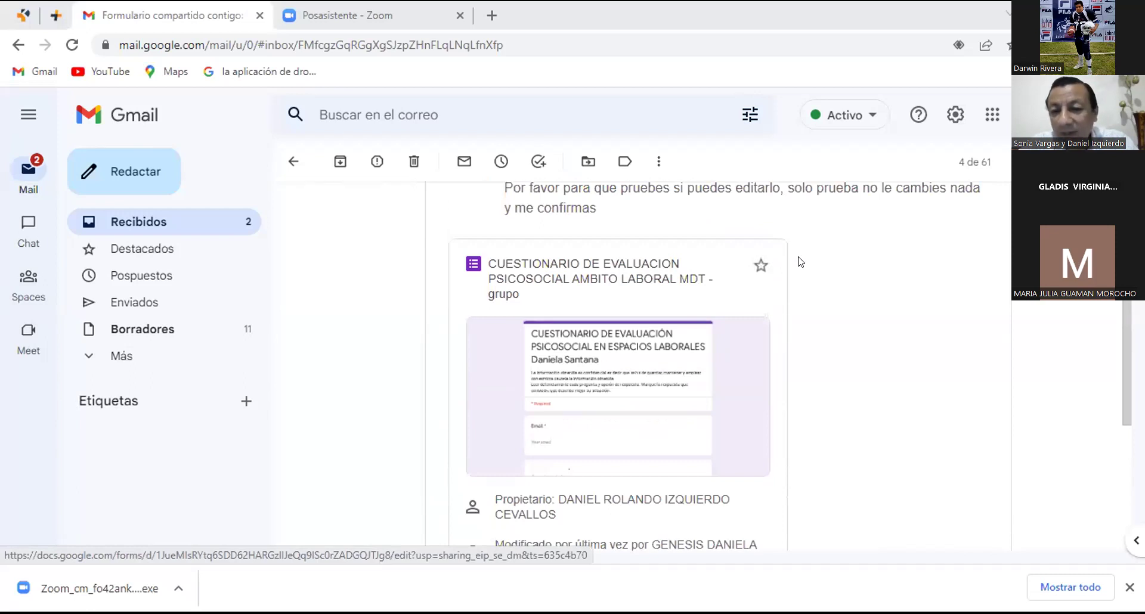
{"action": "scroll", "coordinate": [801, 261], "scroll_direction": "down", "scroll_amount": 2}
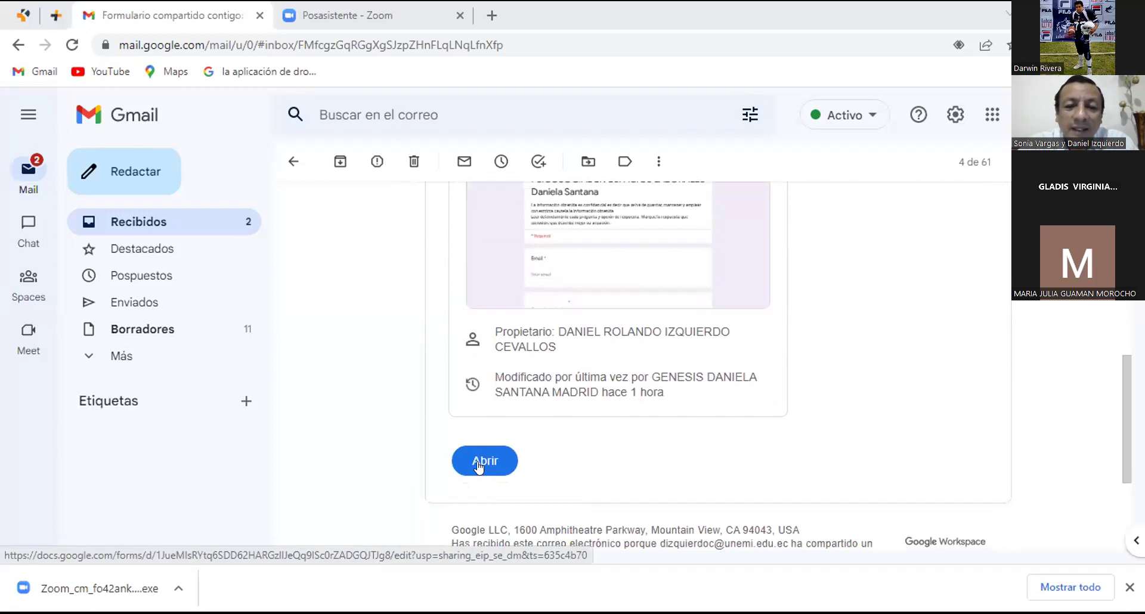
{"action": "left_click", "coordinate": [479, 467]}
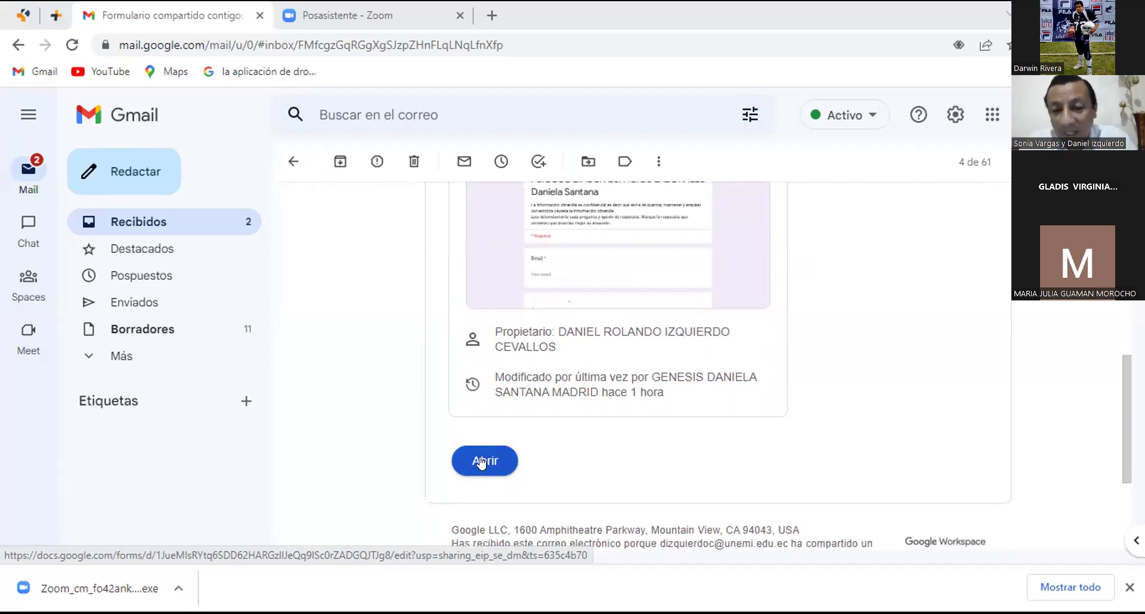
{"action": "left_click", "coordinate": [482, 462]}
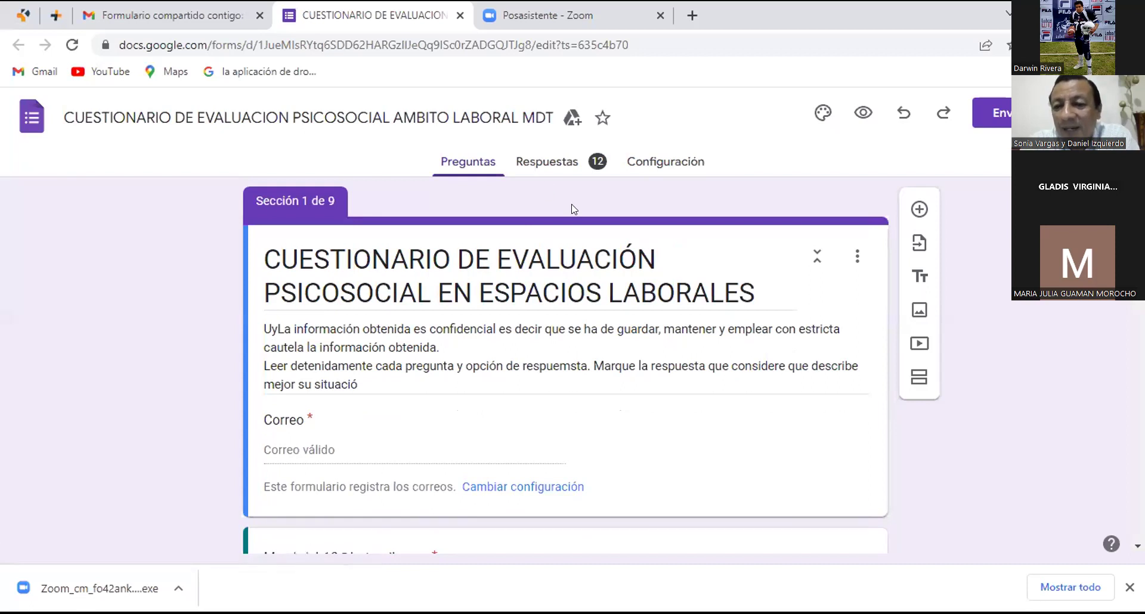
Step: Review the form's response summary, covering the respondents and the pending recipients, and return to its questions
{"action": "left_click", "coordinate": [533, 170]}
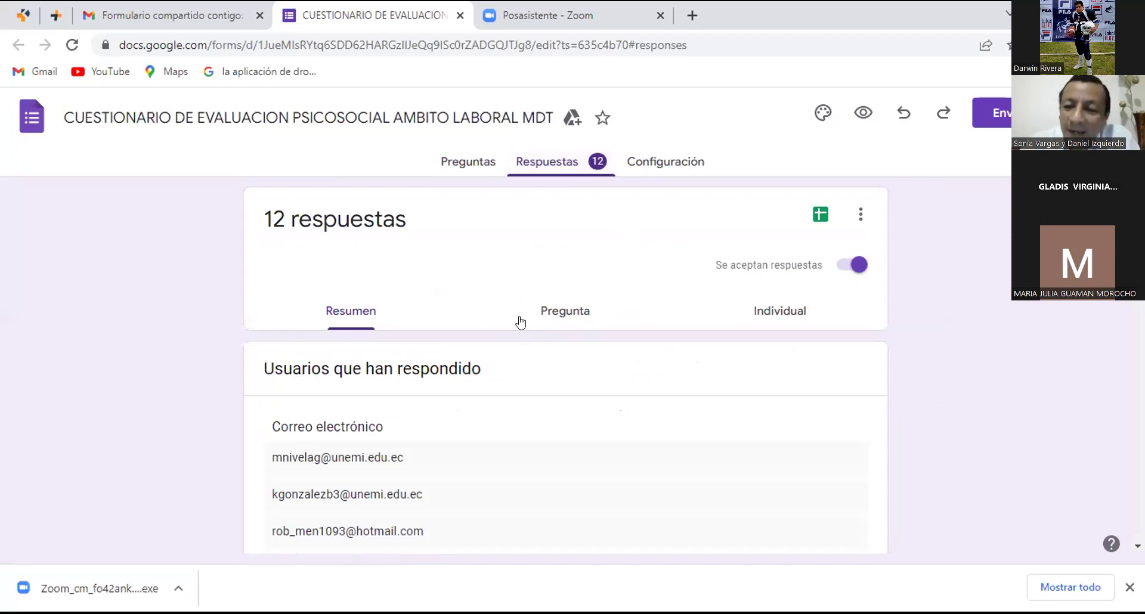
{"action": "scroll", "coordinate": [521, 323], "scroll_direction": "down", "scroll_amount": 3}
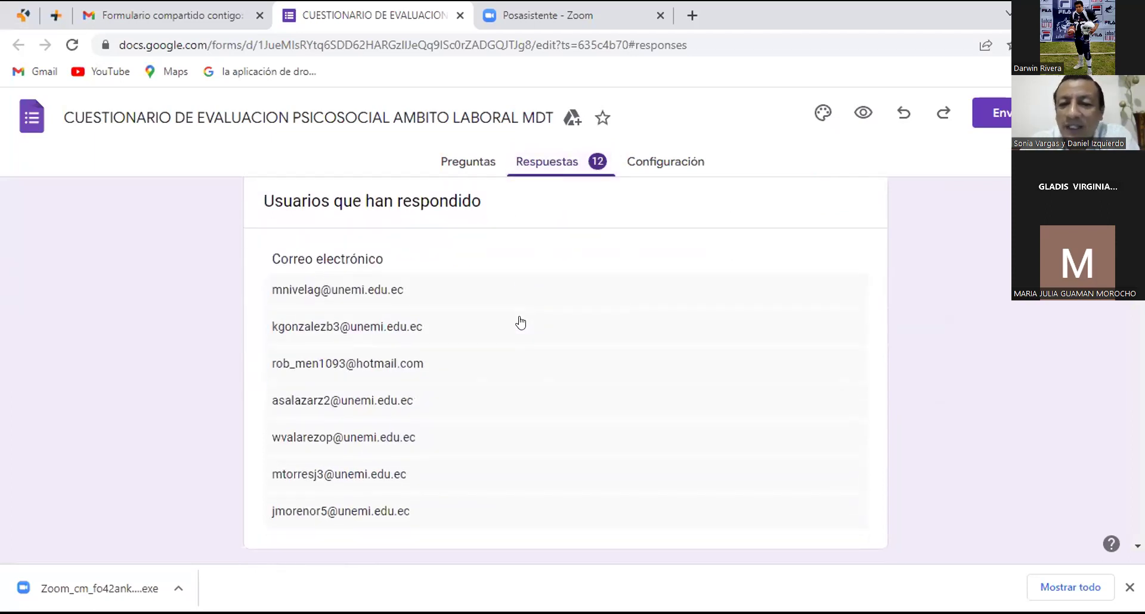
{"action": "scroll", "coordinate": [520, 322], "scroll_direction": "down", "scroll_amount": 3}
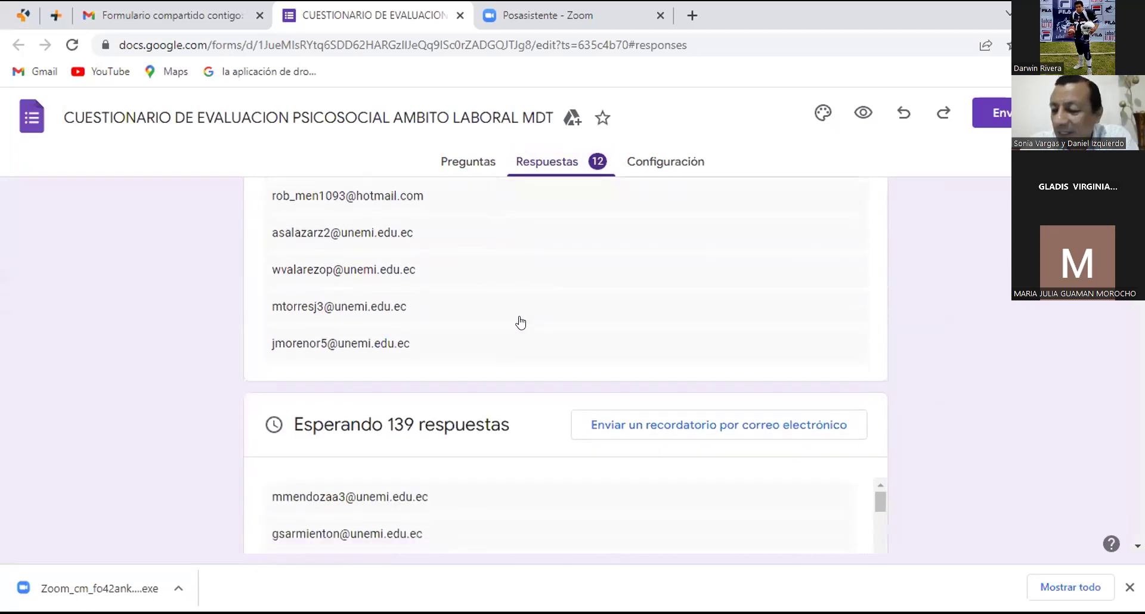
{"action": "scroll", "coordinate": [521, 323], "scroll_direction": "down", "scroll_amount": 2}
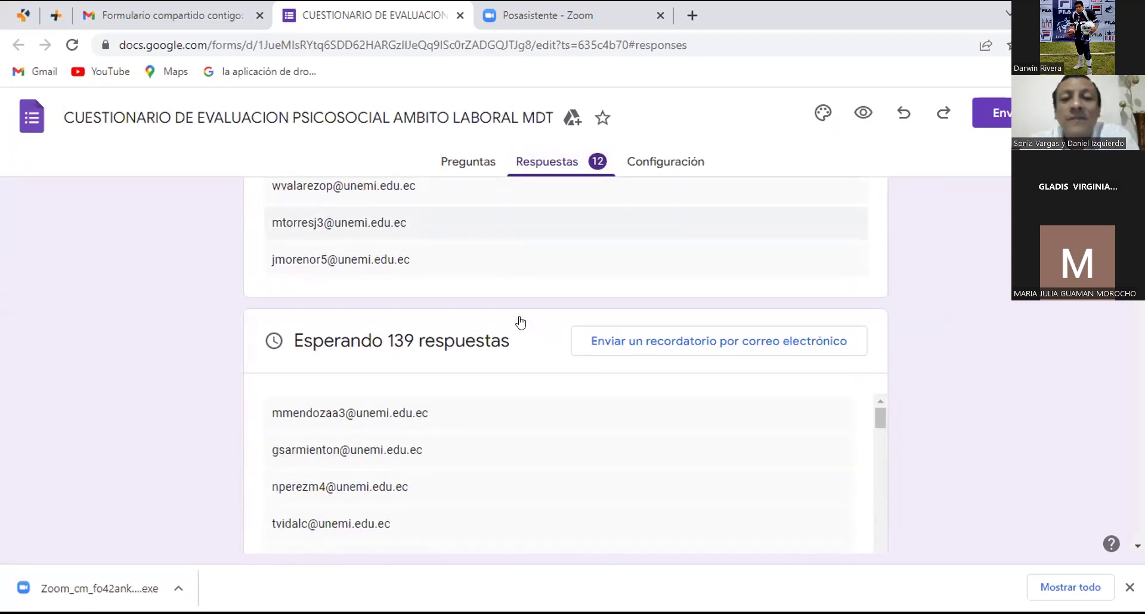
{"action": "scroll", "coordinate": [521, 323], "scroll_direction": "up", "scroll_amount": 8}
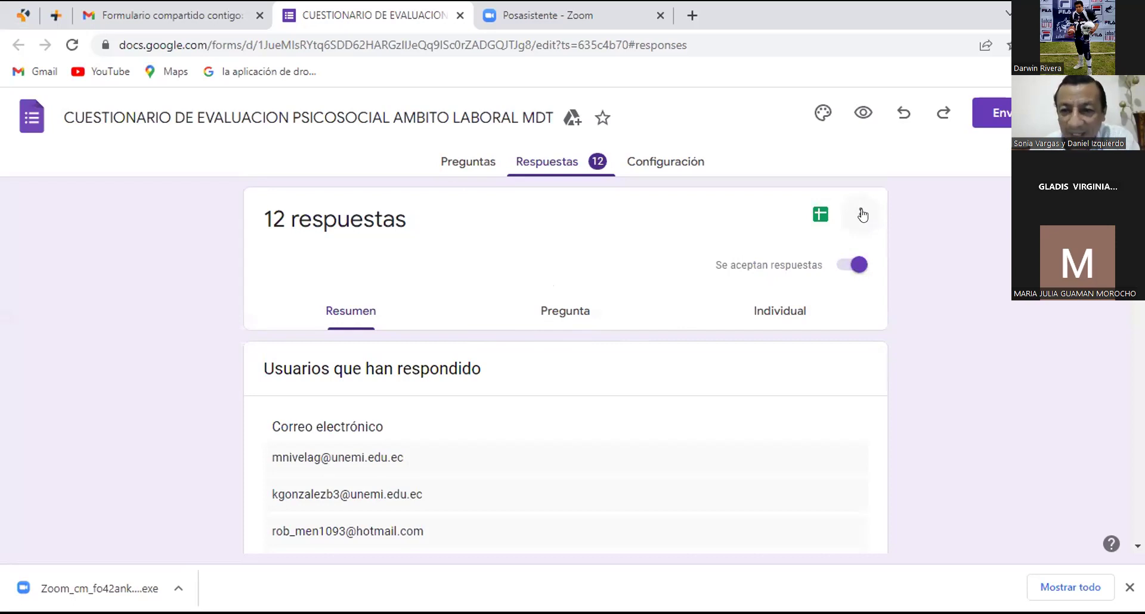
{"action": "left_click", "coordinate": [461, 167]}
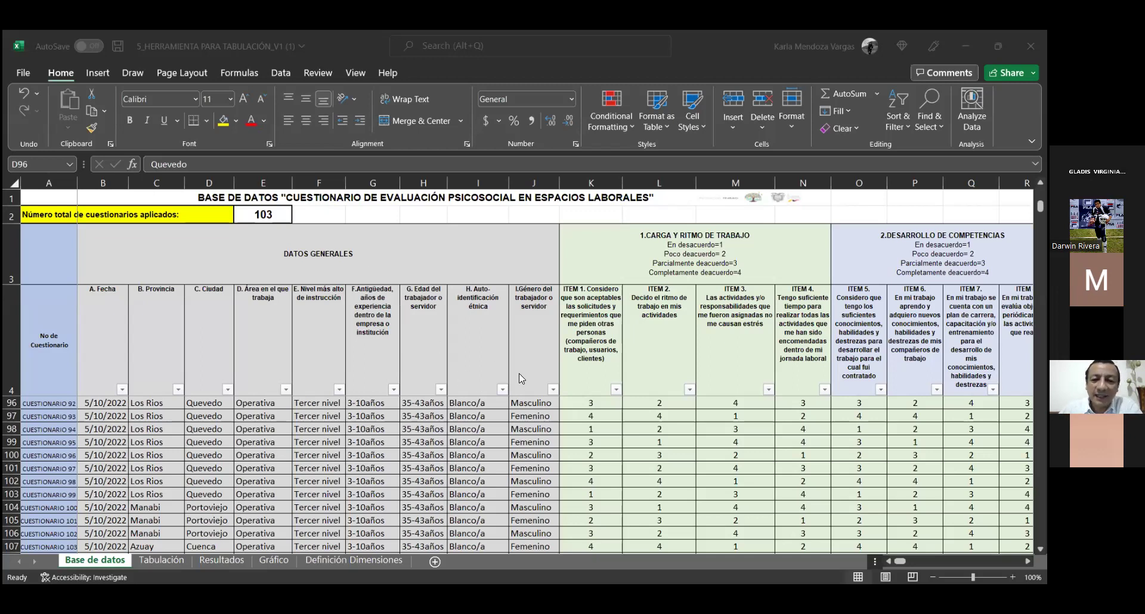
Step: In the Excel workbook's Base de datos sheet, go back up to Cuestionario 1 and point out its number in A5 and item 1 in K5
{"action": "scroll", "coordinate": [596, 410], "scroll_direction": "up", "scroll_amount": 16}
{"action": "scroll", "coordinate": [596, 410], "scroll_direction": "up", "scroll_amount": 14}
{"action": "scroll", "coordinate": [596, 411], "scroll_direction": "up", "scroll_amount": 1}
{"action": "left_click", "coordinate": [597, 403]}
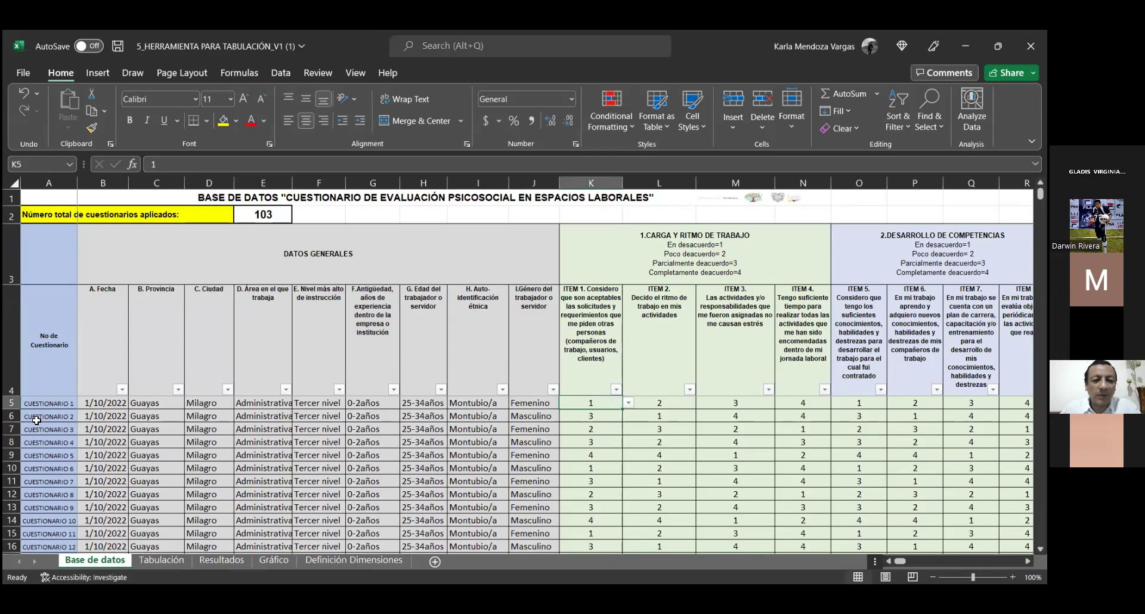
{"action": "left_click", "coordinate": [50, 403]}
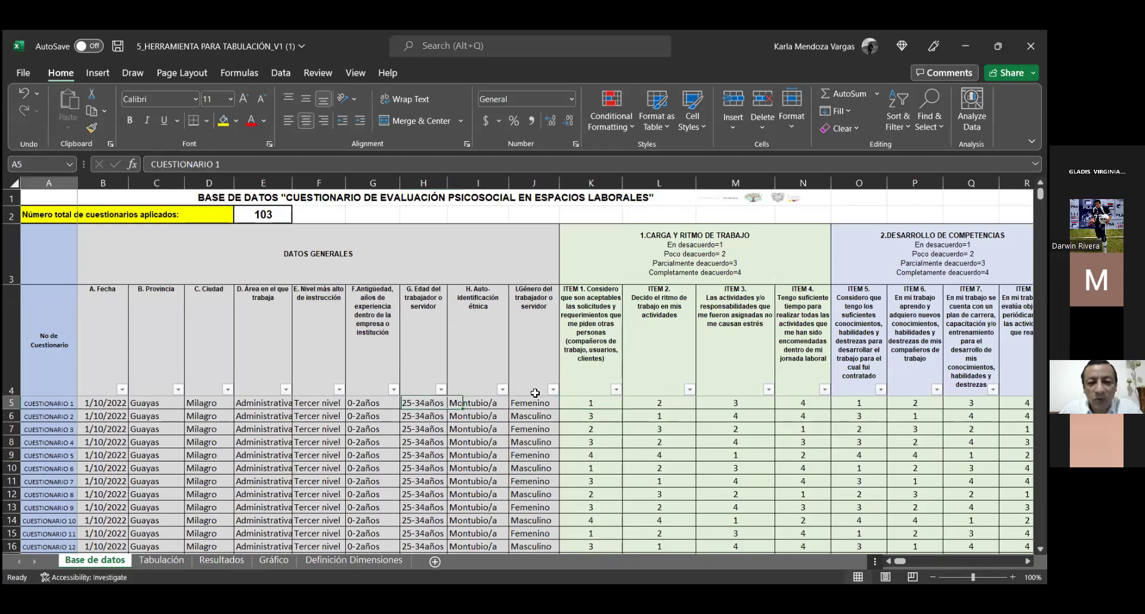
{"action": "left_click", "coordinate": [578, 403]}
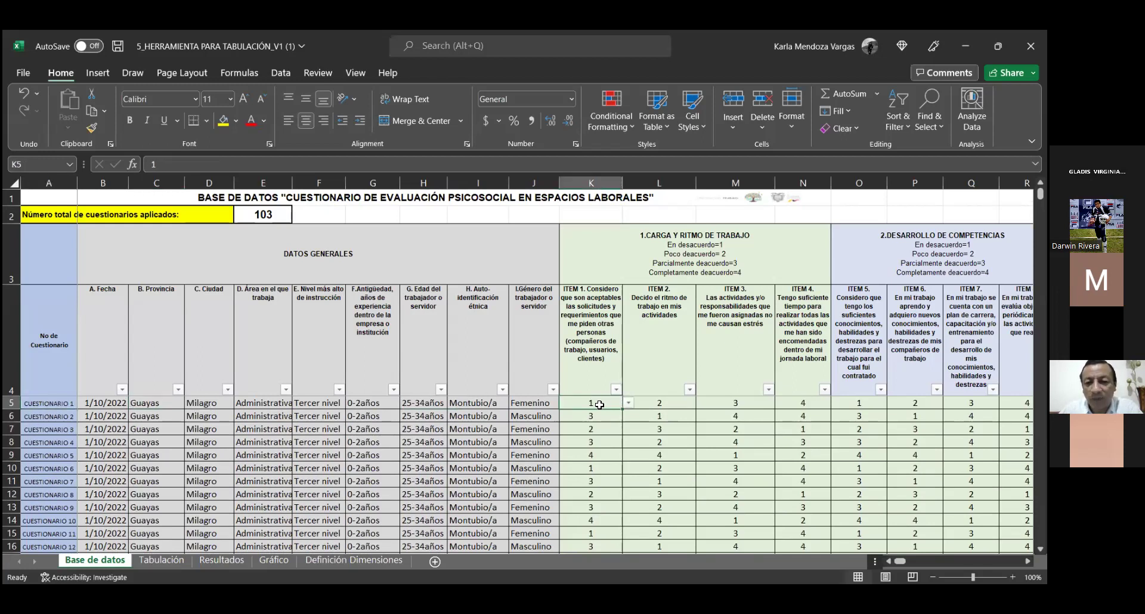
{"action": "left_click", "coordinate": [644, 401]}
{"action": "left_click", "coordinate": [594, 401]}
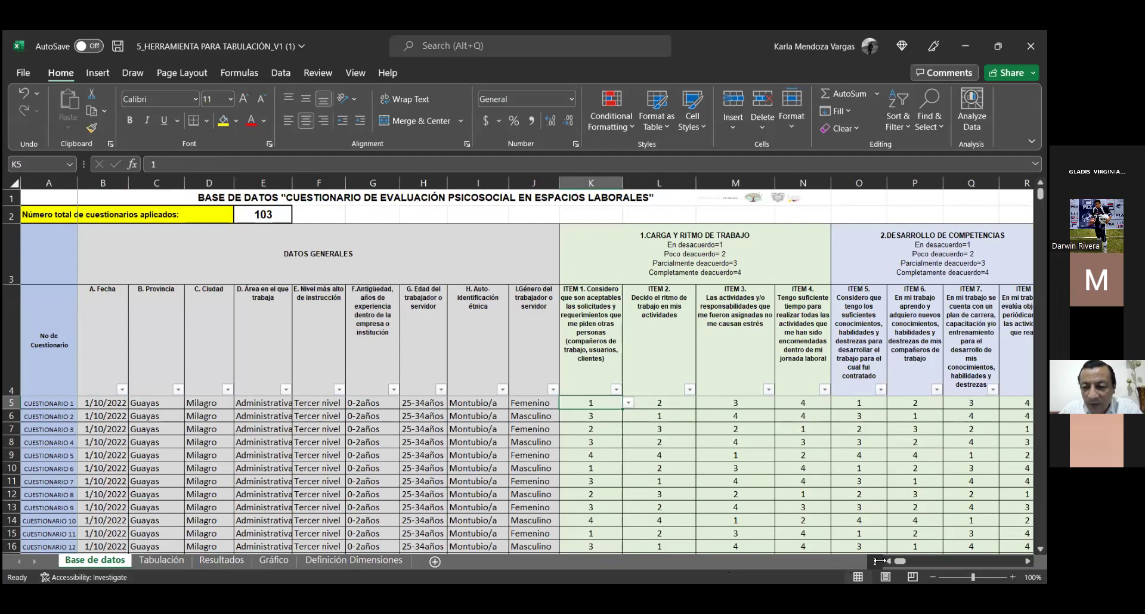
Step: Go across all eight dimensions in the Base de datos sheet, from item 1 to item 58 in column BP
{"action": "scroll", "coordinate": [555, 379], "scroll_direction": "right", "scroll_amount": 6}
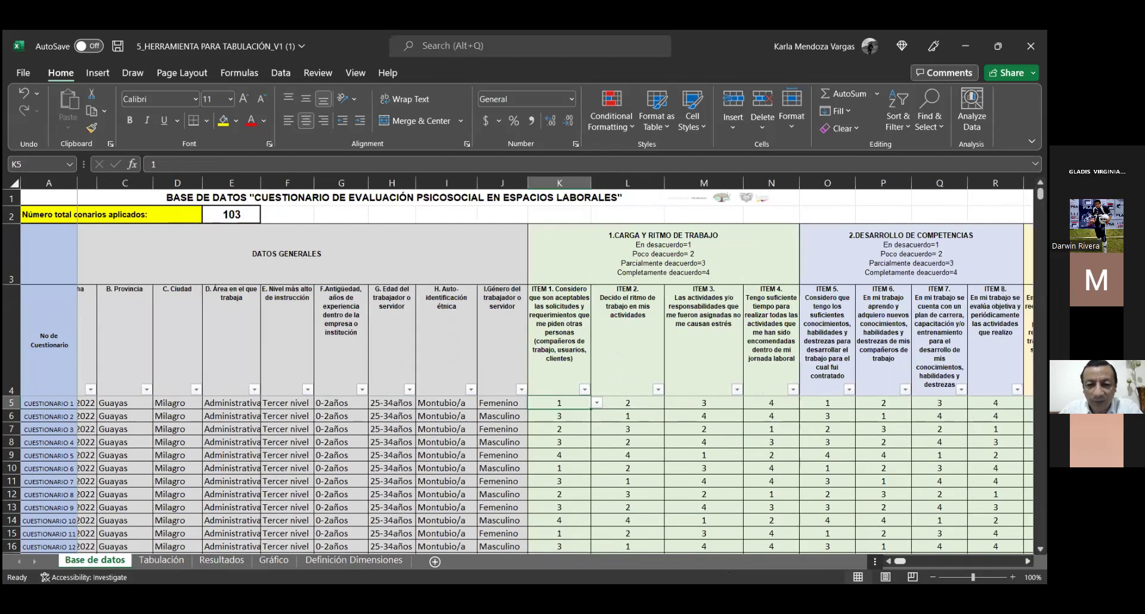
{"action": "scroll", "coordinate": [555, 379], "scroll_direction": "right", "scroll_amount": 6}
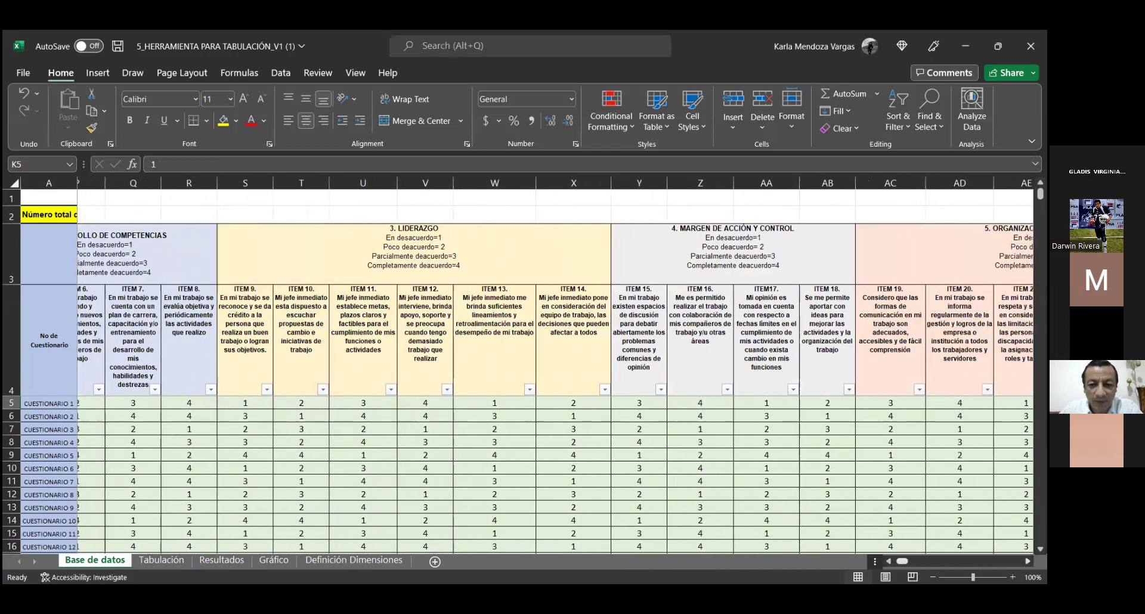
{"action": "scroll", "coordinate": [555, 379], "scroll_direction": "right", "scroll_amount": 6}
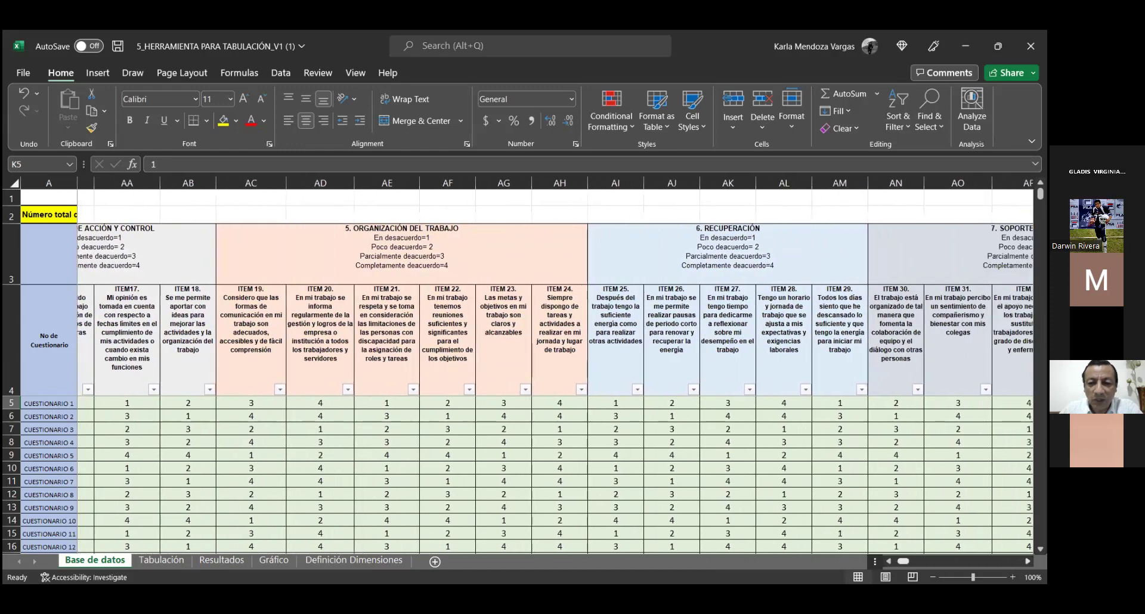
{"action": "scroll", "coordinate": [555, 379], "scroll_direction": "right", "scroll_amount": 6}
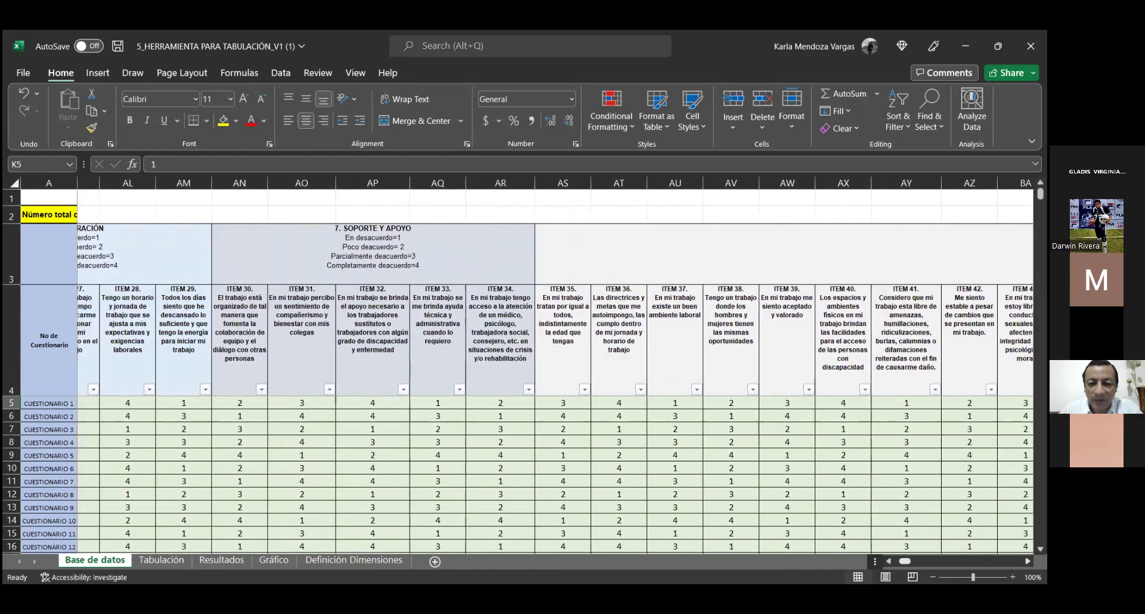
{"action": "scroll", "coordinate": [555, 380], "scroll_direction": "right", "scroll_amount": 6}
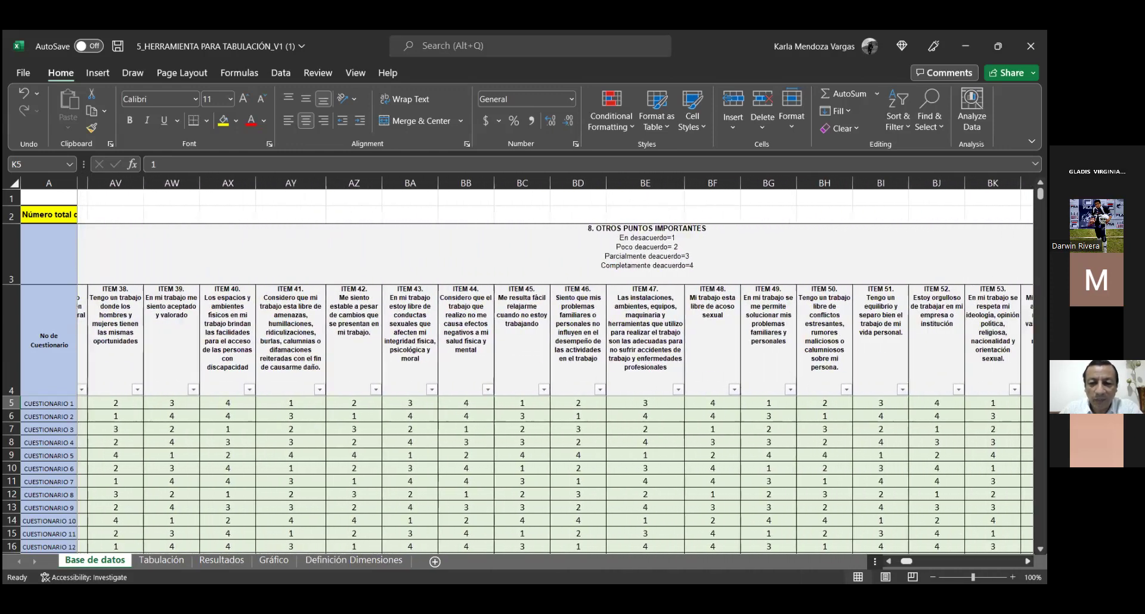
{"action": "scroll", "coordinate": [556, 379], "scroll_direction": "right", "scroll_amount": 3}
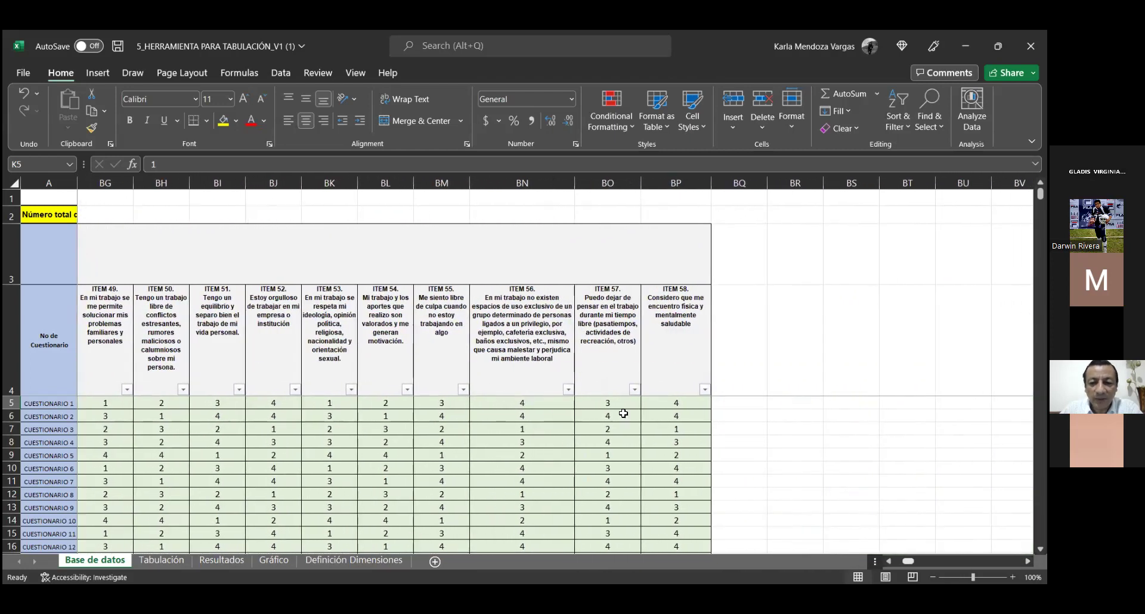
Step: Go down the item answers to Cuestionario 103 in row 107 and return to the general data and first dimensions
{"action": "scroll", "coordinate": [623, 414], "scroll_direction": "down", "scroll_amount": 20}
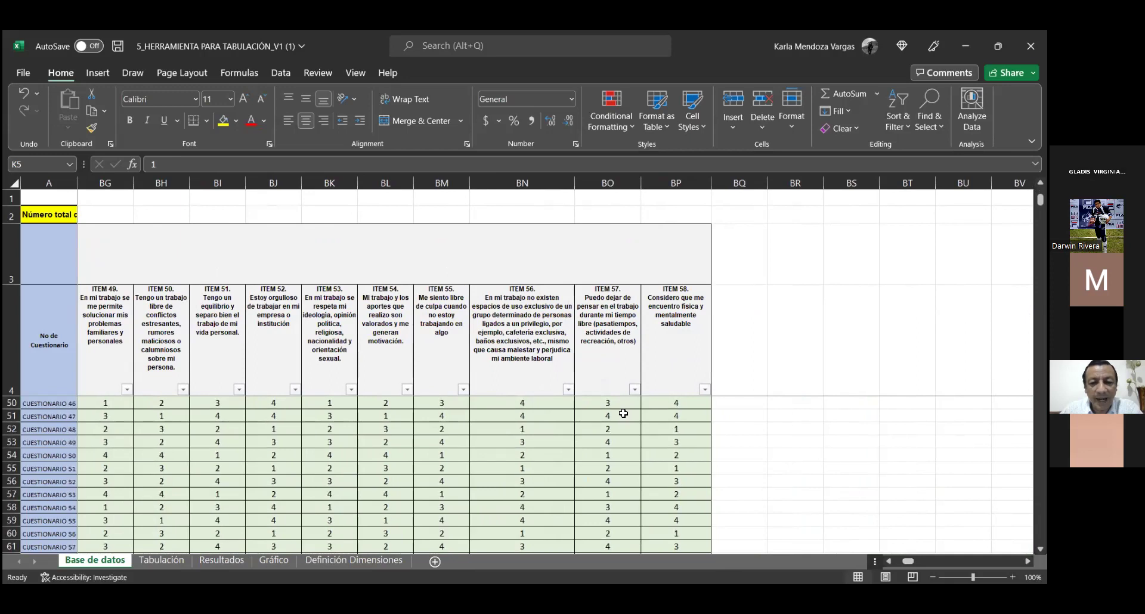
{"action": "scroll", "coordinate": [623, 414], "scroll_direction": "up", "scroll_amount": 3}
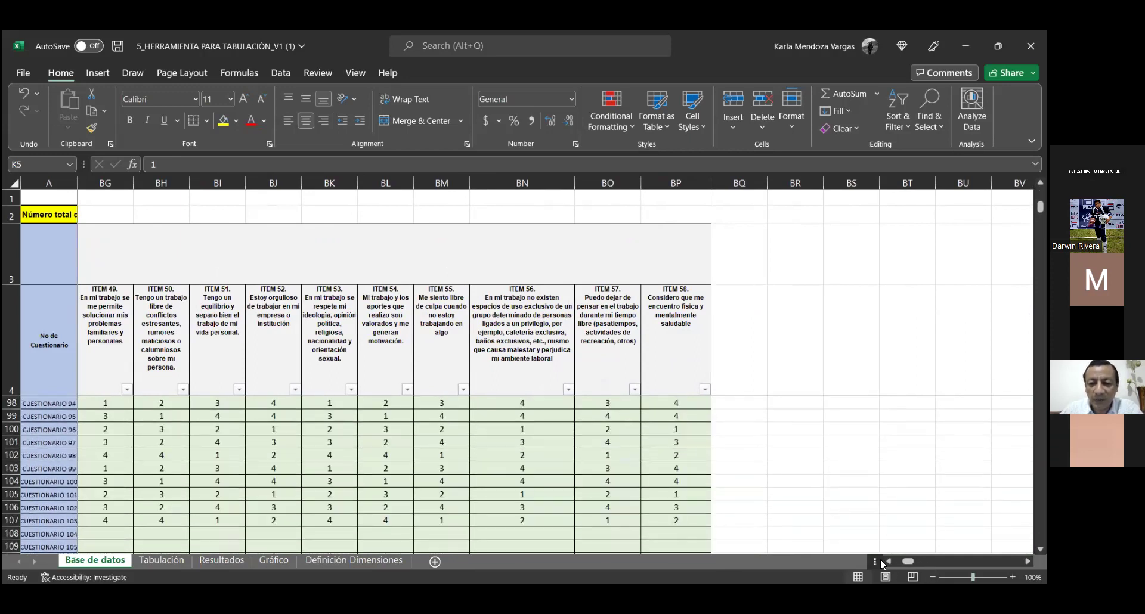
{"action": "left_click_drag", "start_coordinate": [890, 561], "coordinate": [890, 561]}
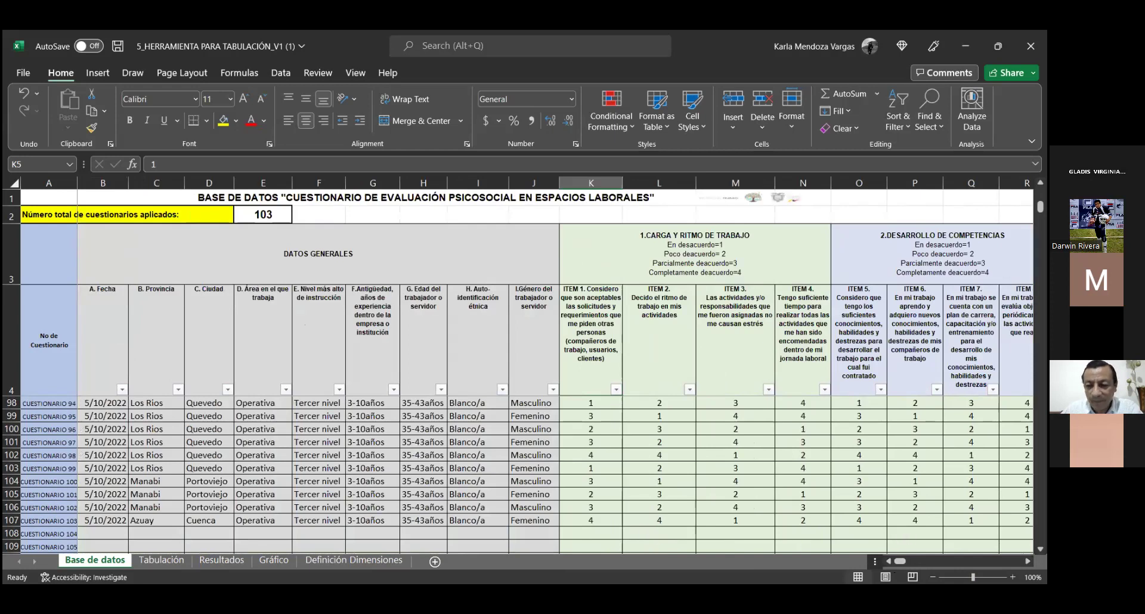
{"action": "scroll", "coordinate": [921, 536], "scroll_direction": "right", "scroll_amount": 5}
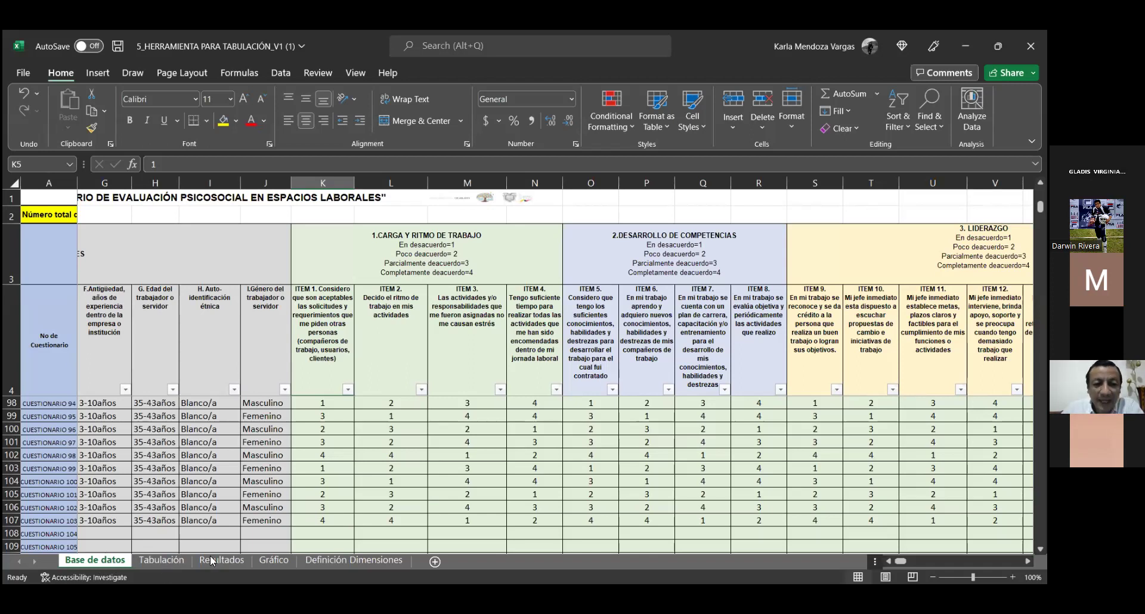
Step: Show the Tabulación sheet from its first columns, starting at the questionnaire numbers and Dimensión 1
{"action": "left_click", "coordinate": [162, 561]}
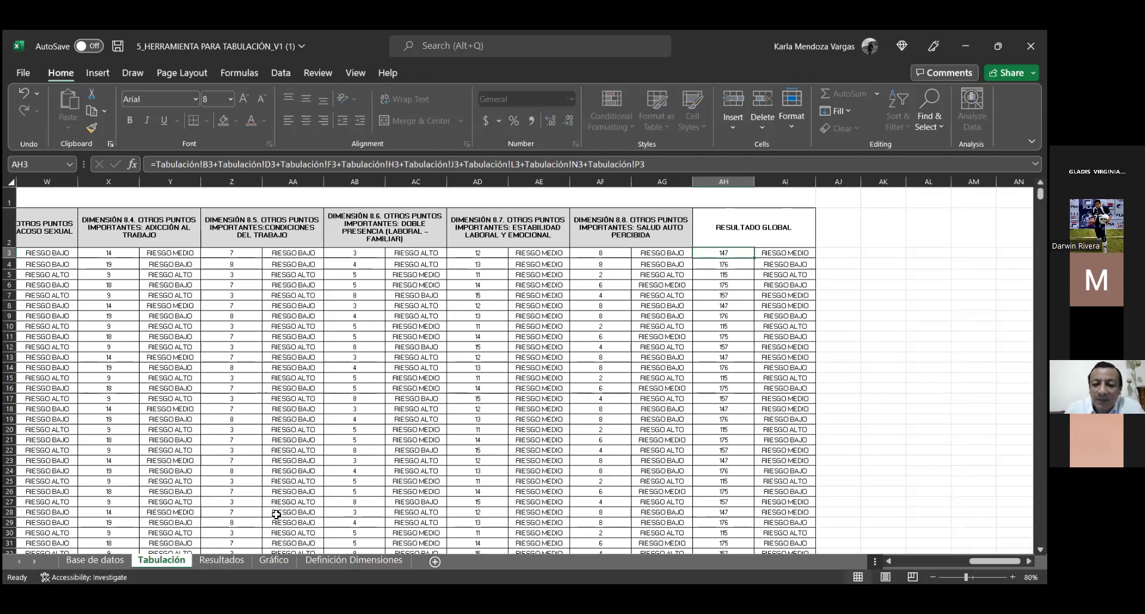
{"action": "left_click", "coordinate": [887, 561]}
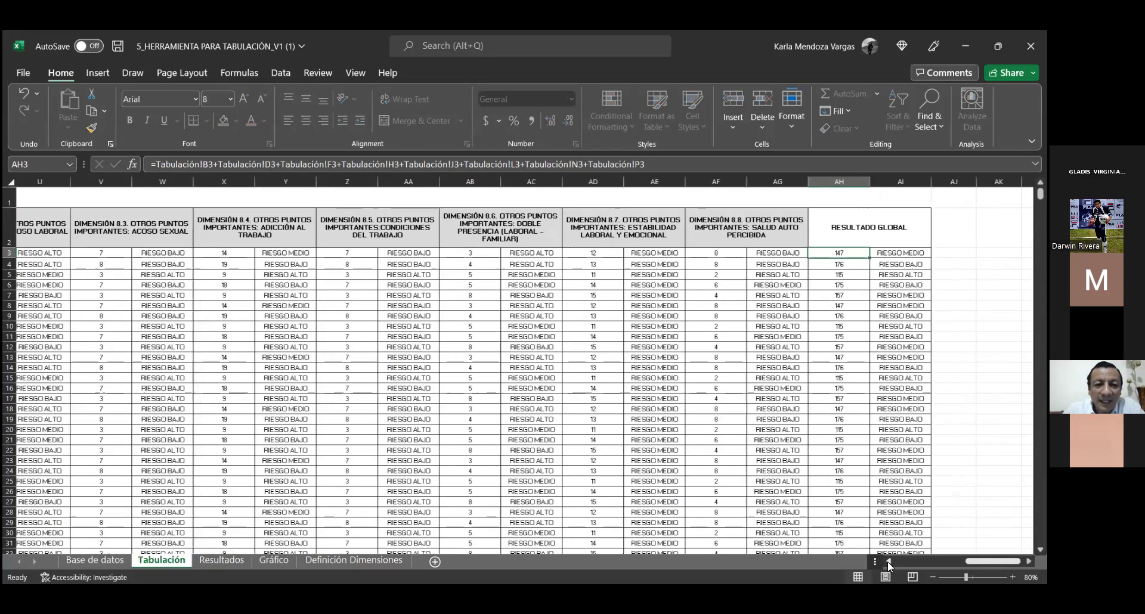
{"action": "left_click_drag", "start_coordinate": [888, 562], "coordinate": [888, 562]}
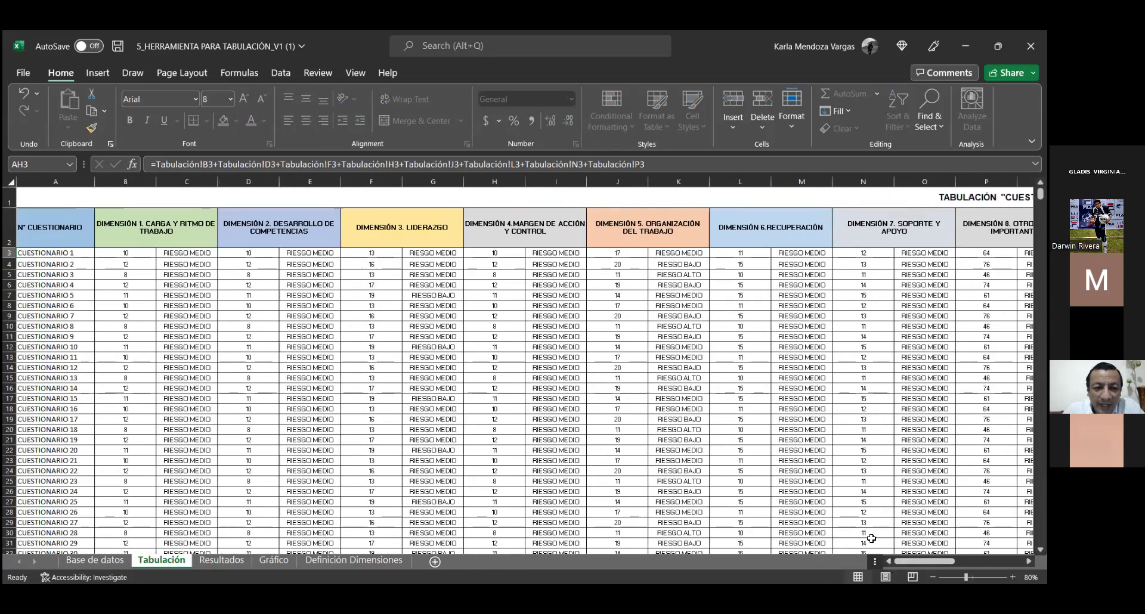
Step: Inspect the score and risk-level formulas of dimensions 1 and 2 for Cuestionario 1, from B3 to E3
{"action": "left_click", "coordinate": [87, 253]}
{"action": "left_click", "coordinate": [124, 255]}
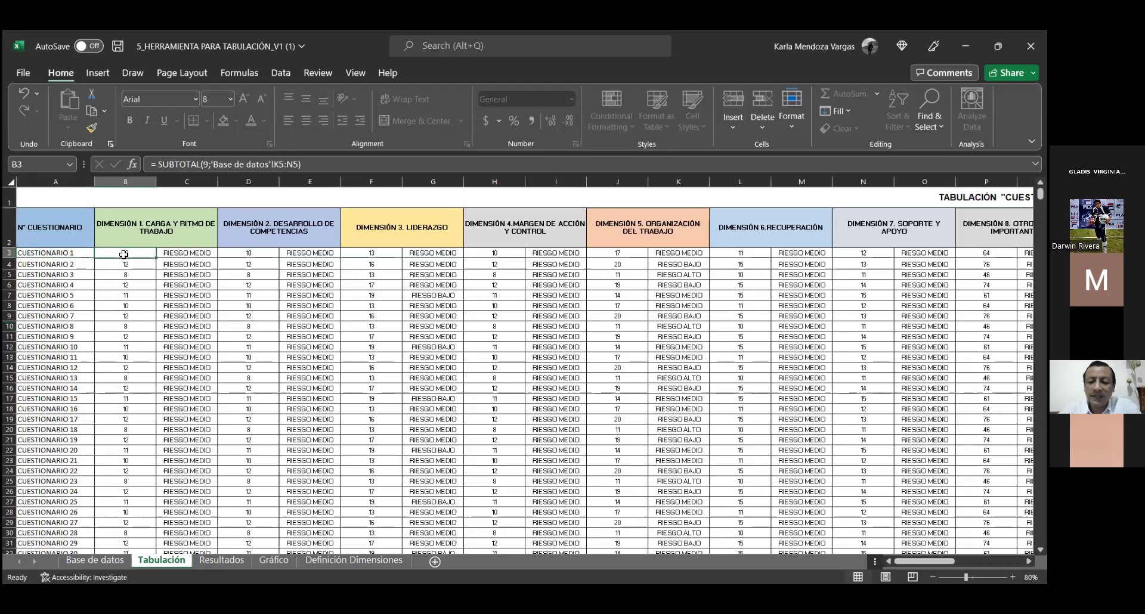
{"action": "key", "text": "Right"}
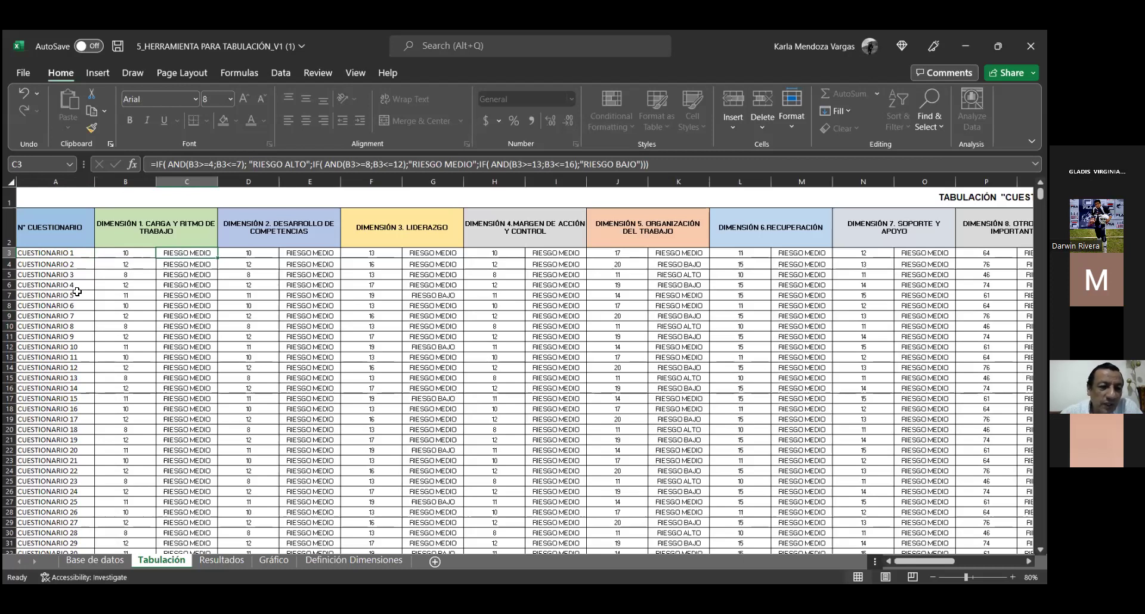
{"action": "key", "text": "Right"}
{"action": "key", "text": "Right"}
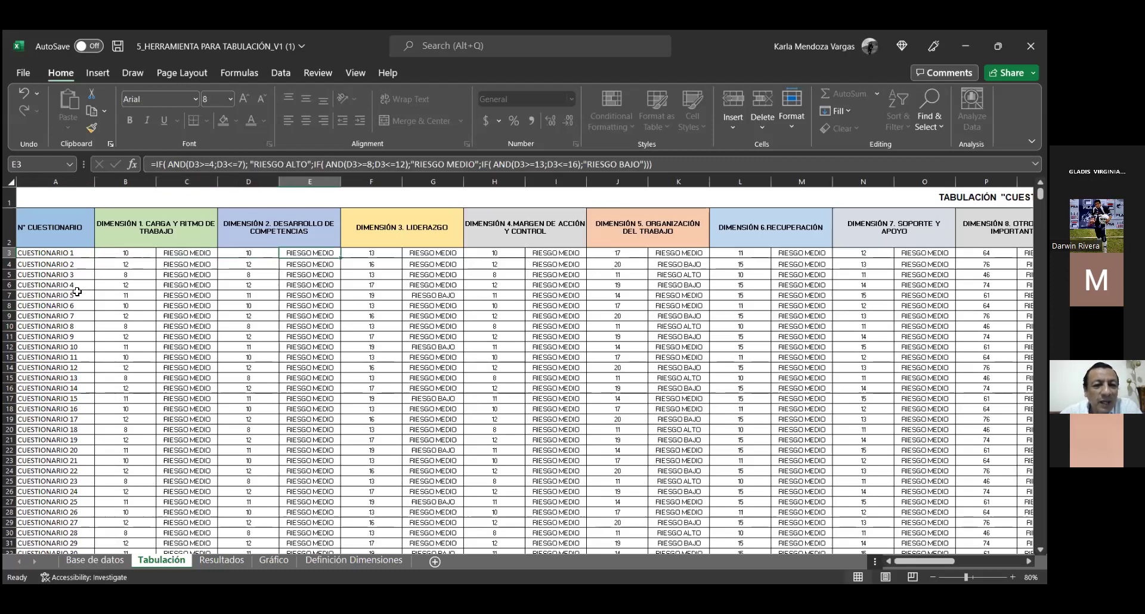
Step: Go through the score and risk-level cells of Cuestionario 1 from Dimensión 3 to the Dimensión 8 risk level in Q3
{"action": "key", "text": "Right"}
{"action": "key", "text": "Right"}
{"action": "key", "text": "Right"}
{"action": "key", "text": "Right"}
{"action": "key", "text": "Right"}
{"action": "key", "text": "Right"}
{"action": "key", "text": "Right"}
{"action": "key", "text": "Right"}
{"action": "key", "text": "Right"}
{"action": "key", "text": "Right"}
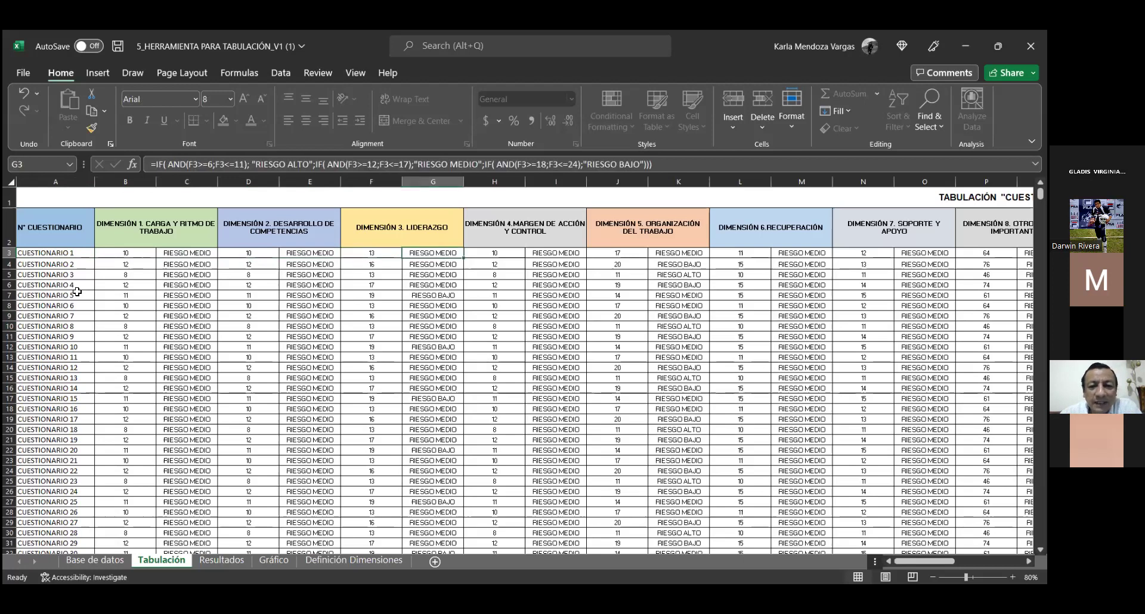
{"action": "key", "text": "Right"}
{"action": "key", "text": "Right"}
{"action": "key", "text": "Right"}
{"action": "key", "text": "Right"}
{"action": "key", "text": "Right"}
{"action": "key", "text": "Right"}
{"action": "key", "text": "Right"}
{"action": "key", "text": "Right"}
{"action": "key", "text": "Right"}
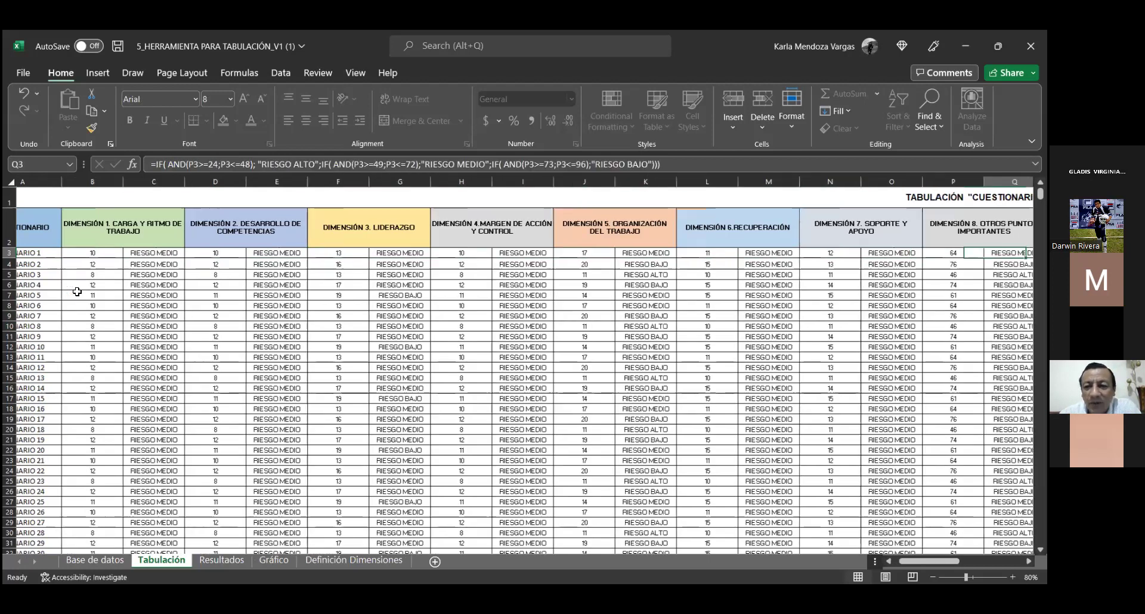
Step: Continue along row 3 through the sub-dimensions of Otros puntos importantes to the Dimensión 8.7 score in AD3
{"action": "key", "text": "Right"}
{"action": "key", "text": "Right"}
{"action": "key", "text": "Right"}
{"action": "key", "text": "Right"}
{"action": "key", "text": "Right"}
{"action": "key", "text": "Right"}
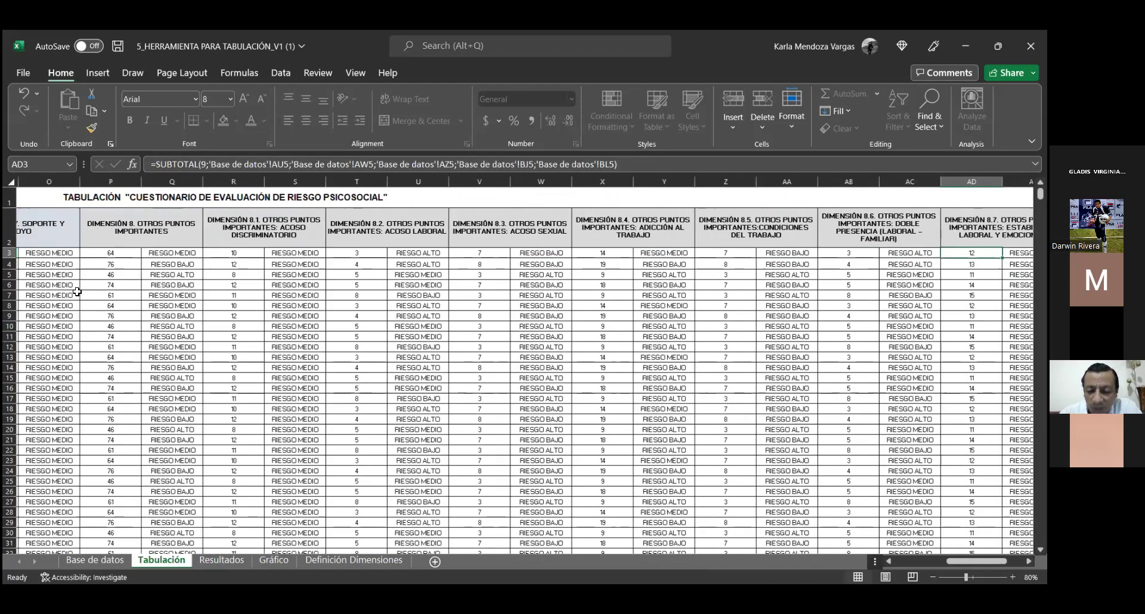
Step: Go back along row 3 to inspect the risk-level formulas for Acoso laboral in U3 and Acoso sexual in W3
{"action": "key", "text": "Left"}
{"action": "key", "text": "Left"}
{"action": "key", "text": "Left"}
{"action": "key", "text": "Left"}
{"action": "key", "text": "Left"}
{"action": "key", "text": "Left"}
{"action": "key", "text": "Left"}
{"action": "key", "text": "Left"}
{"action": "key", "text": "Left"}
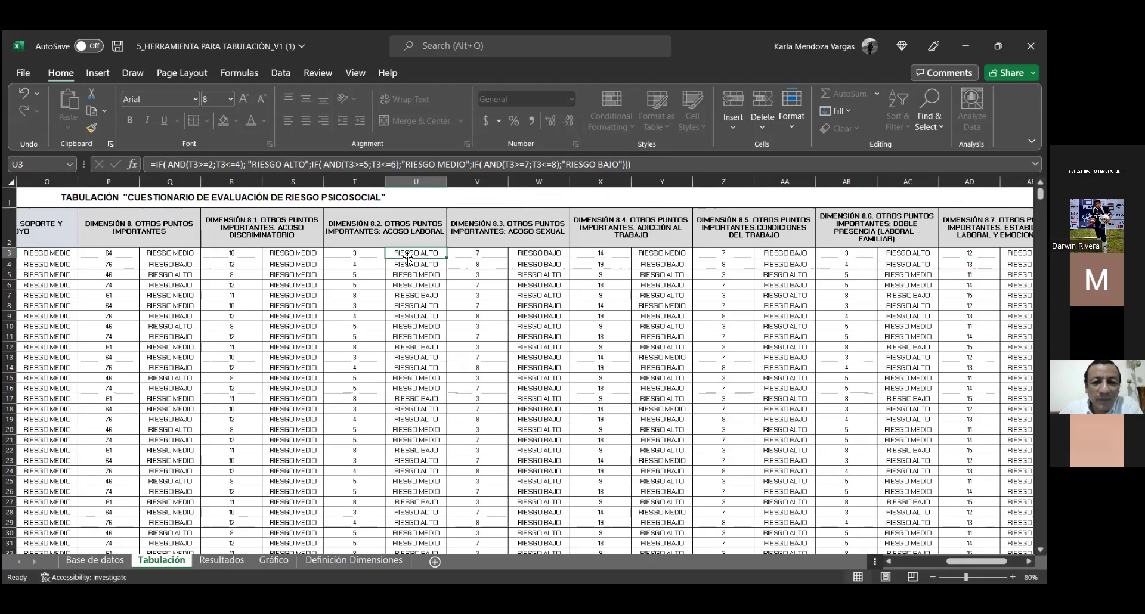
{"action": "left_click", "coordinate": [543, 252]}
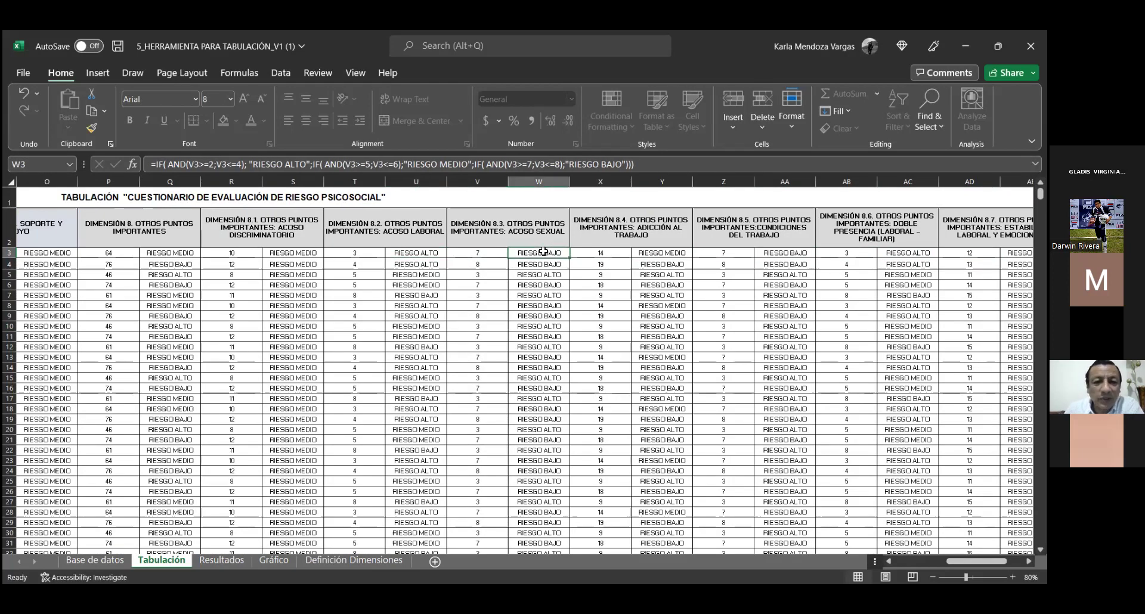
Step: Go along row 3 from the Acoso laboral risk level in U3 to the Condiciones del trabajo risk level in AA3
{"action": "left_click", "coordinate": [408, 255]}
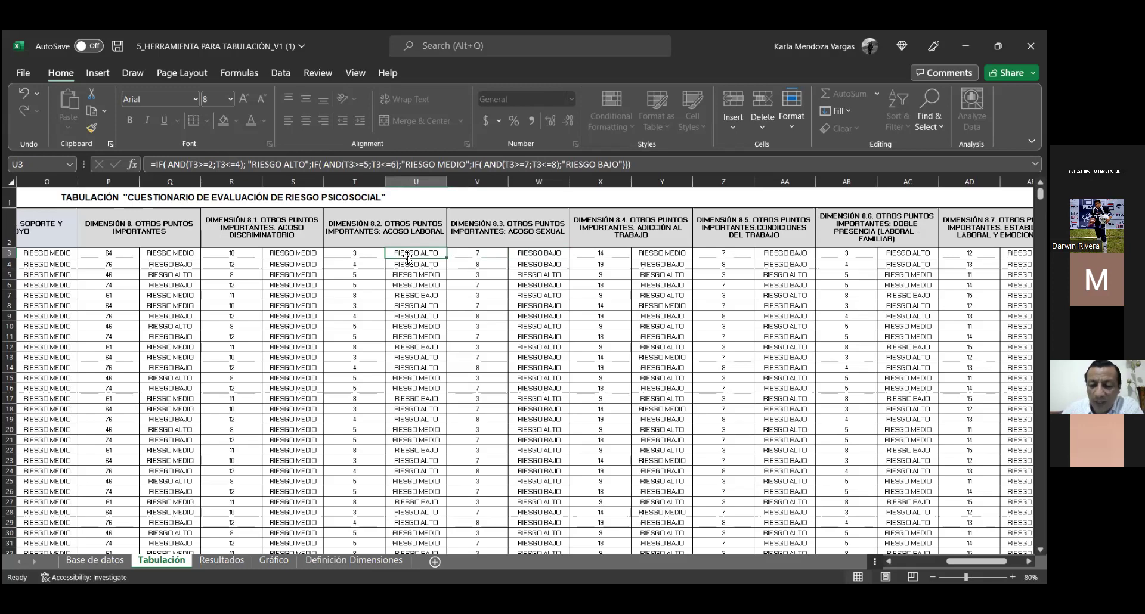
{"action": "key", "text": "Right"}
{"action": "key", "text": "Right"}
{"action": "key", "text": "Right"}
{"action": "key", "text": "Right"}
{"action": "key", "text": "Right"}
{"action": "key", "text": "Right"}
{"action": "key", "text": "Right"}
{"action": "key", "text": "Right"}
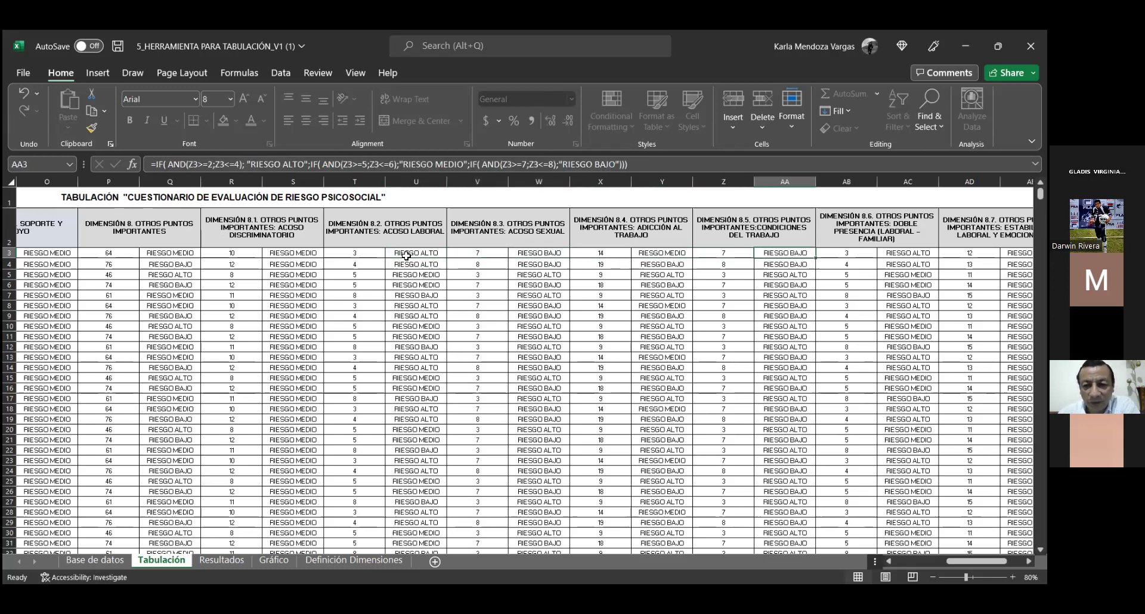
Step: Continue along row 3 through the remaining sub-dimensions and past the Resultado Global score and risk level in AH3 and AI3
{"action": "key", "text": "Right"}
{"action": "key", "text": "Right"}
{"action": "key", "text": "Right"}
{"action": "key", "text": "Right"}
{"action": "key", "text": "Right"}
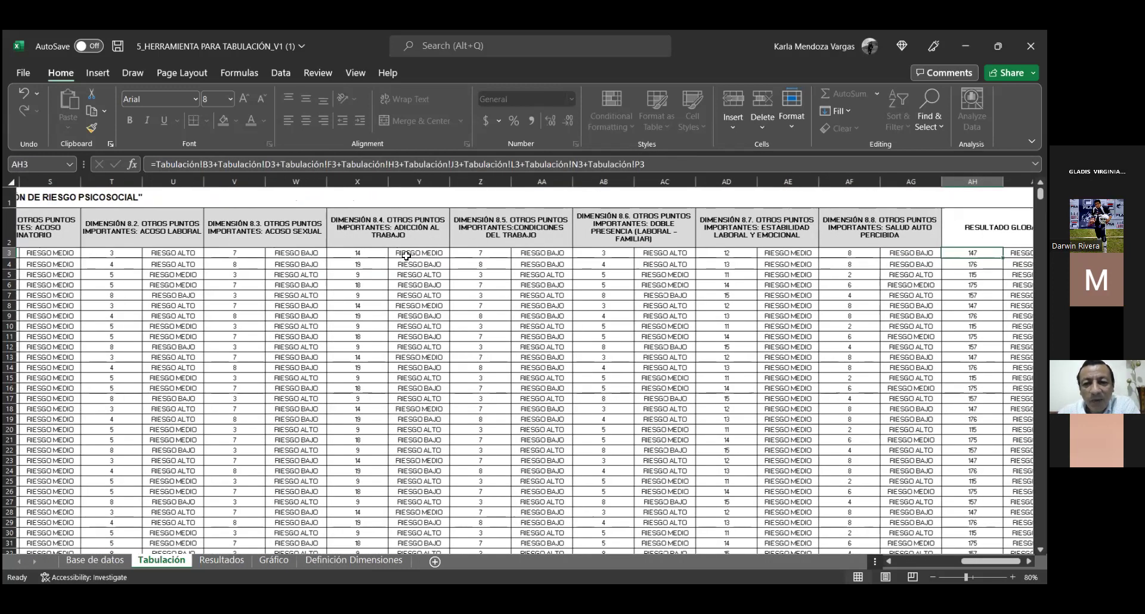
{"action": "key", "text": "Right"}
{"action": "key", "text": "Right"}
{"action": "key", "text": "Right"}
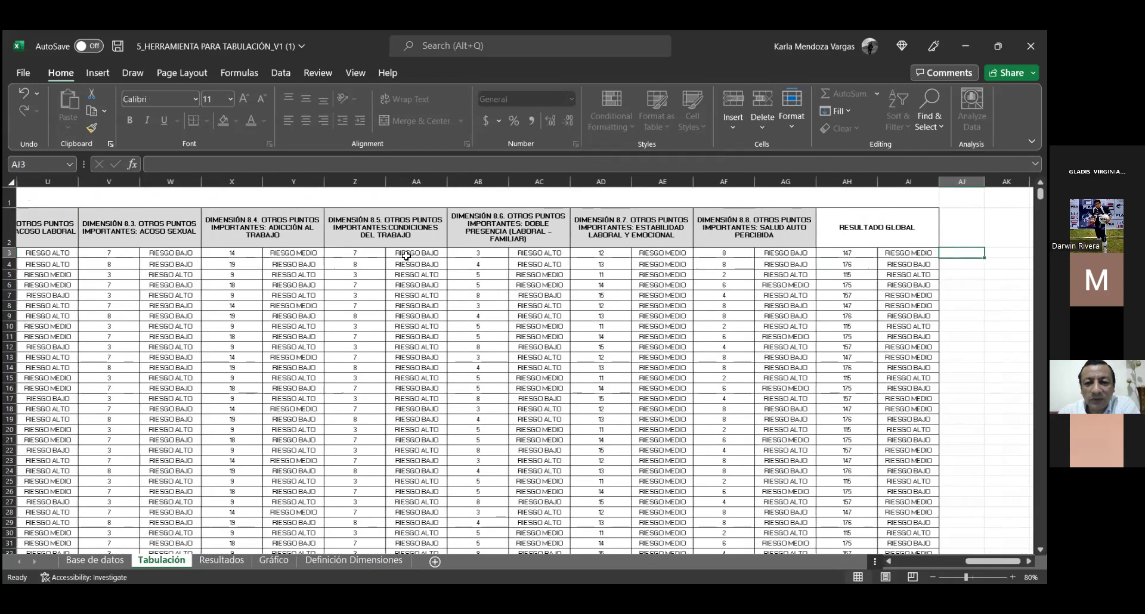
{"action": "key", "text": "Right"}
{"action": "key", "text": "Right"}
{"action": "key", "text": "Right"}
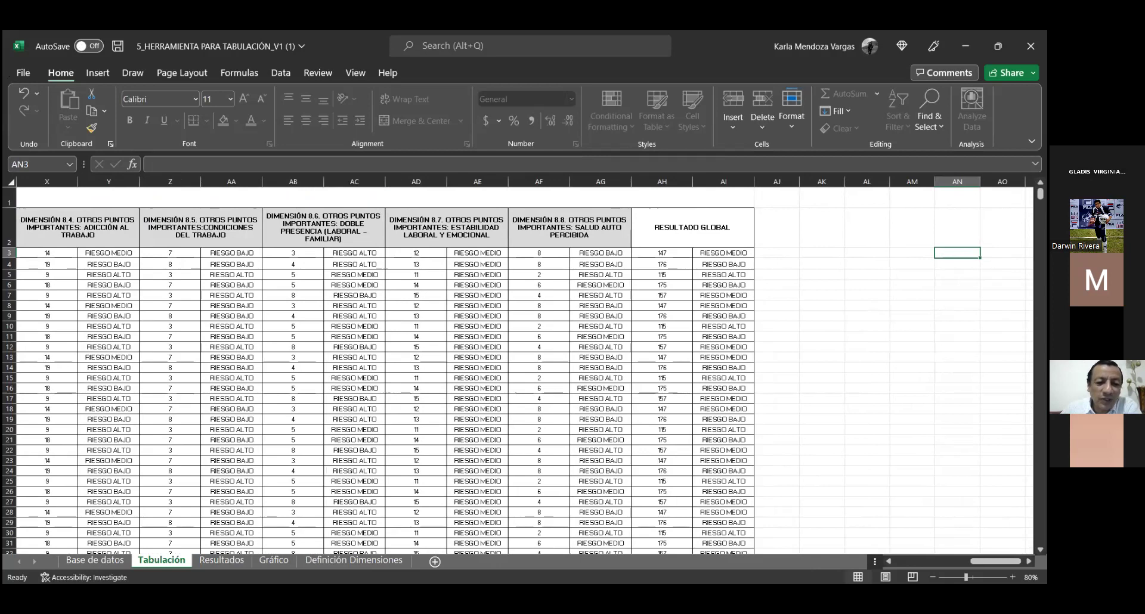
Step: Open the Resultados sheet and inspect the global result formulas for Riesgo Bajo, Medio and Alto in G3 to I3
{"action": "left_click", "coordinate": [221, 561]}
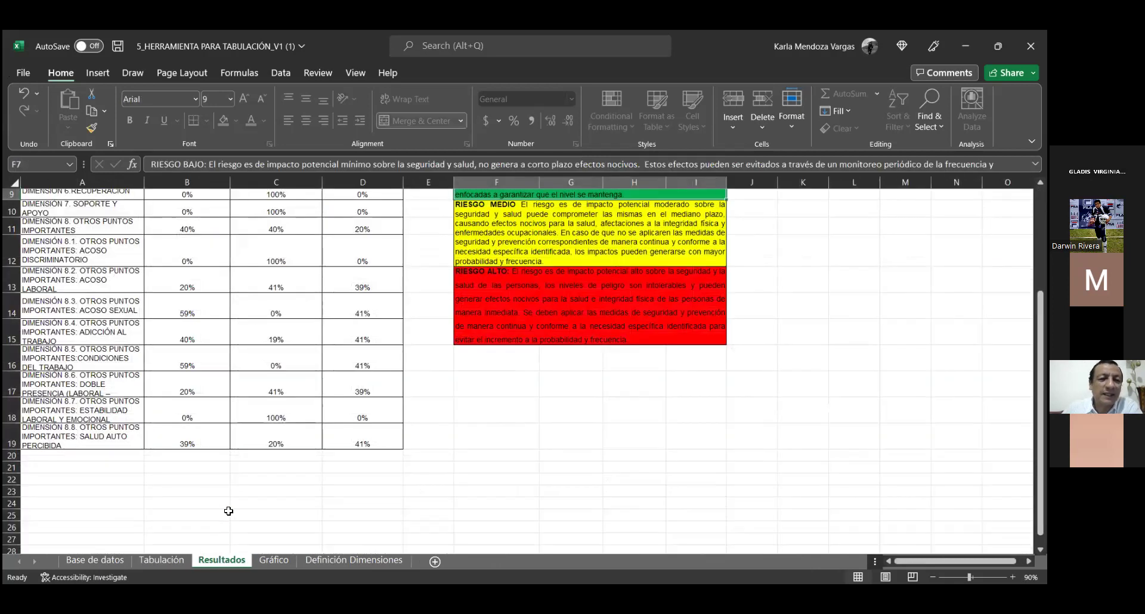
{"action": "scroll", "coordinate": [232, 506], "scroll_direction": "up", "scroll_amount": 3}
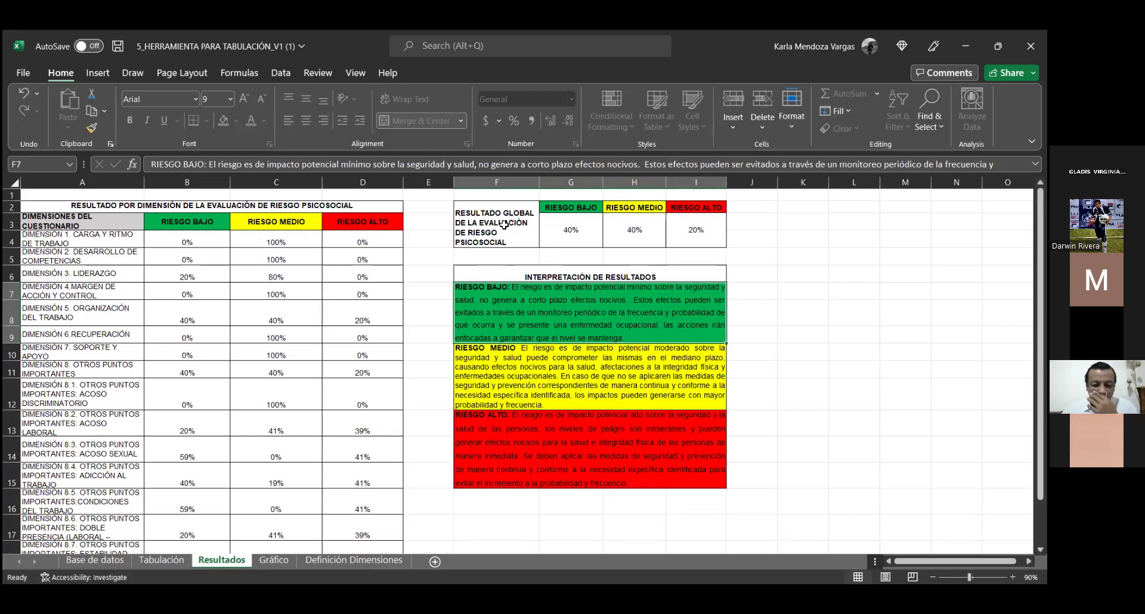
{"action": "left_click", "coordinate": [564, 233]}
{"action": "left_click", "coordinate": [512, 233]}
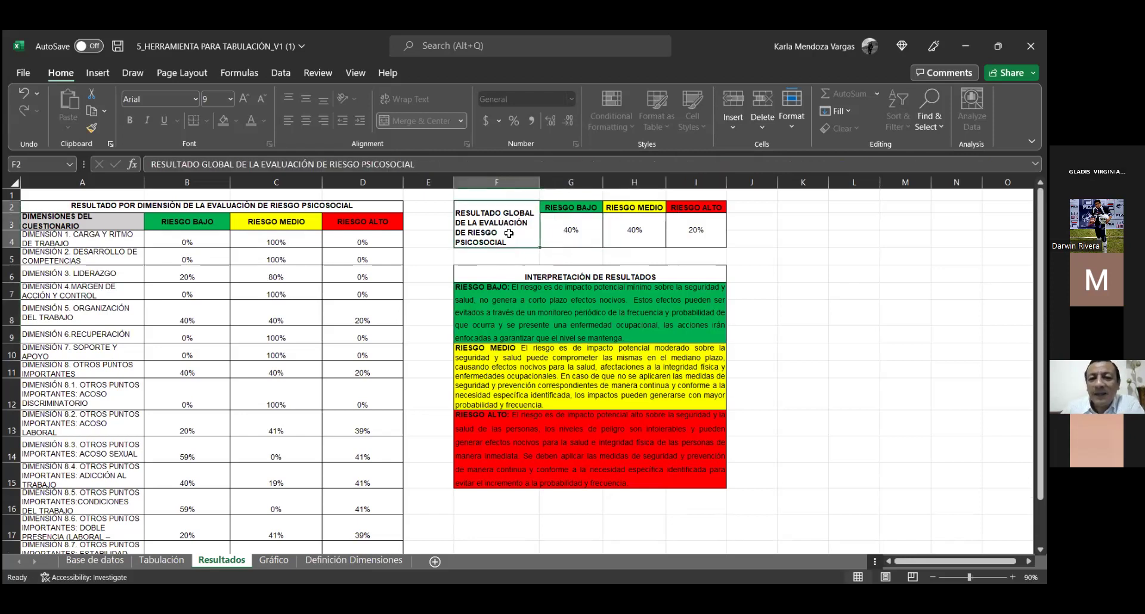
{"action": "left_click", "coordinate": [570, 236]}
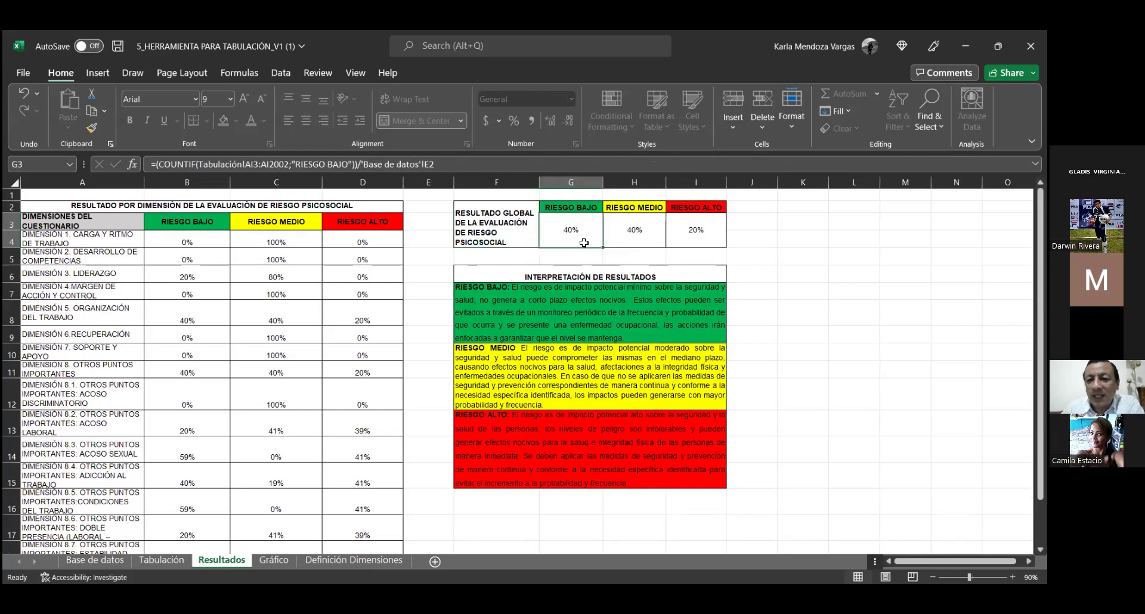
{"action": "left_click", "coordinate": [641, 233]}
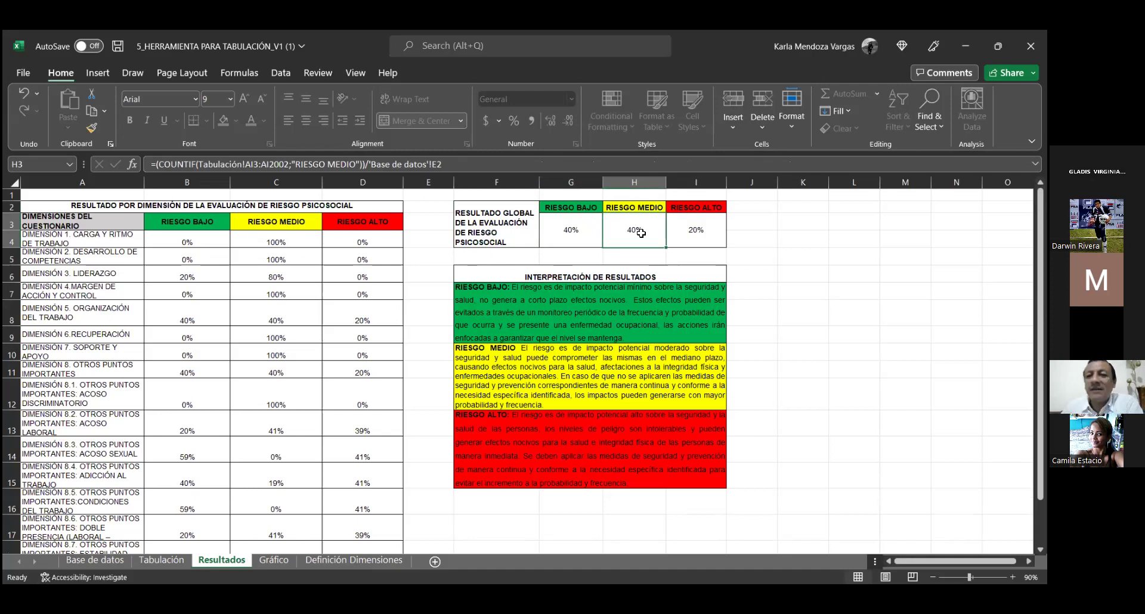
{"action": "left_click", "coordinate": [698, 232]}
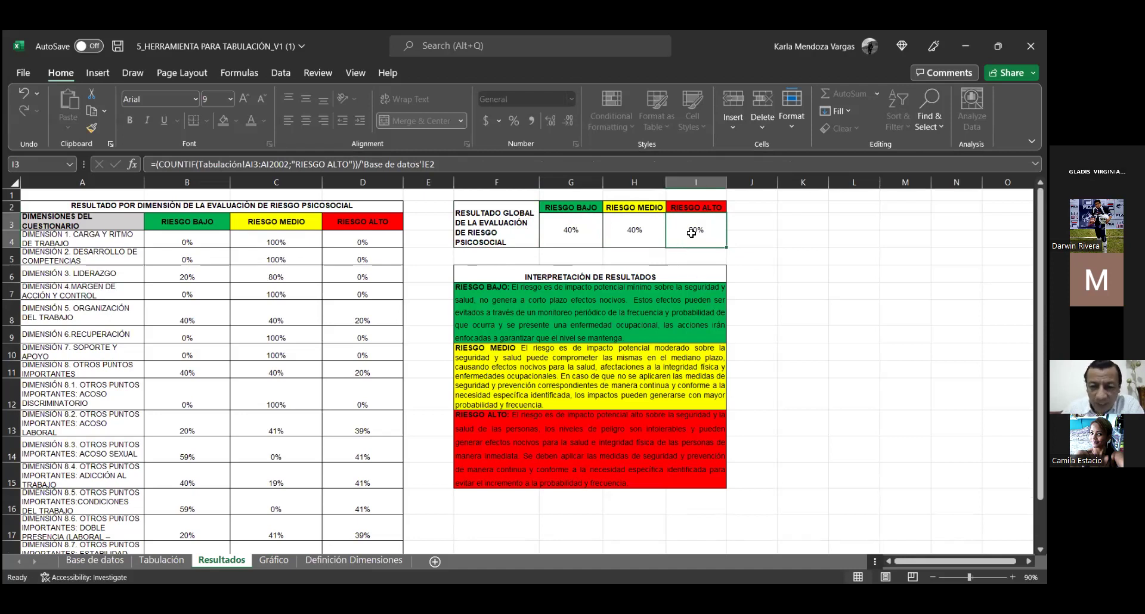
{"action": "left_click", "coordinate": [766, 385]}
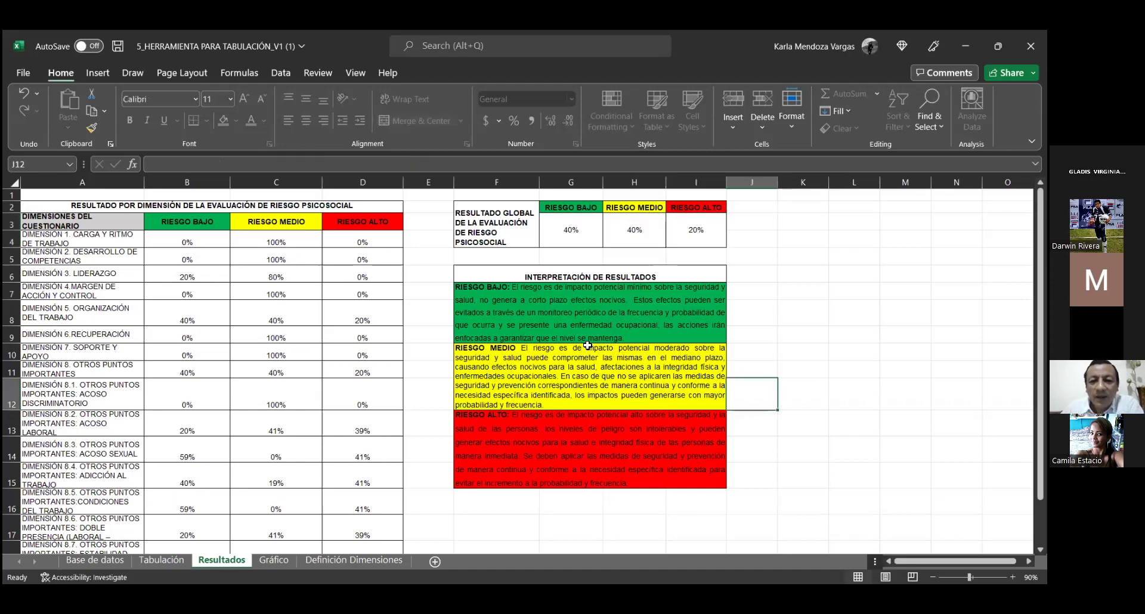
Step: Enlarge the Resultados sheet to 100% and read the interpretation texts for Riesgo Bajo, Riesgo Medio and Riesgo Alto
{"action": "left_click", "coordinate": [595, 311]}
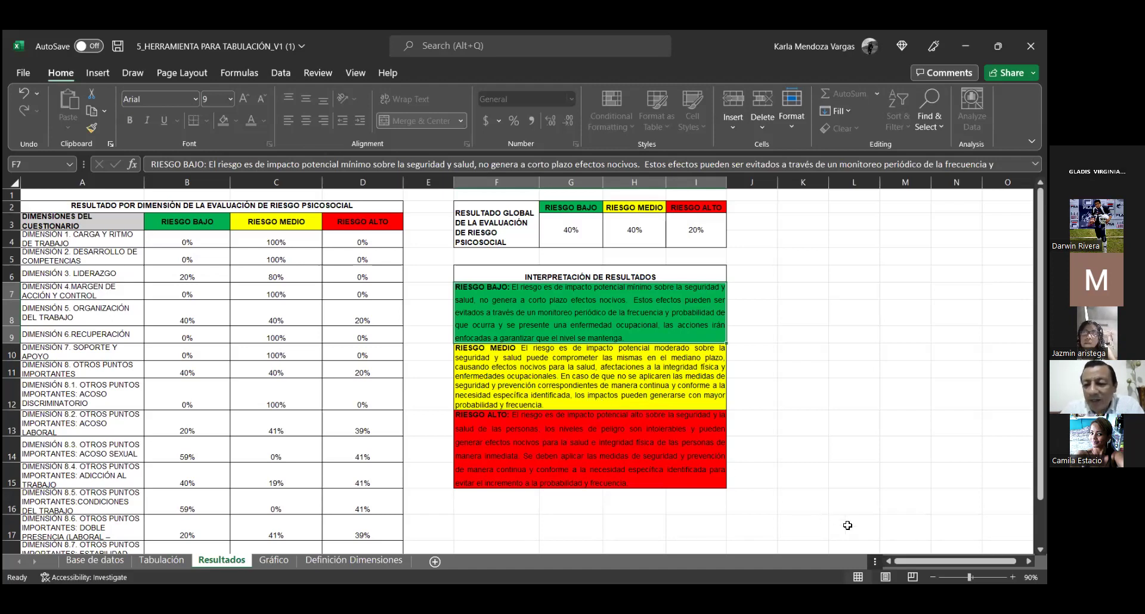
{"action": "left_click", "coordinate": [1013, 577]}
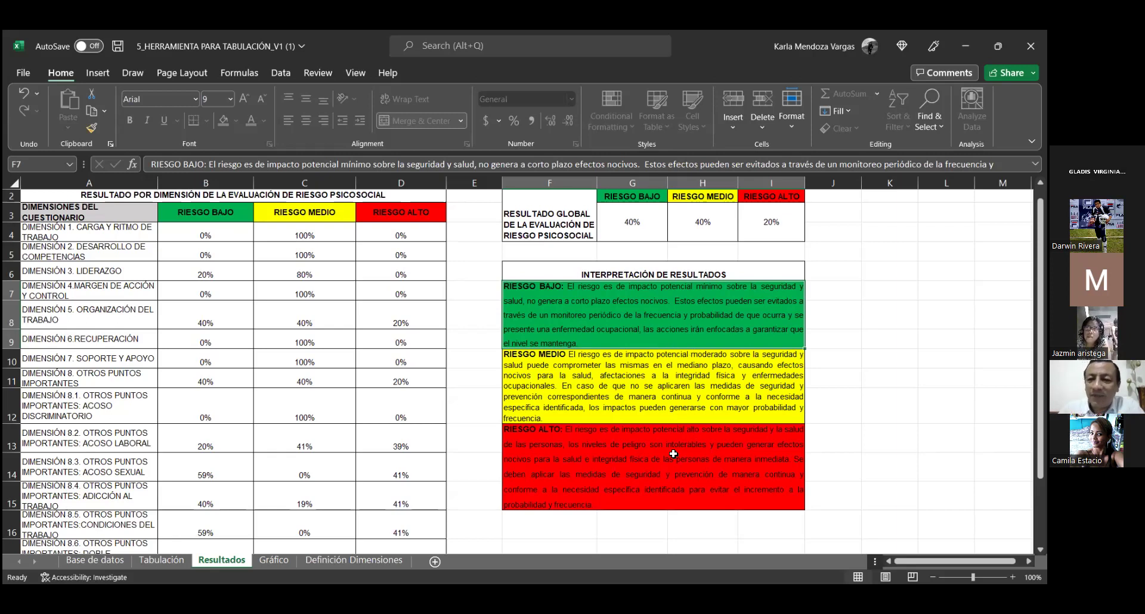
{"action": "left_click", "coordinate": [687, 417]}
{"action": "left_click", "coordinate": [672, 323]}
{"action": "left_click", "coordinate": [674, 405]}
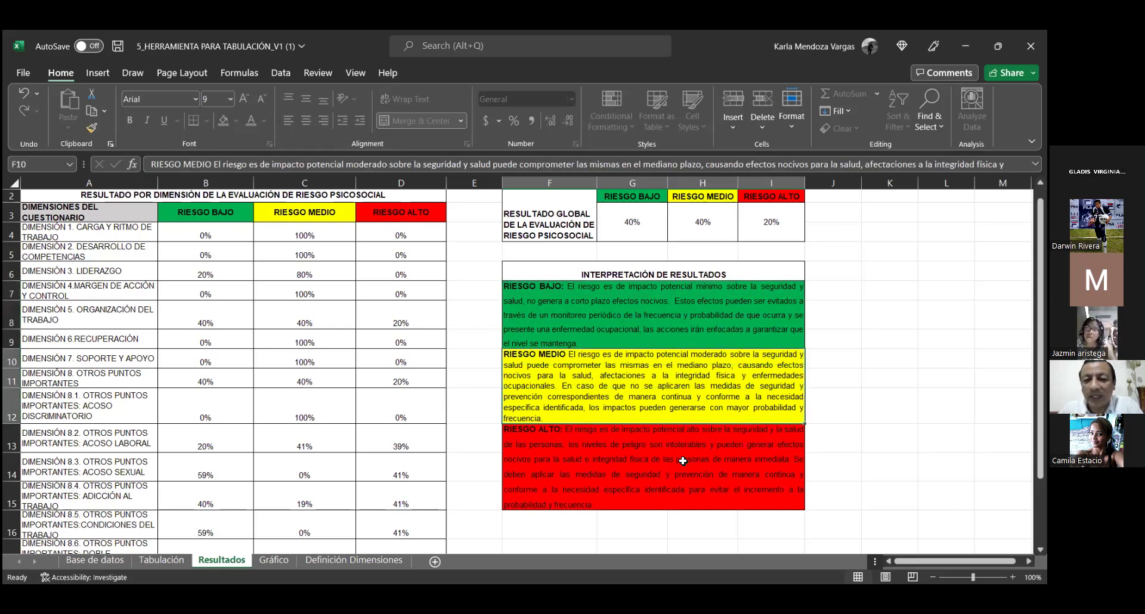
{"action": "left_click", "coordinate": [683, 460]}
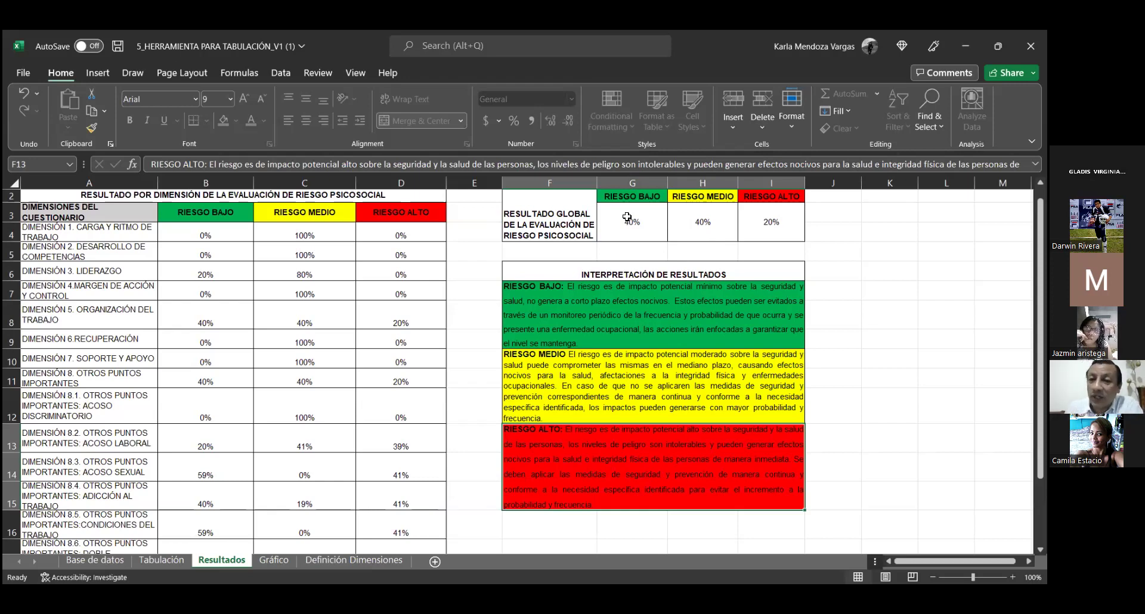
Step: Compare the global result cells for Riesgo Medio in H3 and Riesgo Alto in I3
{"action": "left_click", "coordinate": [705, 224]}
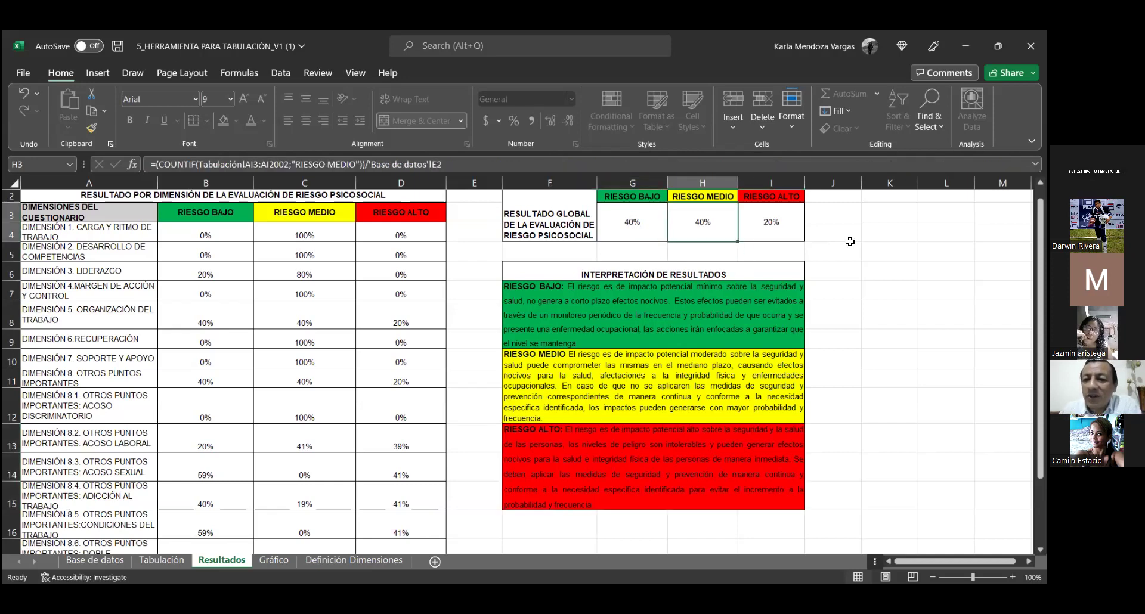
{"action": "left_click", "coordinate": [763, 225]}
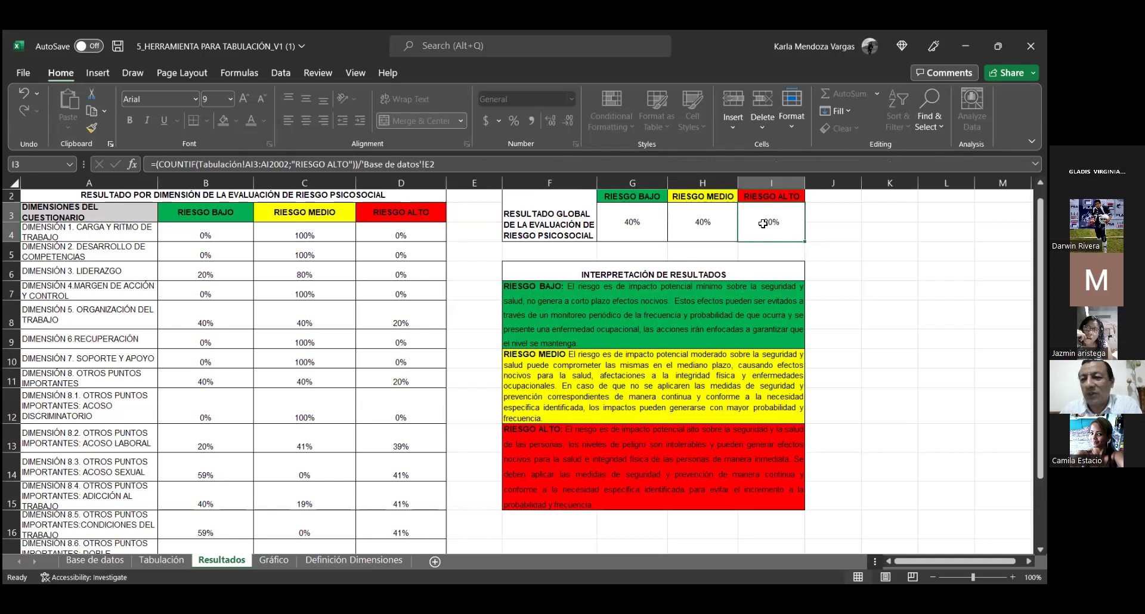
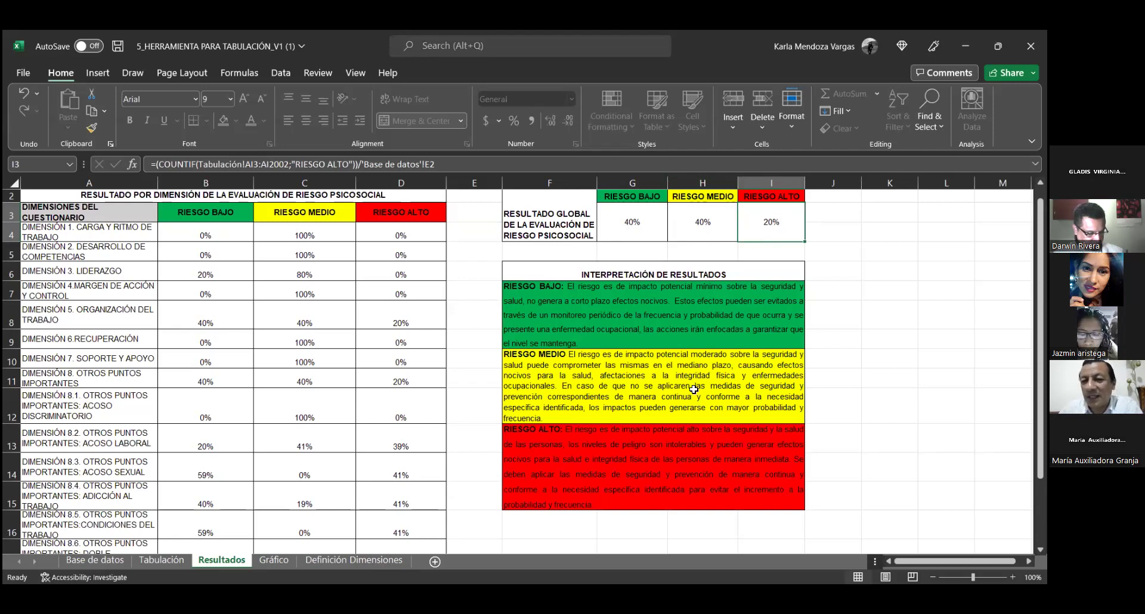
{"action": "key", "text": "Left"}
{"action": "left_click", "coordinate": [757, 227]}
{"action": "left_click", "coordinate": [700, 232]}
{"action": "left_click", "coordinate": [754, 229]}
{"action": "left_click", "coordinate": [702, 226]}
{"action": "left_click", "coordinate": [780, 223]}
{"action": "left_click", "coordinate": [703, 225]}
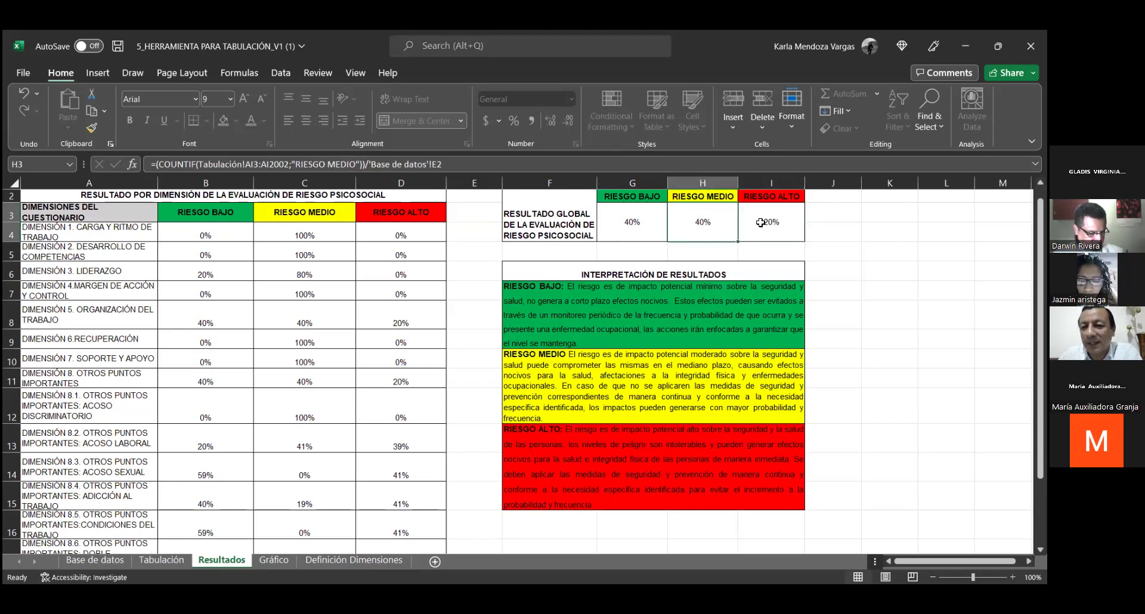
{"action": "left_click", "coordinate": [760, 222]}
{"action": "left_click", "coordinate": [710, 226]}
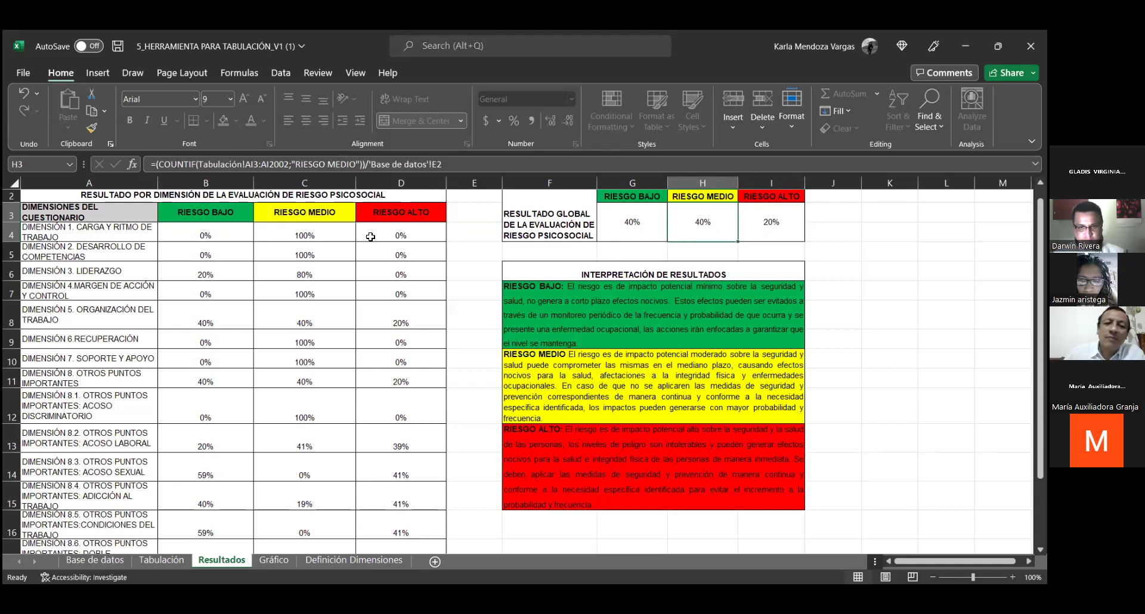
Step: Examine the per-dimension results of Carga y ritmo de trabajo and Desarrollo de competencias, including the formulas in B4 and C5
{"action": "left_click", "coordinate": [193, 224]}
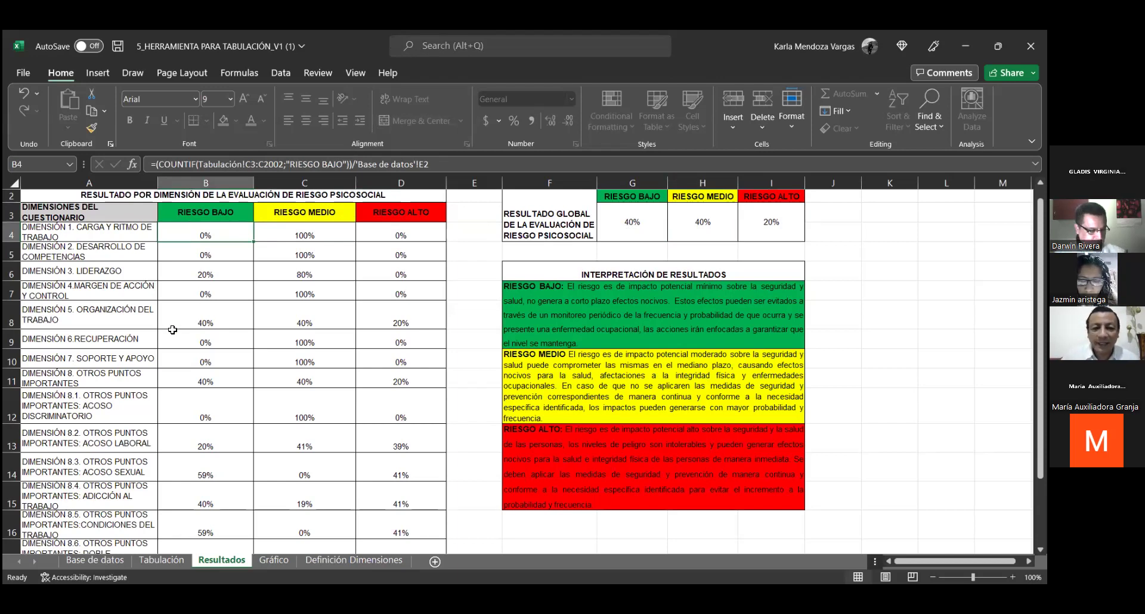
{"action": "scroll", "coordinate": [98, 373], "scroll_direction": "down", "scroll_amount": 2}
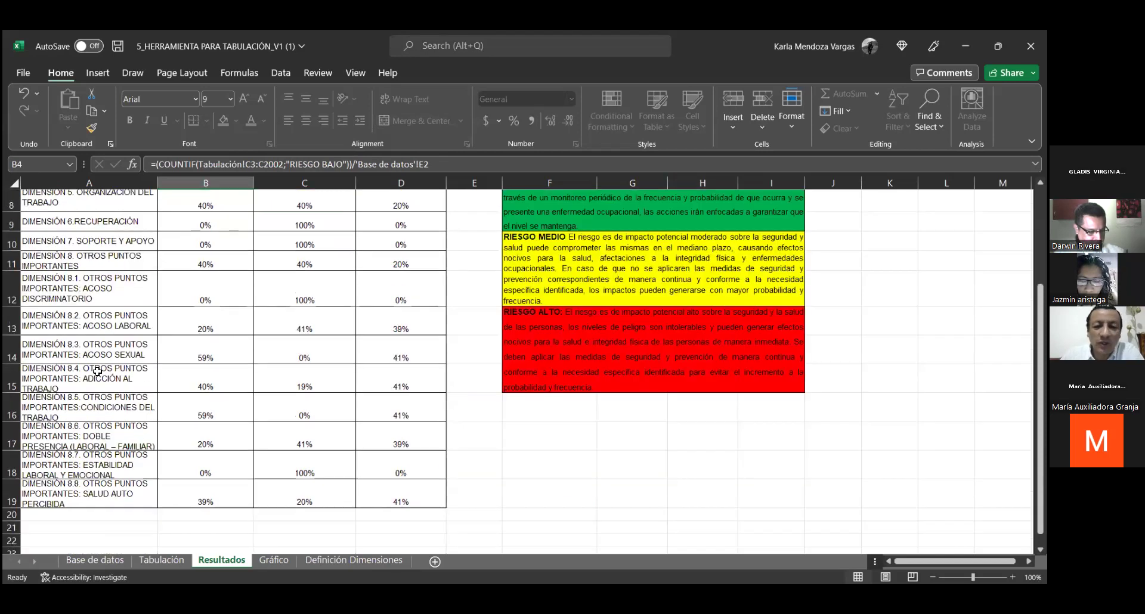
{"action": "scroll", "coordinate": [97, 372], "scroll_direction": "up", "scroll_amount": 2}
{"action": "left_click", "coordinate": [79, 250]}
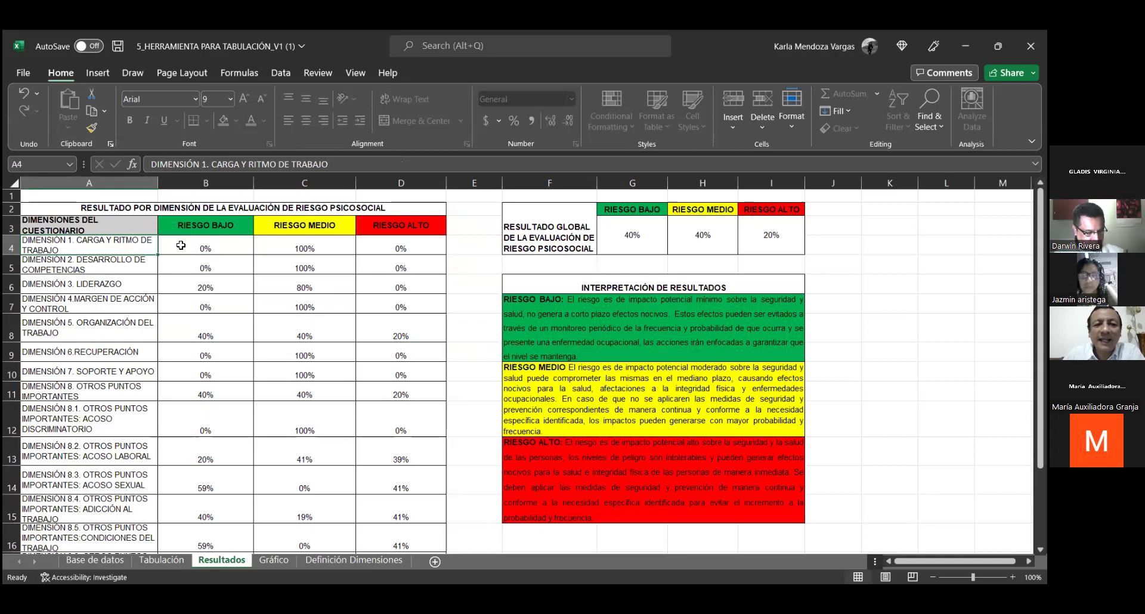
{"action": "left_click", "coordinate": [228, 248]}
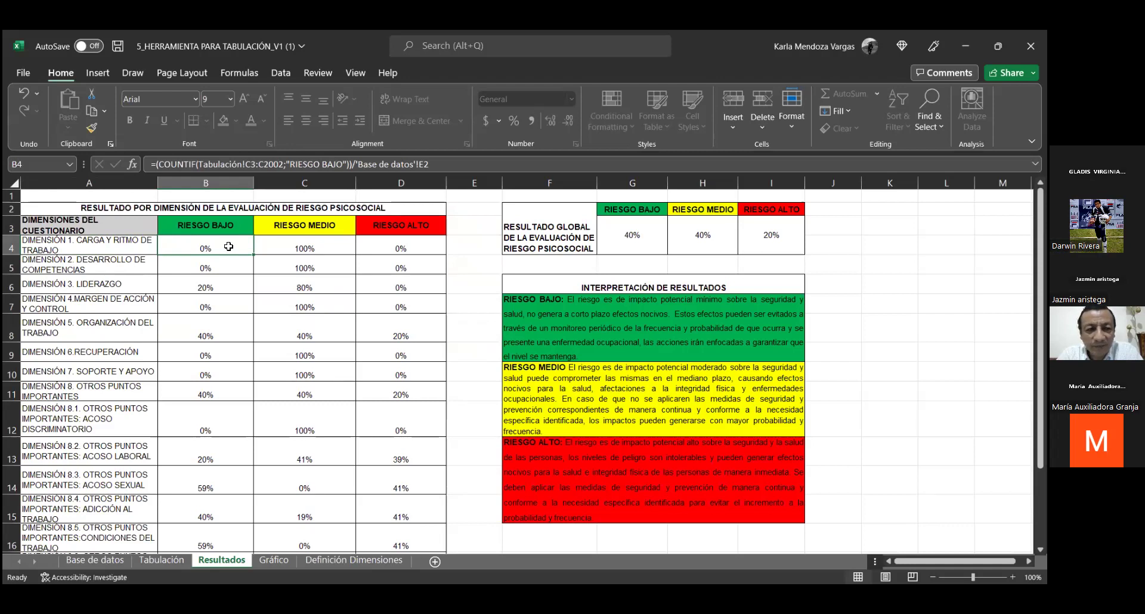
{"action": "left_click", "coordinate": [131, 267]}
{"action": "left_click", "coordinate": [331, 261]}
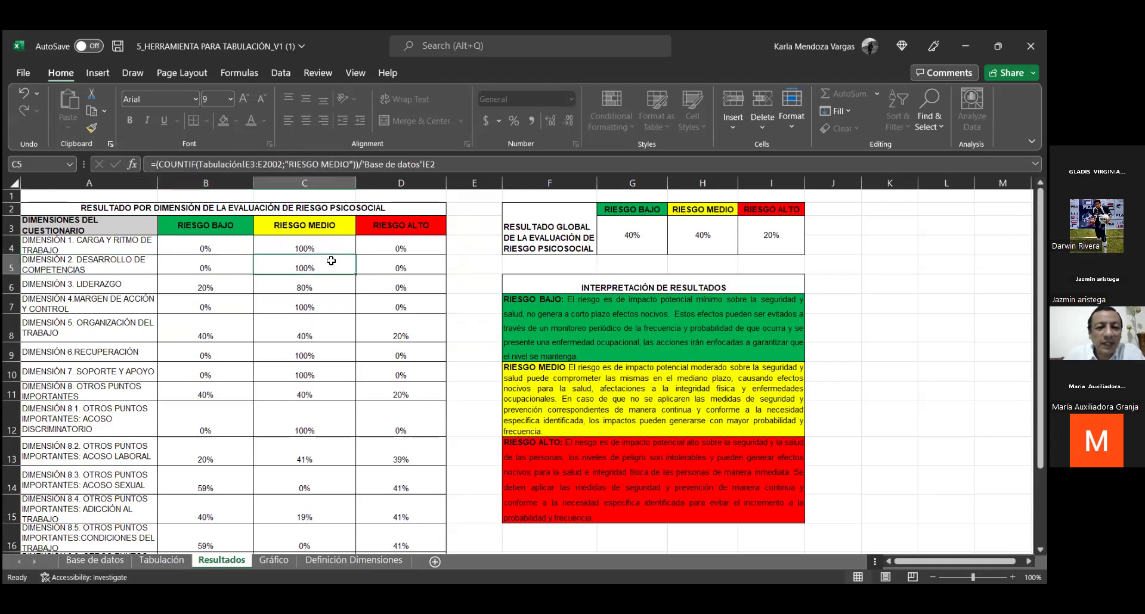
Step: Inspect the risk percentages of Liderazgo, Margen de acción y control, and Organización del trabajo in rows 6 to 8
{"action": "left_click", "coordinate": [139, 289]}
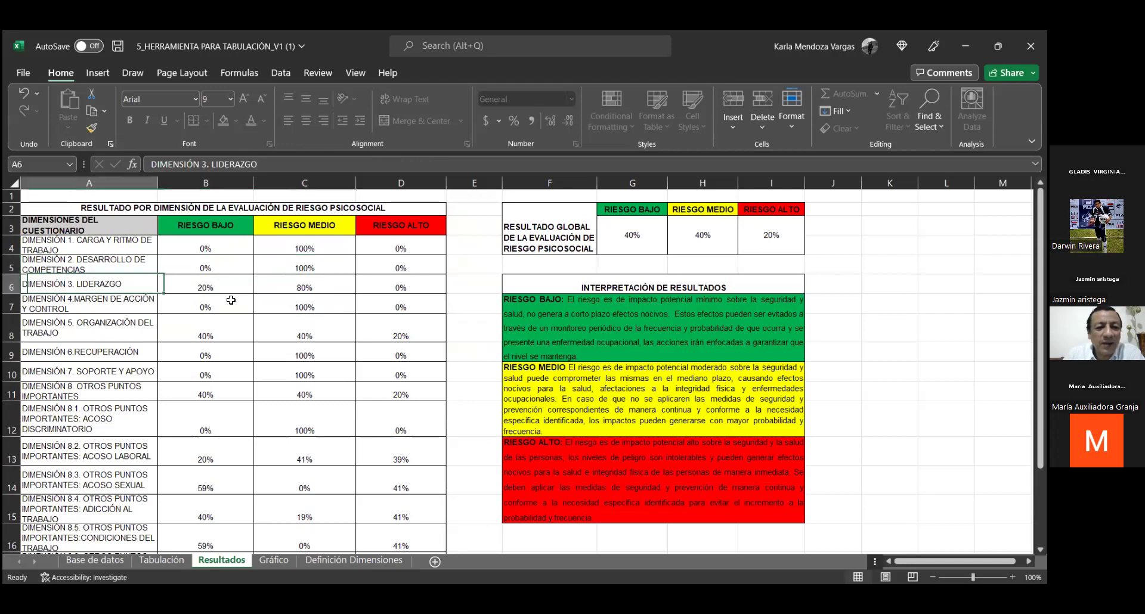
{"action": "left_click", "coordinate": [224, 284]}
{"action": "left_click", "coordinate": [307, 283]}
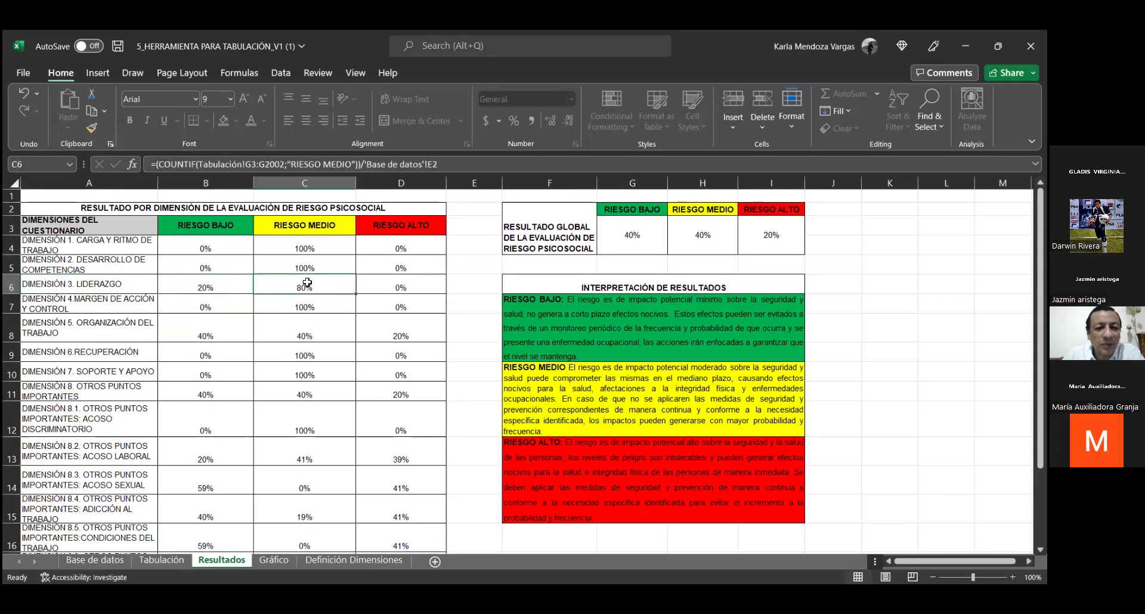
{"action": "scroll", "coordinate": [308, 282], "scroll_direction": "down", "scroll_amount": 1}
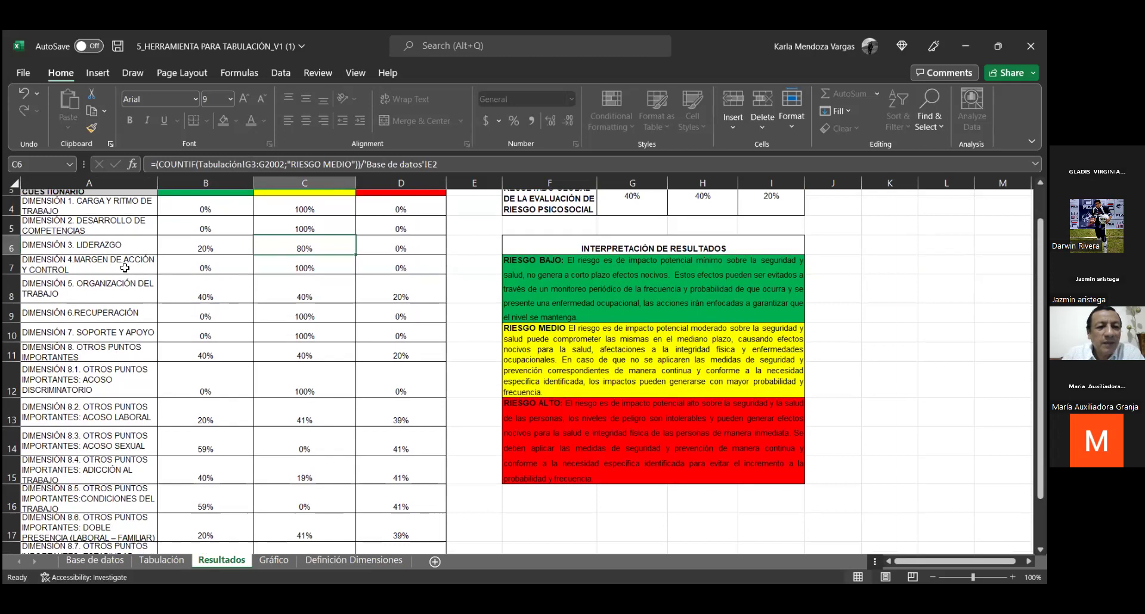
{"action": "left_click", "coordinate": [125, 268]}
{"action": "left_click", "coordinate": [316, 267]}
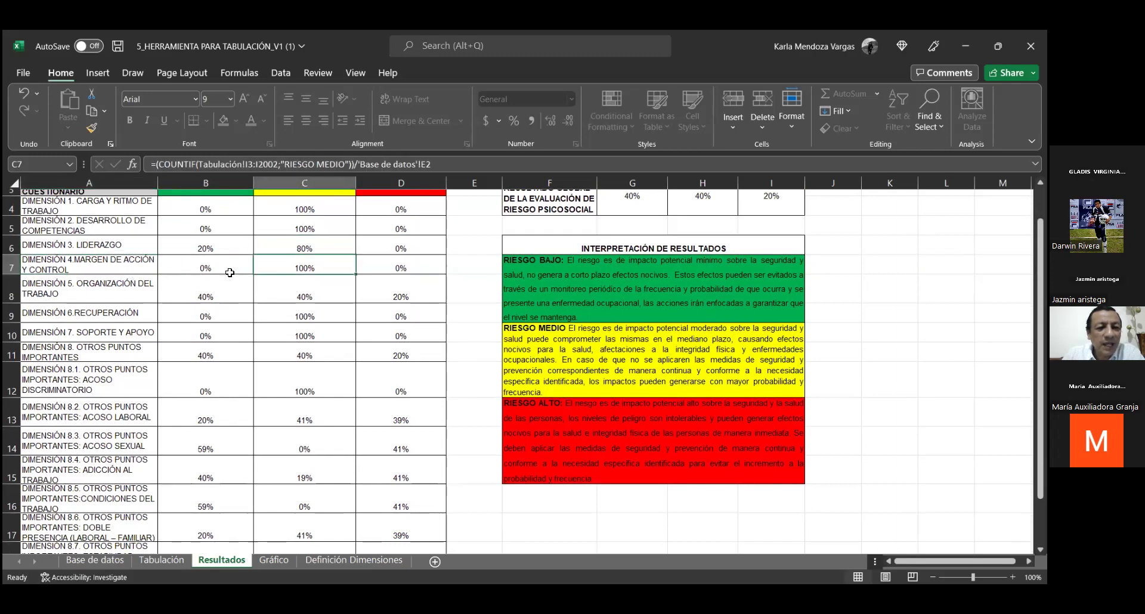
{"action": "left_click", "coordinate": [86, 294]}
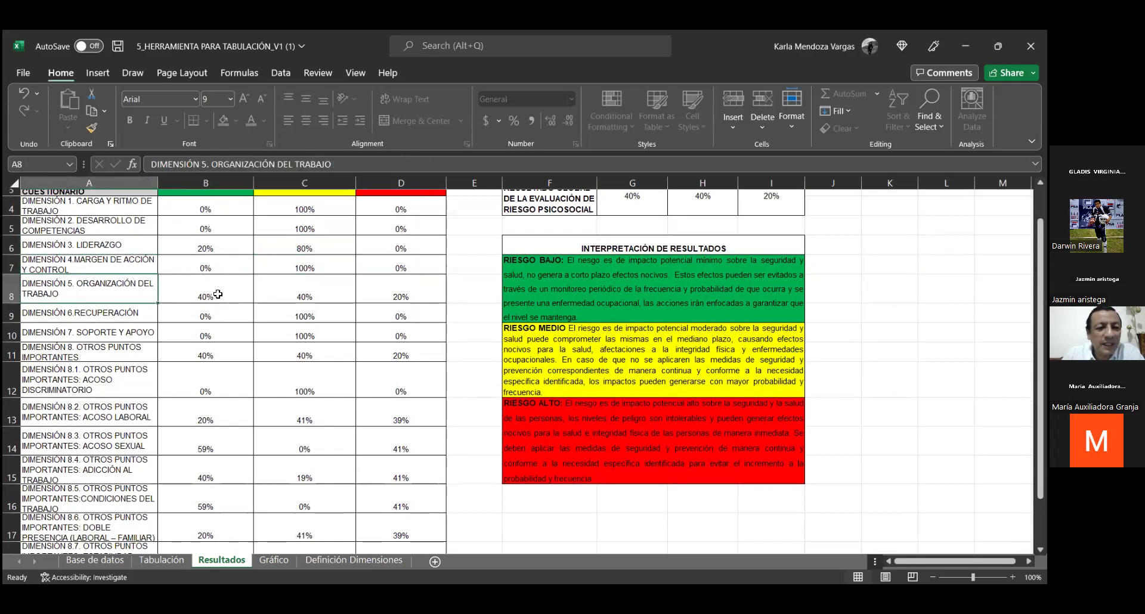
{"action": "left_click", "coordinate": [319, 286]}
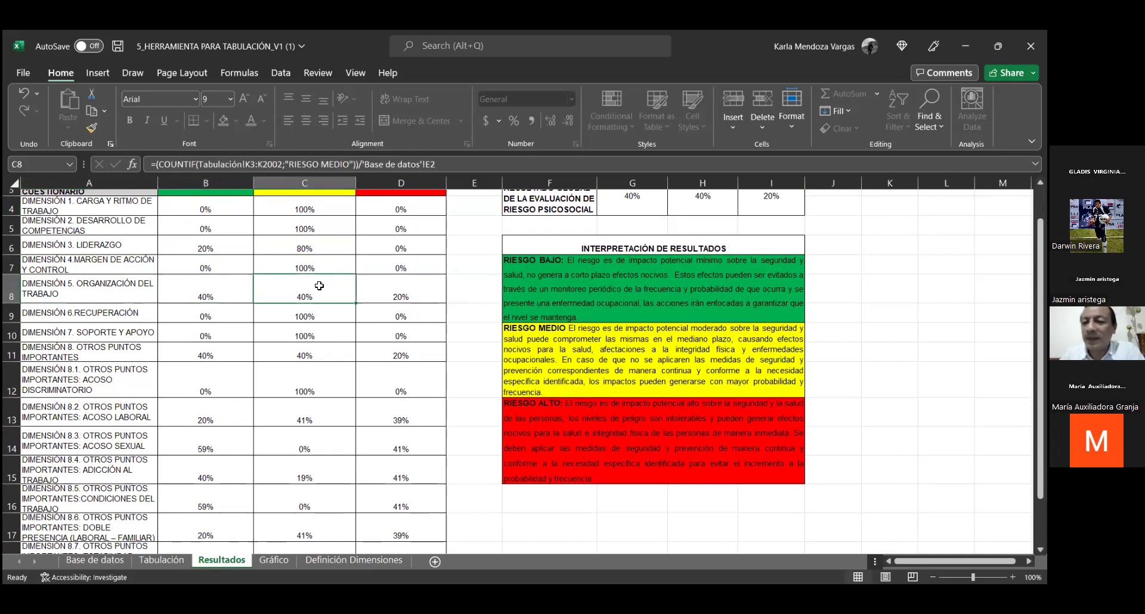
{"action": "left_click", "coordinate": [384, 293]}
Step: Look over the Otros puntos importantes sub-dimension results, picking out Adicción al trabajo in A15 and Acoso laboral in A13
{"action": "scroll", "coordinate": [319, 301], "scroll_direction": "down", "scroll_amount": 3}
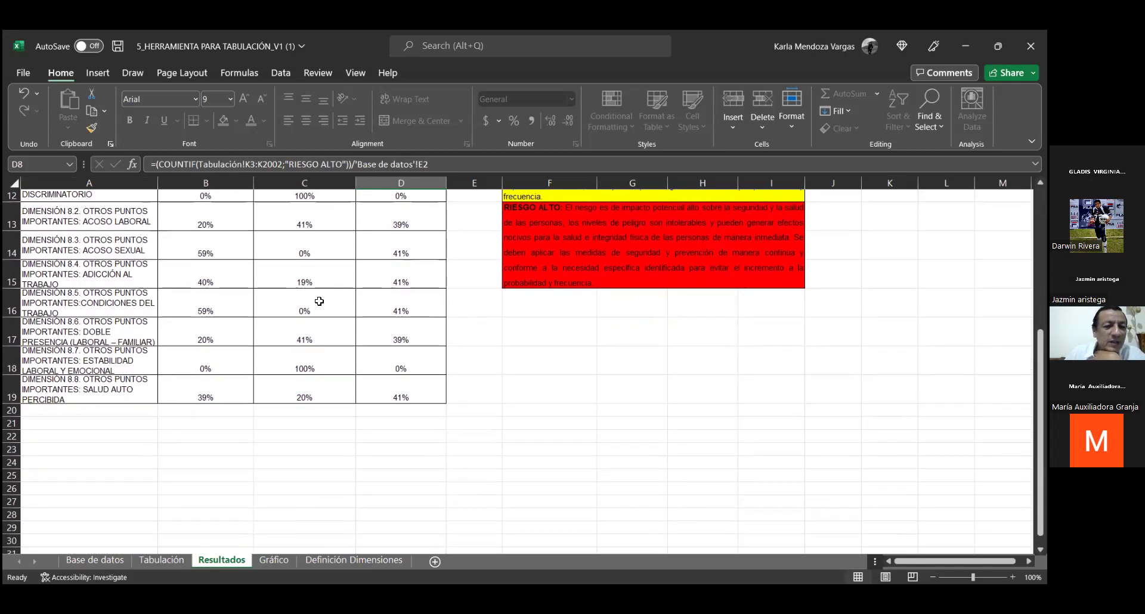
{"action": "left_click", "coordinate": [128, 270]}
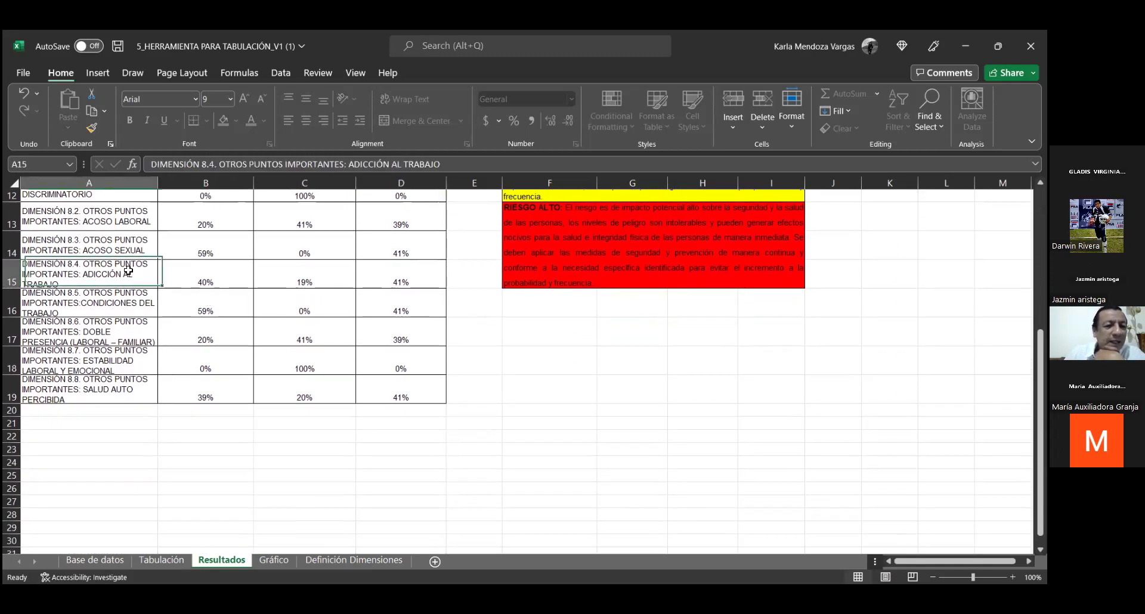
{"action": "left_click", "coordinate": [156, 223]}
{"action": "scroll", "coordinate": [156, 223], "scroll_direction": "up", "scroll_amount": 1}
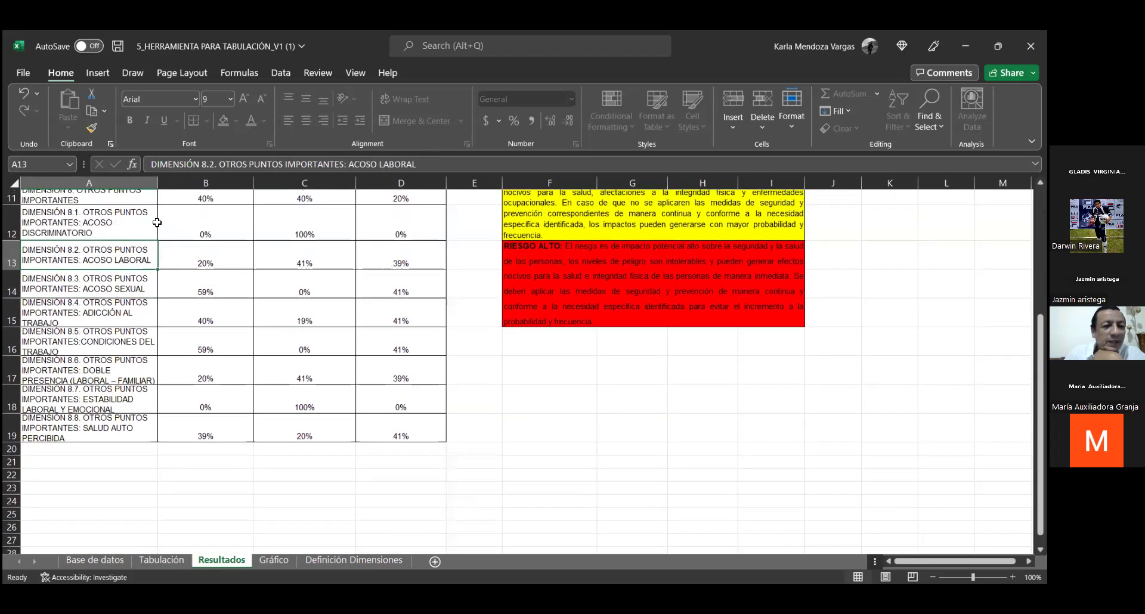
Step: Examine the risk percentages of Acoso discriminatorio in row 12 and Acoso laboral in row 13, with their COUNTIF formulas
{"action": "left_click", "coordinate": [199, 232]}
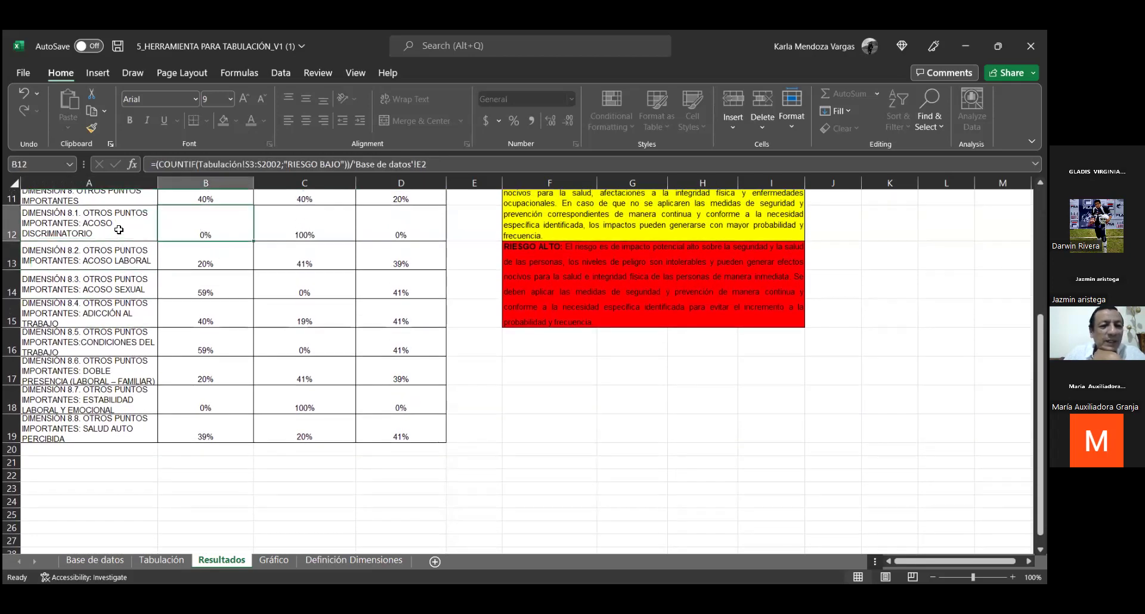
{"action": "left_click", "coordinate": [119, 230]}
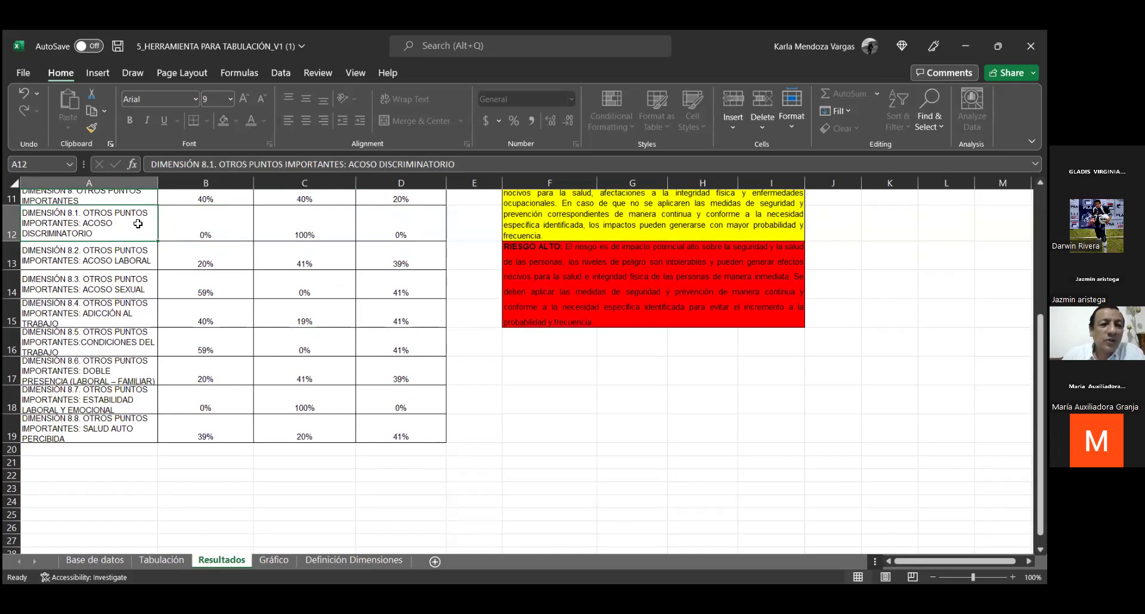
{"action": "left_click", "coordinate": [312, 231]}
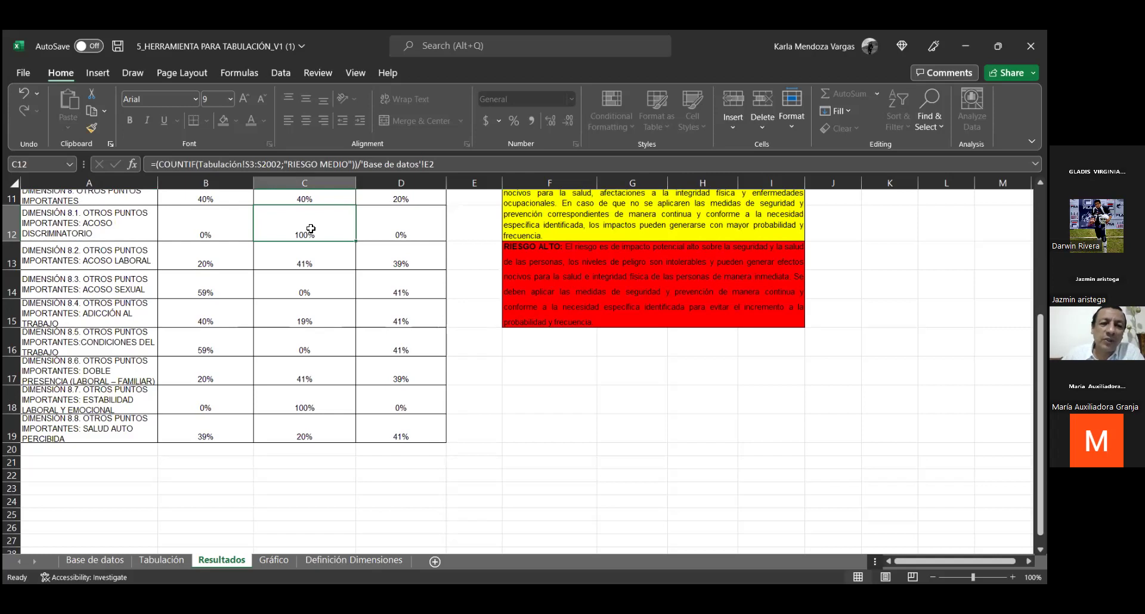
{"action": "left_click", "coordinate": [136, 257]}
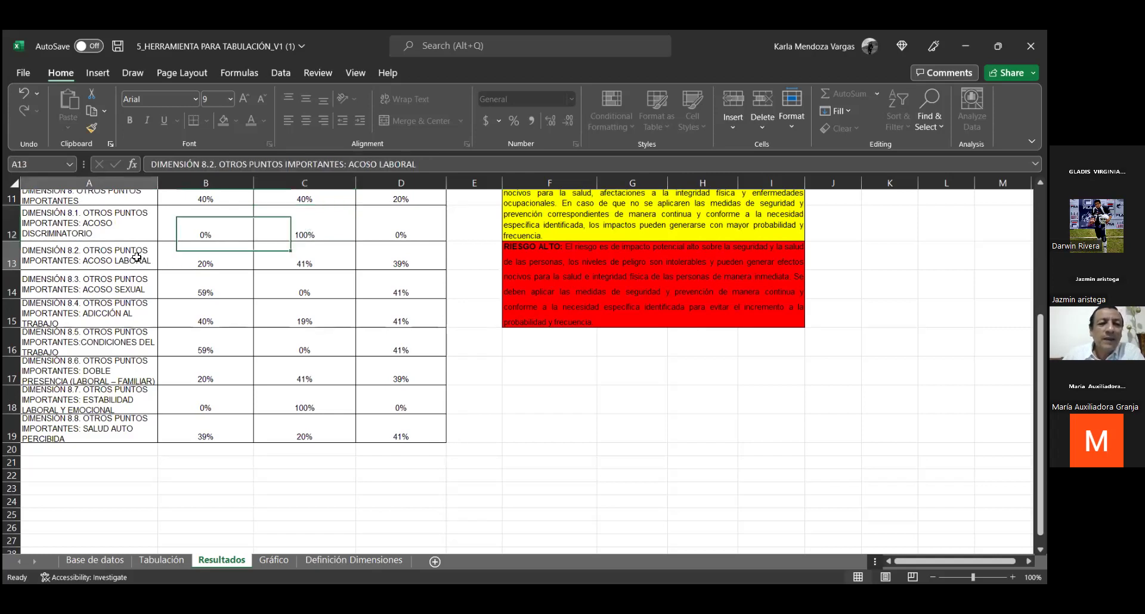
{"action": "left_click", "coordinate": [229, 252]}
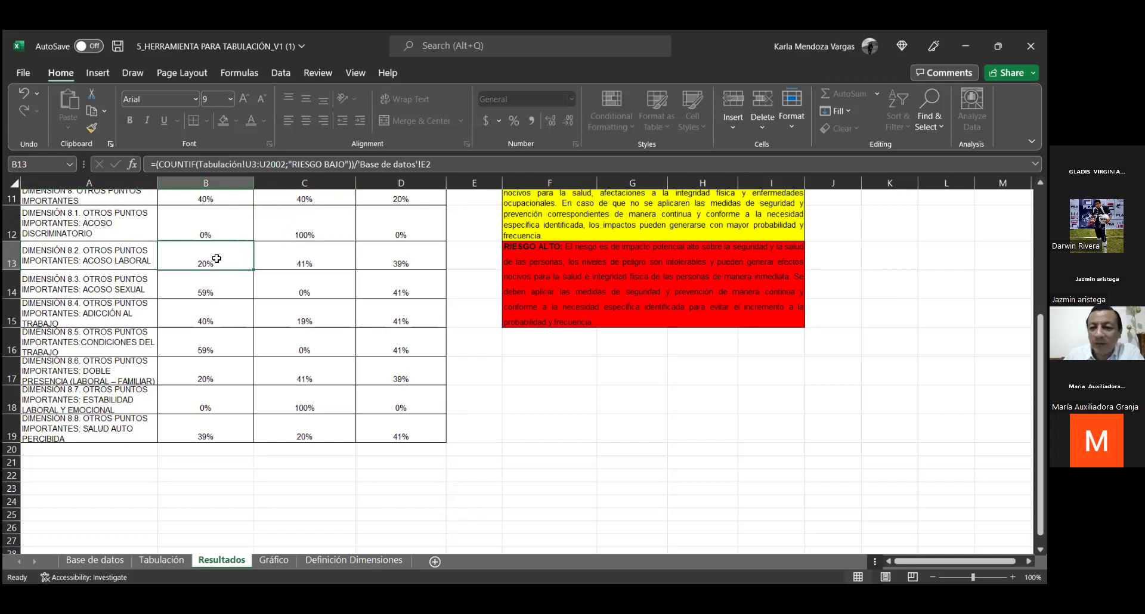
{"action": "left_click", "coordinate": [325, 258]}
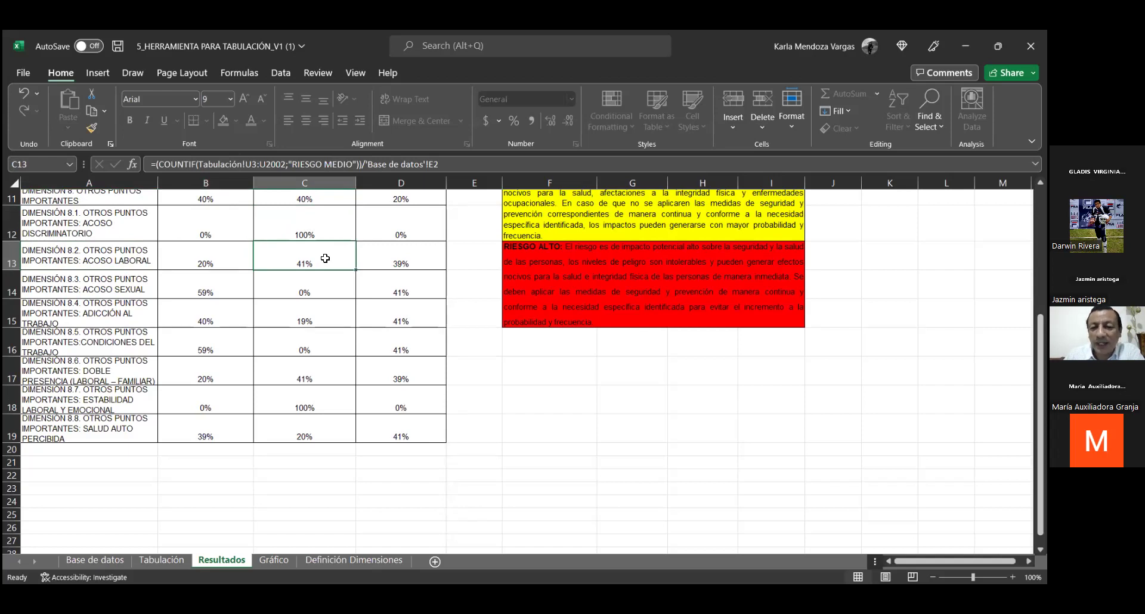
{"action": "left_click", "coordinate": [416, 253]}
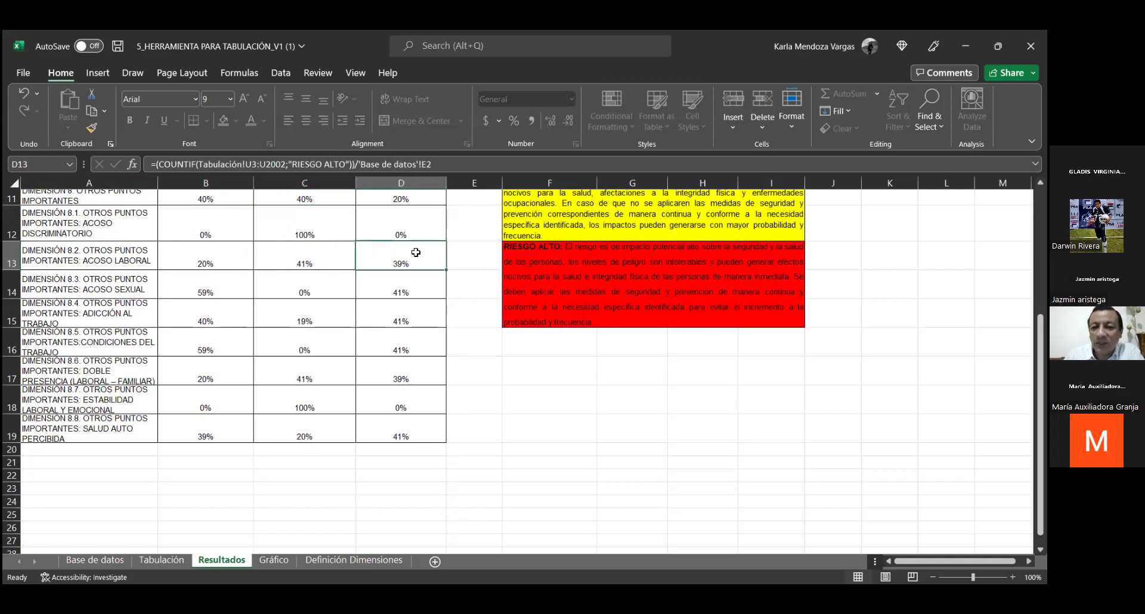
Step: Compare the Riesgo Bajo result in B14 with the Riesgo Alto result in D14 for Acoso sexual
{"action": "left_click", "coordinate": [137, 286]}
{"action": "left_click", "coordinate": [200, 285]}
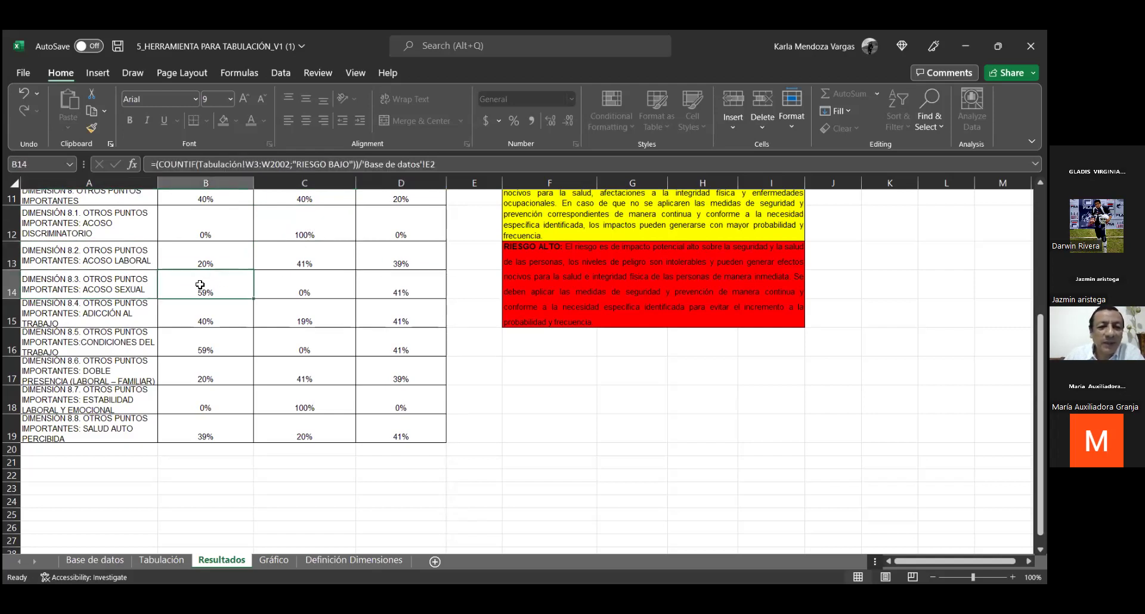
{"action": "left_click", "coordinate": [398, 293]}
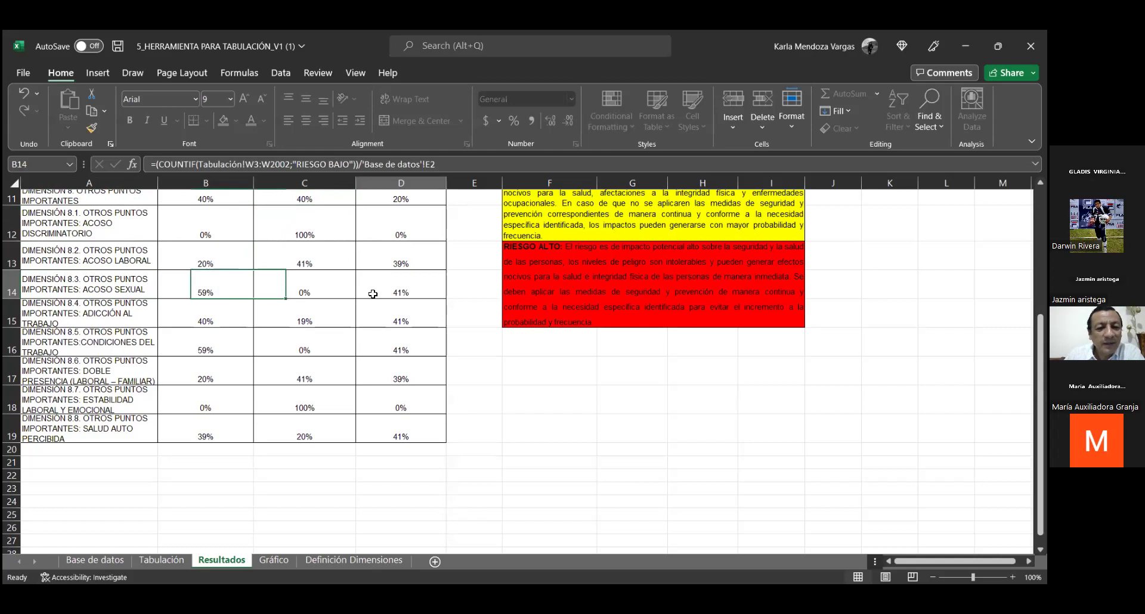
{"action": "left_click", "coordinate": [209, 290]}
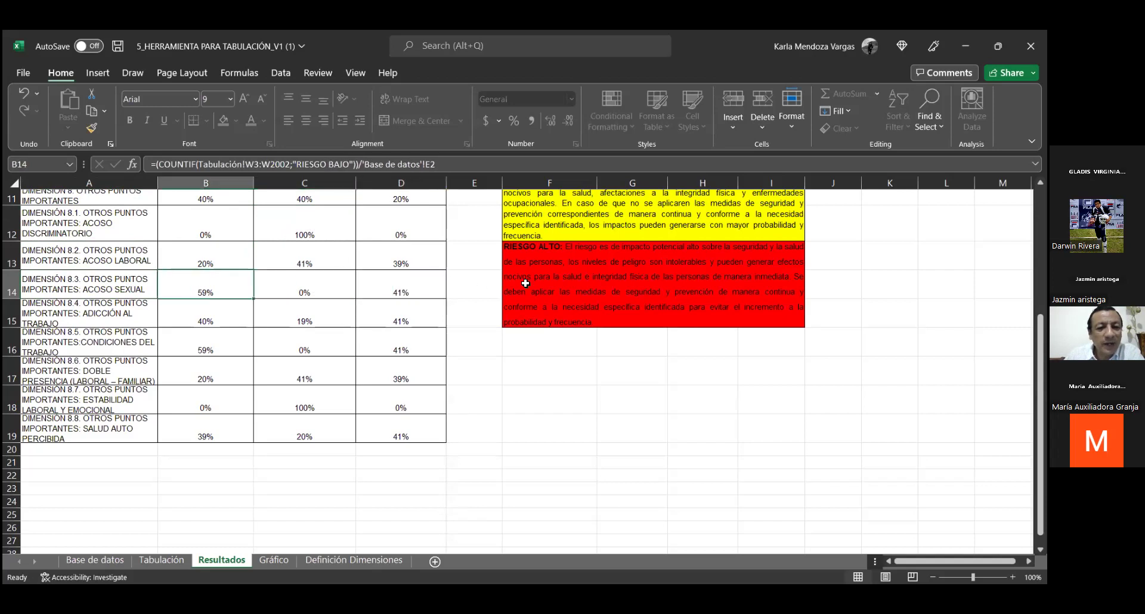
{"action": "left_click", "coordinate": [432, 281]}
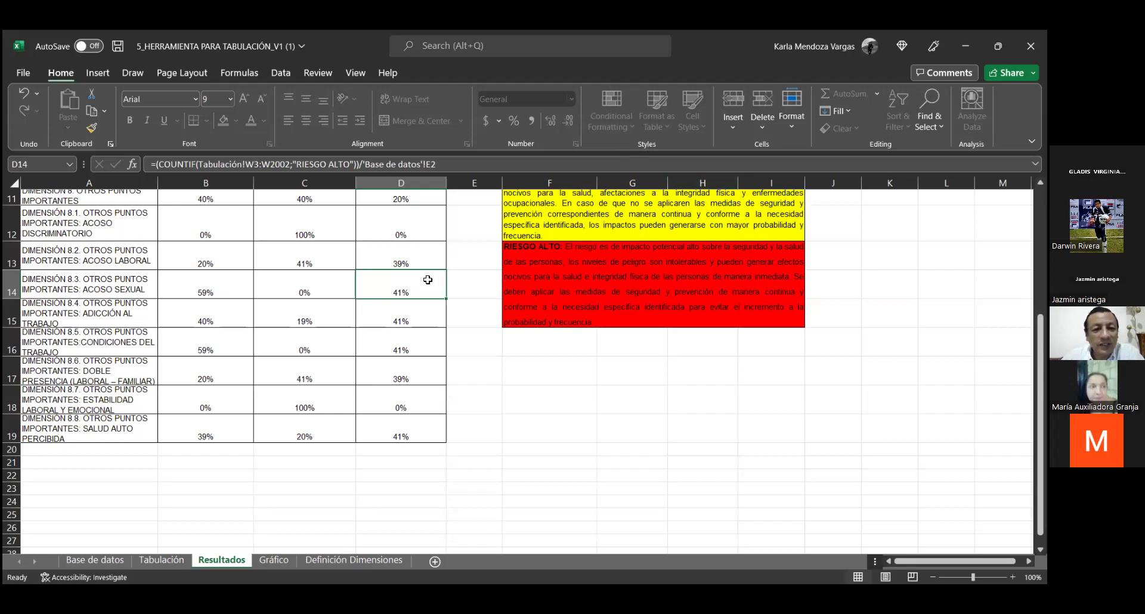
{"action": "left_click", "coordinate": [200, 291]}
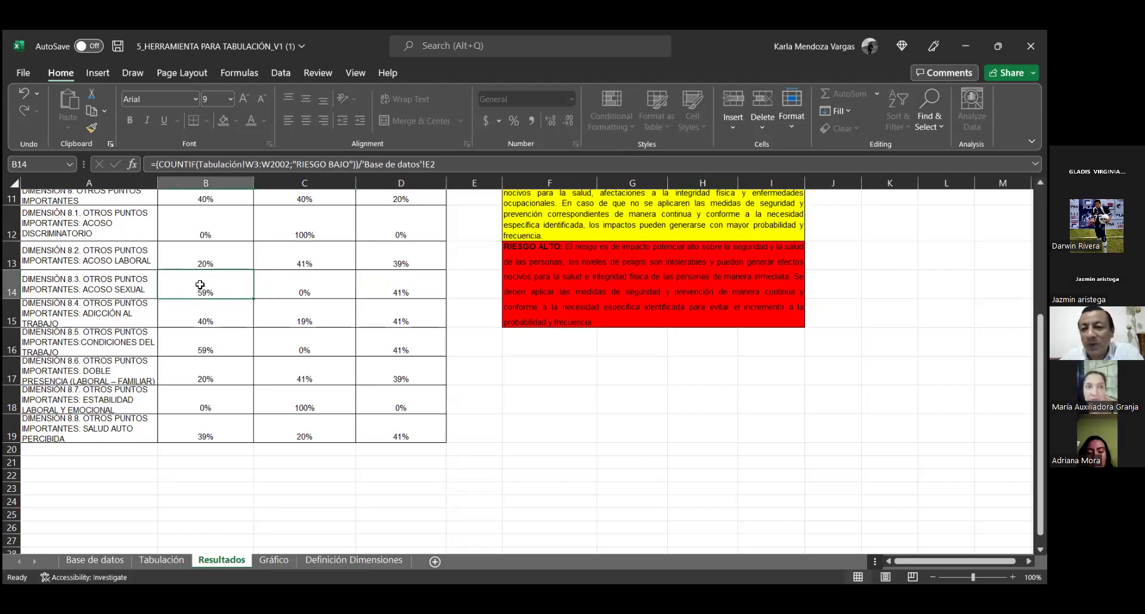
{"action": "left_click", "coordinate": [401, 286]}
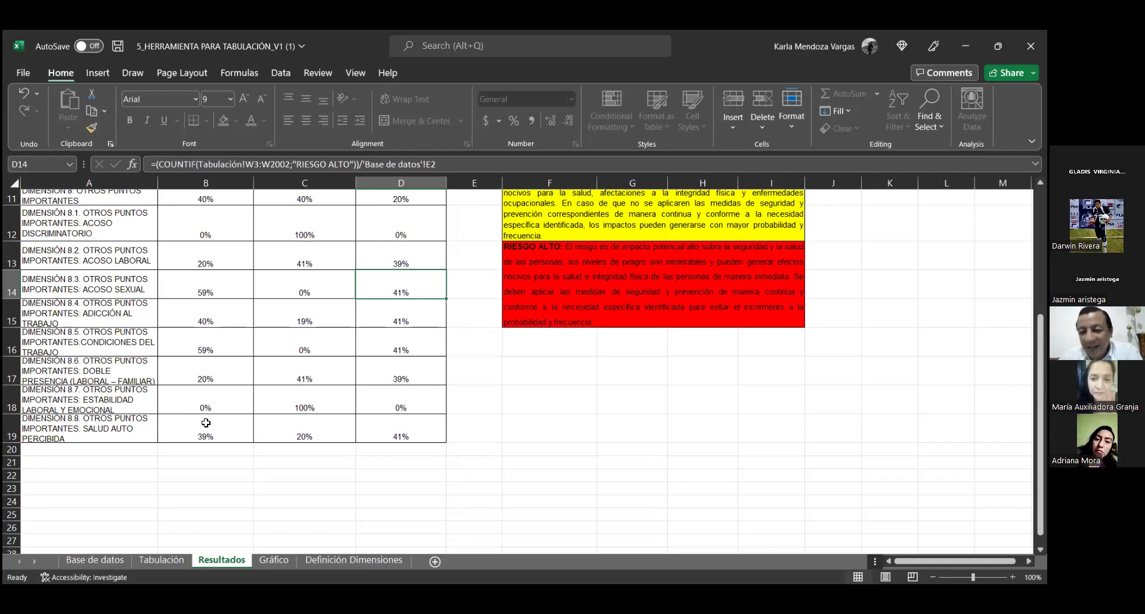
Step: Review the Riesgo Bajo, Riesgo Medio and Riesgo Alto results of Acoso laboral in B13 to D13
{"action": "left_click", "coordinate": [216, 261]}
{"action": "left_click", "coordinate": [404, 259]}
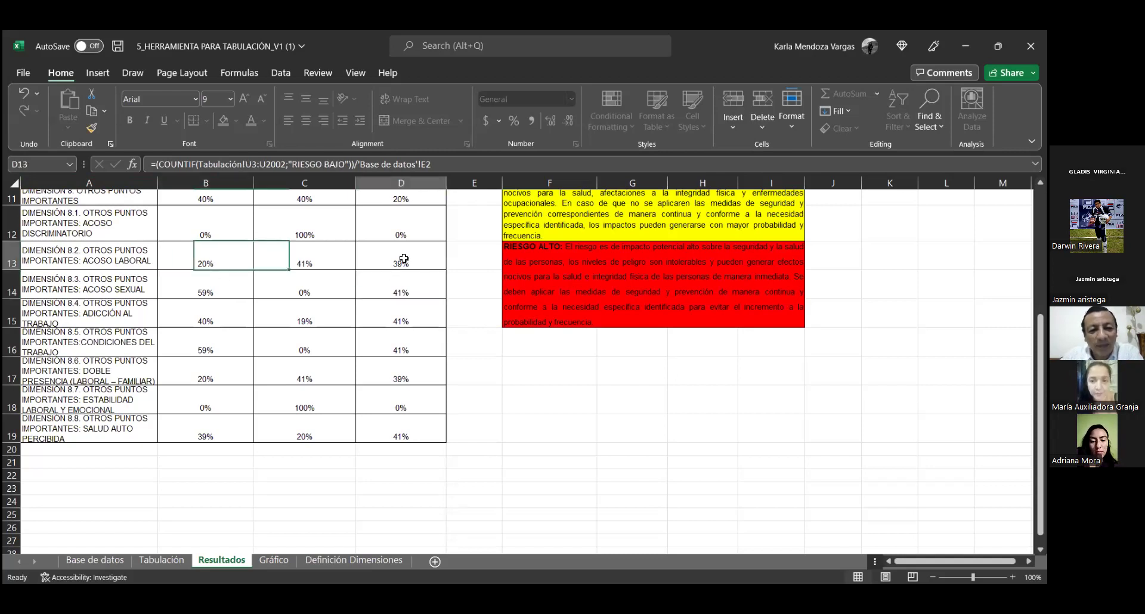
{"action": "left_click", "coordinate": [231, 261]}
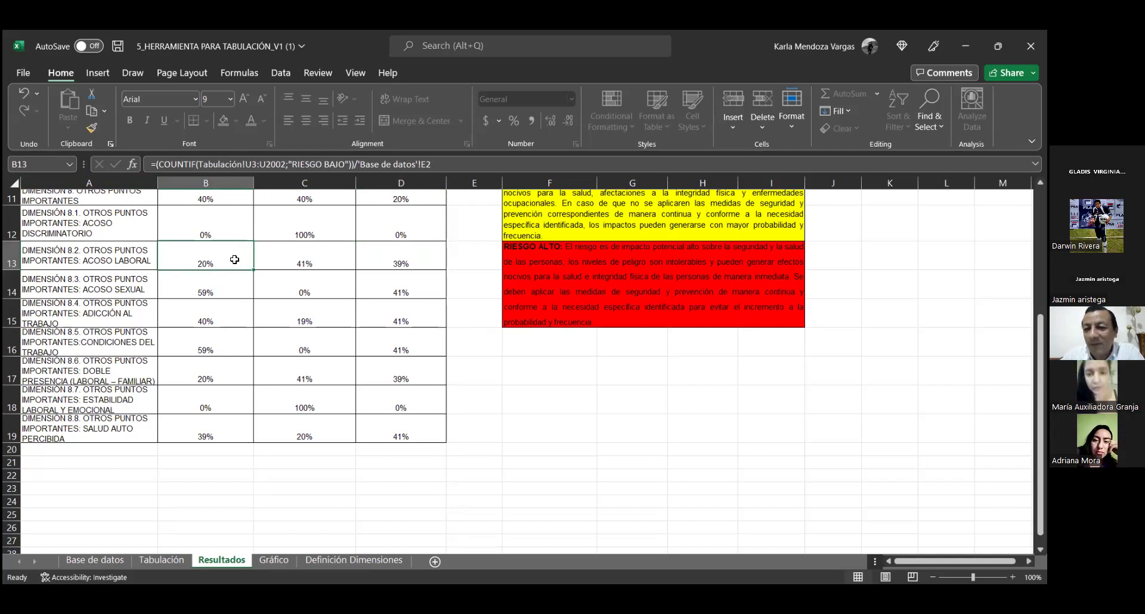
{"action": "left_click", "coordinate": [316, 261]}
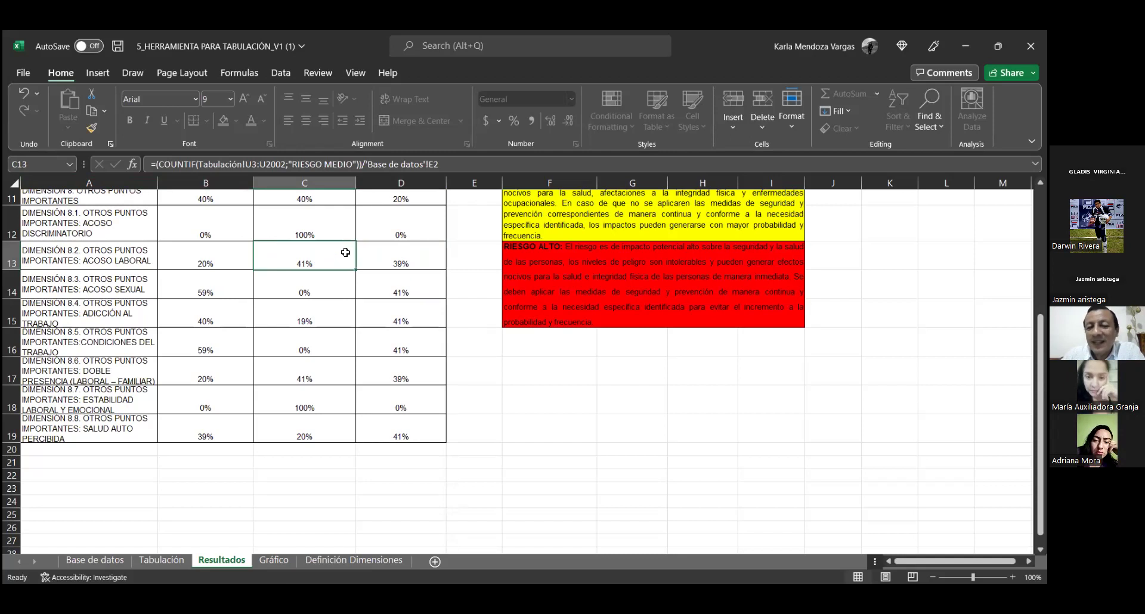
{"action": "left_click", "coordinate": [407, 267]}
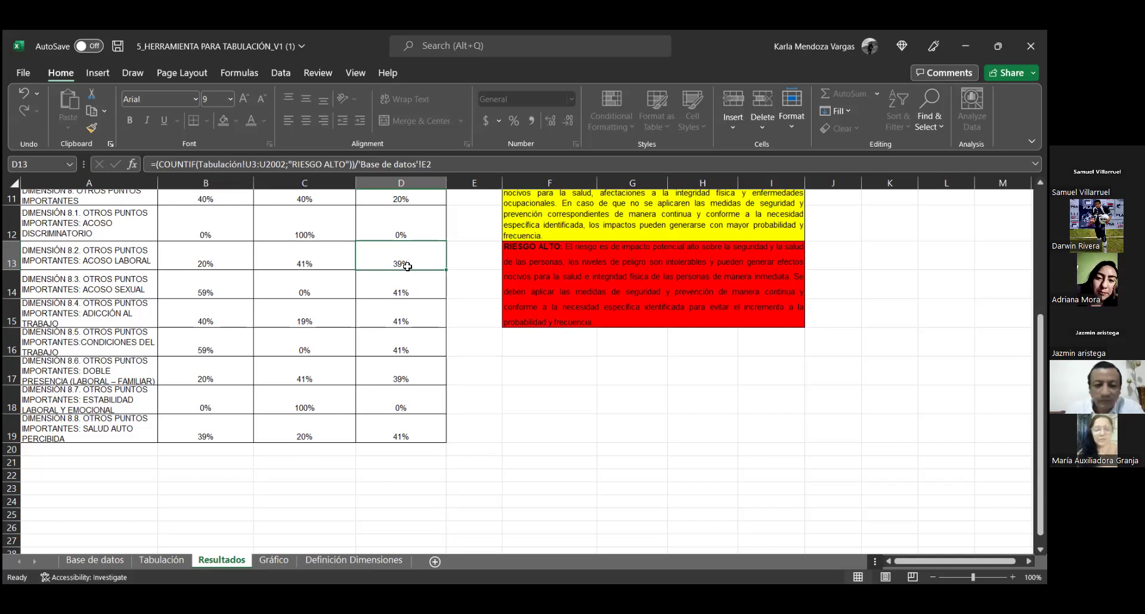
Step: Compare the Riesgo Bajo cells of the three Acoso sub-dimensions in B12 to B14
{"action": "left_click", "coordinate": [184, 282]}
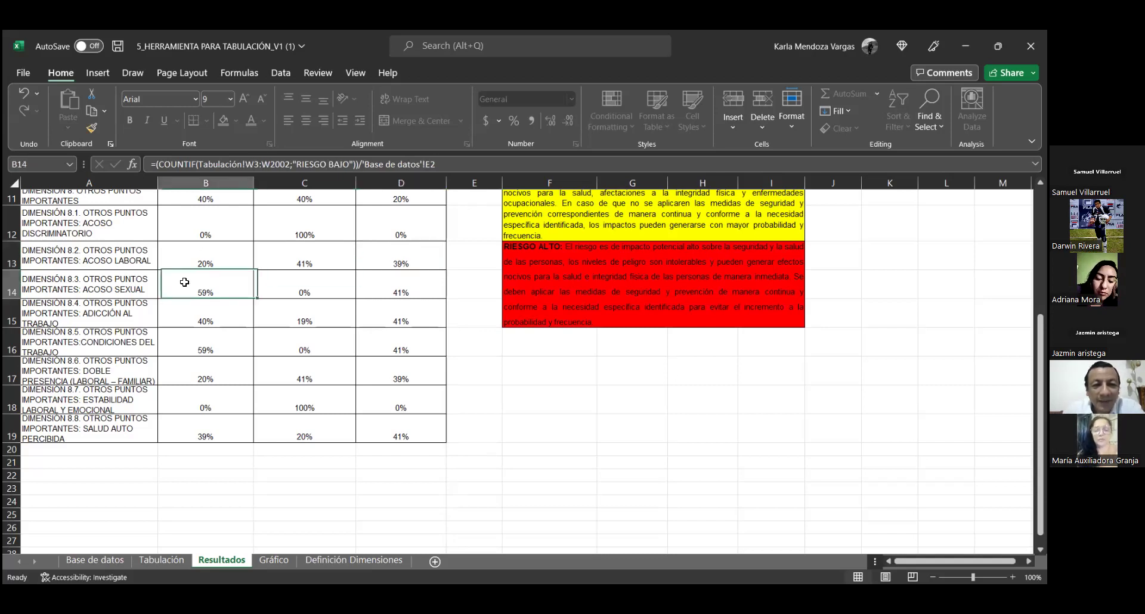
{"action": "left_click", "coordinate": [89, 290]}
{"action": "left_click", "coordinate": [190, 287]}
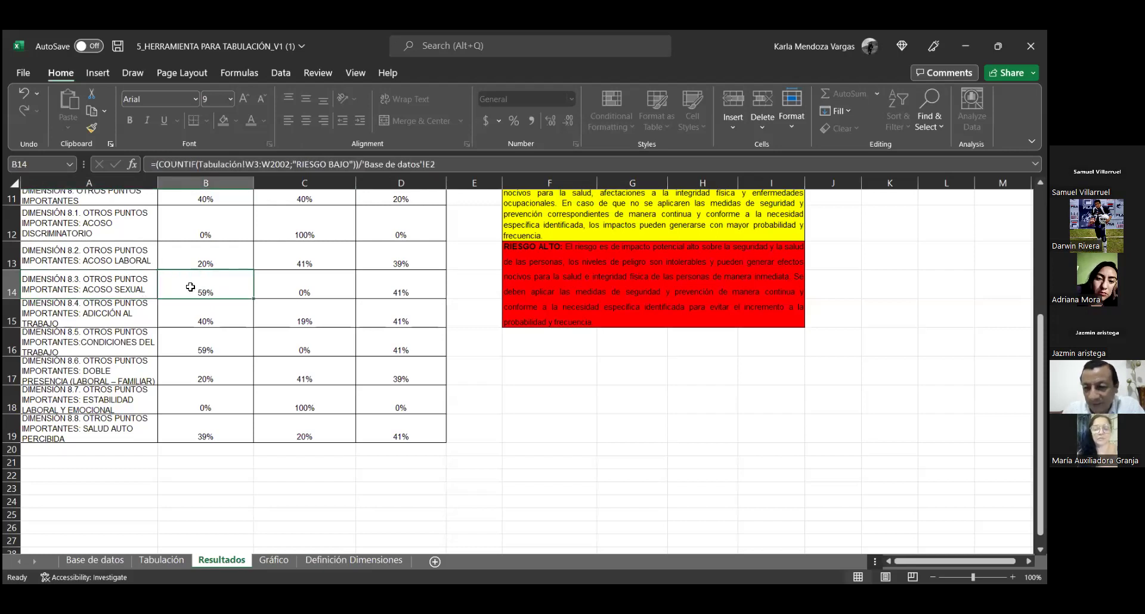
{"action": "left_click", "coordinate": [189, 253]}
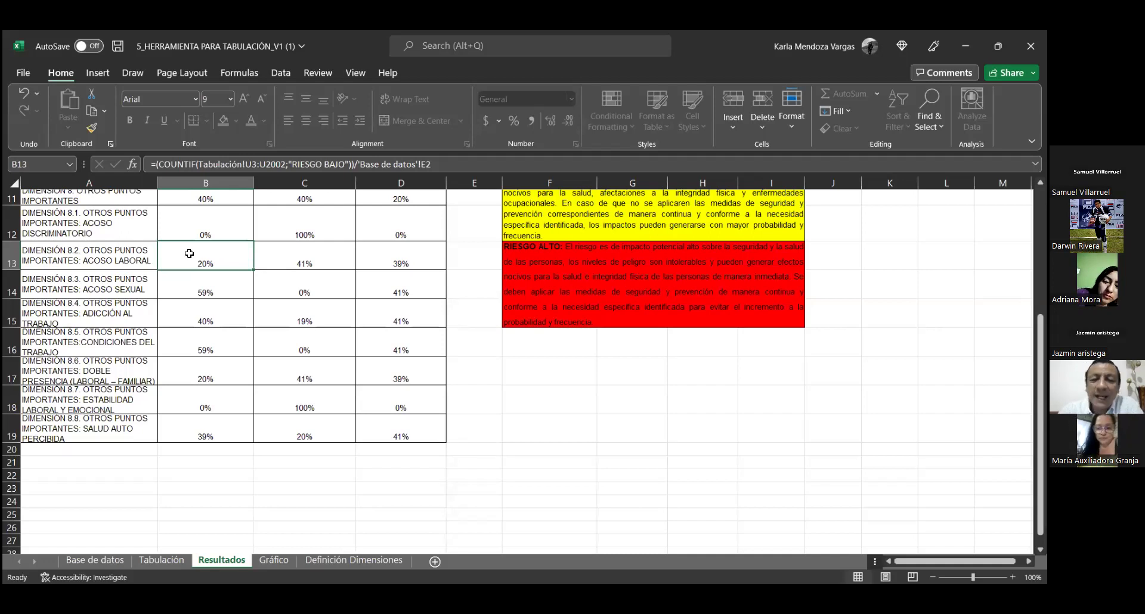
{"action": "key", "text": "Up"}
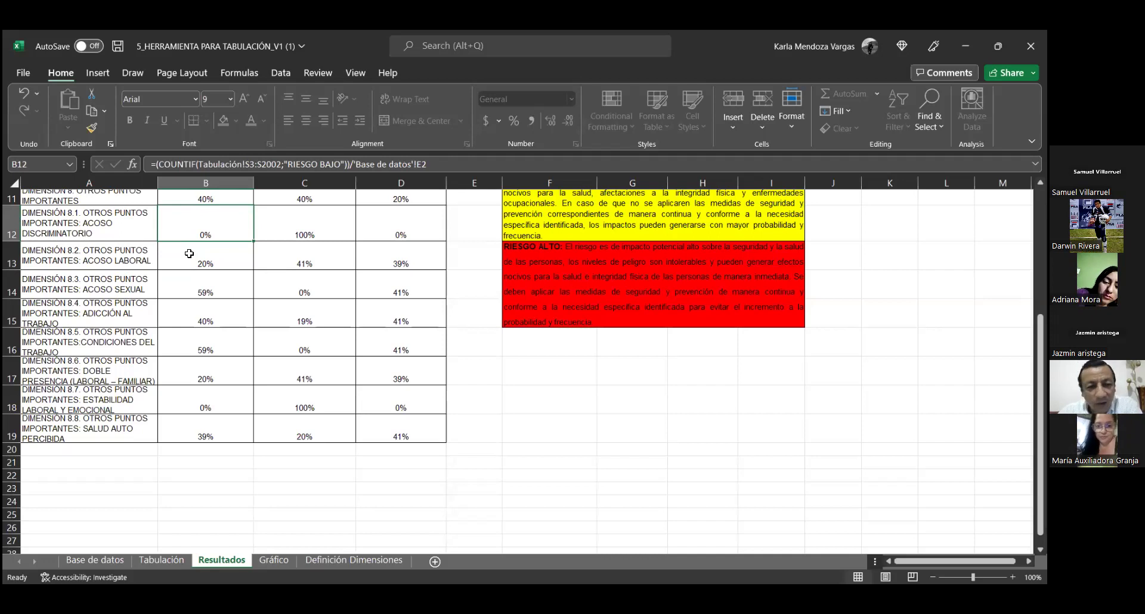
{"action": "left_click", "coordinate": [189, 254]}
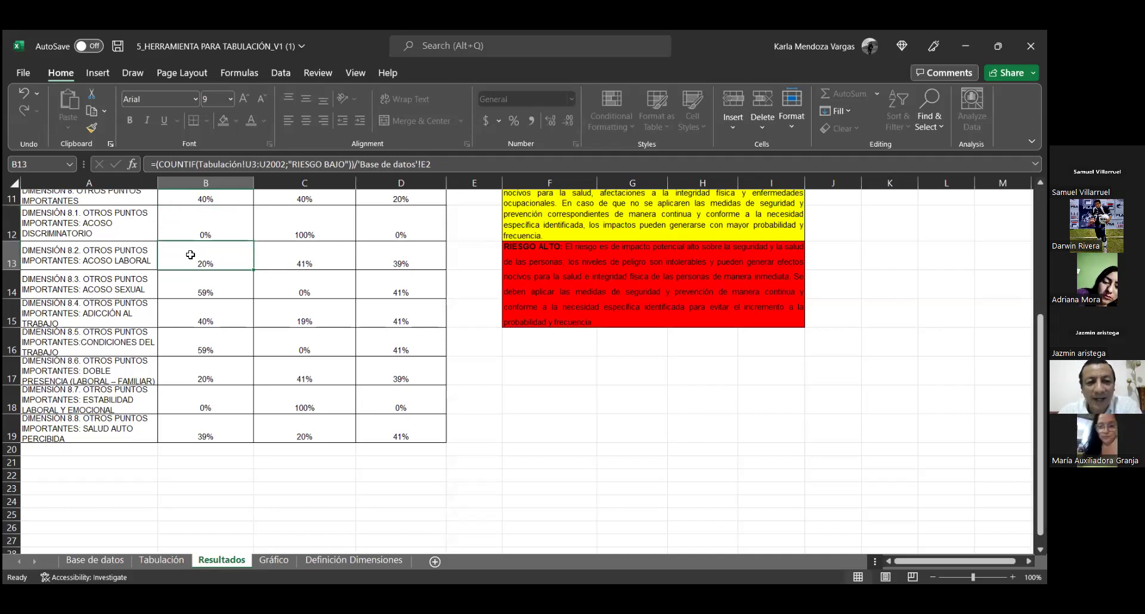
Step: Go through the Riesgo Bajo results from B14 down to Estabilidad laboral y emocional in B18, including its Riesgo Medio cell C18
{"action": "key", "text": "Down"}
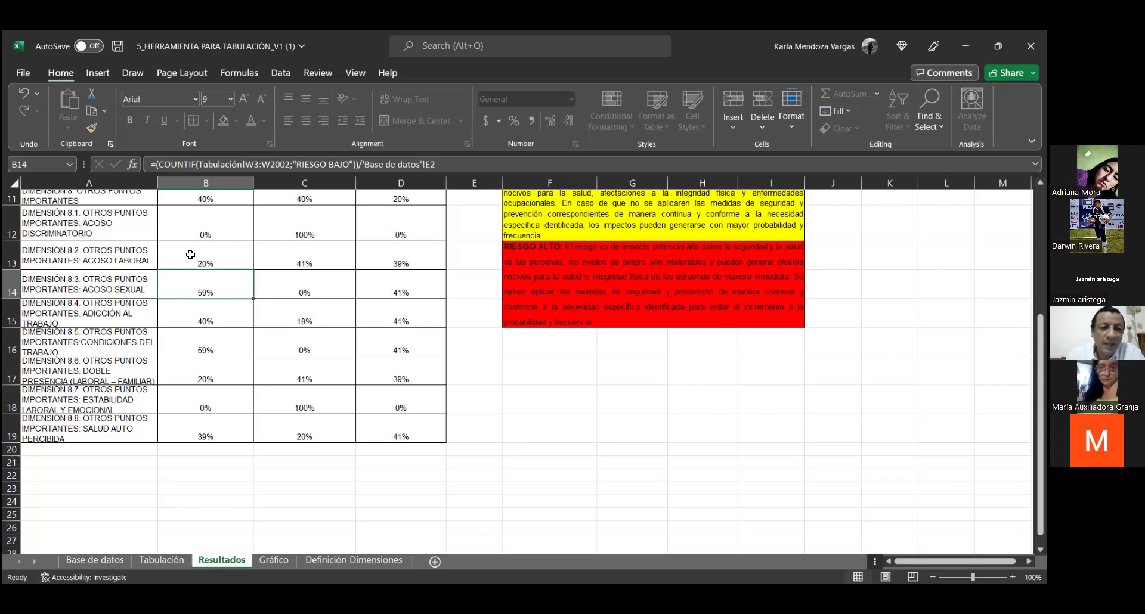
{"action": "key", "text": "Down"}
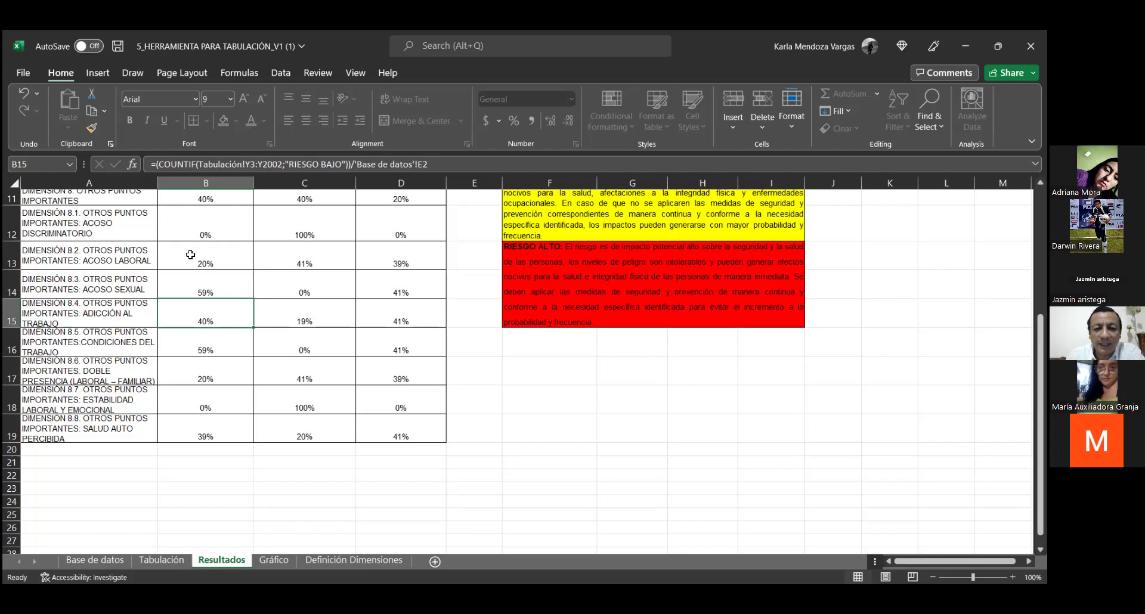
{"action": "key", "text": "Down"}
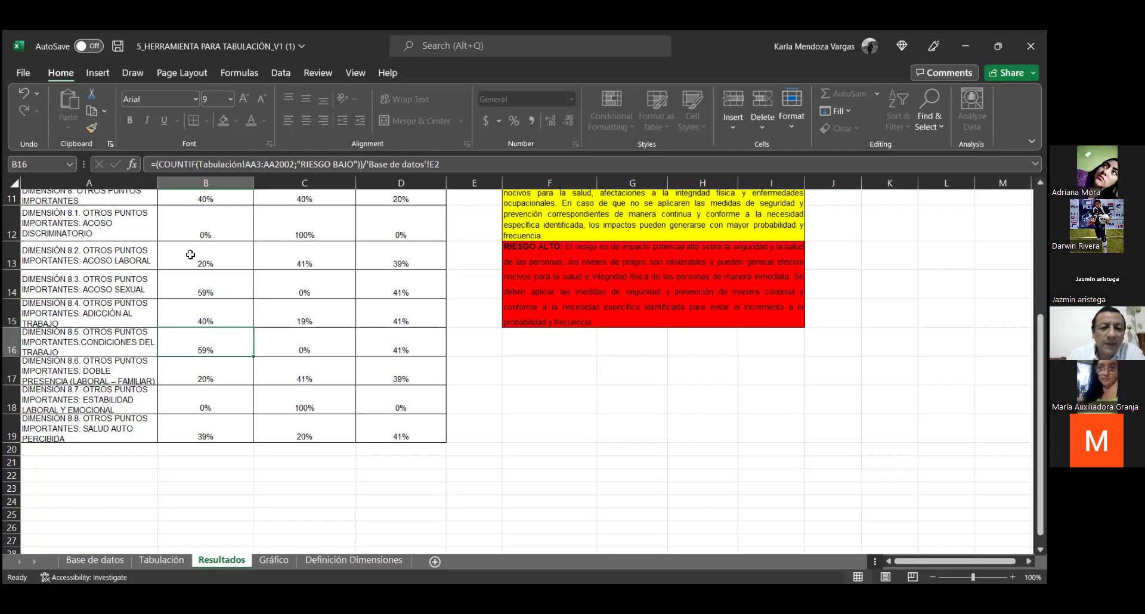
{"action": "key", "text": "Down"}
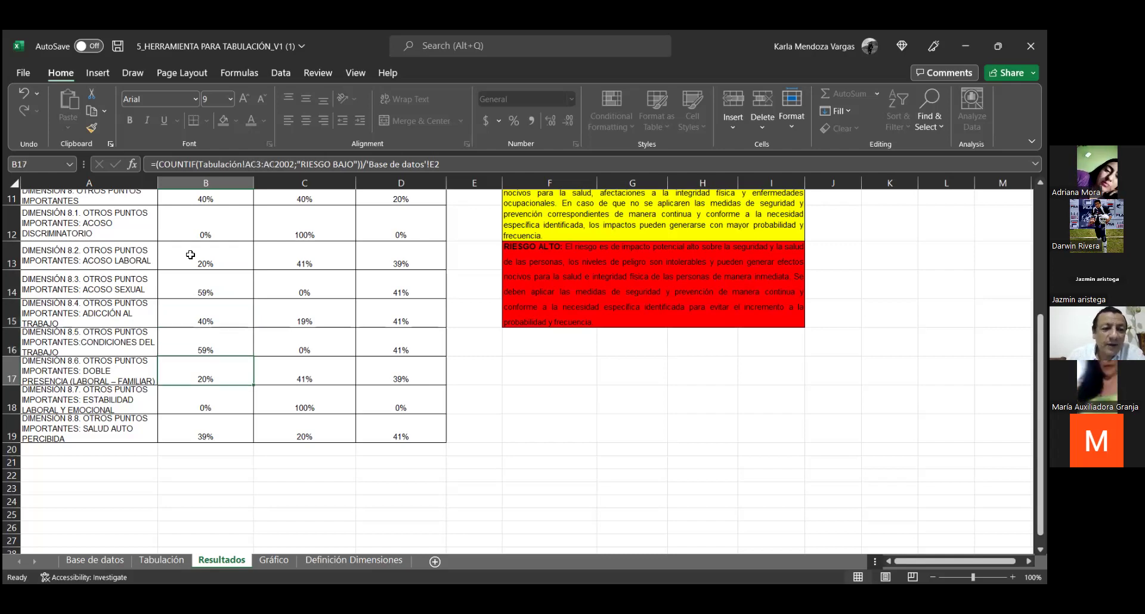
{"action": "key", "text": "Down"}
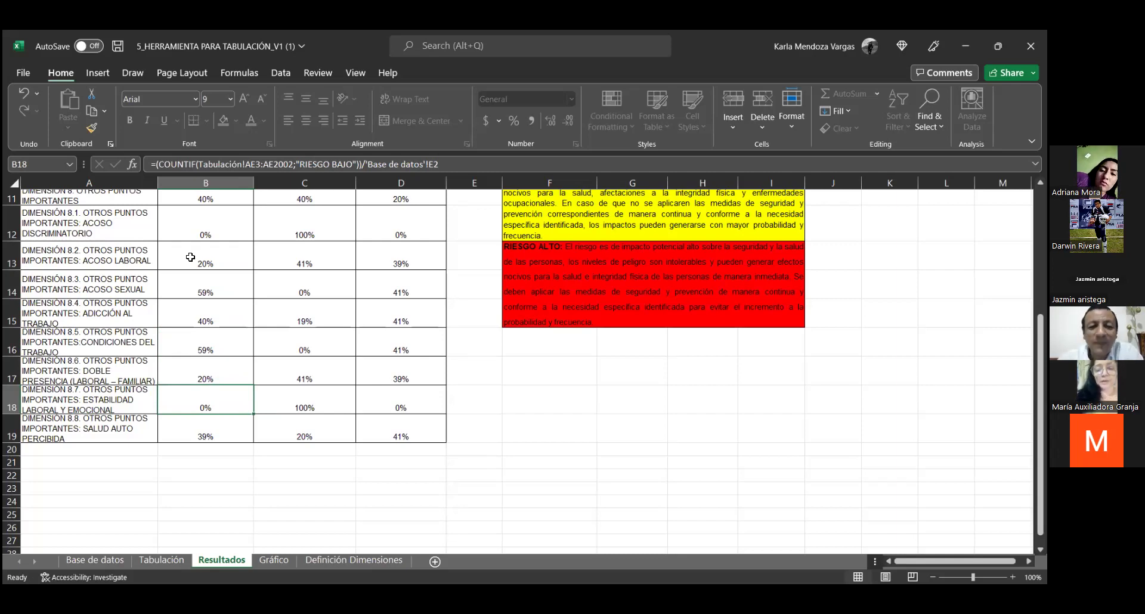
{"action": "key", "text": "Right"}
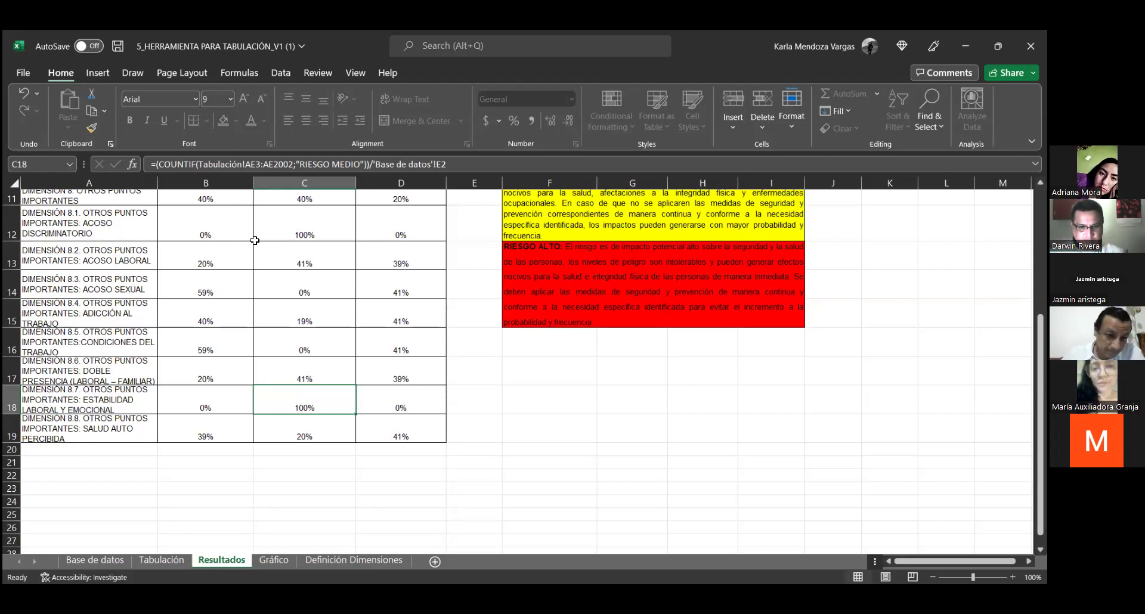
Step: Inspect the low, medium and high risk results of Salud auto percibida in B19 to D19
{"action": "left_click", "coordinate": [234, 437]}
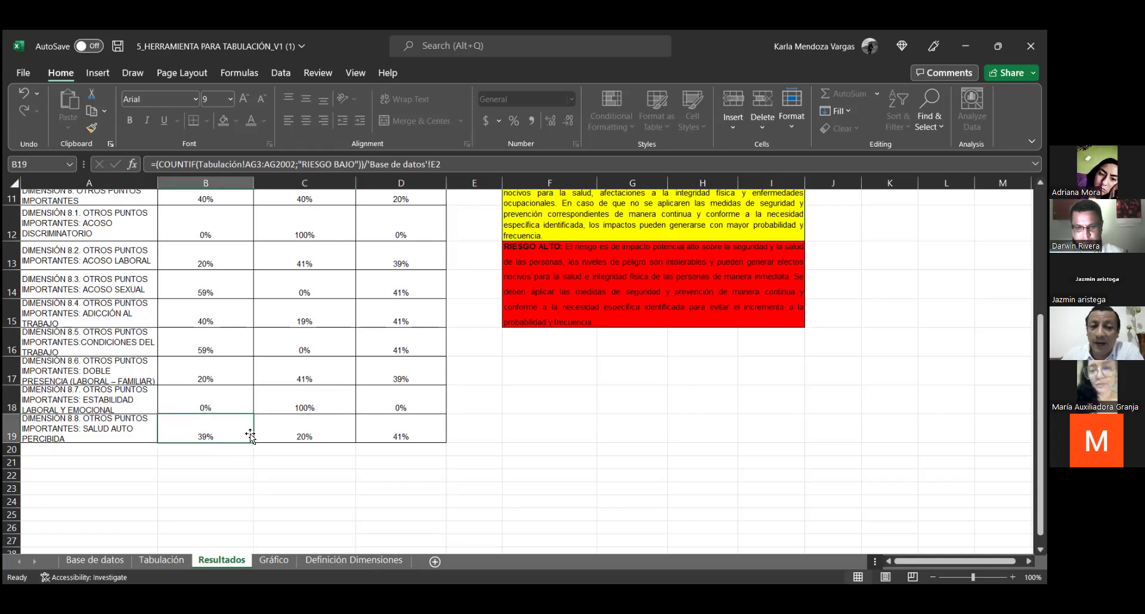
{"action": "left_click", "coordinate": [310, 438]}
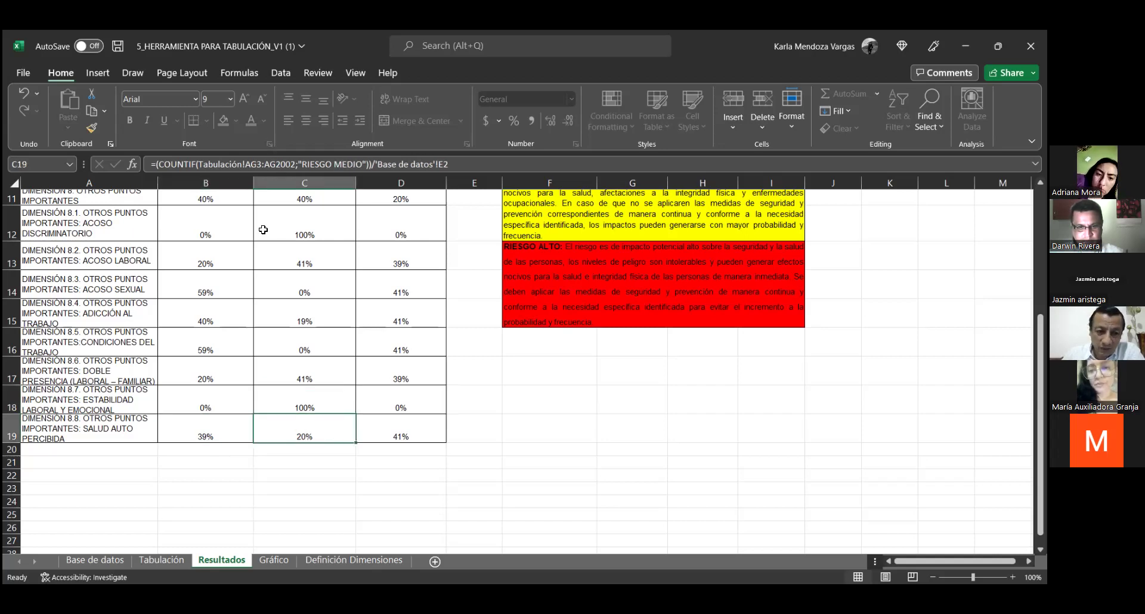
{"action": "left_click", "coordinate": [417, 428]}
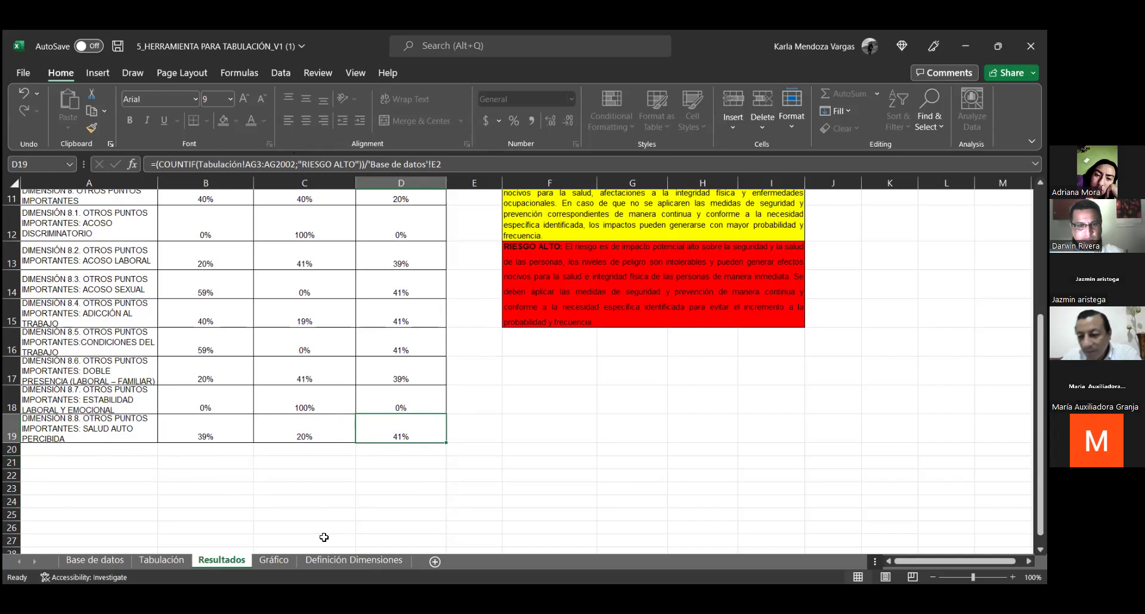
Step: Examine the Evaluación de riesgo psicosocial por dimensión chart on the Gráfico sheet, checking it against the Resultados table
{"action": "left_click", "coordinate": [273, 561]}
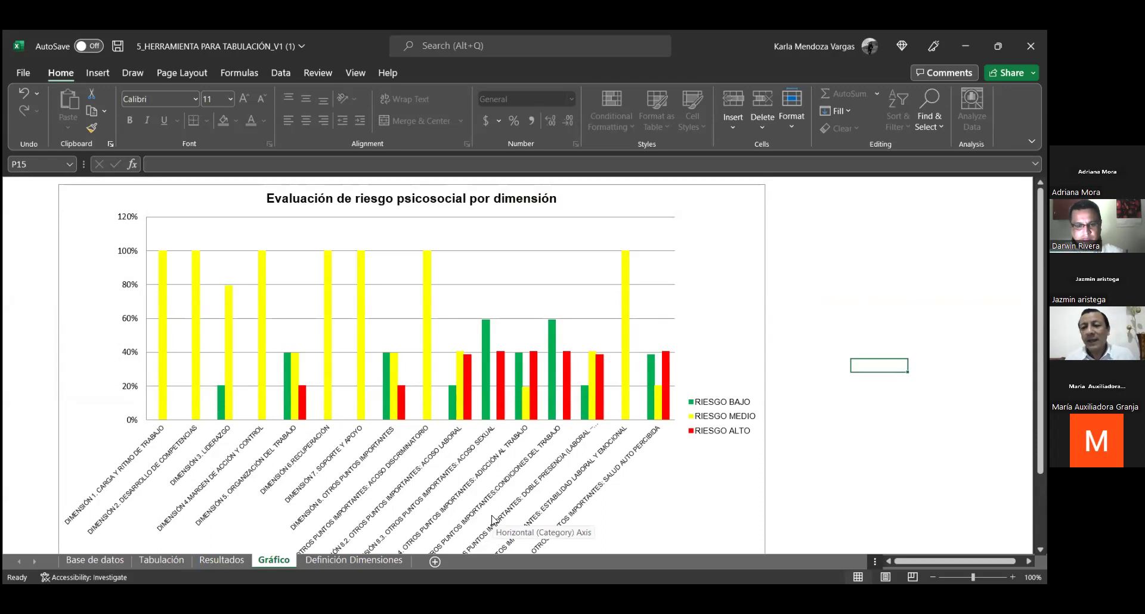
{"action": "left_click", "coordinate": [229, 563]}
{"action": "scroll", "coordinate": [362, 349], "scroll_direction": "up", "scroll_amount": 4}
{"action": "scroll", "coordinate": [362, 349], "scroll_direction": "down", "scroll_amount": 1}
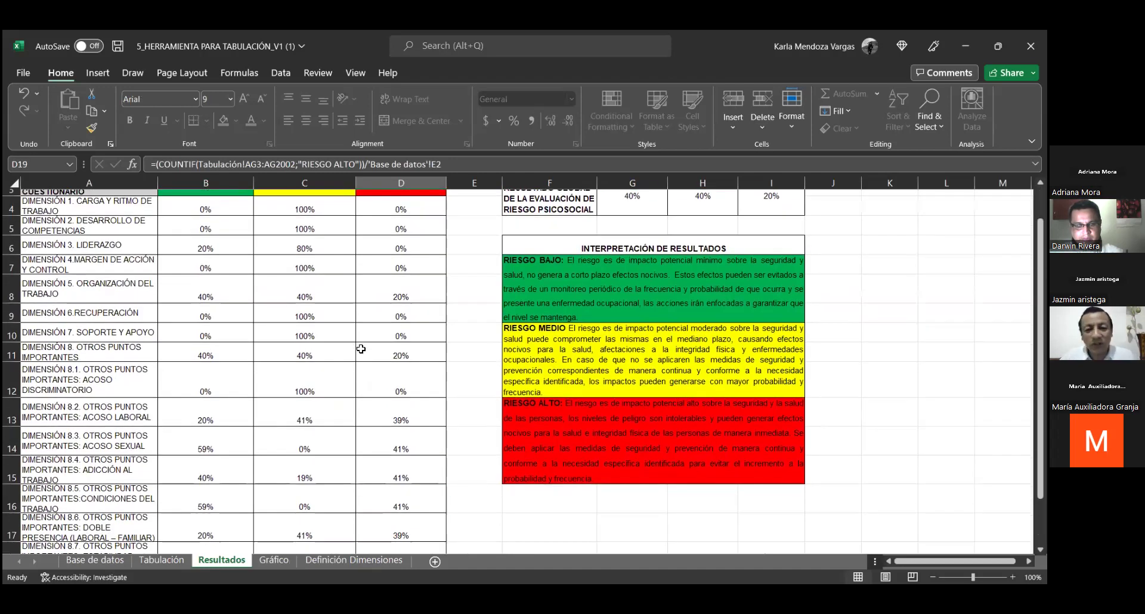
{"action": "left_click", "coordinate": [274, 561]}
{"action": "scroll", "coordinate": [354, 499], "scroll_direction": "down", "scroll_amount": 2}
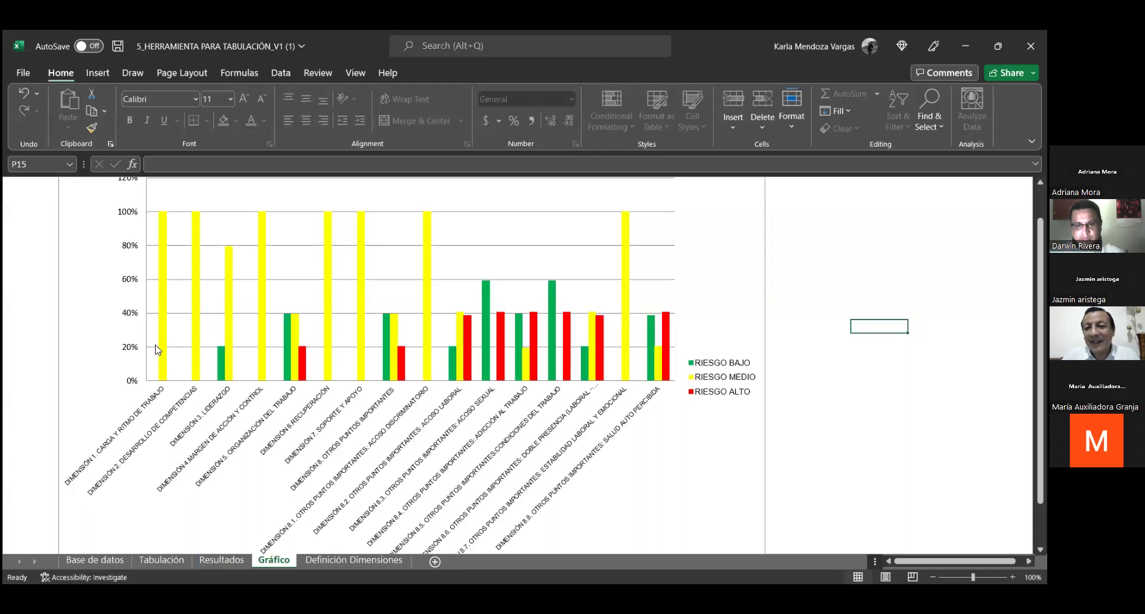
{"action": "mouse_move", "coordinate": [222, 366]}
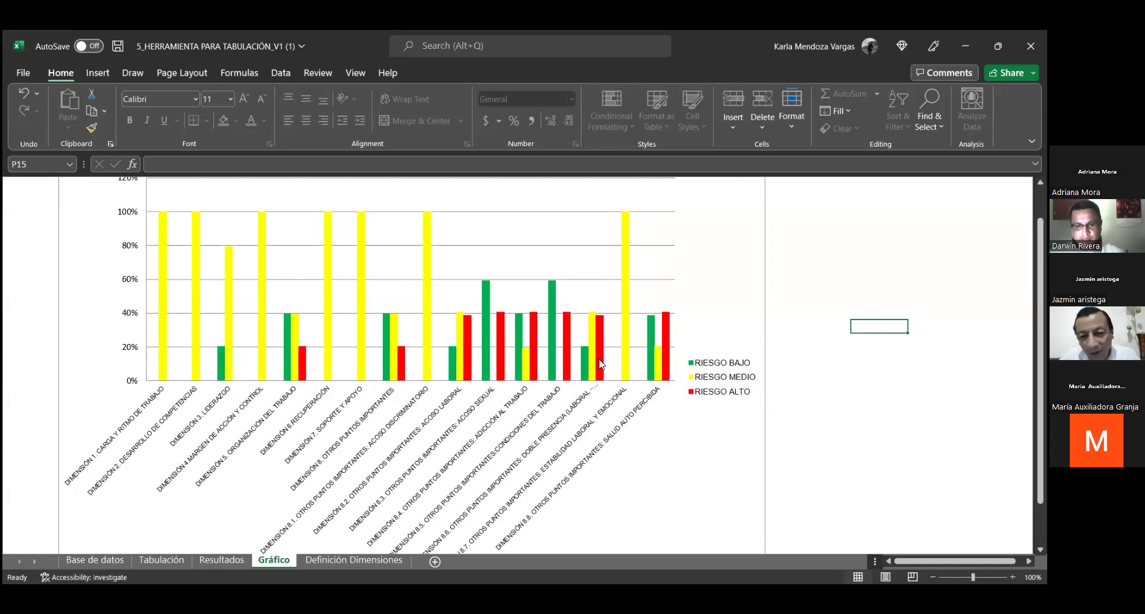
Step: Return from the dimension chart to the Base de datos sheet and inspect the Cuestionario 1 answers to ITEM 1 and ITEM 2
{"action": "mouse_move", "coordinate": [628, 365]}
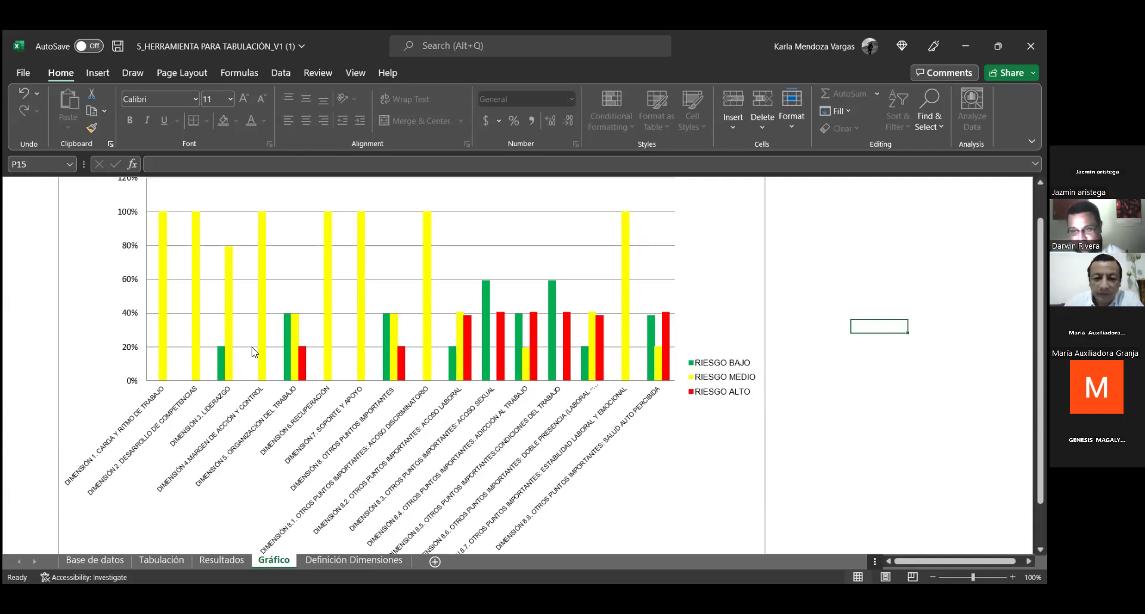
{"action": "left_click", "coordinate": [87, 559]}
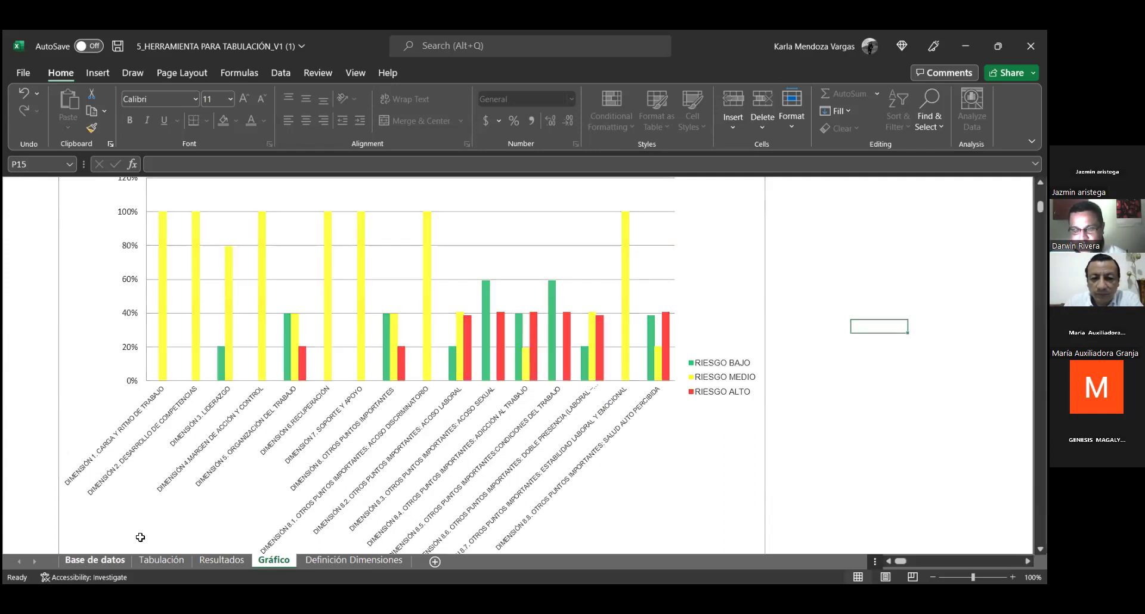
{"action": "scroll", "coordinate": [311, 505], "scroll_direction": "down", "scroll_amount": 2}
{"action": "scroll", "coordinate": [311, 506], "scroll_direction": "up", "scroll_amount": 20}
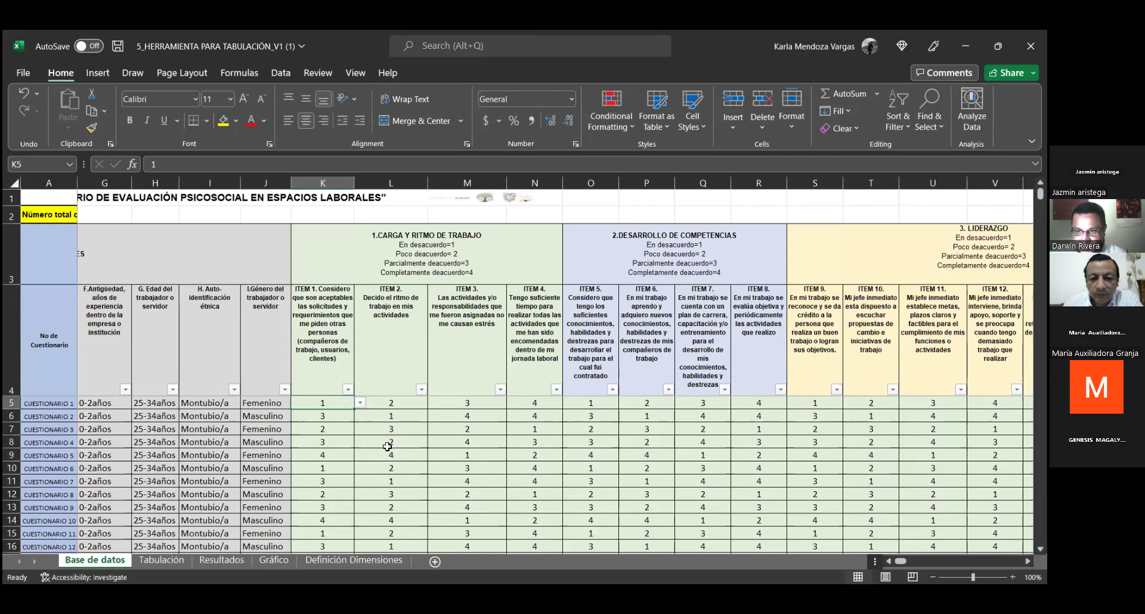
{"action": "left_click", "coordinate": [364, 403]}
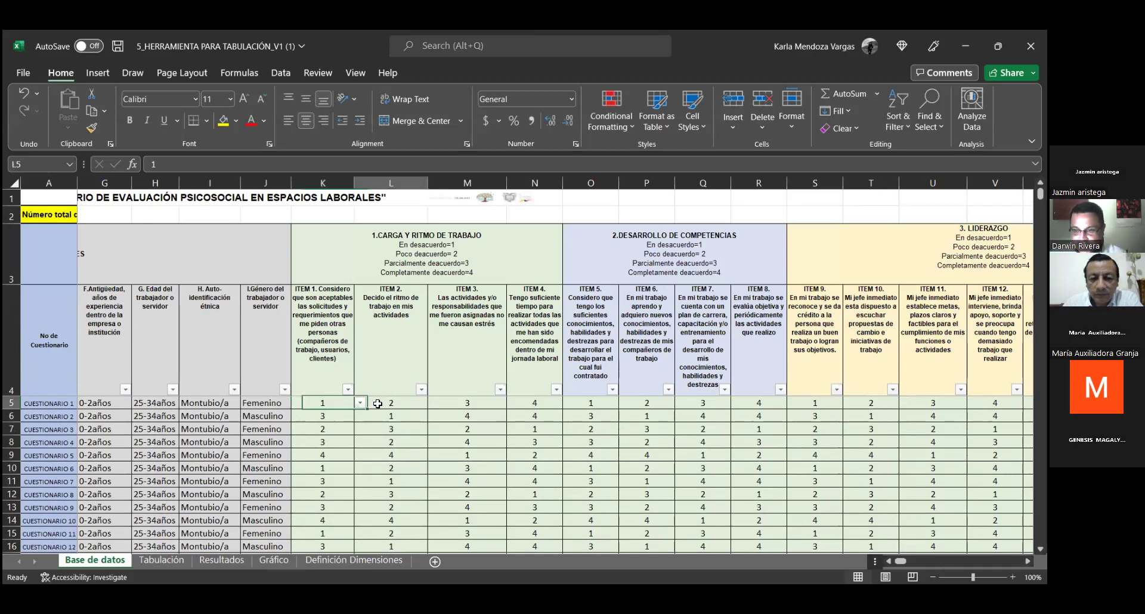
{"action": "left_click", "coordinate": [328, 406]}
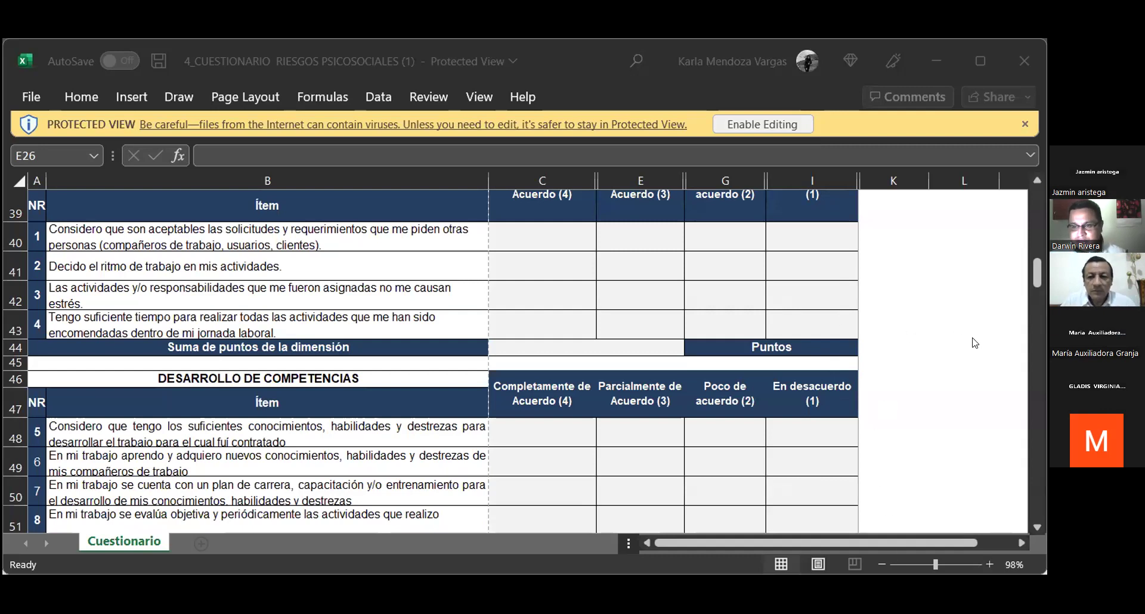
Step: Review the instructions and the Datos Generales section of the 4_CUESTIONARIO RIESGOS PSICOSOCIALES workbook
{"action": "scroll", "coordinate": [875, 435], "scroll_direction": "up", "scroll_amount": 7}
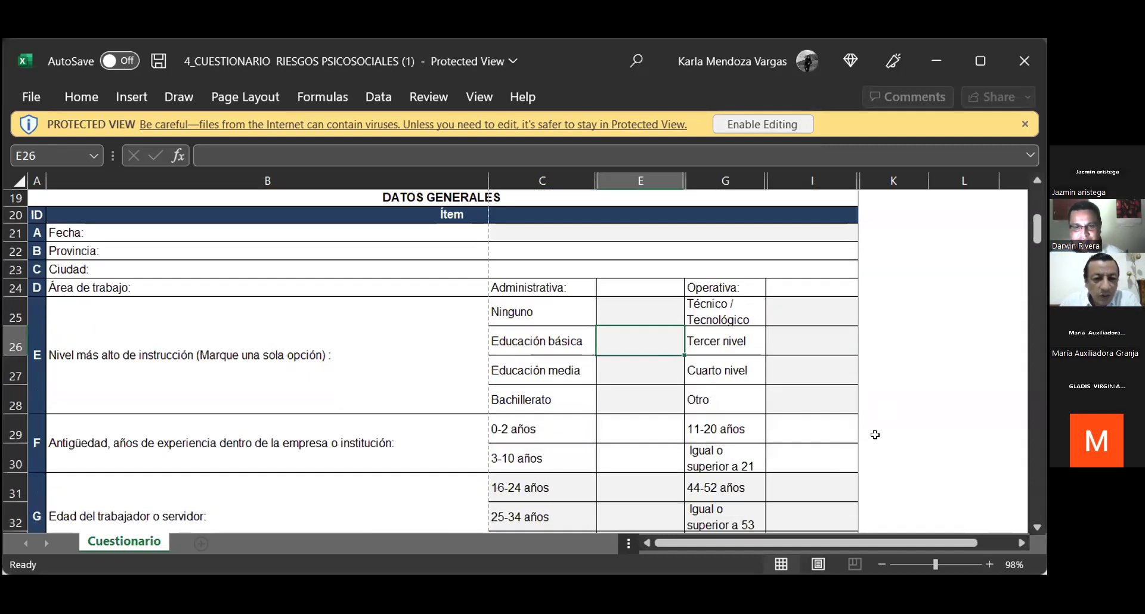
{"action": "scroll", "coordinate": [875, 435], "scroll_direction": "up", "scroll_amount": 6}
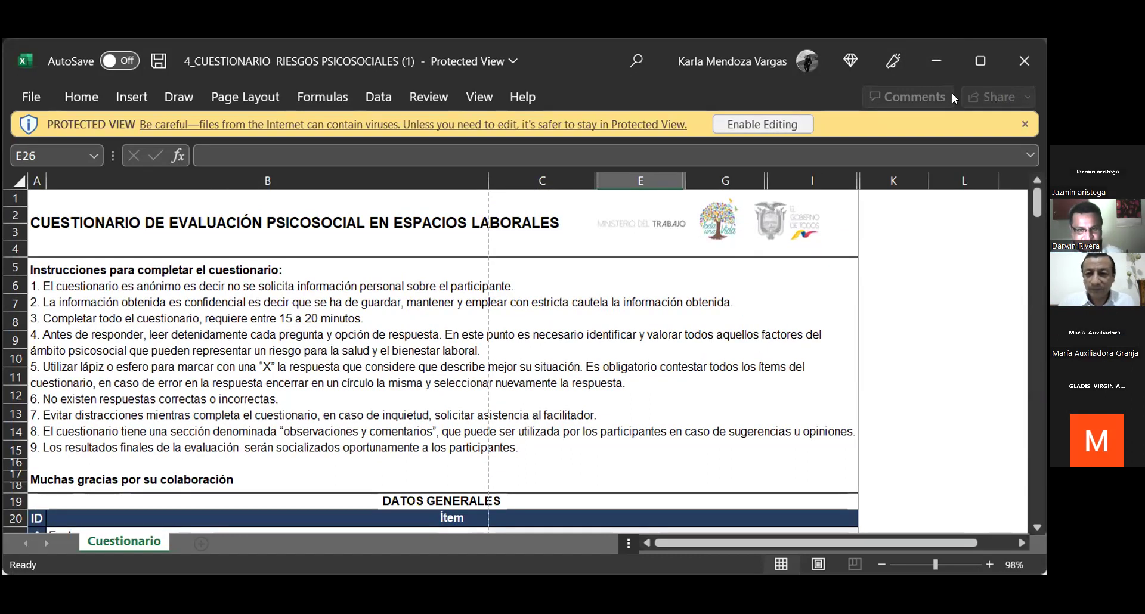
{"action": "scroll", "coordinate": [933, 407], "scroll_direction": "down", "scroll_amount": 7}
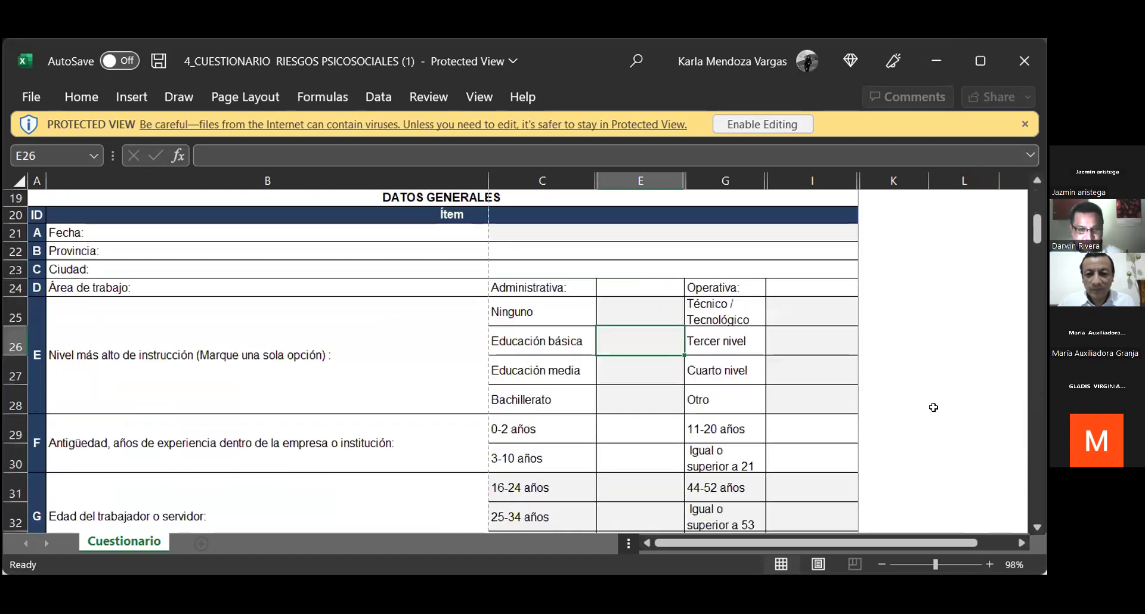
{"action": "scroll", "coordinate": [934, 408], "scroll_direction": "up", "scroll_amount": 2}
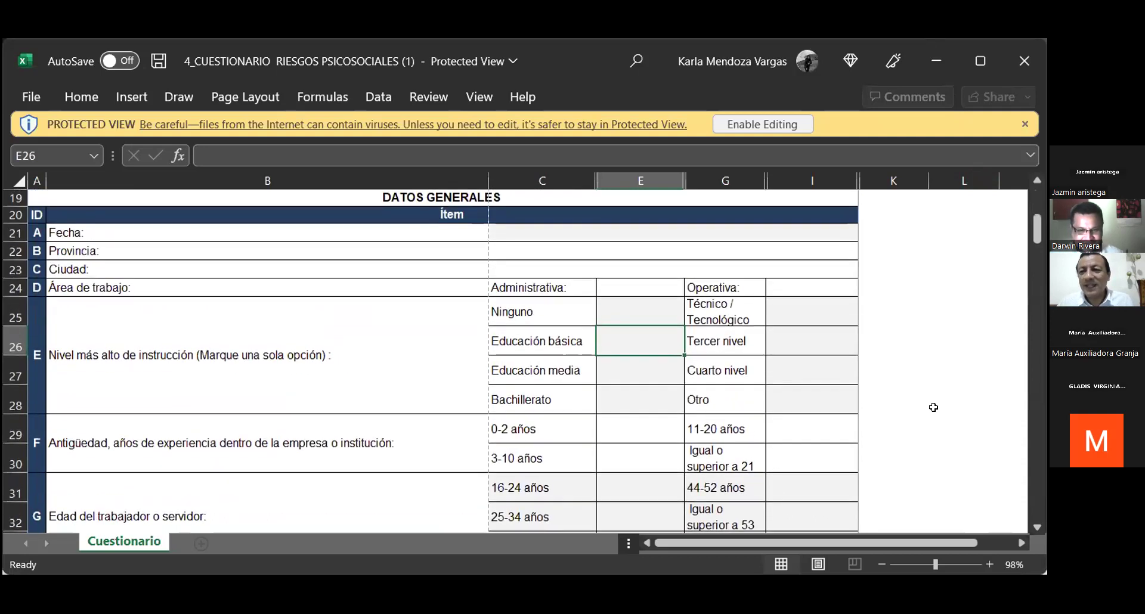
{"action": "scroll", "coordinate": [934, 407], "scroll_direction": "up", "scroll_amount": 3}
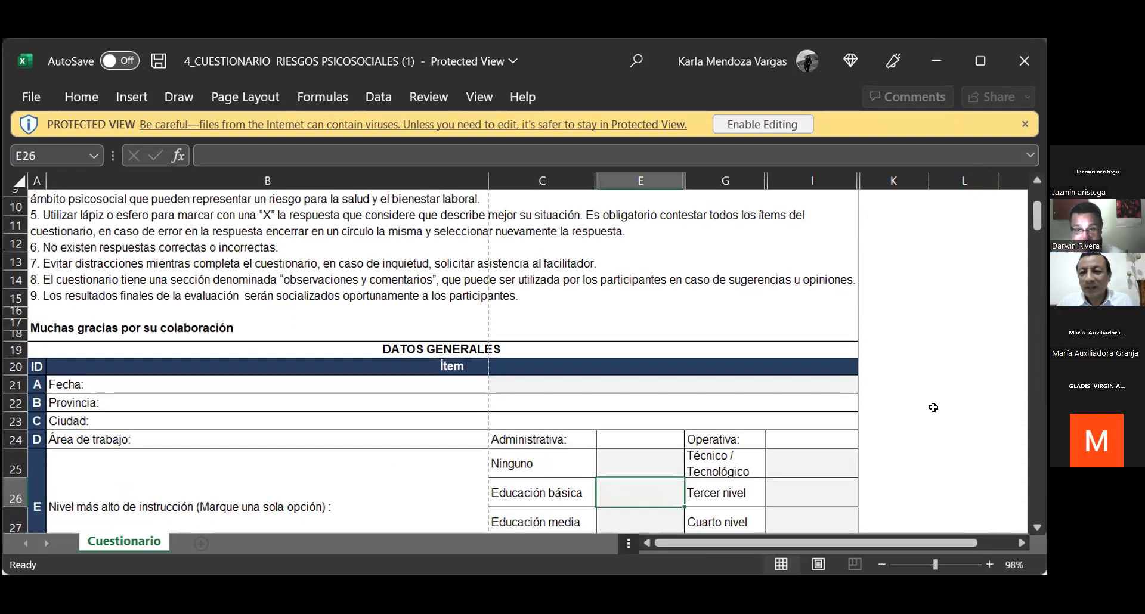
{"action": "scroll", "coordinate": [933, 407], "scroll_direction": "up", "scroll_amount": 1}
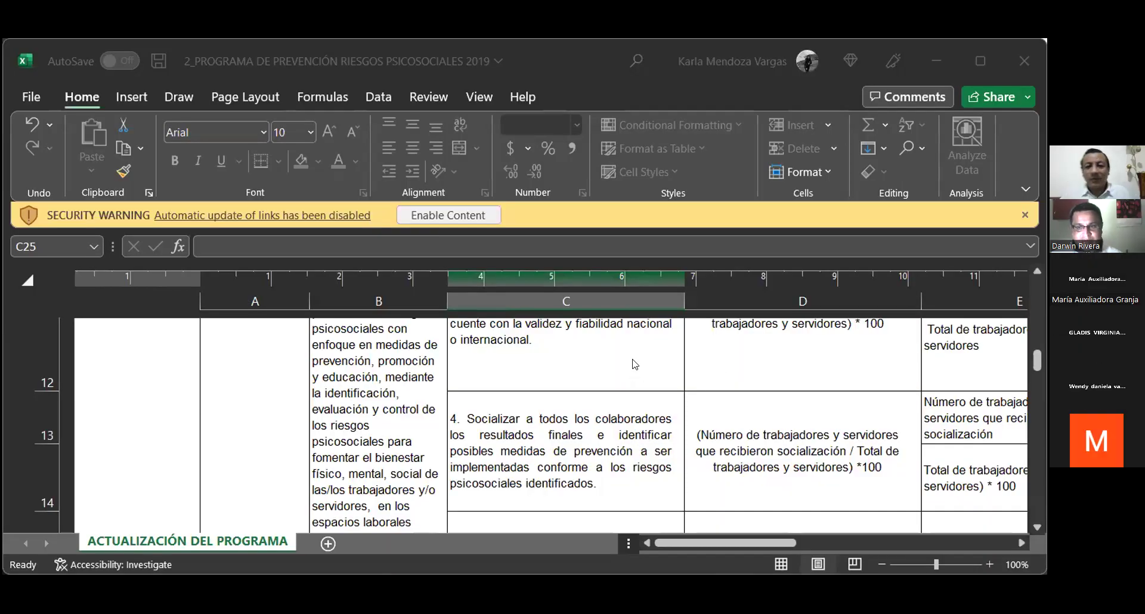
Step: Maximize the 2_PROGRAMA DE PREVENCIÓN RIESGOS PSICOSOCIALES 2019 workbook and look over its company fields, column headings and first activities
{"action": "scroll", "coordinate": [634, 358], "scroll_direction": "up", "scroll_amount": 2}
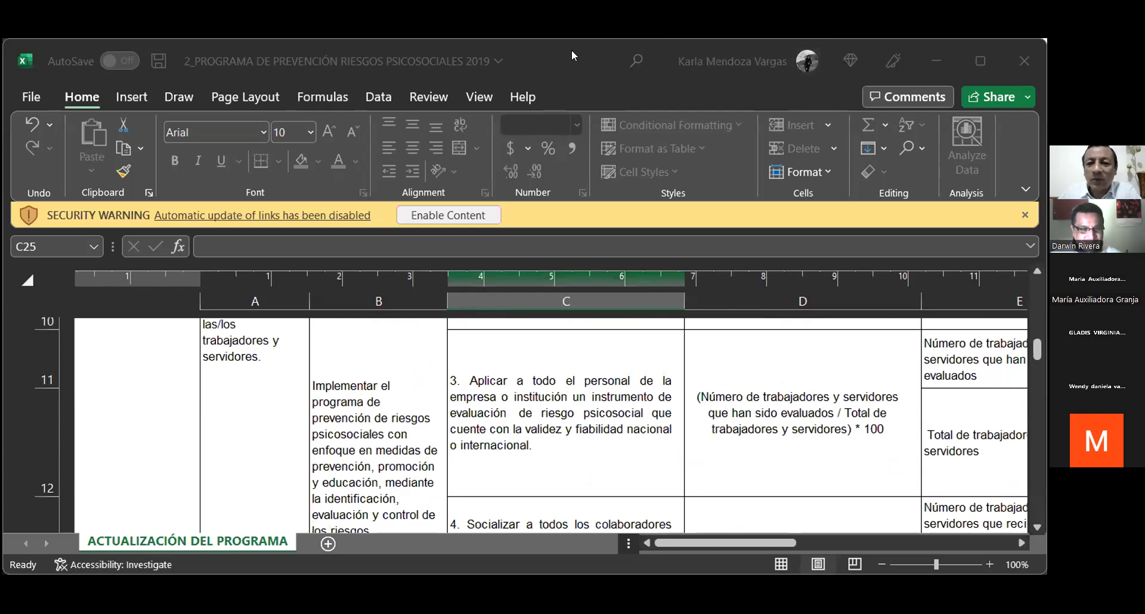
{"action": "left_click", "coordinate": [980, 62]}
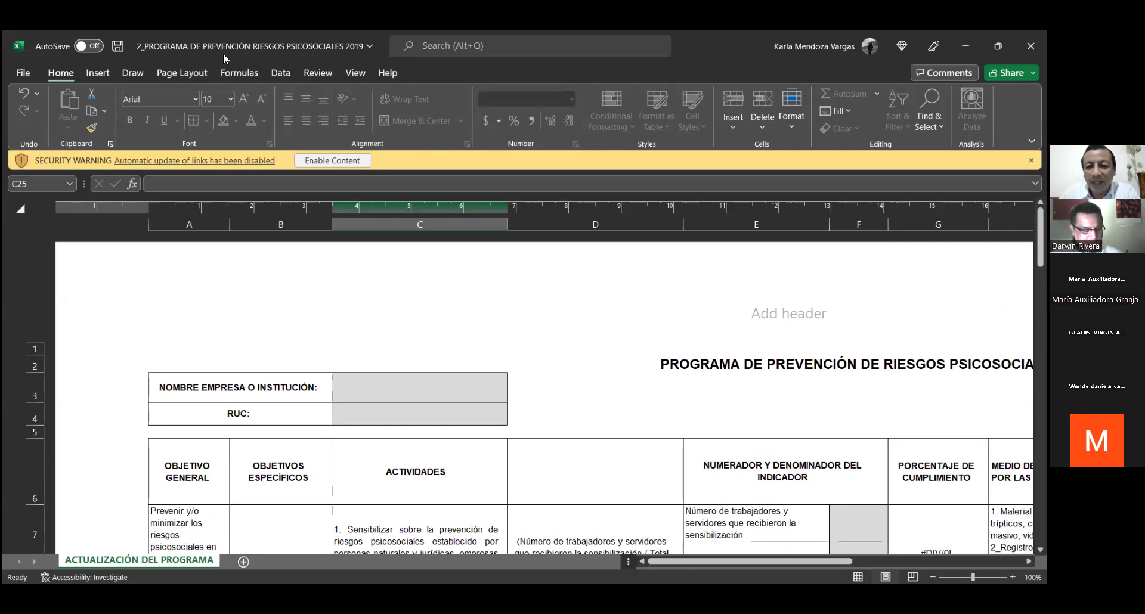
{"action": "mouse_move", "coordinate": [710, 563]}
{"action": "left_mouse_down"}
{"action": "mouse_move", "coordinate": [802, 565]}
{"action": "mouse_move", "coordinate": [698, 555]}
{"action": "left_mouse_up"}
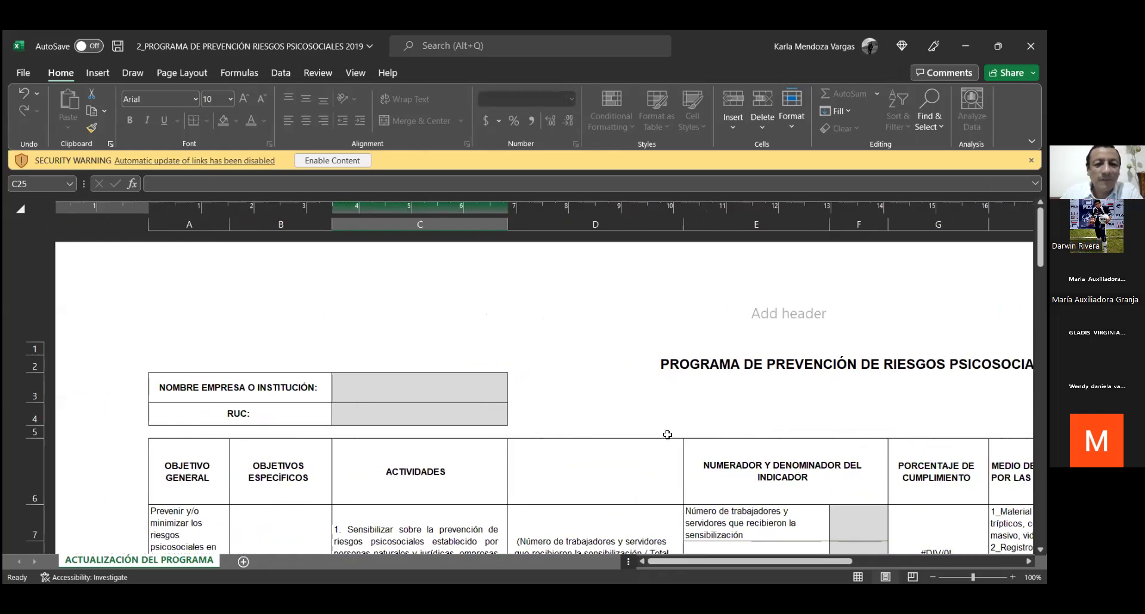
{"action": "scroll", "coordinate": [667, 435], "scroll_direction": "down", "scroll_amount": 1}
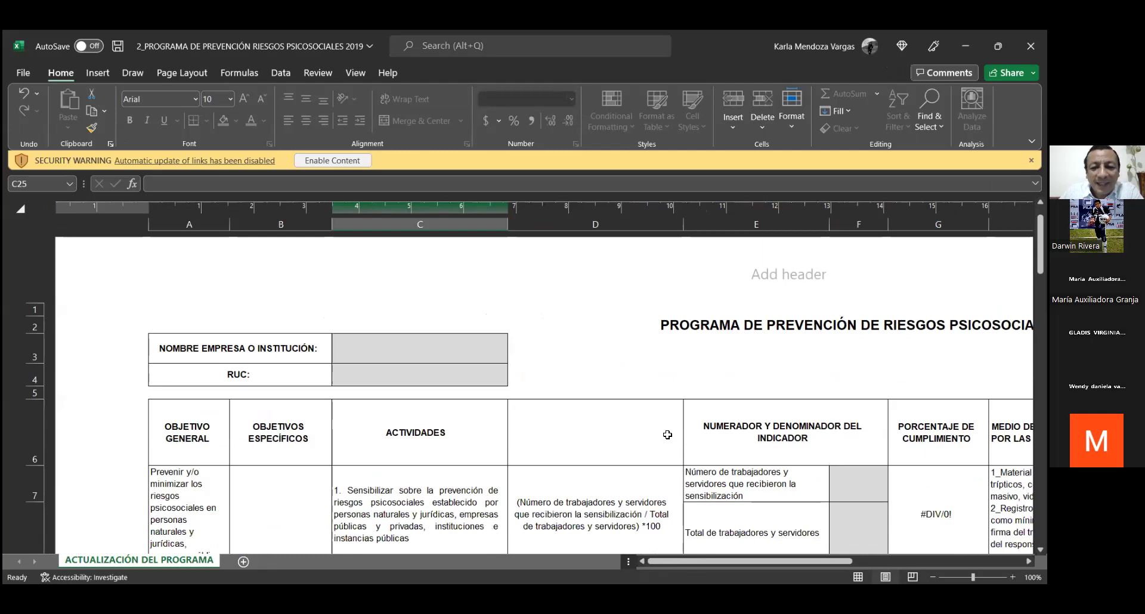
{"action": "scroll", "coordinate": [667, 435], "scroll_direction": "down", "scroll_amount": 1}
{"action": "scroll", "coordinate": [667, 435], "scroll_direction": "down", "scroll_amount": 3}
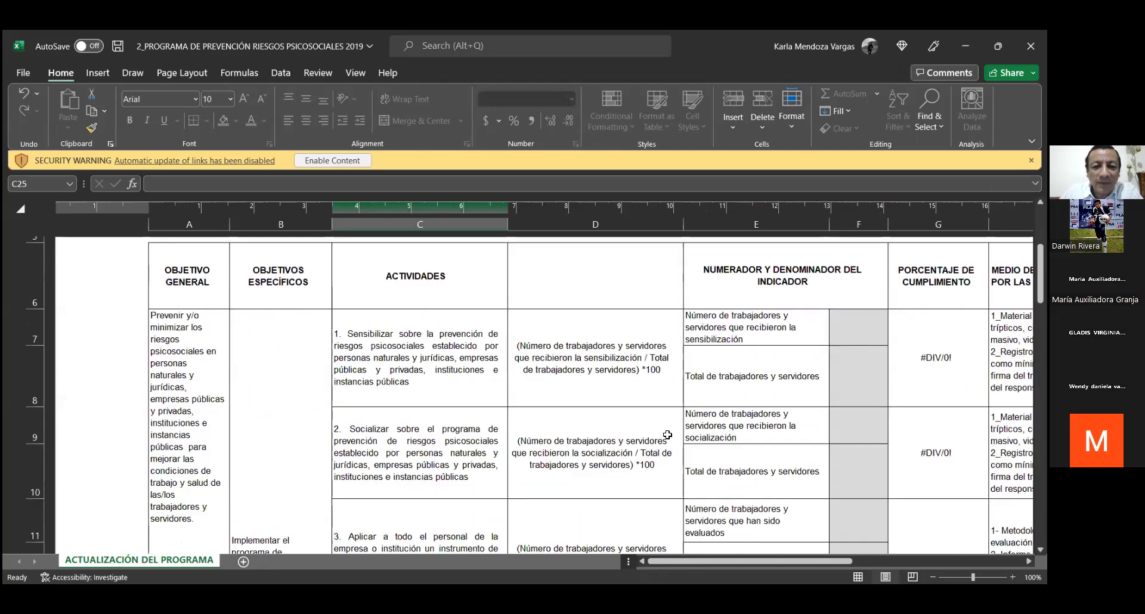
{"action": "scroll", "coordinate": [667, 435], "scroll_direction": "down", "scroll_amount": 1}
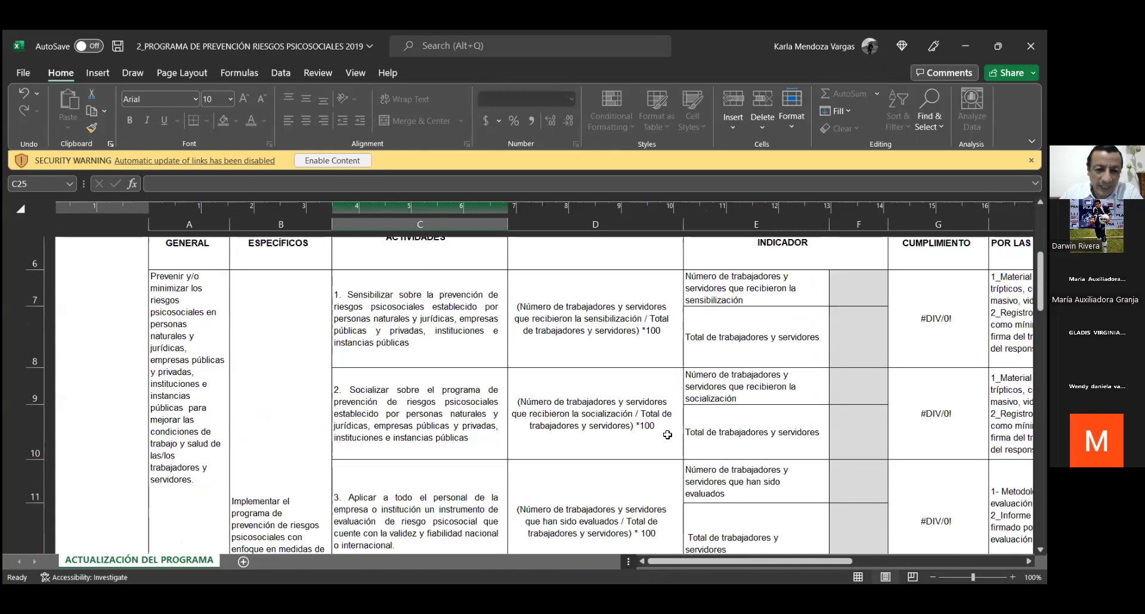
Step: Go through activities 1 to 3 in the Actividades column: raising awareness, presenting the programme and applying the evaluation instrument
{"action": "left_click", "coordinate": [396, 355]}
{"action": "left_click", "coordinate": [448, 426]}
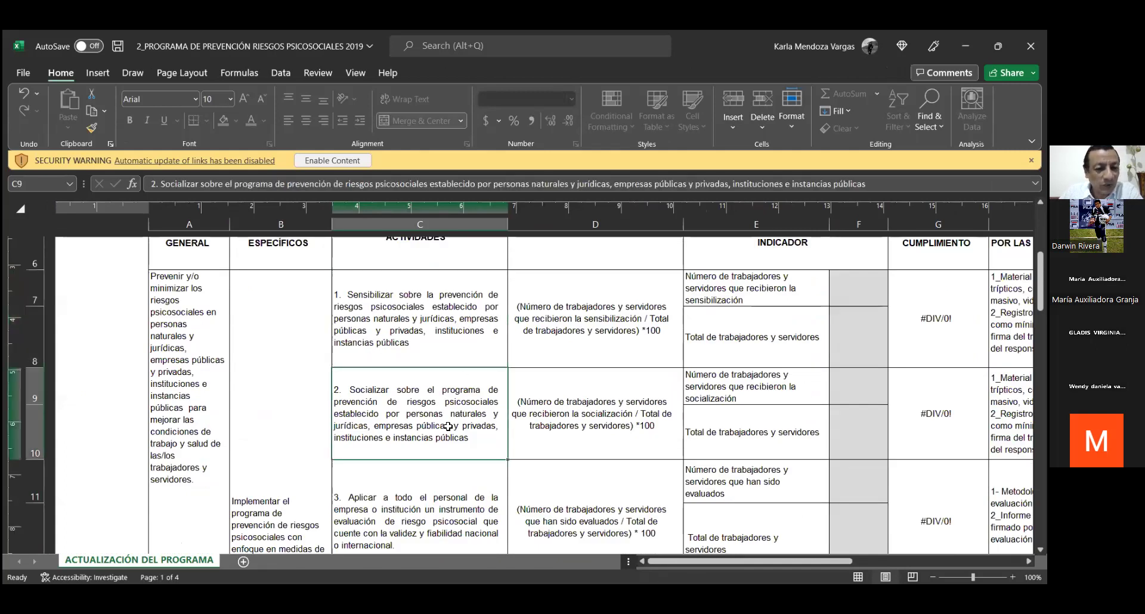
{"action": "scroll", "coordinate": [448, 426], "scroll_direction": "down", "scroll_amount": 1}
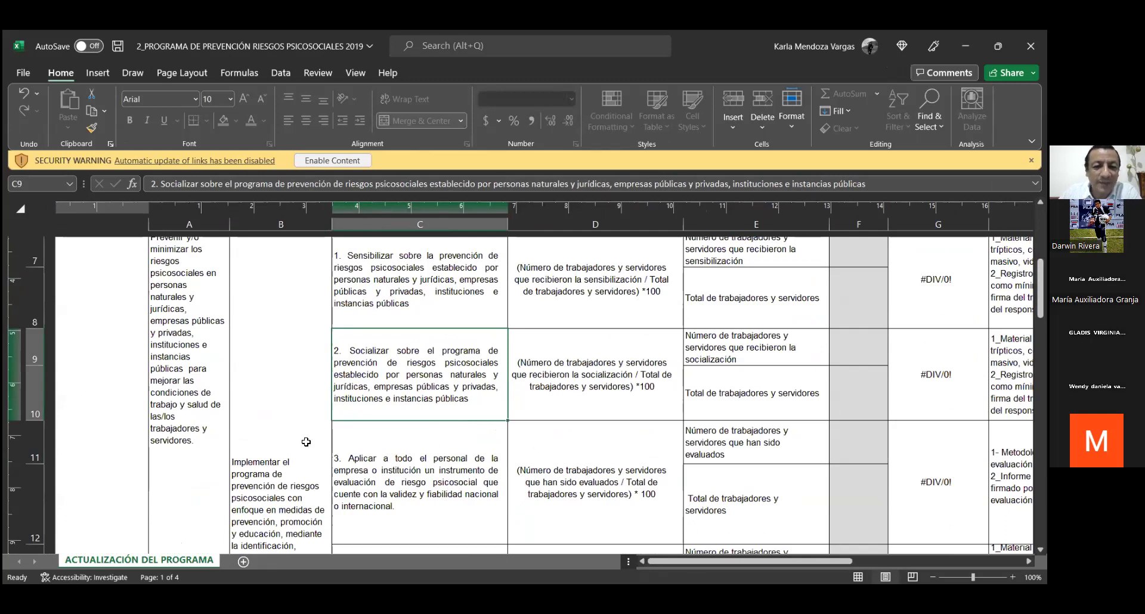
{"action": "scroll", "coordinate": [393, 436], "scroll_direction": "down", "scroll_amount": 1}
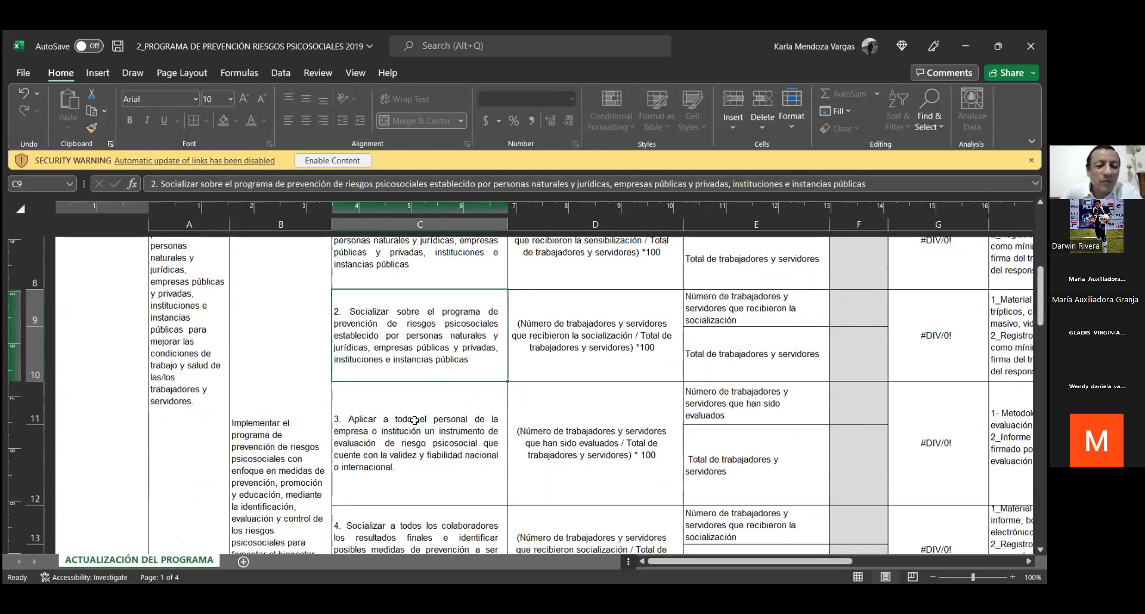
{"action": "left_click", "coordinate": [414, 420]}
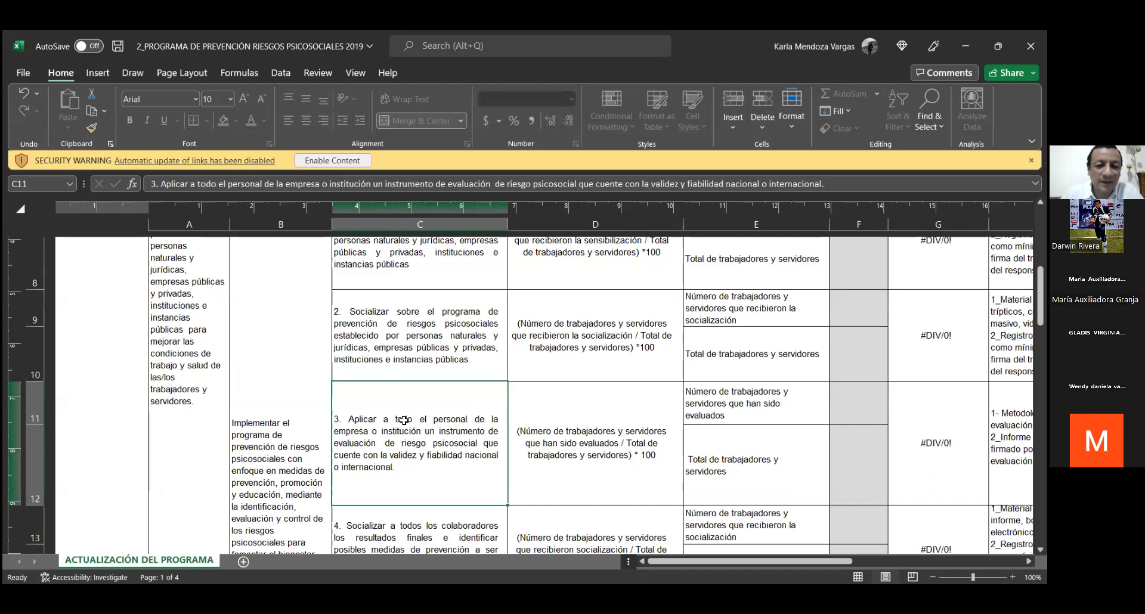
Step: Read activity 4 on sharing the final results in C13 and activity 5 on the action plan in C15
{"action": "scroll", "coordinate": [404, 421], "scroll_direction": "down", "scroll_amount": 1}
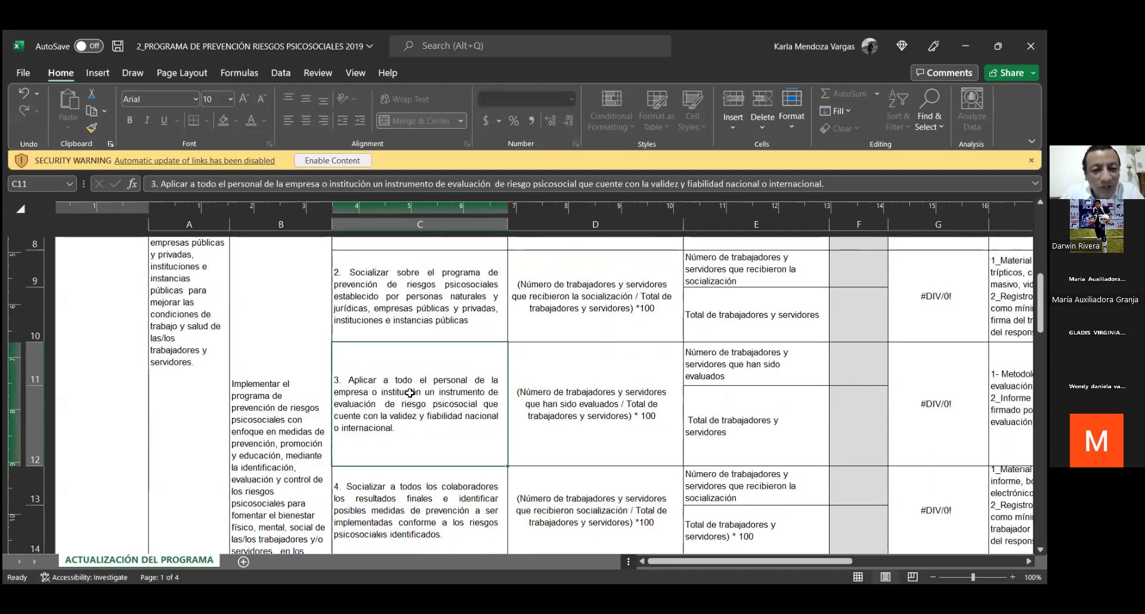
{"action": "scroll", "coordinate": [409, 393], "scroll_direction": "down", "scroll_amount": 3}
{"action": "left_click", "coordinate": [404, 400]}
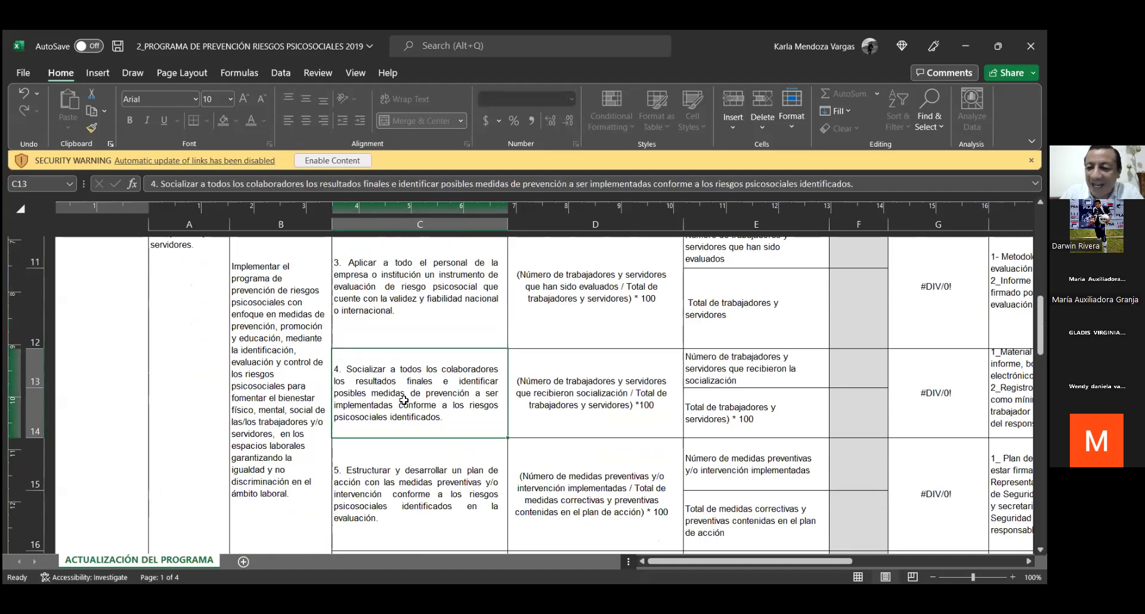
{"action": "scroll", "coordinate": [403, 400], "scroll_direction": "down", "scroll_amount": 1}
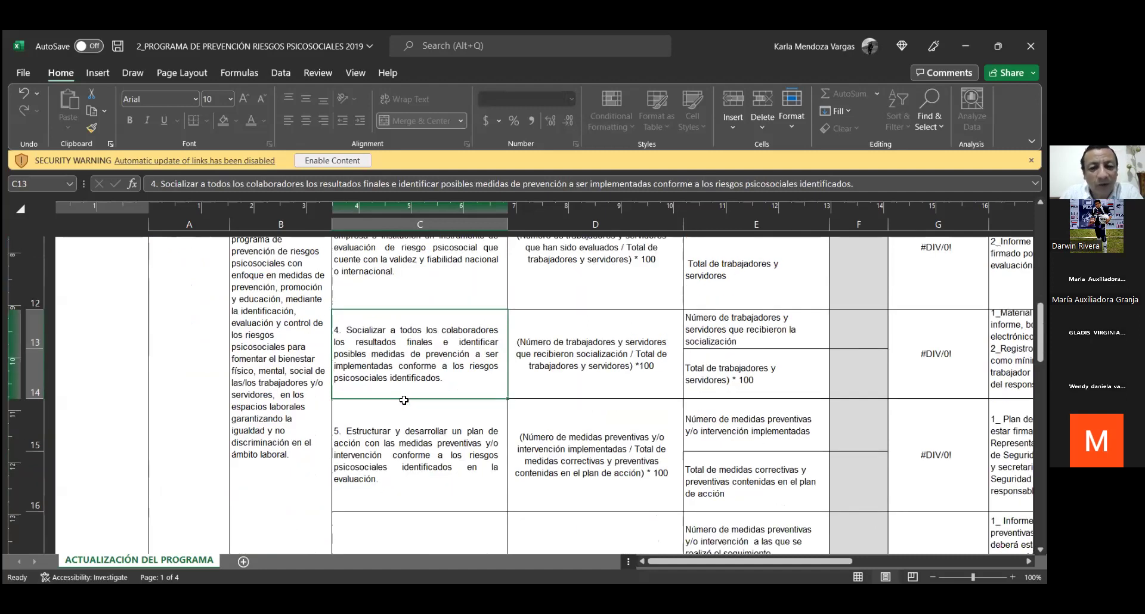
{"action": "scroll", "coordinate": [404, 400], "scroll_direction": "down", "scroll_amount": 2}
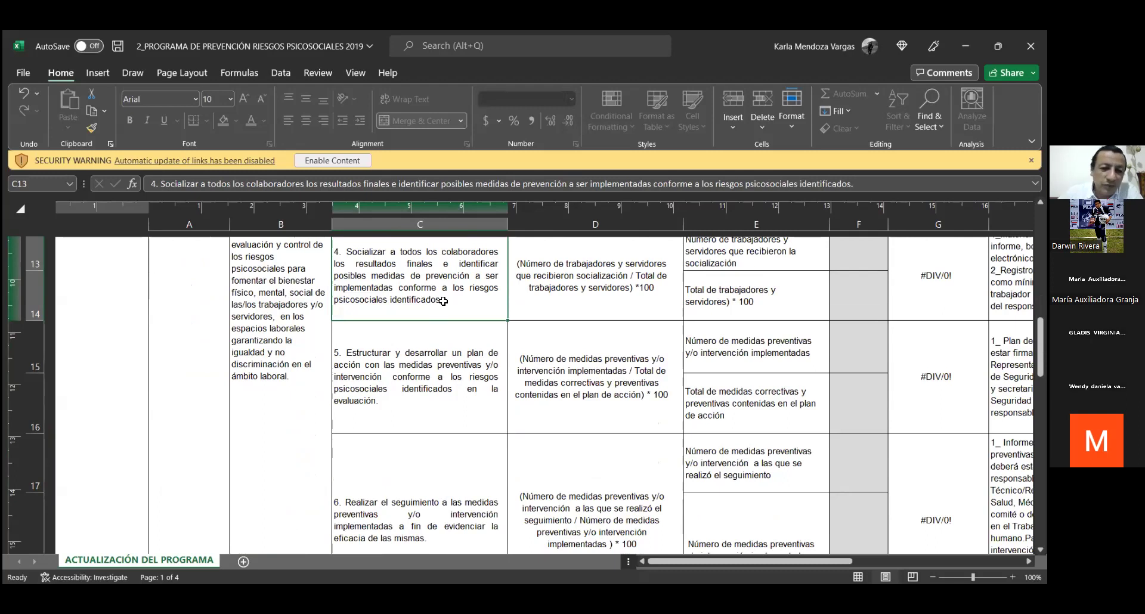
{"action": "left_click", "coordinate": [406, 395]}
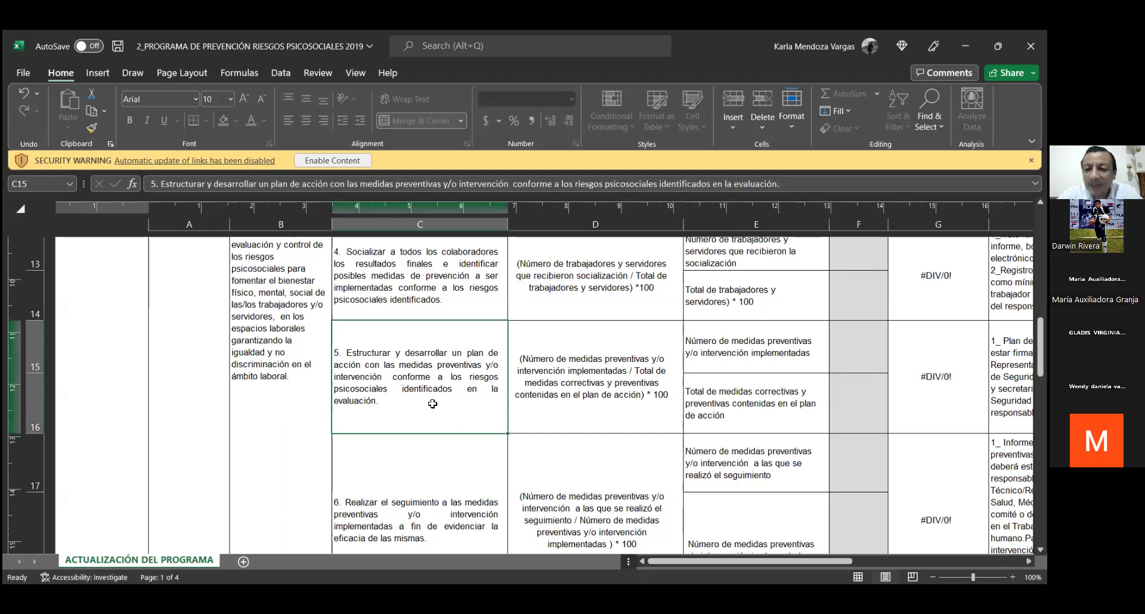
Step: Inspect activity 5's denominator description in E16 and its numerator and denominator entry cells F15 and F16
{"action": "left_click", "coordinate": [732, 401]}
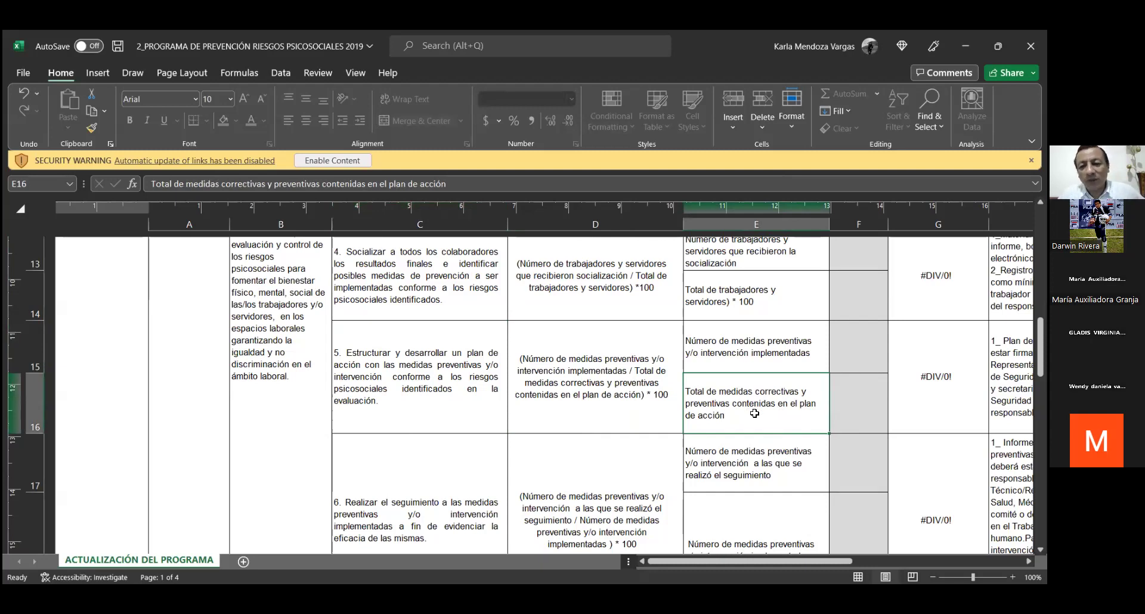
{"action": "left_click", "coordinate": [846, 399]}
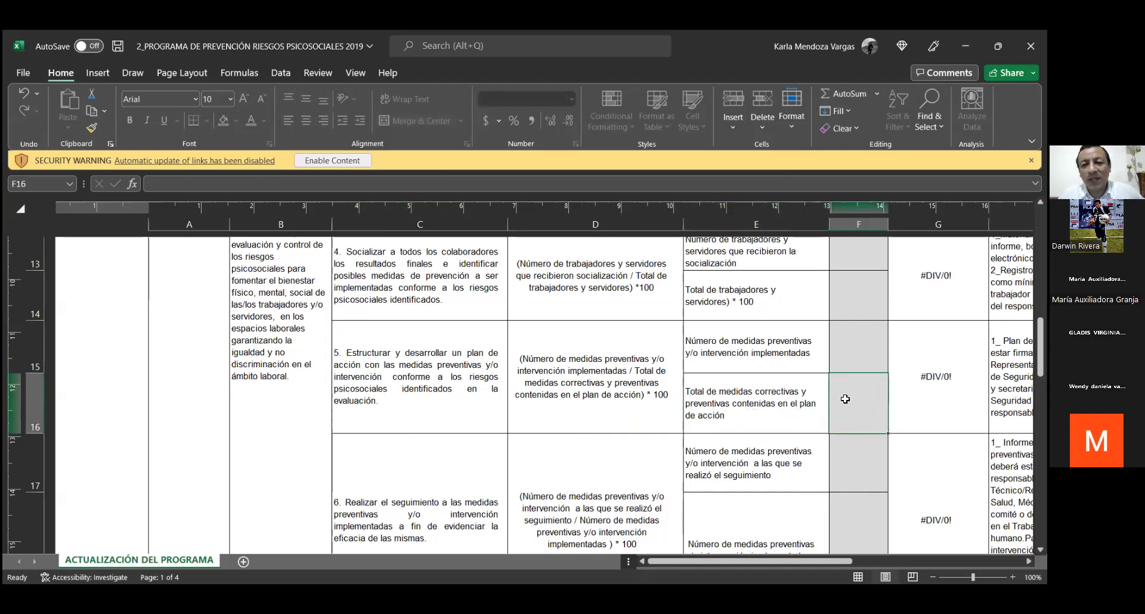
{"action": "left_click", "coordinate": [851, 341]}
{"action": "left_click", "coordinate": [857, 400]}
{"action": "left_click", "coordinate": [859, 346]}
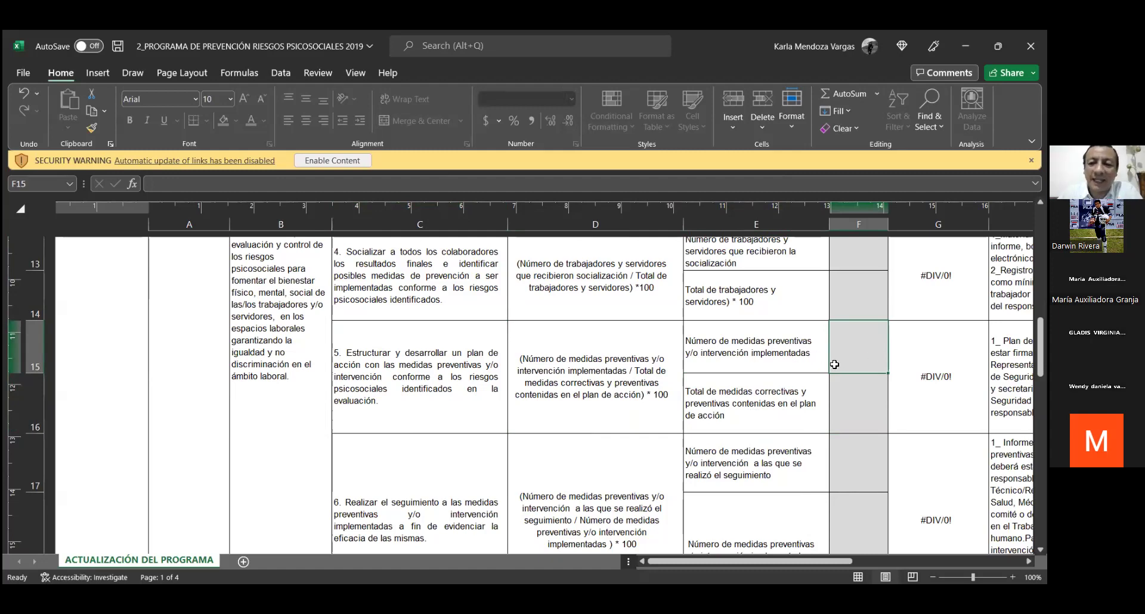
Step: View the follow-up and workshop activities 6 and 7 with their indicators, and return to the activity 5 row
{"action": "scroll", "coordinate": [838, 368], "scroll_direction": "down", "scroll_amount": 1}
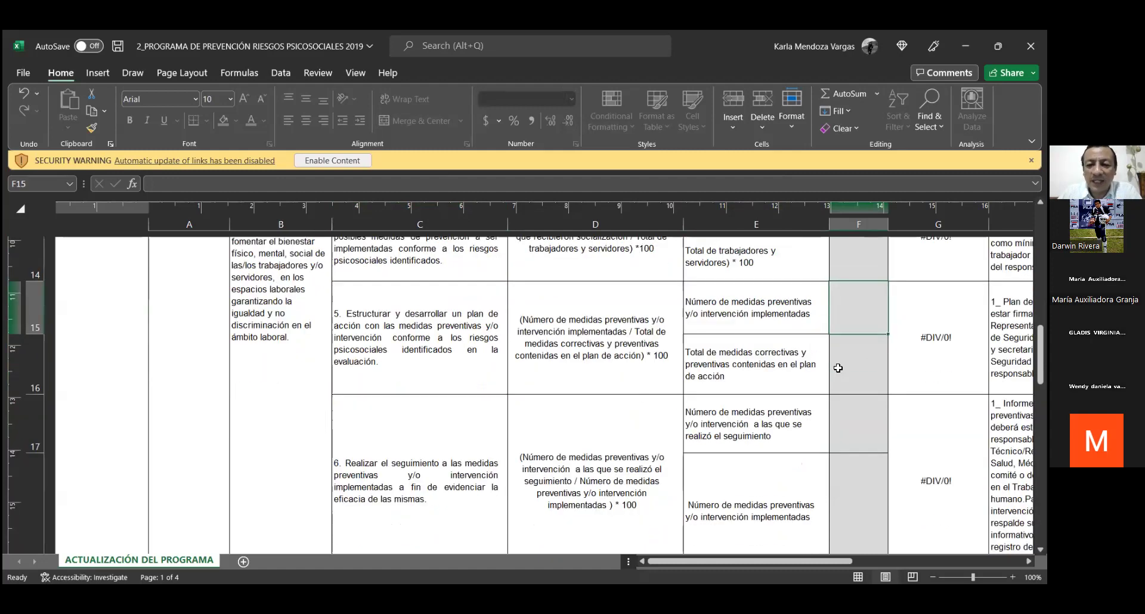
{"action": "scroll", "coordinate": [838, 368], "scroll_direction": "down", "scroll_amount": 1}
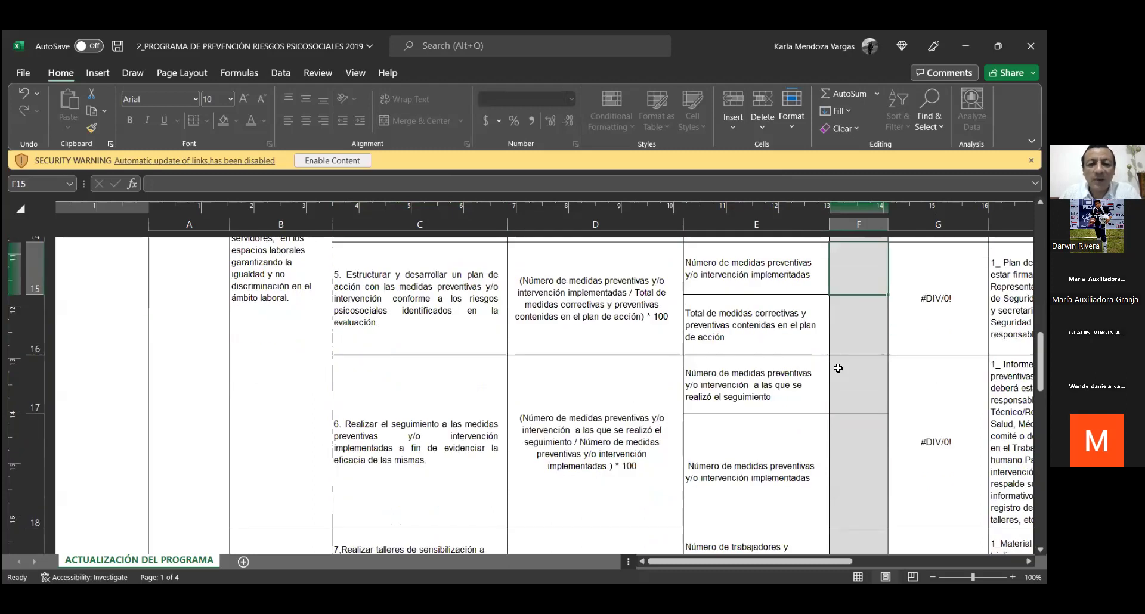
{"action": "scroll", "coordinate": [837, 368], "scroll_direction": "down", "scroll_amount": 2}
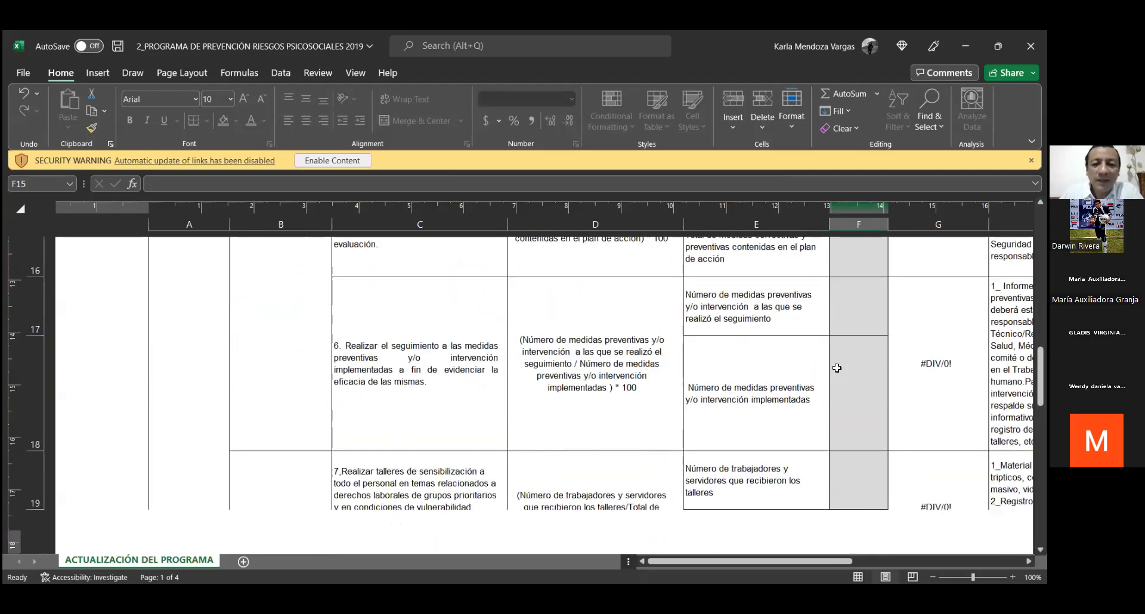
{"action": "scroll", "coordinate": [837, 368], "scroll_direction": "down", "scroll_amount": 1}
{"action": "scroll", "coordinate": [837, 368], "scroll_direction": "up", "scroll_amount": 1}
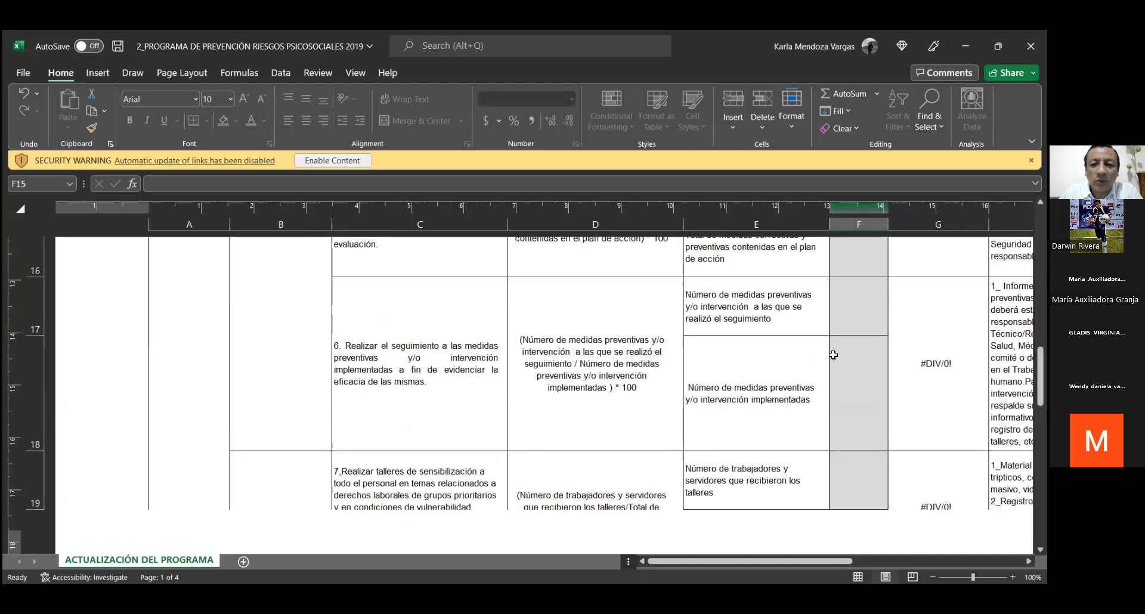
{"action": "scroll", "coordinate": [621, 332], "scroll_direction": "up", "scroll_amount": 4}
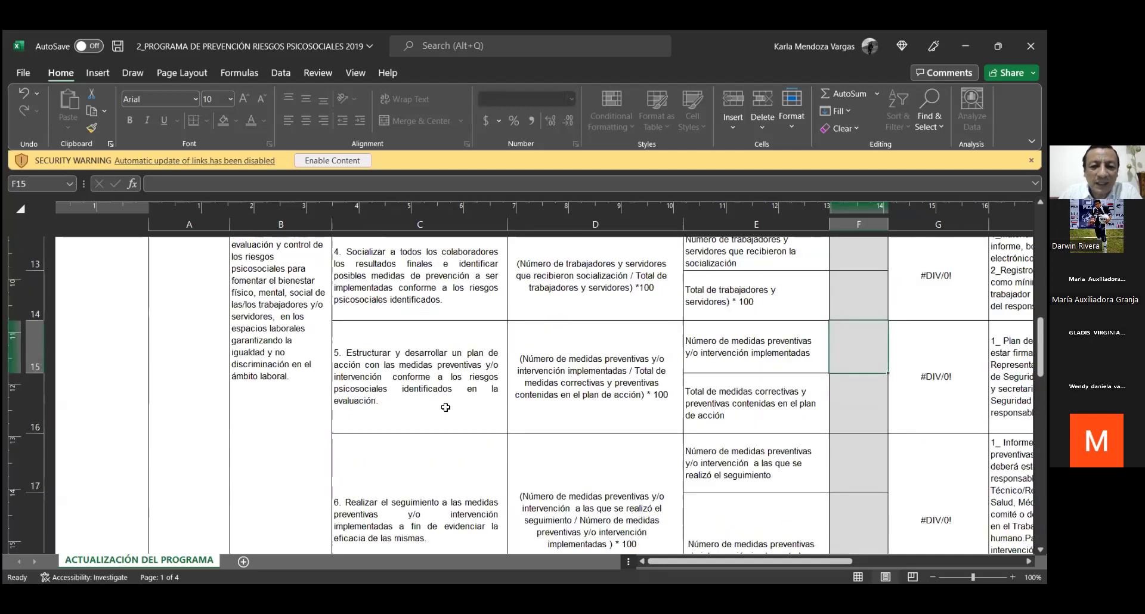
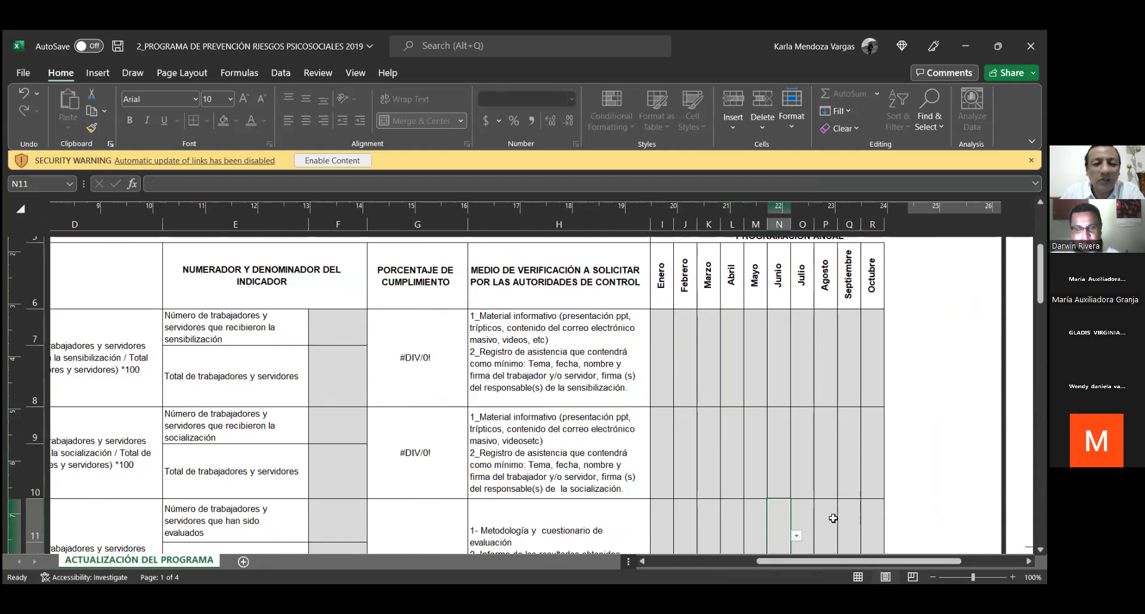
Step: Review the verification means in column H and the monthly schedule cells for activities 1 to 4, ending back at the sheet's heading
{"action": "scroll", "coordinate": [826, 518], "scroll_direction": "down", "scroll_amount": 1}
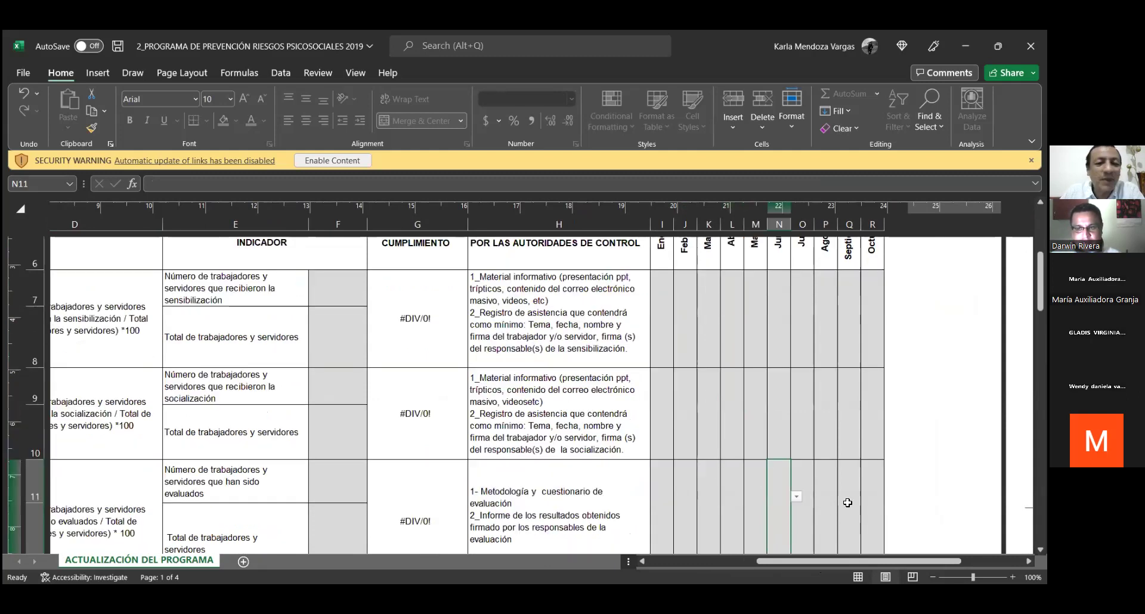
{"action": "scroll", "coordinate": [848, 503], "scroll_direction": "down", "scroll_amount": 2}
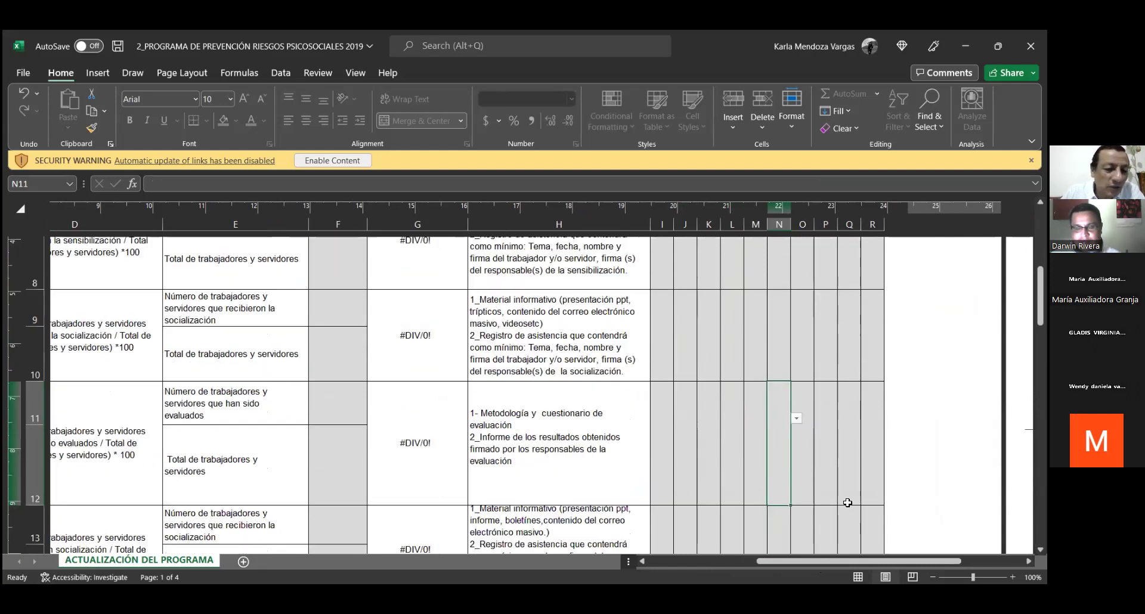
{"action": "scroll", "coordinate": [848, 503], "scroll_direction": "down", "scroll_amount": 1}
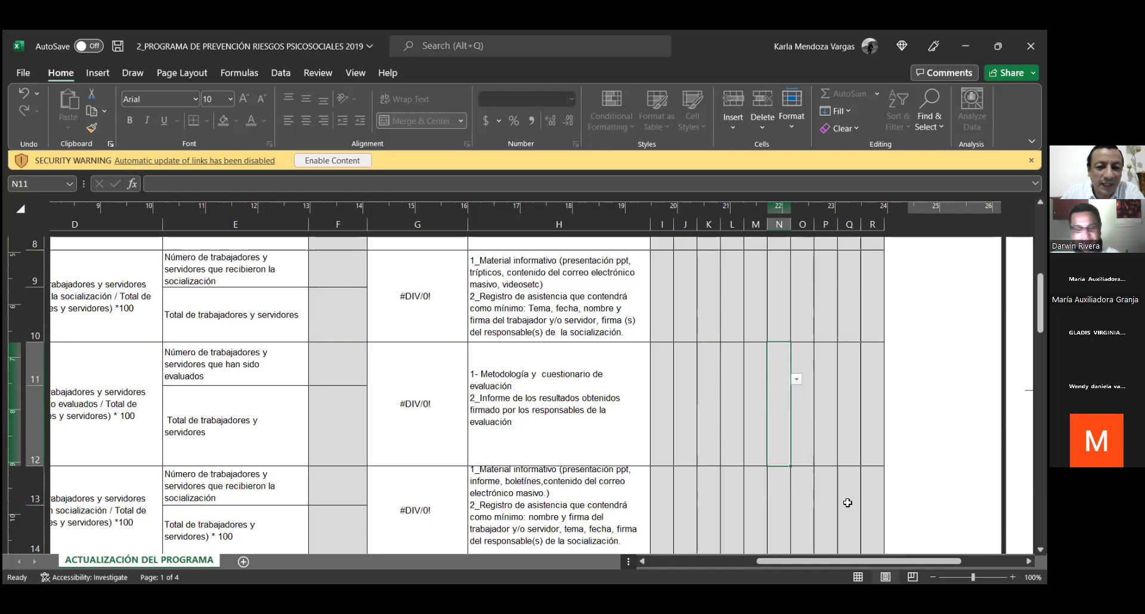
{"action": "scroll", "coordinate": [845, 503], "scroll_direction": "up", "scroll_amount": 6}
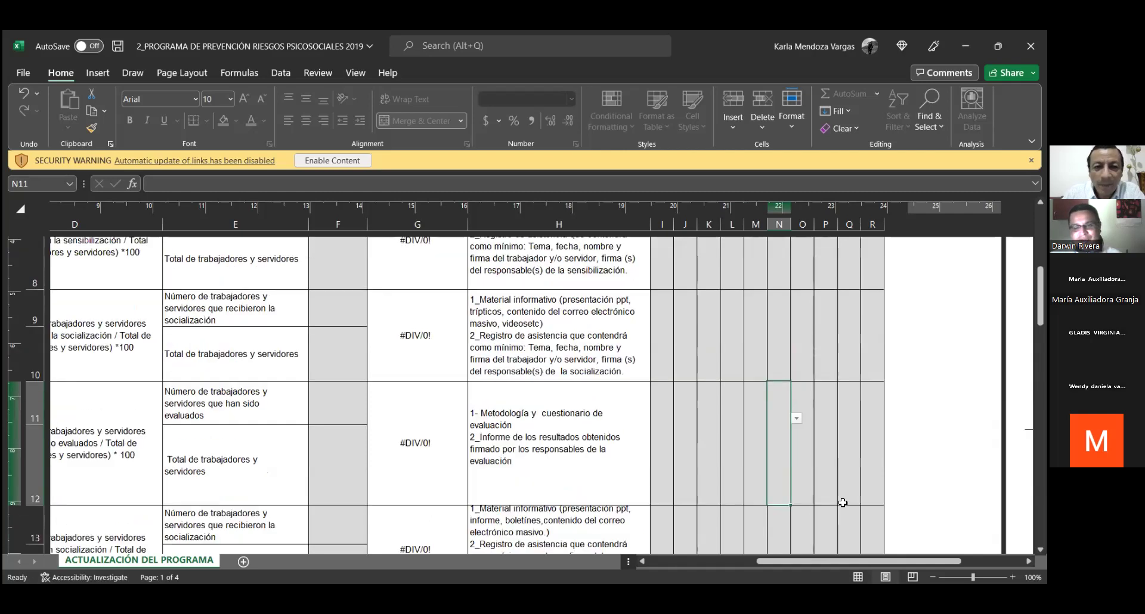
{"action": "scroll", "coordinate": [843, 503], "scroll_direction": "up", "scroll_amount": 1}
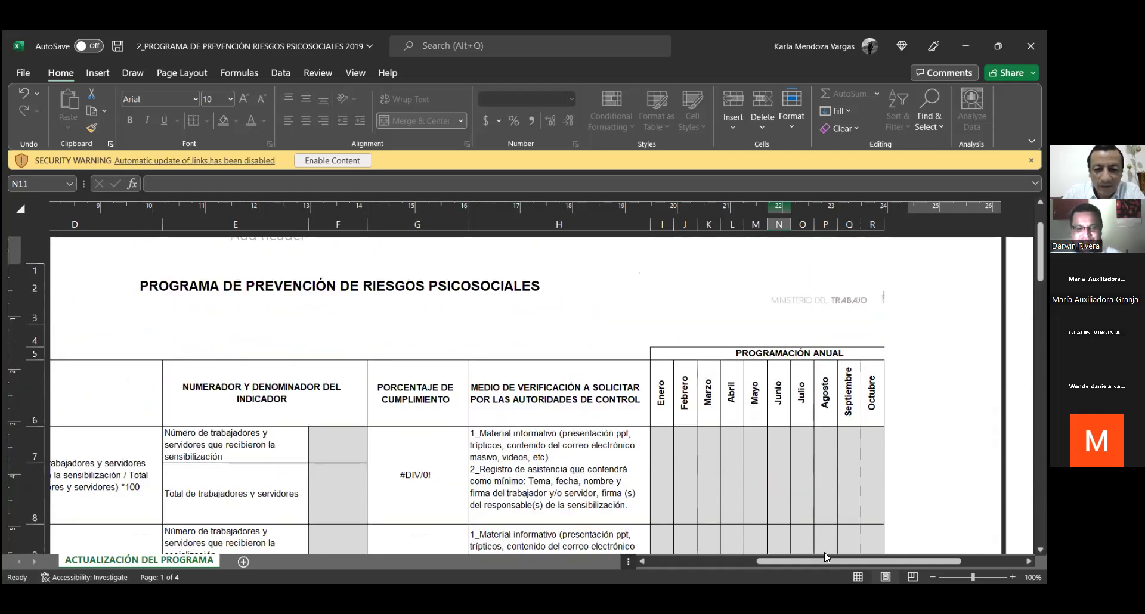
Step: Return to the programme's first columns and look over the institution data fields, objectives, activities and indicator headings
{"action": "left_click_drag", "start_coordinate": [829, 565], "coordinate": [680, 565]}
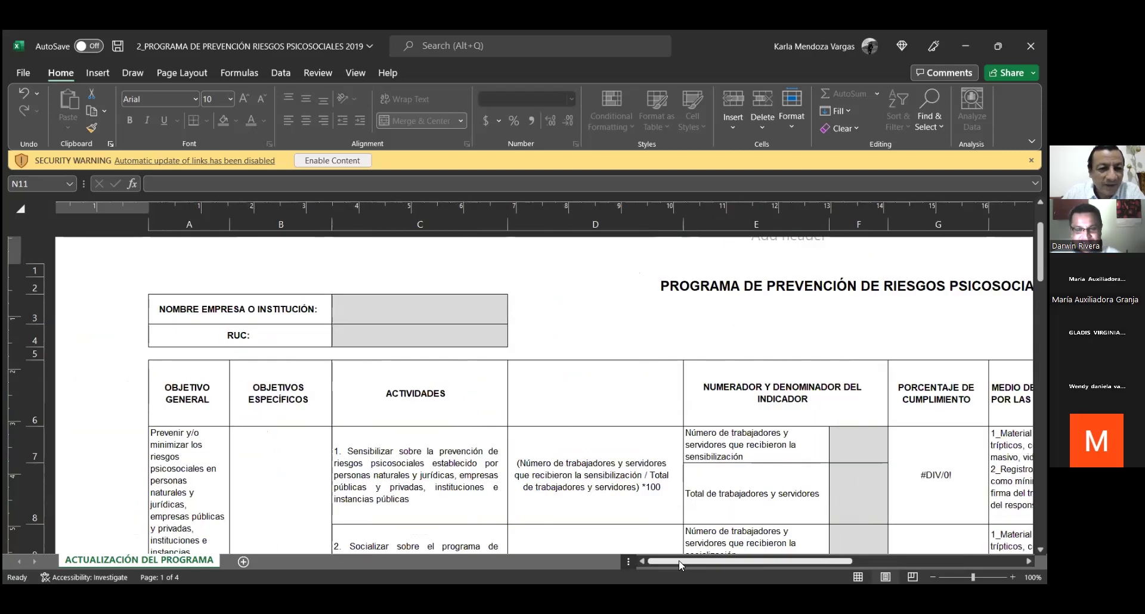
{"action": "scroll", "coordinate": [680, 561], "scroll_direction": "down", "scroll_amount": 2}
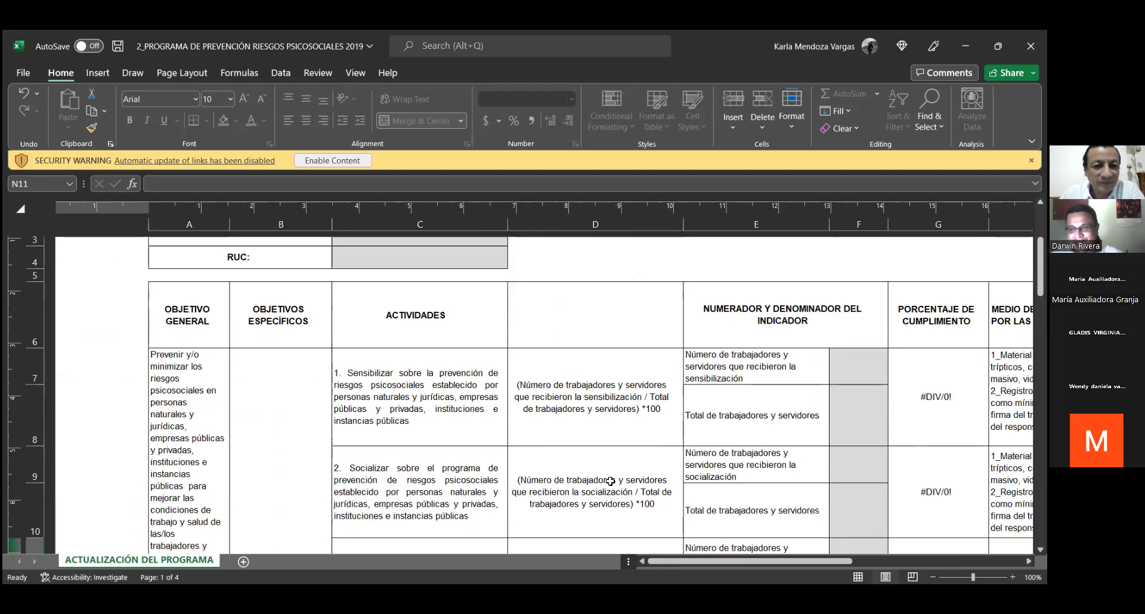
{"action": "scroll", "coordinate": [610, 481], "scroll_direction": "up", "scroll_amount": 3}
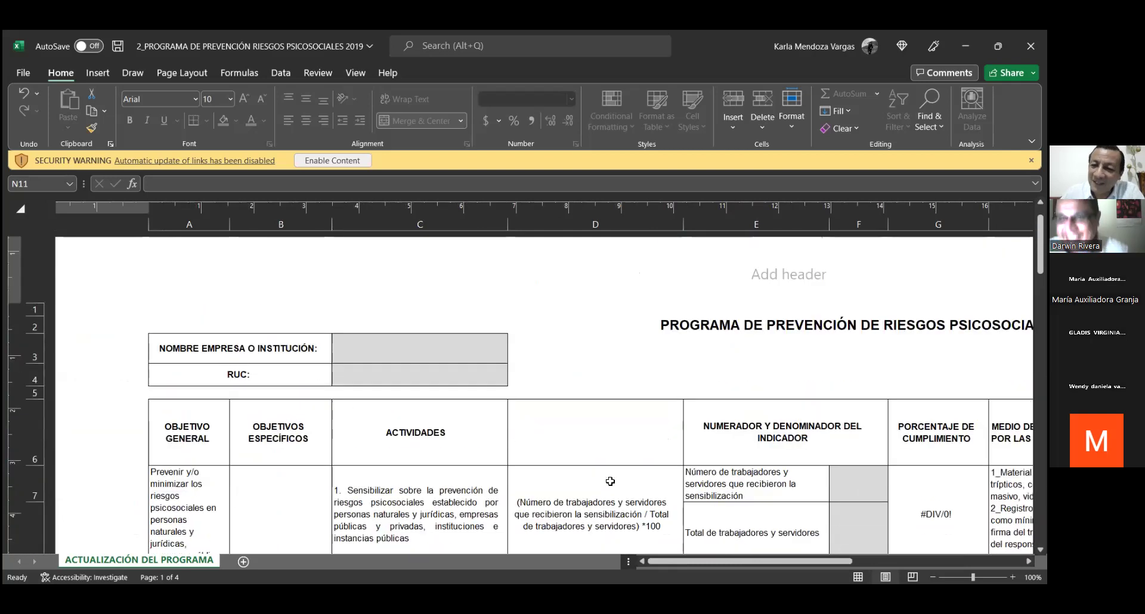
{"action": "scroll", "coordinate": [610, 481], "scroll_direction": "down", "scroll_amount": 1}
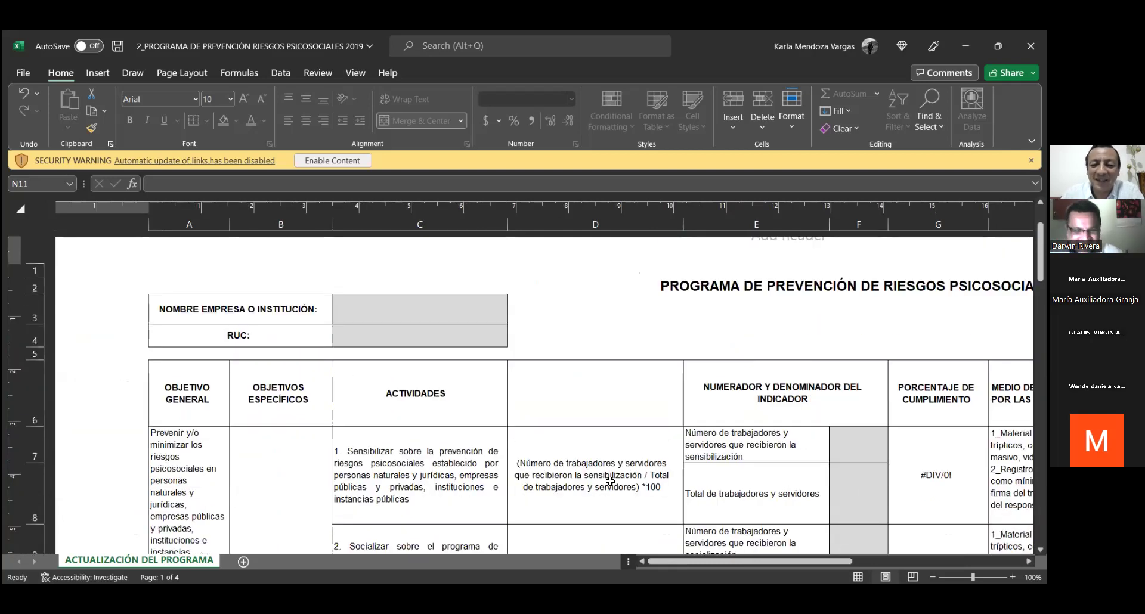
{"action": "scroll", "coordinate": [588, 362], "scroll_direction": "down", "scroll_amount": 1}
{"action": "scroll", "coordinate": [588, 362], "scroll_direction": "up", "scroll_amount": 1}
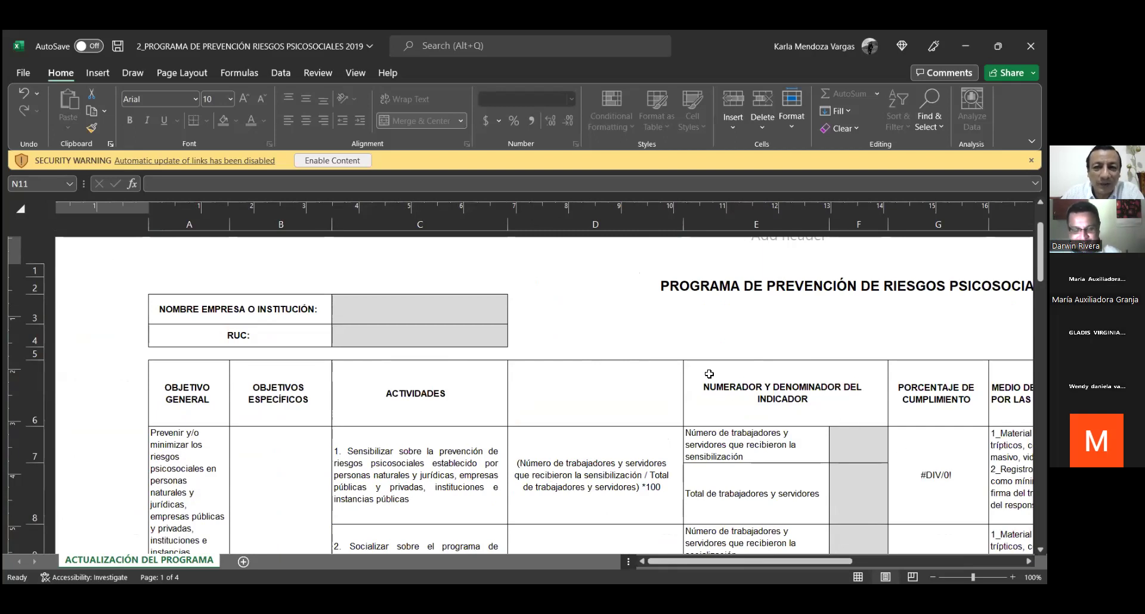
{"action": "scroll", "coordinate": [623, 302], "scroll_direction": "down", "scroll_amount": 1}
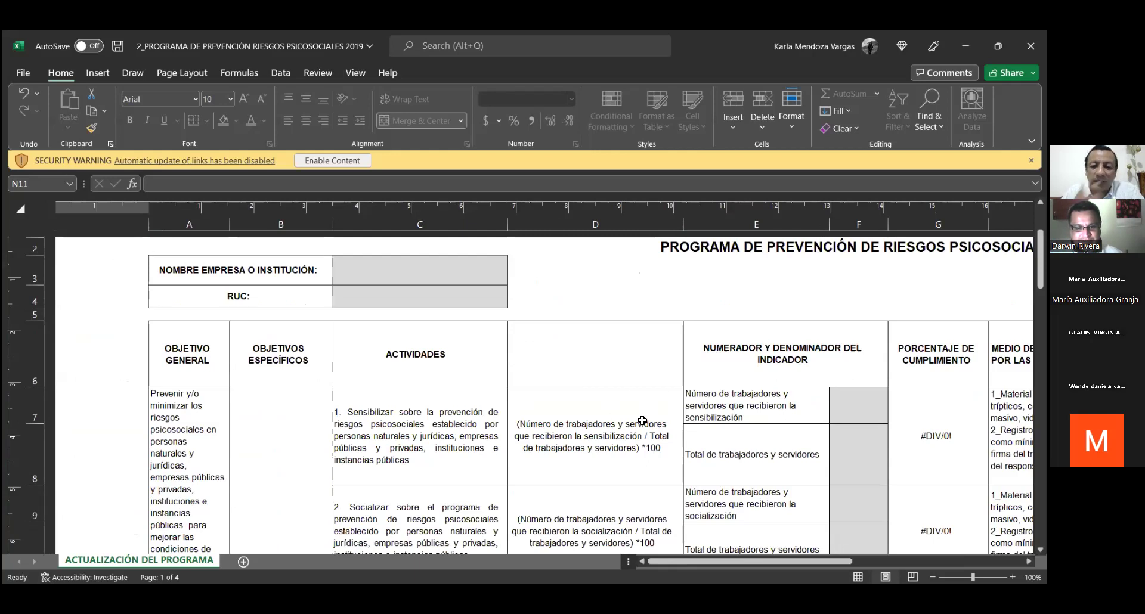
Step: Point out activity 1 on raising awareness in C7 and activity 2 on presenting the programme in C9
{"action": "left_click", "coordinate": [374, 431]}
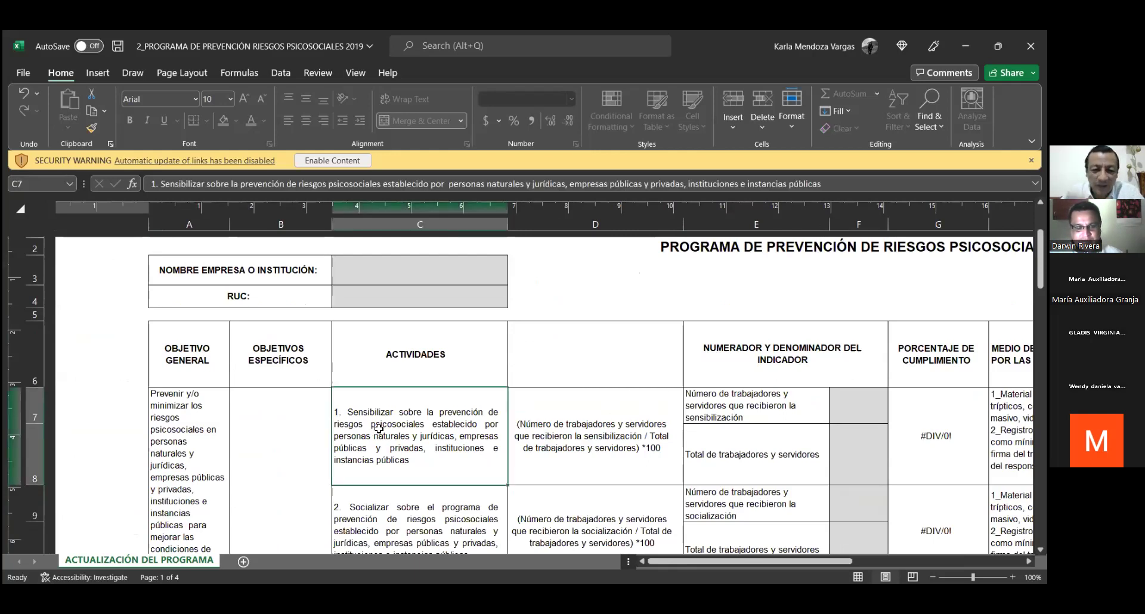
{"action": "scroll", "coordinate": [379, 428], "scroll_direction": "down", "scroll_amount": 2}
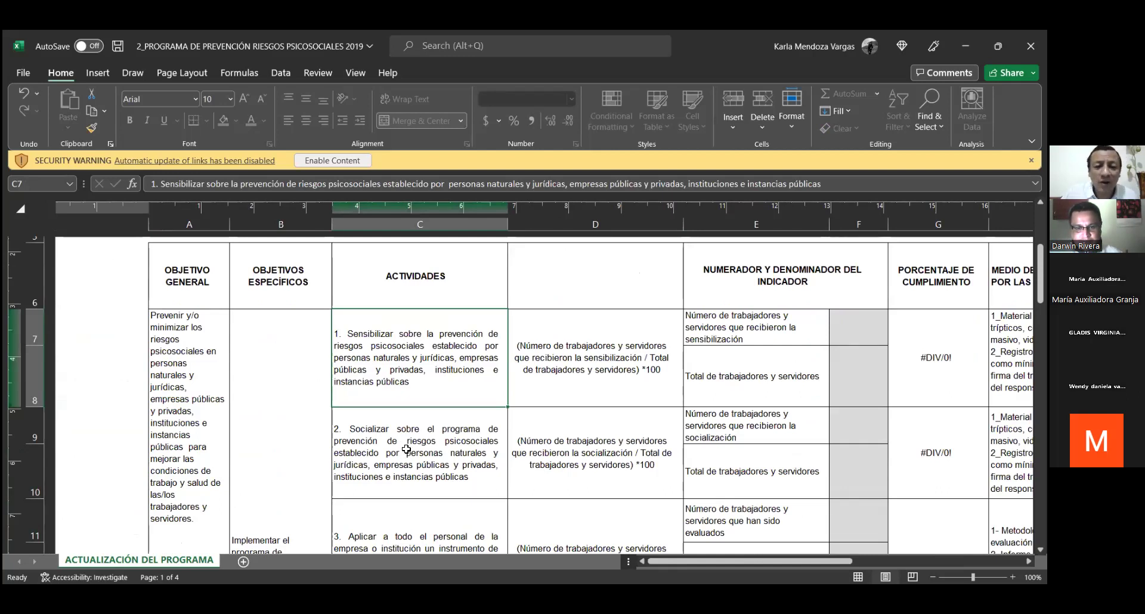
{"action": "left_click", "coordinate": [406, 447]}
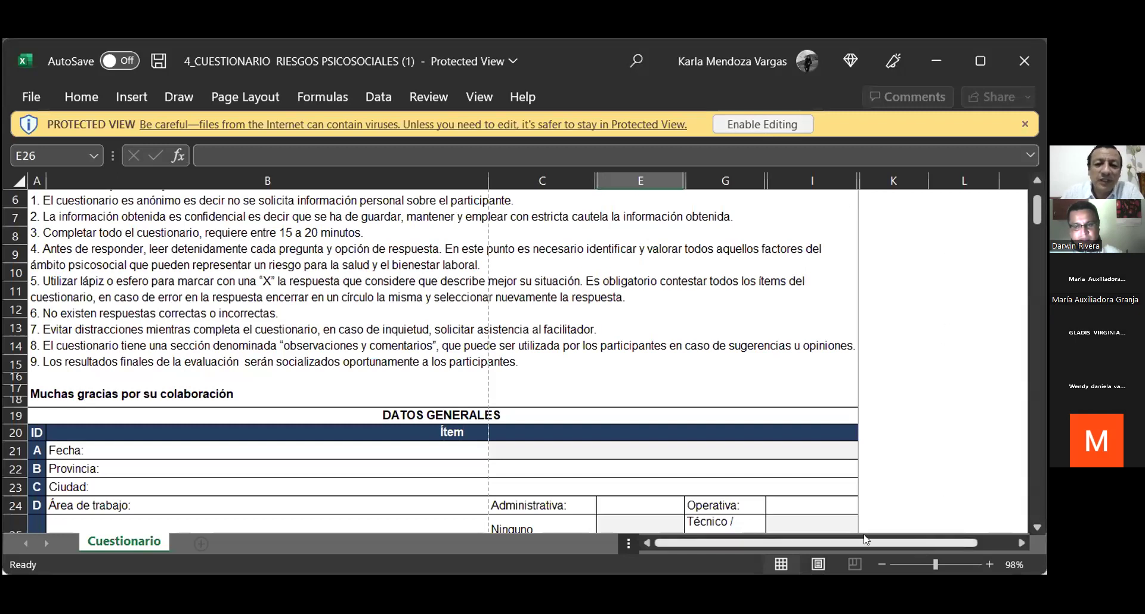
Step: In the 4_CUESTIONARIO RIESGOS PSICOSOCIALES (1) workbook, read the nine completion instructions down to the start of the DATOS GENERALES section
{"action": "scroll", "coordinate": [412, 361], "scroll_direction": "up", "scroll_amount": 2}
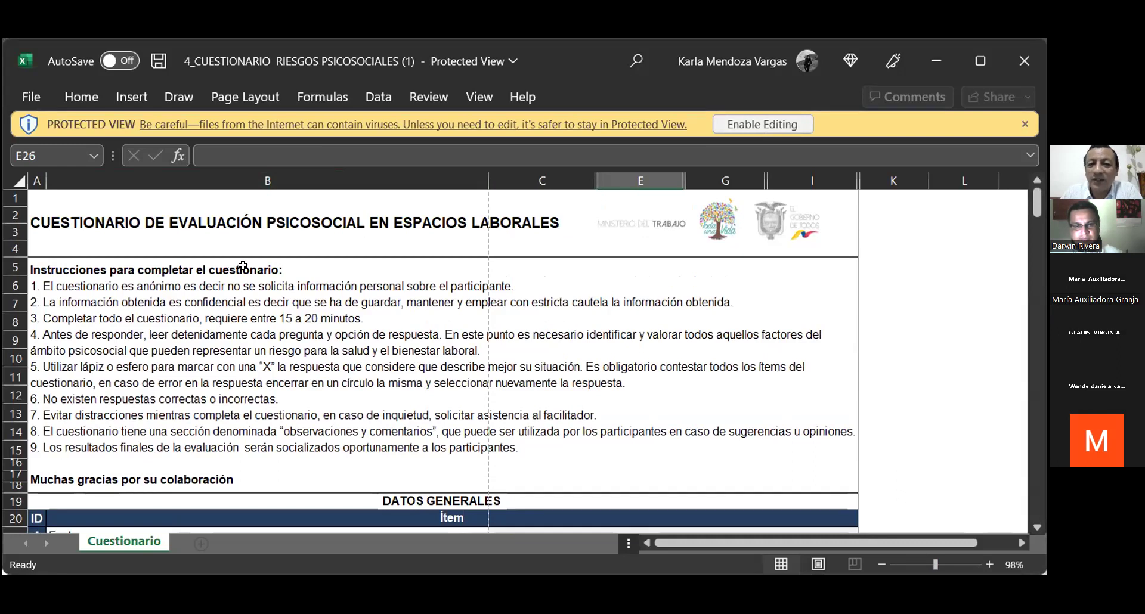
{"action": "scroll", "coordinate": [243, 266], "scroll_direction": "down", "scroll_amount": 1}
{"action": "scroll", "coordinate": [244, 266], "scroll_direction": "up", "scroll_amount": 1}
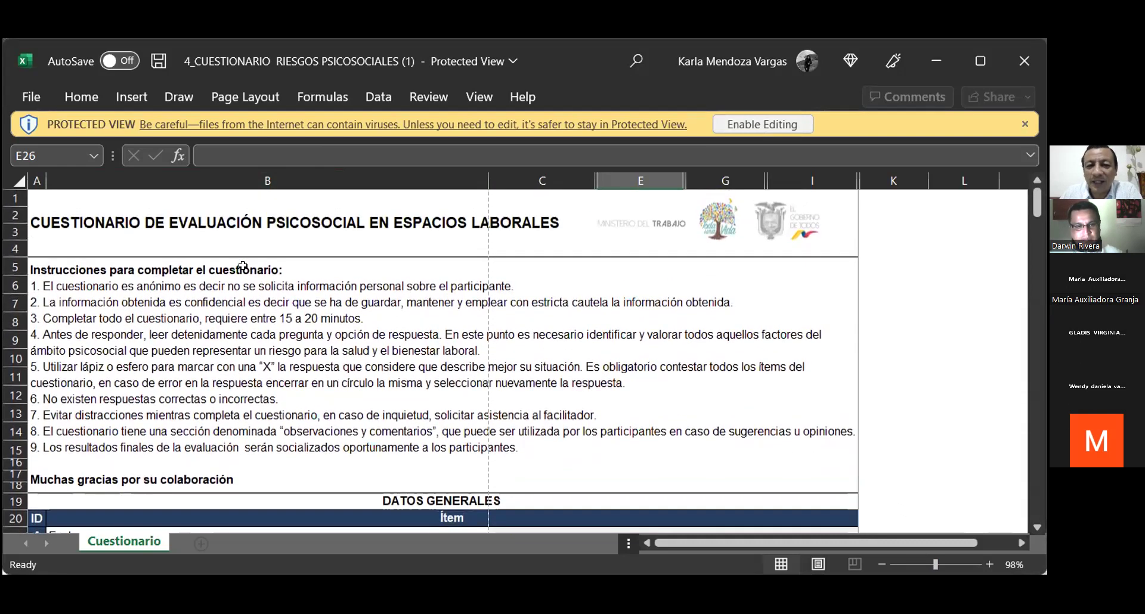
{"action": "scroll", "coordinate": [218, 234], "scroll_direction": "down", "scroll_amount": 4}
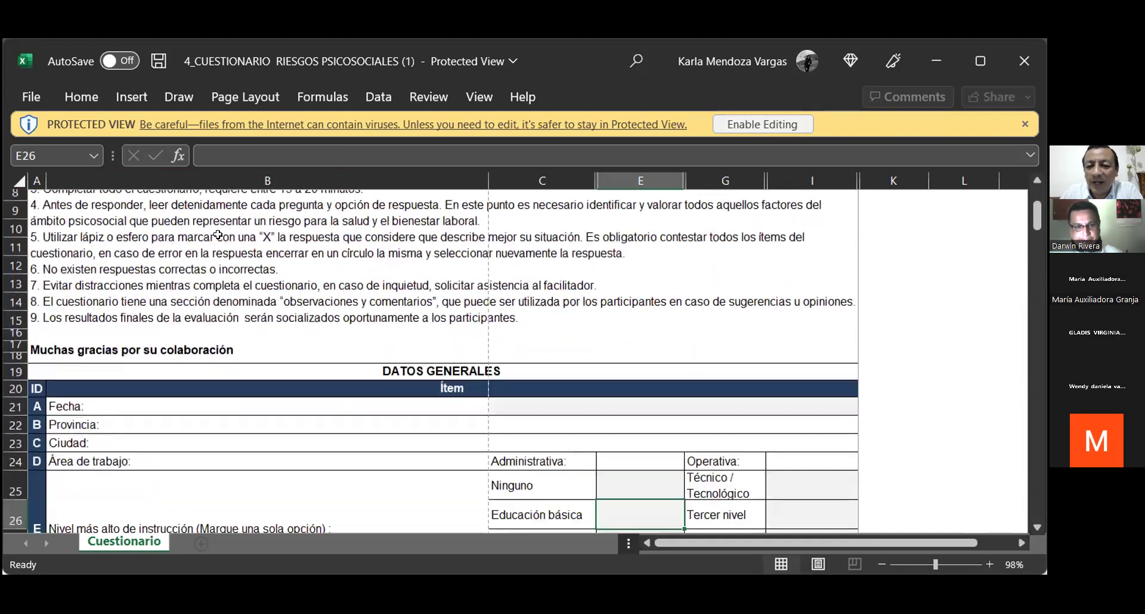
{"action": "scroll", "coordinate": [218, 234], "scroll_direction": "down", "scroll_amount": 1}
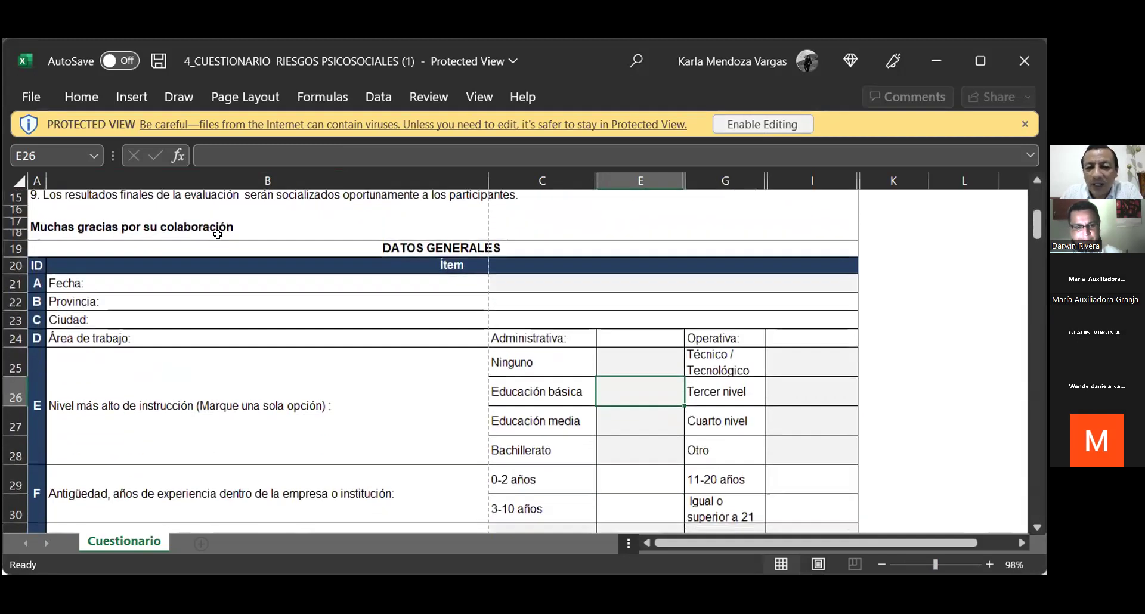
{"action": "scroll", "coordinate": [212, 241], "scroll_direction": "down", "scroll_amount": 1}
{"action": "scroll", "coordinate": [234, 267], "scroll_direction": "up", "scroll_amount": 1}
{"action": "scroll", "coordinate": [235, 266], "scroll_direction": "up", "scroll_amount": 5}
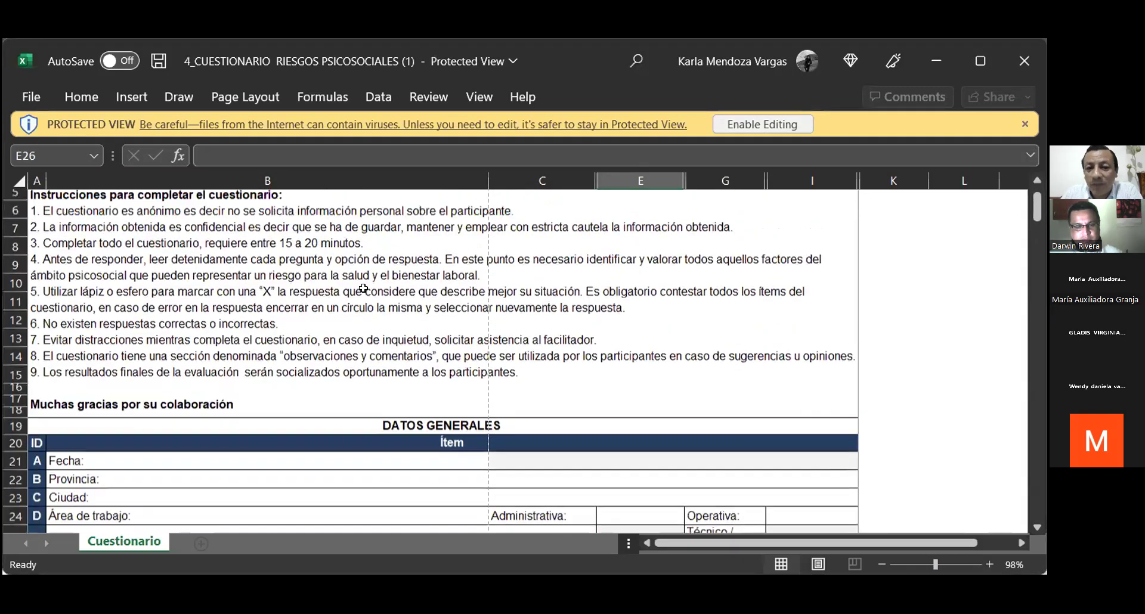
{"action": "scroll", "coordinate": [373, 284], "scroll_direction": "down", "scroll_amount": 1}
{"action": "scroll", "coordinate": [373, 284], "scroll_direction": "down", "scroll_amount": 3}
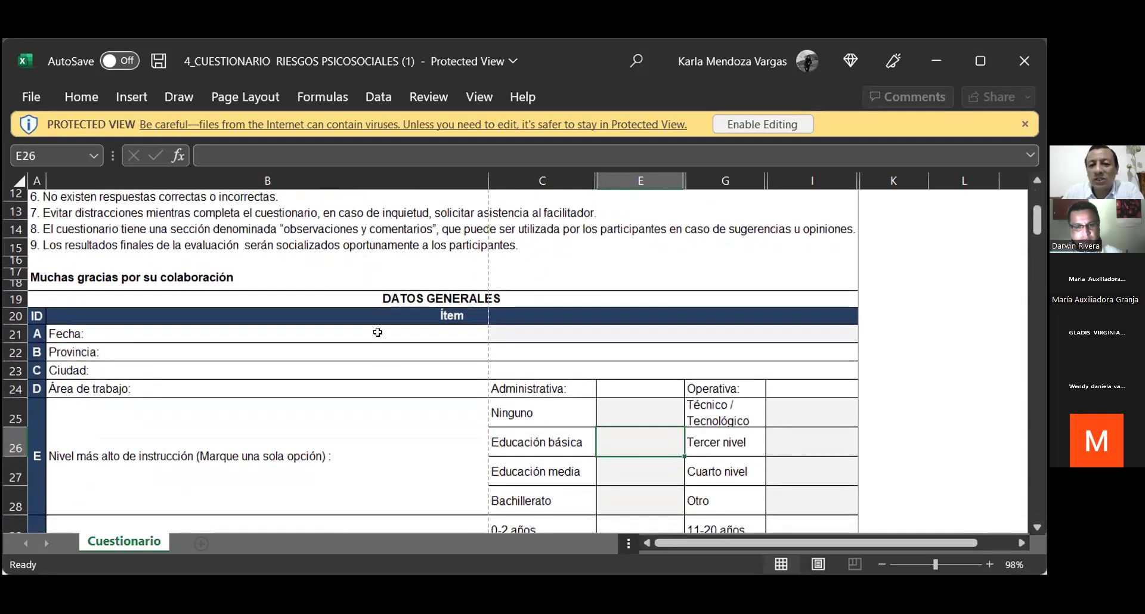
Step: Point out the Fecha, Provincia and Ciudad answer fields in C21, C22 and C23 of the general data section
{"action": "left_click", "coordinate": [330, 336]}
{"action": "left_click", "coordinate": [537, 331]}
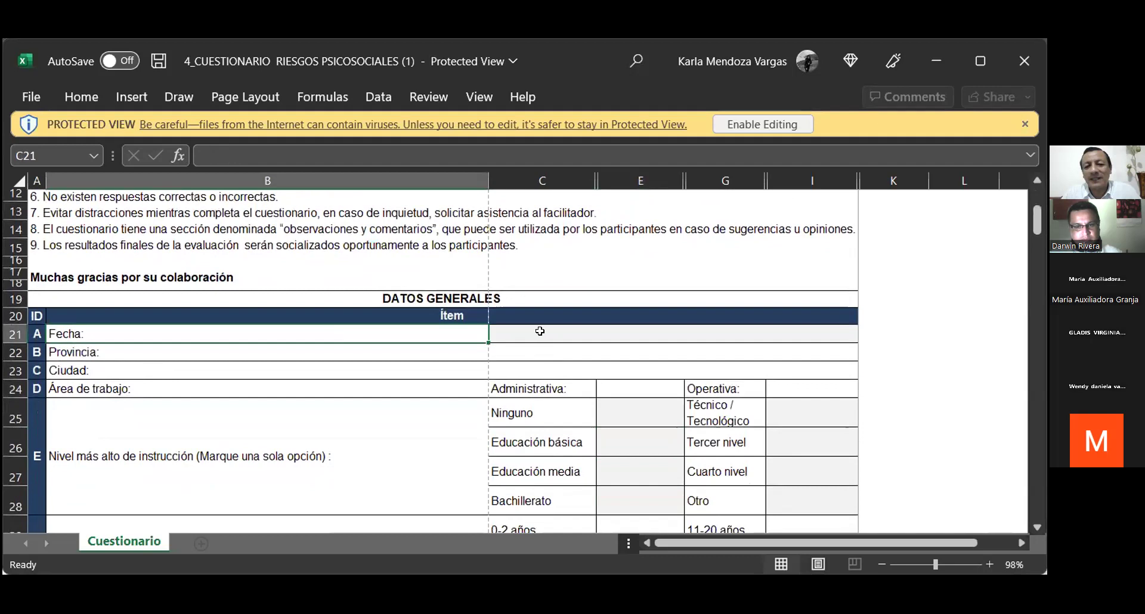
{"action": "left_click", "coordinate": [583, 355]}
{"action": "left_click", "coordinate": [583, 370]}
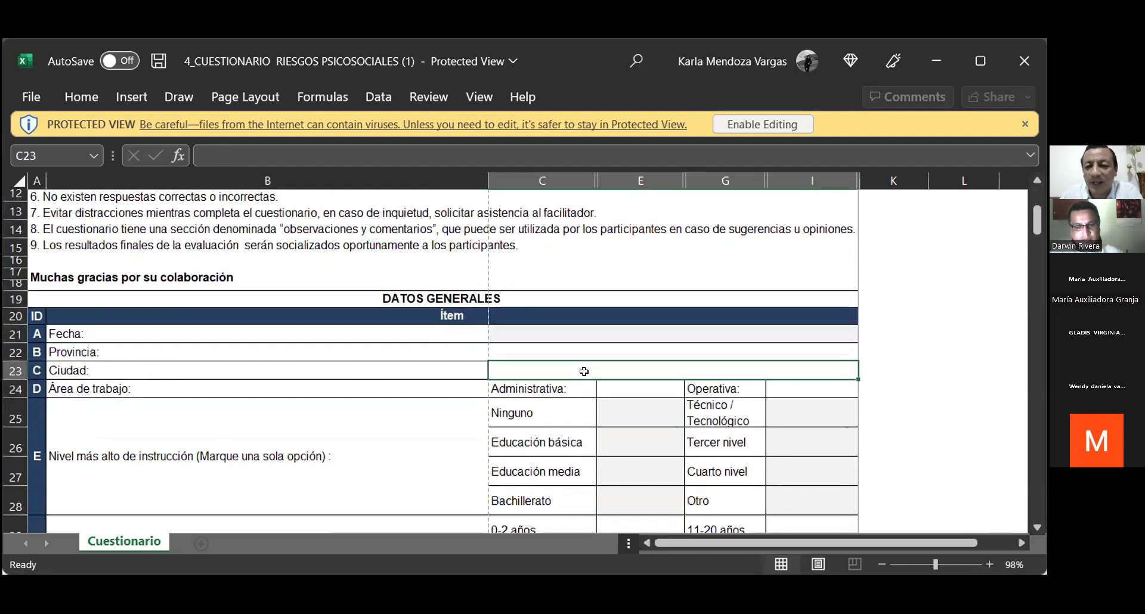
{"action": "left_click", "coordinate": [634, 332]}
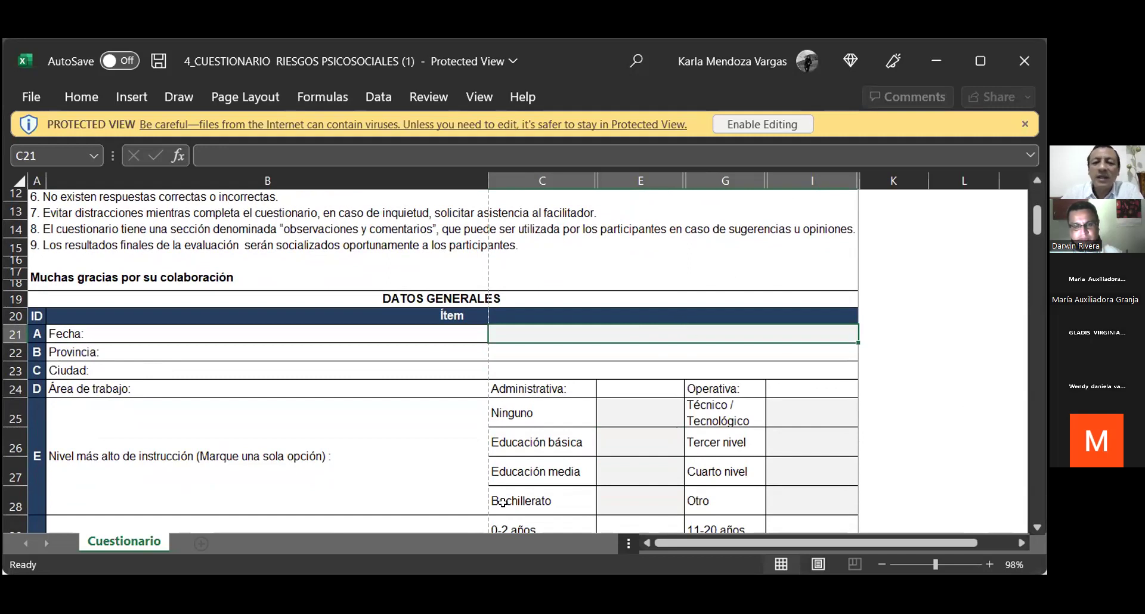
{"action": "left_click", "coordinate": [629, 352]}
{"action": "left_click", "coordinate": [625, 372]}
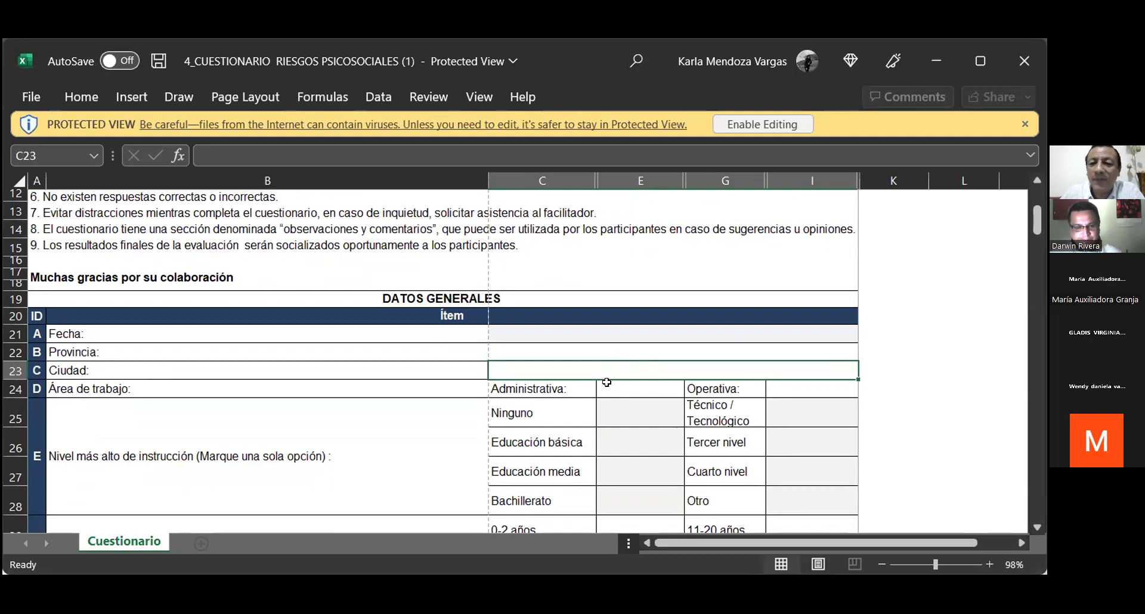
Step: Go through the remaining general data items and the questionnaire dimensions from CARGA Y RITMO DE TRABAJO to SOPORTE Y APOYO
{"action": "scroll", "coordinate": [606, 382], "scroll_direction": "down", "scroll_amount": 6}
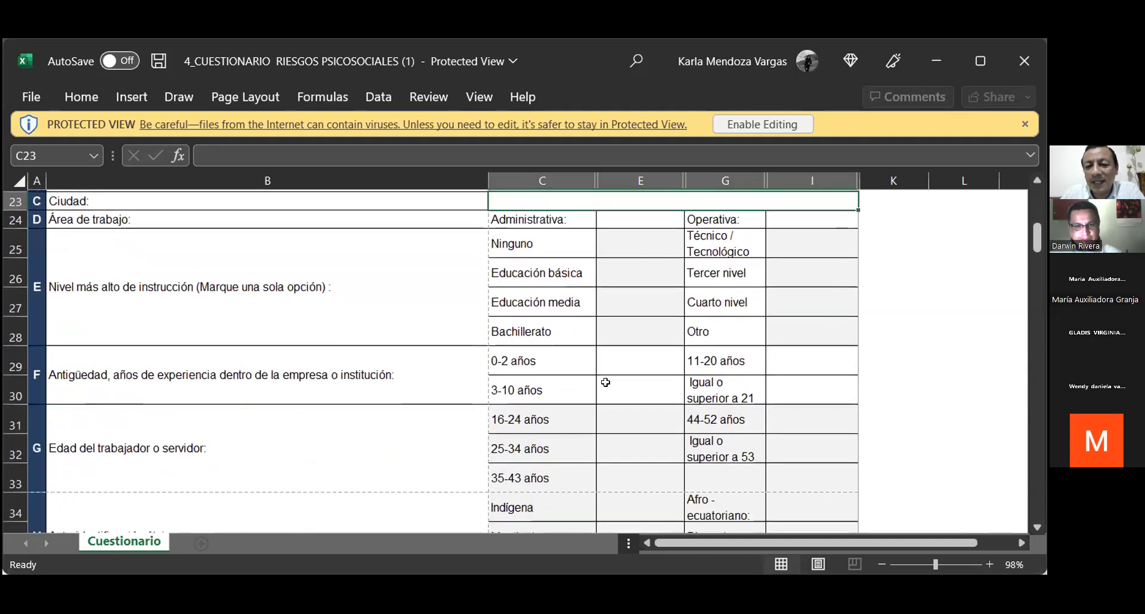
{"action": "scroll", "coordinate": [604, 383], "scroll_direction": "down", "scroll_amount": 4}
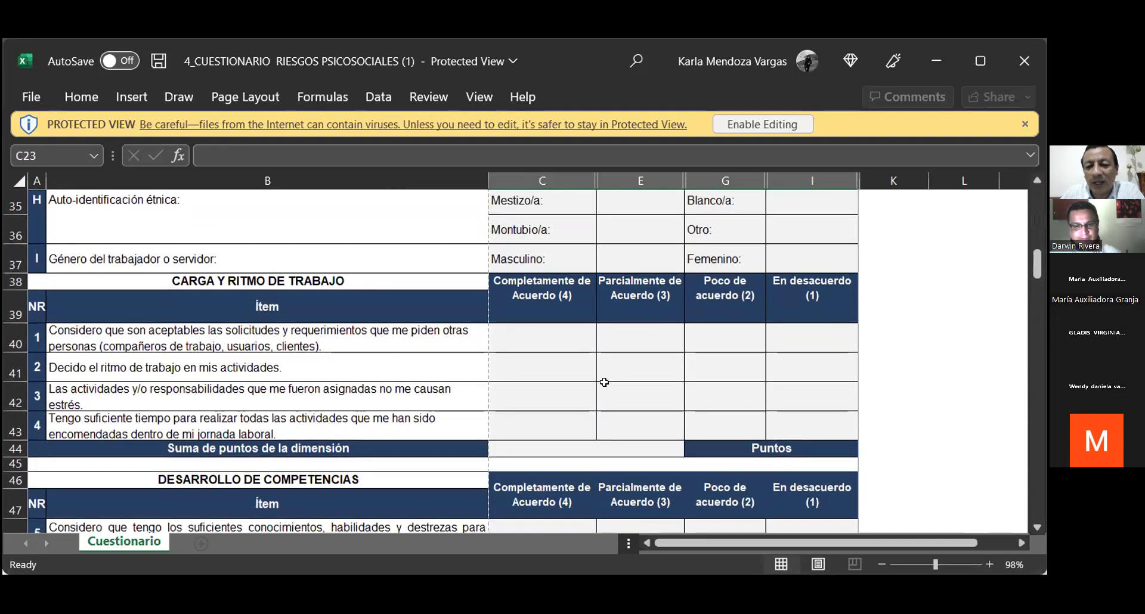
{"action": "scroll", "coordinate": [604, 382], "scroll_direction": "down", "scroll_amount": 6}
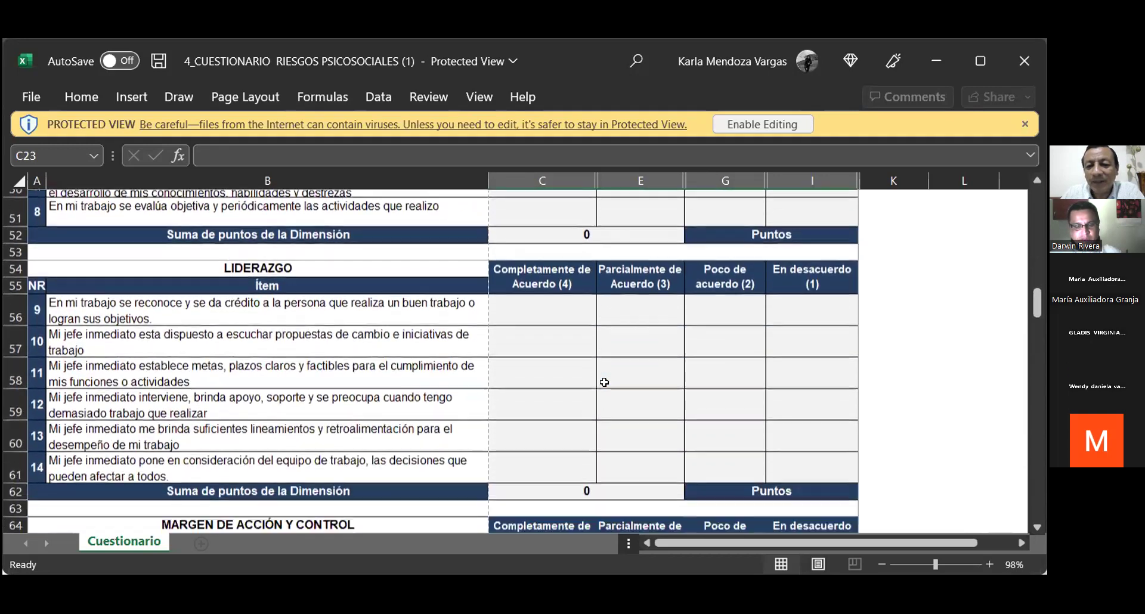
{"action": "scroll", "coordinate": [604, 383], "scroll_direction": "down", "scroll_amount": 4}
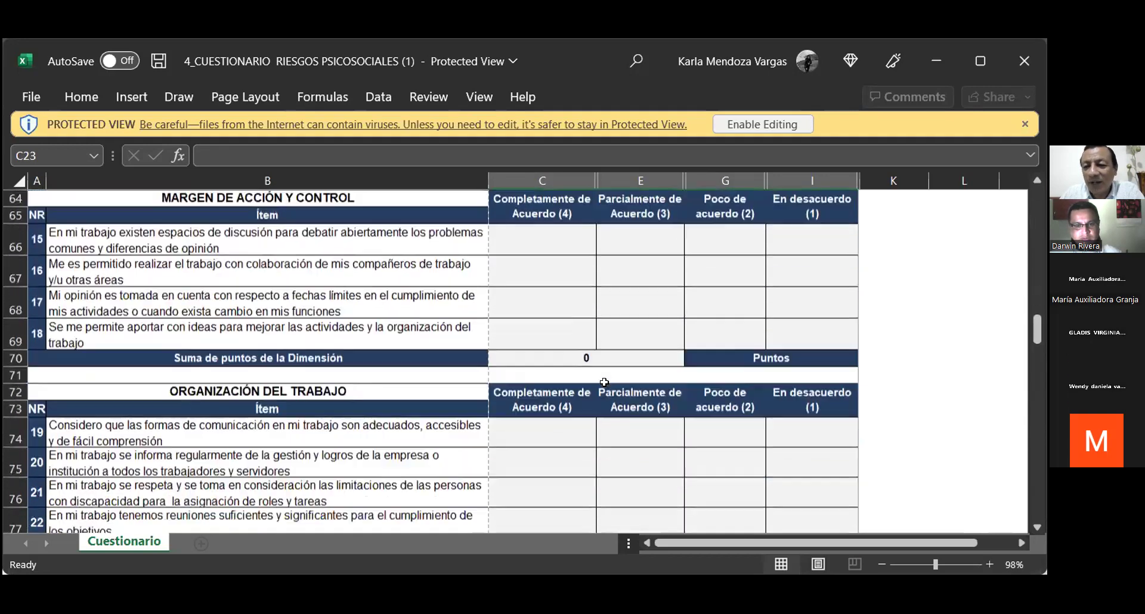
{"action": "scroll", "coordinate": [604, 382], "scroll_direction": "down", "scroll_amount": 1}
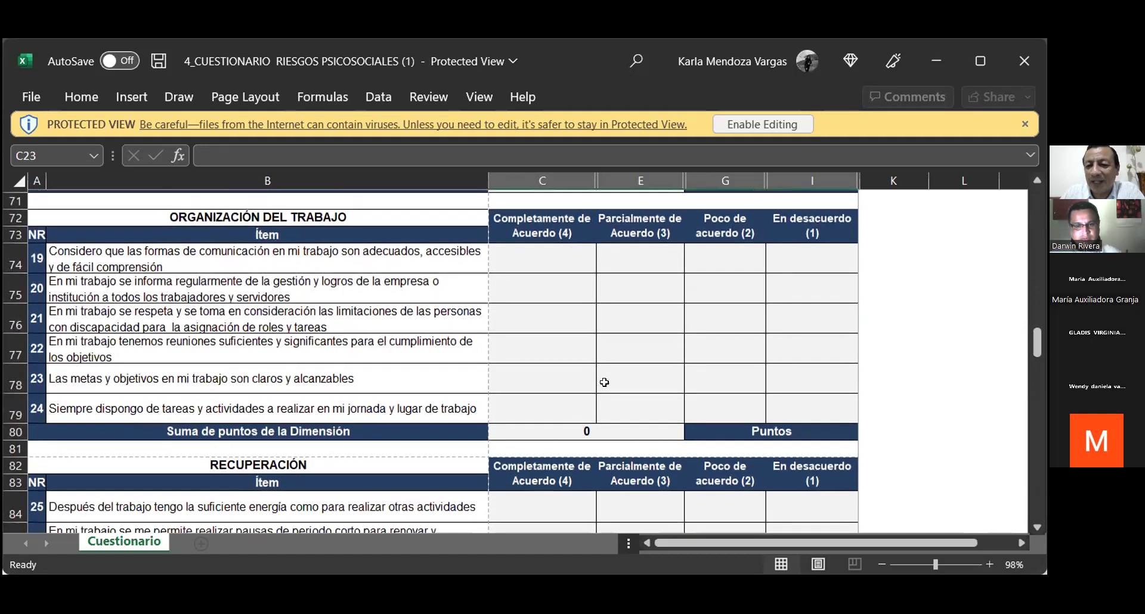
{"action": "scroll", "coordinate": [601, 382], "scroll_direction": "down", "scroll_amount": 4}
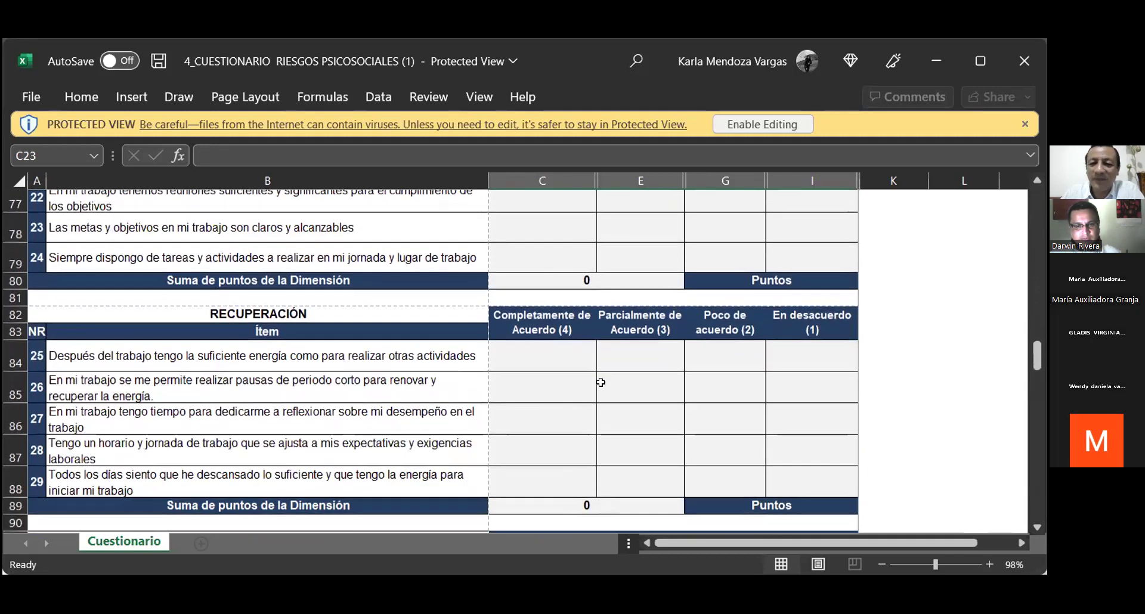
{"action": "scroll", "coordinate": [601, 382], "scroll_direction": "down", "scroll_amount": 5}
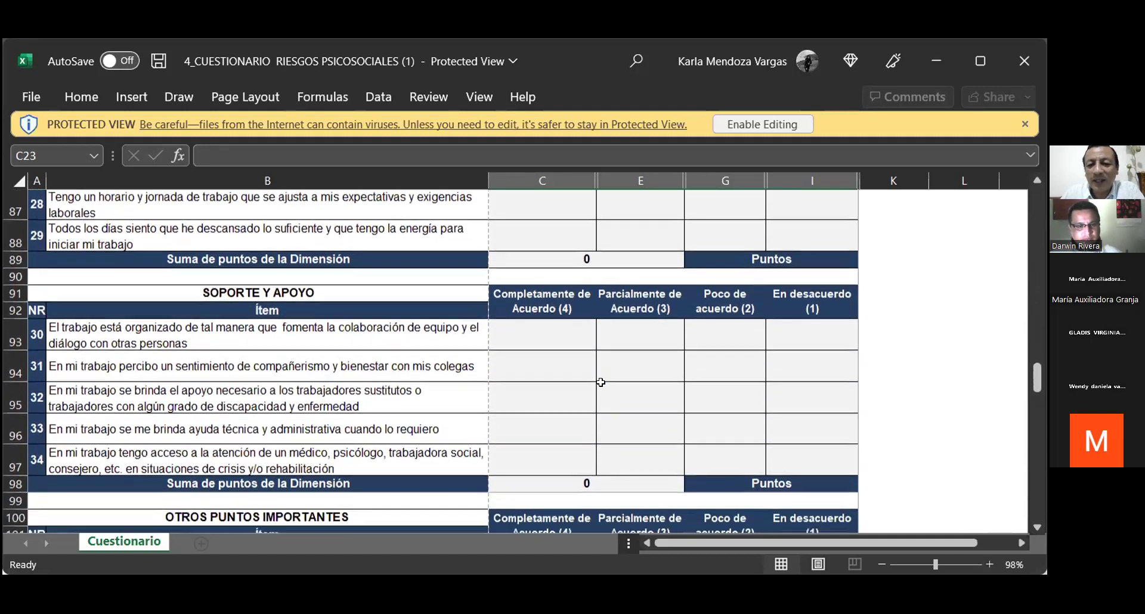
Step: View the OTROS PUNTOS IMPORTANTES items up to 58, the comments section and the RESULTADO GLOBAL risk ranges
{"action": "scroll", "coordinate": [601, 382], "scroll_direction": "down", "scroll_amount": 5}
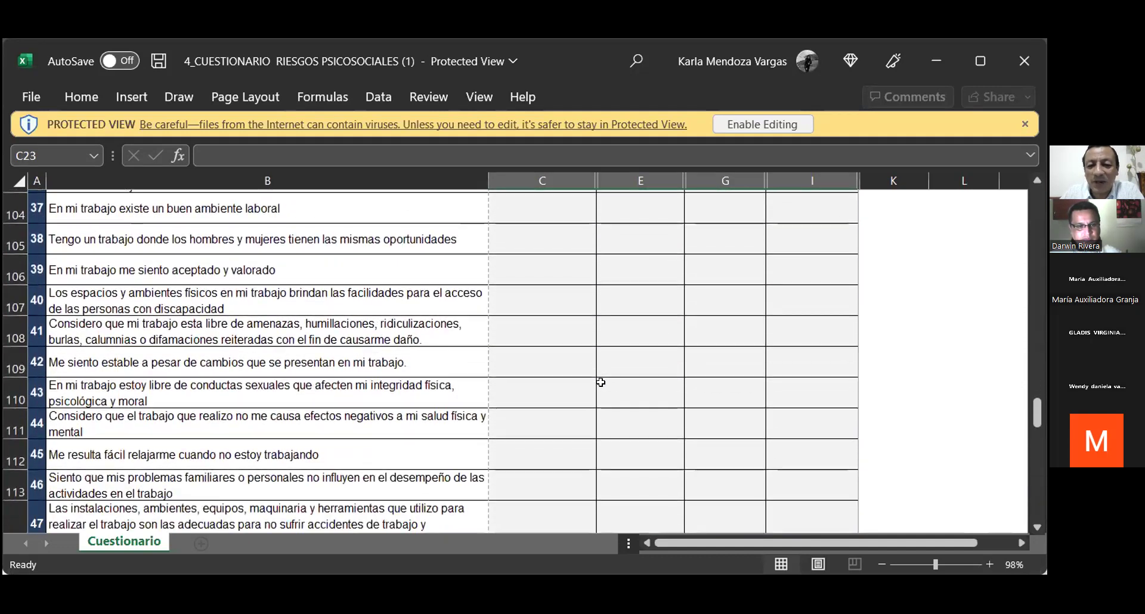
{"action": "scroll", "coordinate": [601, 382], "scroll_direction": "down", "scroll_amount": 2}
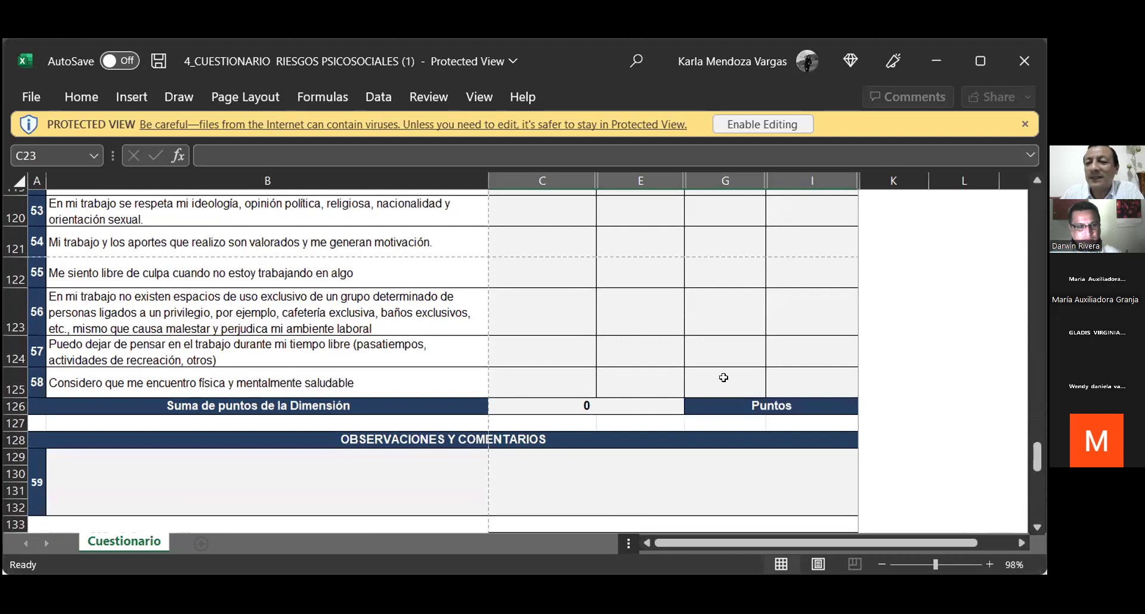
{"action": "scroll", "coordinate": [723, 377], "scroll_direction": "down", "scroll_amount": 1}
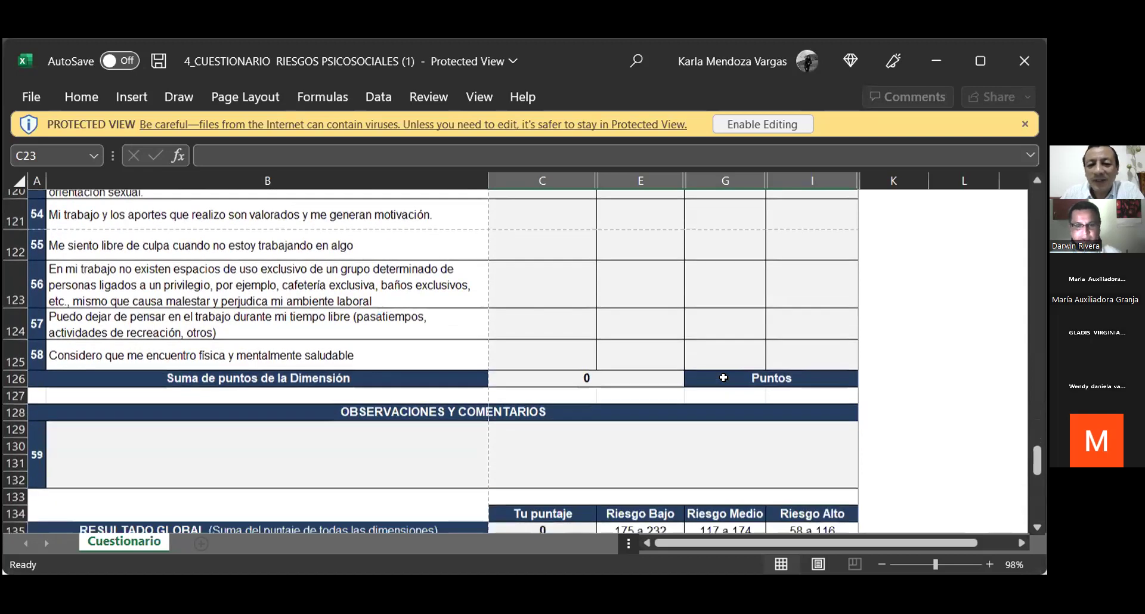
{"action": "scroll", "coordinate": [724, 377], "scroll_direction": "down", "scroll_amount": 2}
{"action": "scroll", "coordinate": [723, 378], "scroll_direction": "up", "scroll_amount": 4}
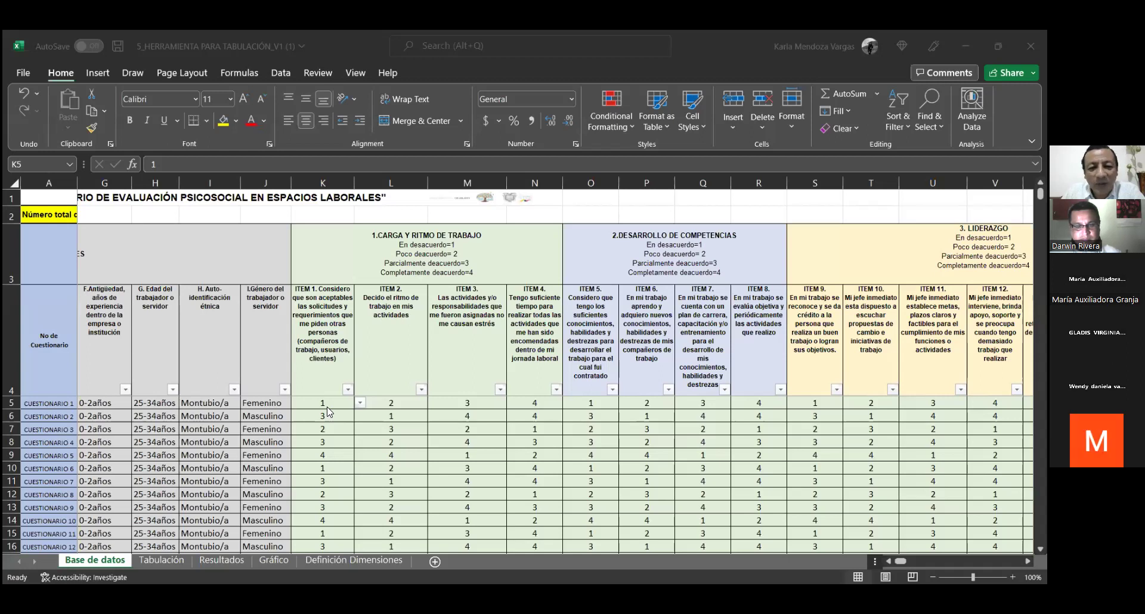
Step: Go through the first questionnaire's answers in row 5 of Base de datos, from ITEM 1 to ITEM 58
{"action": "key", "text": "Right"}
{"action": "key", "text": "Right"}
{"action": "key", "text": "Right"}
{"action": "key", "text": "Right"}
{"action": "key", "text": "Right"}
{"action": "key", "text": "Right"}
{"action": "key", "text": "Right"}
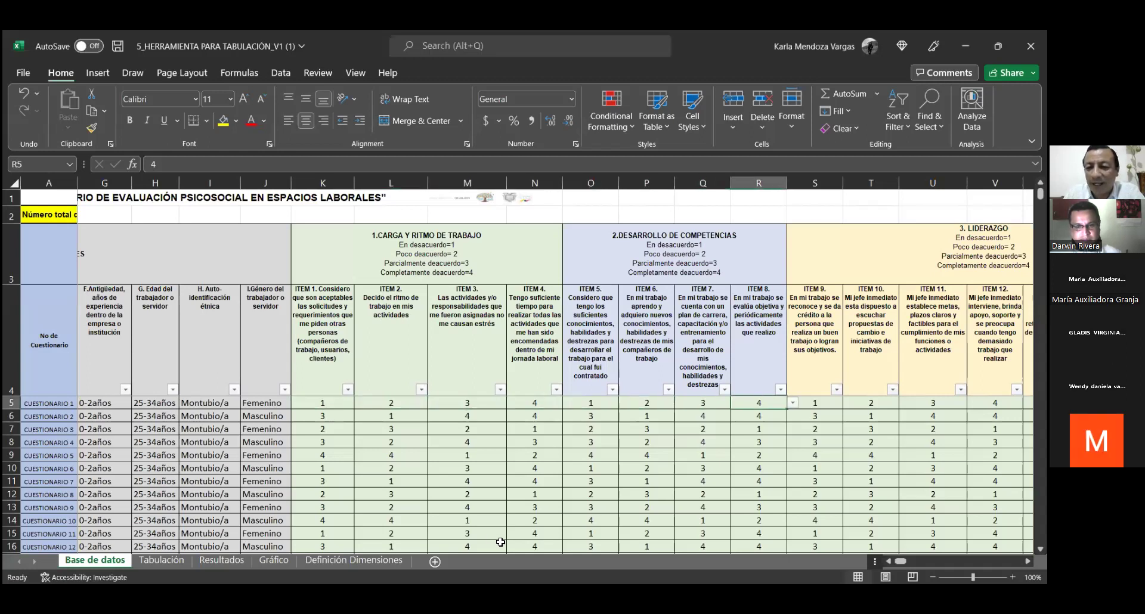
{"action": "key", "text": "Right"}
{"action": "key", "text": "Right"}
{"action": "key", "text": "Right"}
{"action": "key", "text": "Right"}
{"action": "key", "text": "Right"}
{"action": "key", "text": "Right"}
{"action": "key", "text": "Right"}
{"action": "key", "text": "Right"}
{"action": "key", "text": "Right"}
{"action": "key", "text": "Right"}
{"action": "key", "text": "Right"}
{"action": "key", "text": "Right"}
{"action": "key", "text": "Right"}
{"action": "key", "text": "Right"}
{"action": "key", "text": "Right"}
{"action": "key", "text": "Right"}
{"action": "key", "text": "Right"}
{"action": "key", "text": "Right"}
{"action": "key", "text": "Right"}
{"action": "key", "text": "Right"}
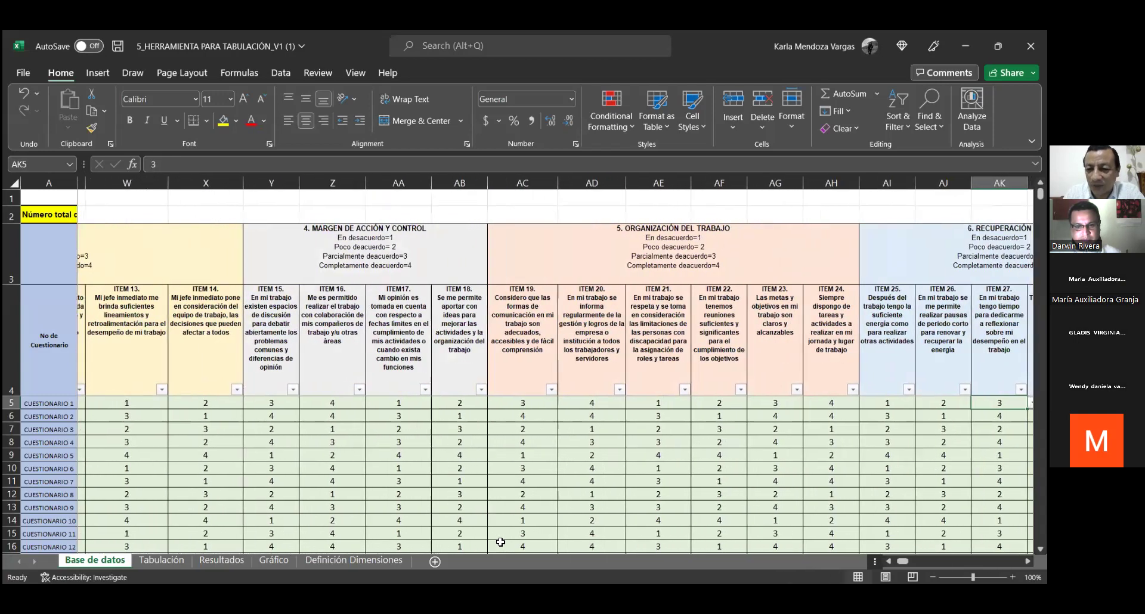
{"action": "key", "text": "Right"}
{"action": "key", "text": "Right"}
{"action": "key", "text": "Right"}
{"action": "key", "text": "Right"}
{"action": "key", "text": "Right"}
{"action": "key", "text": "Right"}
{"action": "key", "text": "Right"}
{"action": "key", "text": "Right"}
{"action": "key", "text": "Right"}
{"action": "key", "text": "Right"}
{"action": "key", "text": "Right"}
{"action": "key", "text": "Right"}
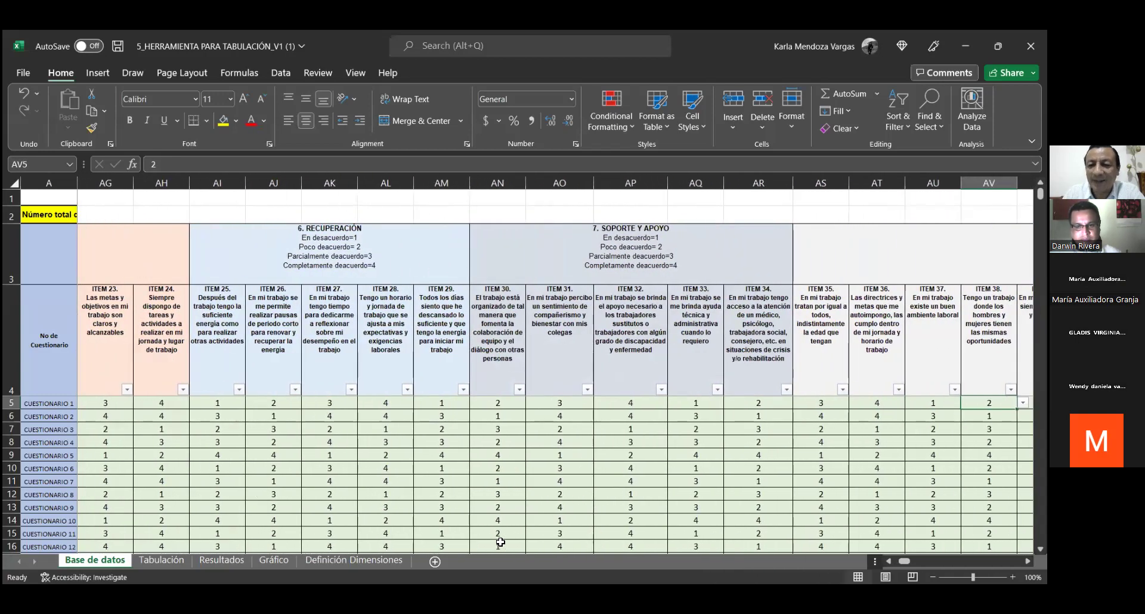
{"action": "key", "text": "Right"}
{"action": "key", "text": "Right"}
{"action": "key", "text": "Right"}
{"action": "key", "text": "Right"}
{"action": "key", "text": "Right"}
{"action": "key", "text": "Right"}
{"action": "key", "text": "Right"}
{"action": "key", "text": "Right"}
{"action": "key", "text": "Right"}
{"action": "key", "text": "Right"}
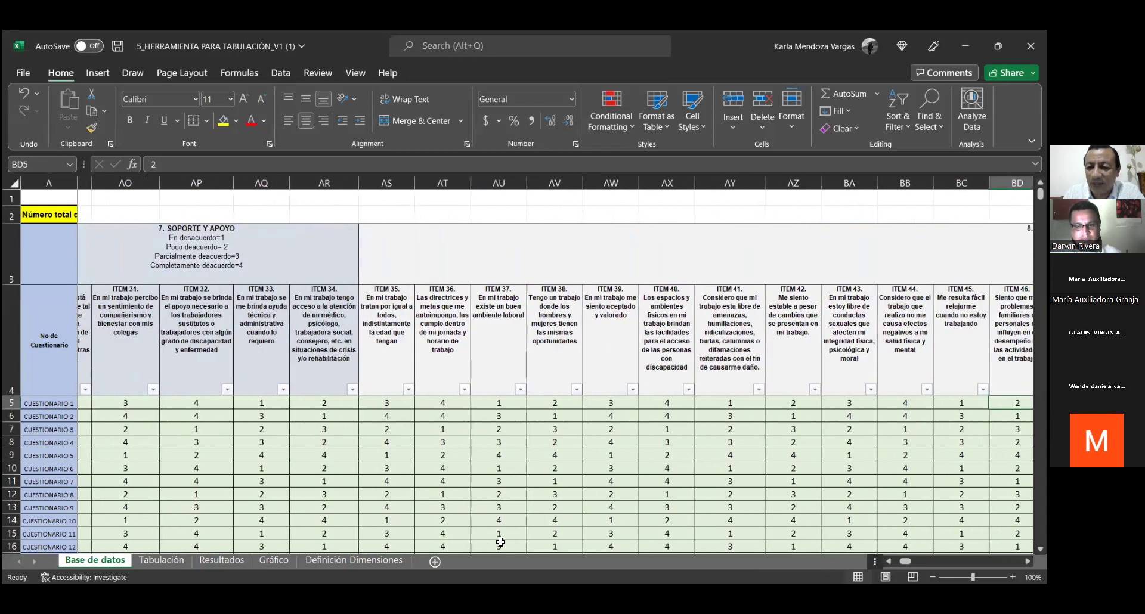
{"action": "key", "text": "Right"}
{"action": "key", "text": "Right"}
{"action": "key", "text": "Right"}
{"action": "key", "text": "Right"}
{"action": "key", "text": "Right"}
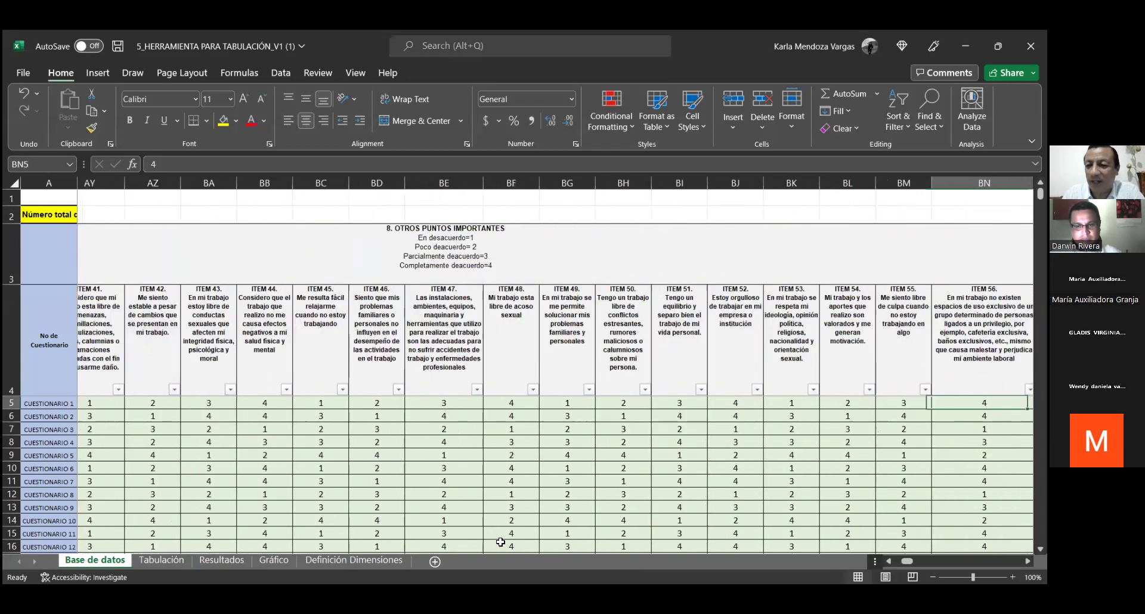
{"action": "key", "text": "Right"}
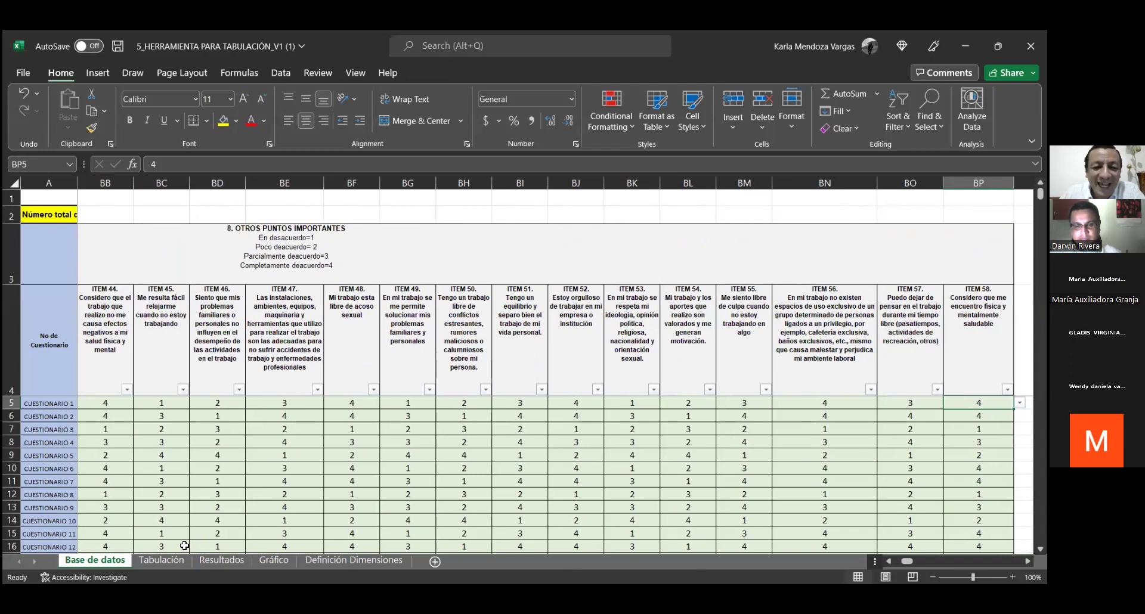
Step: View the global result in the Tabulación sheet, the Gráfico chart and the Resultados table with its interpretation of risk levels
{"action": "key", "text": "ctrl+Page_Down"}
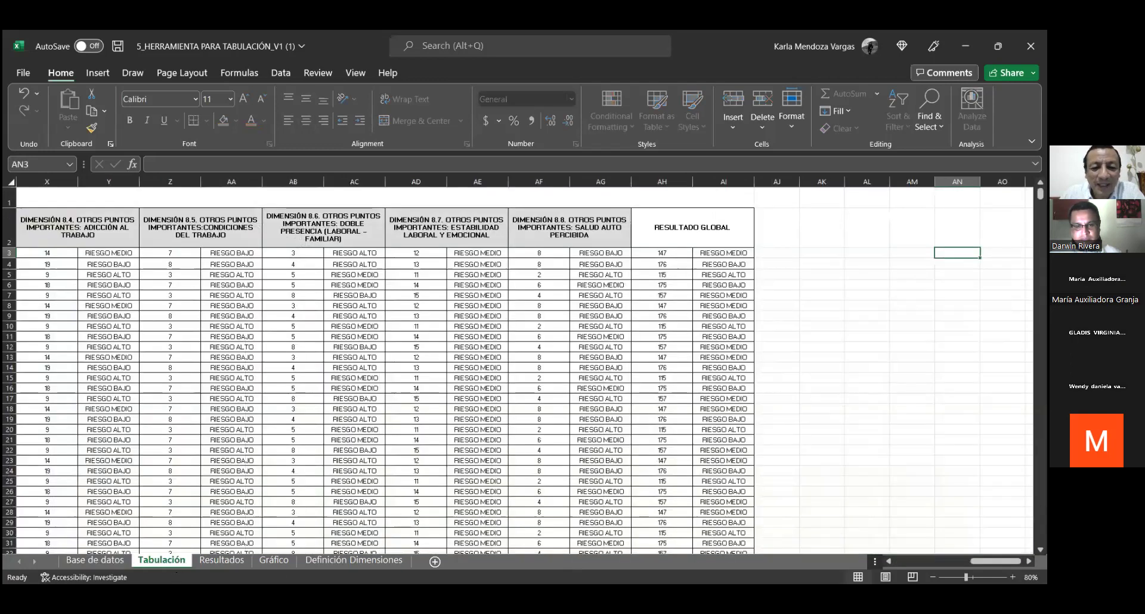
{"action": "left_click", "coordinate": [274, 561]}
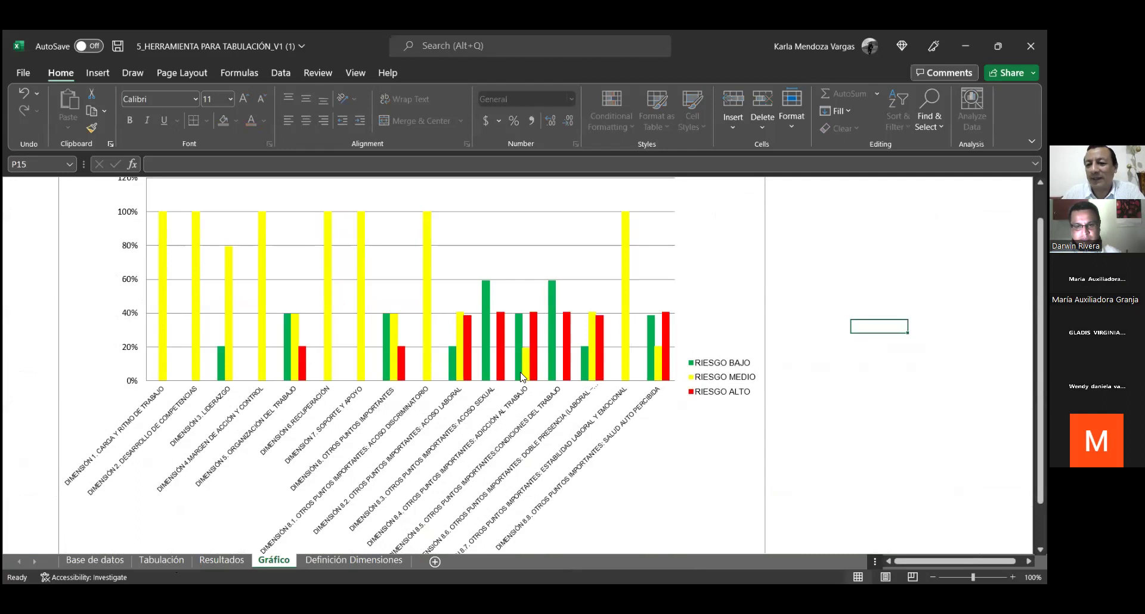
{"action": "left_click", "coordinate": [222, 561]}
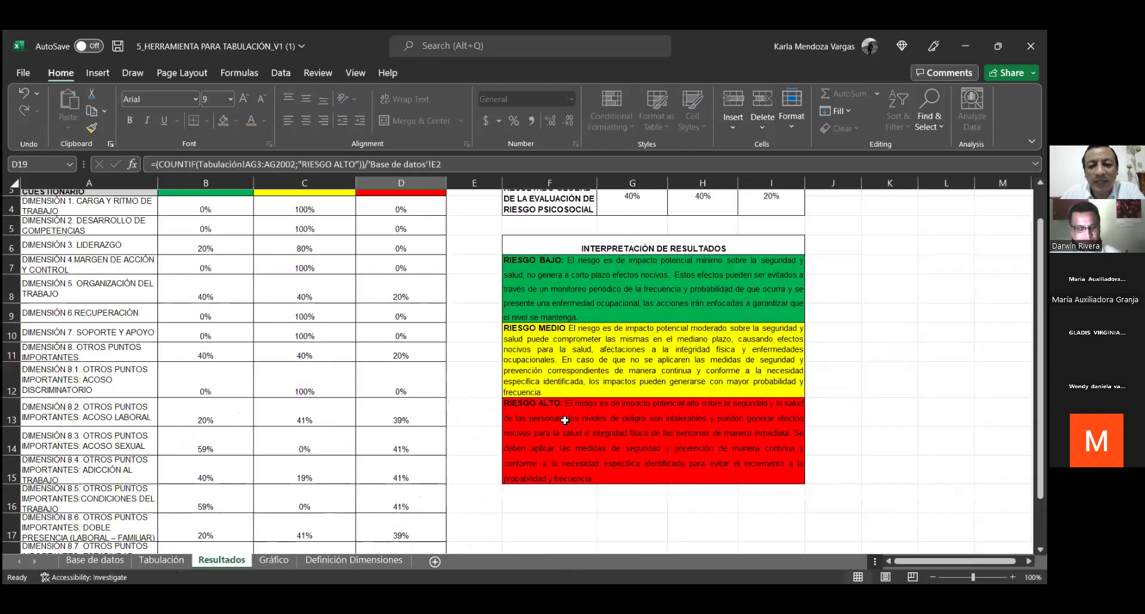
{"action": "scroll", "coordinate": [596, 235], "scroll_direction": "up", "scroll_amount": 1}
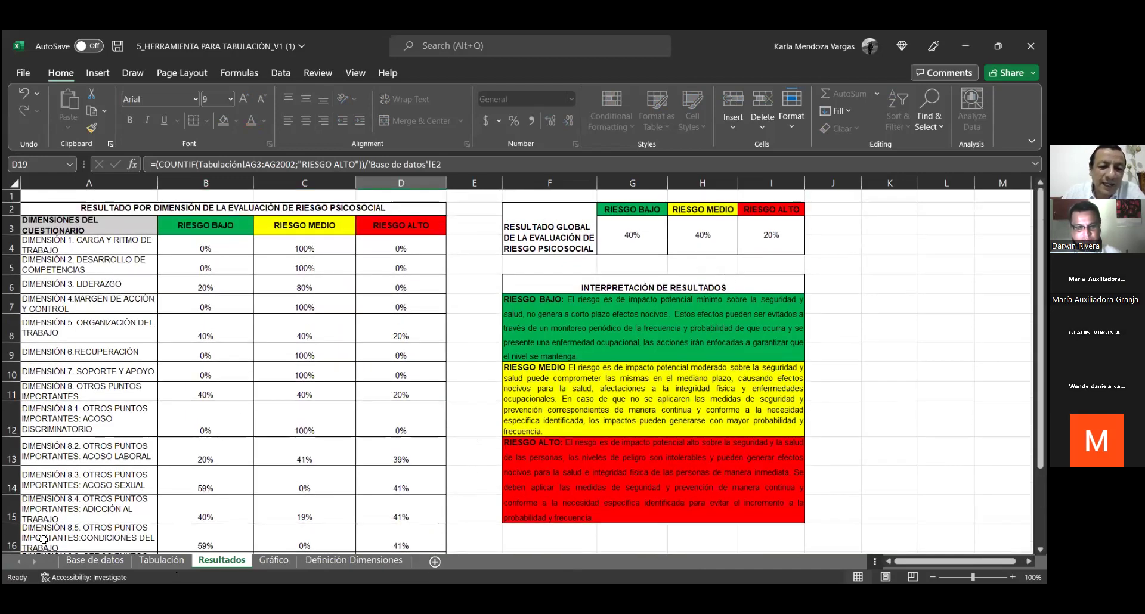
Step: In Base de datos, filter the D. Área en el que trabaja column to Administrativa only and look through the filtered questionnaires
{"action": "left_click", "coordinate": [81, 563]}
{"action": "scroll", "coordinate": [255, 493], "scroll_direction": "up", "scroll_amount": 2}
{"action": "scroll", "coordinate": [255, 493], "scroll_direction": "up", "scroll_amount": 1}
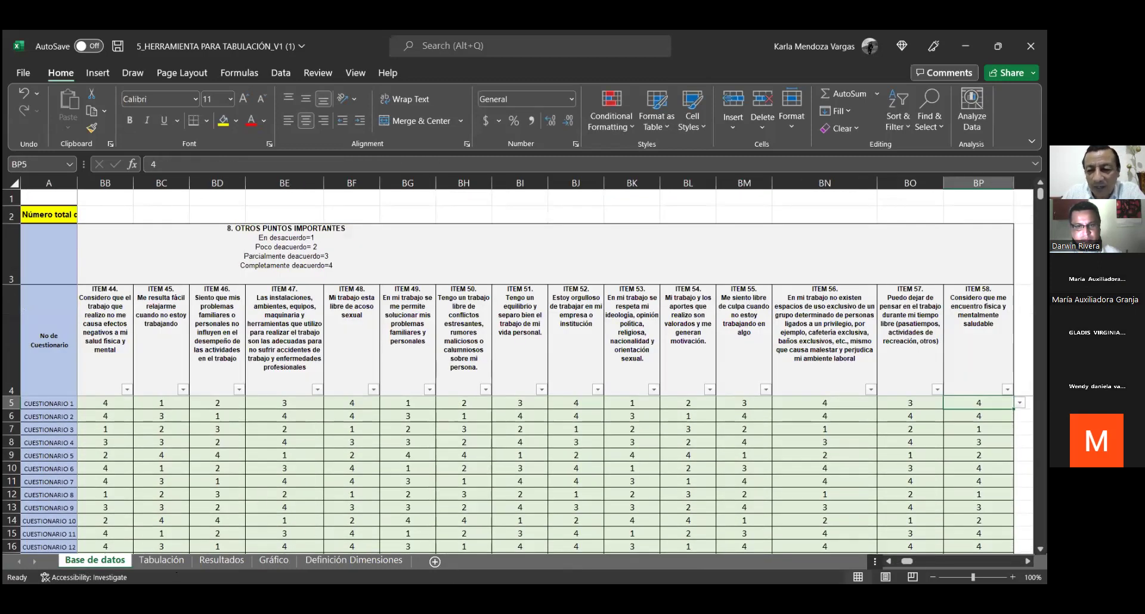
{"action": "left_click", "coordinate": [889, 560]}
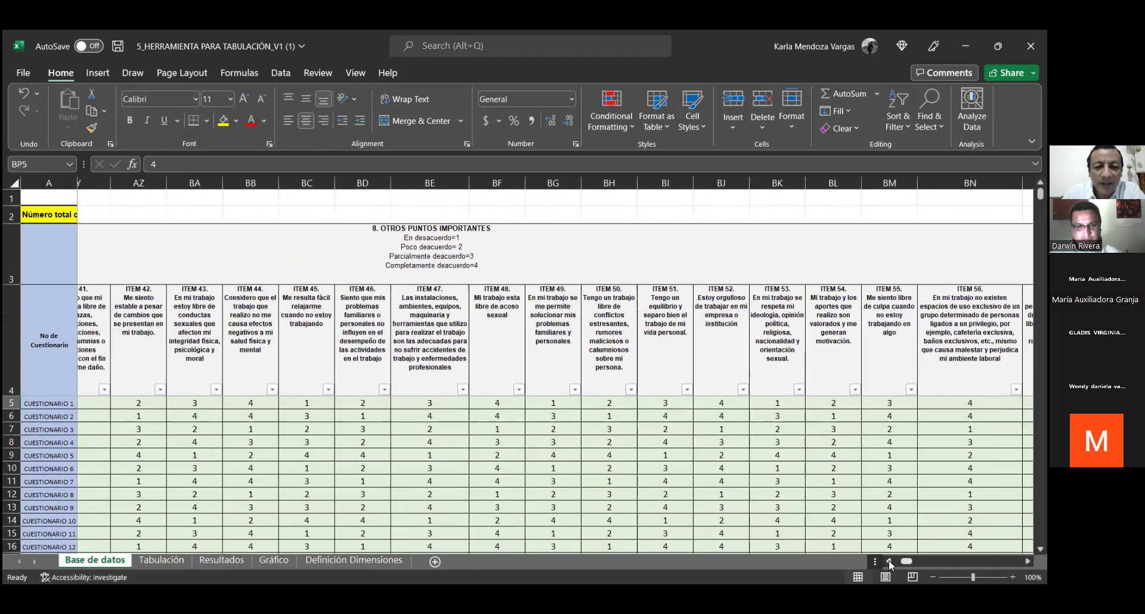
{"action": "left_click_drag", "start_coordinate": [889, 560], "coordinate": [888, 560]}
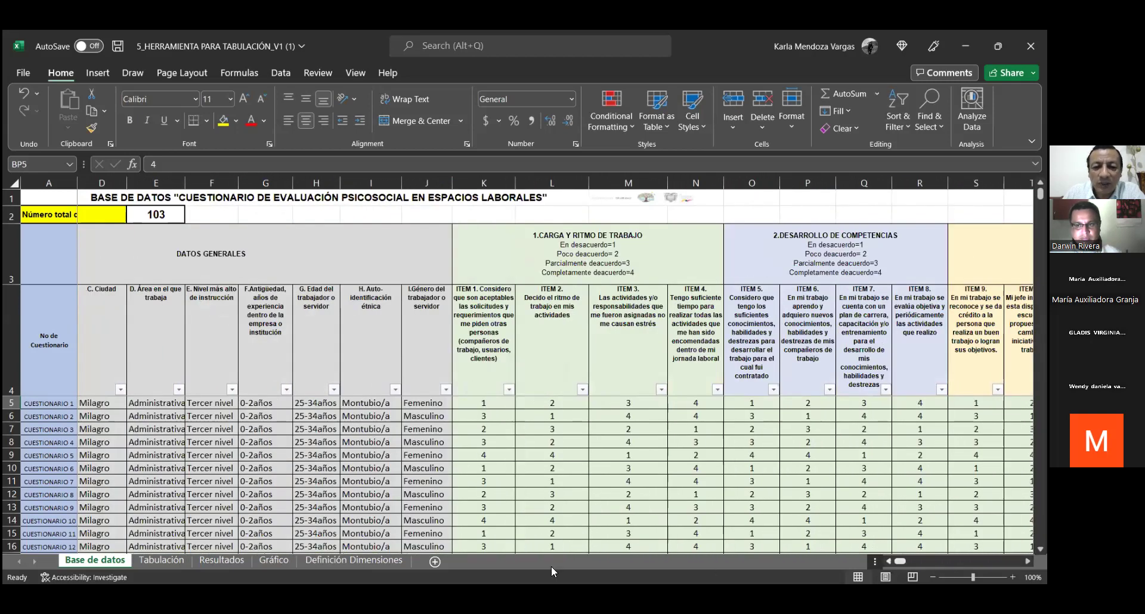
{"action": "left_click", "coordinate": [286, 389]}
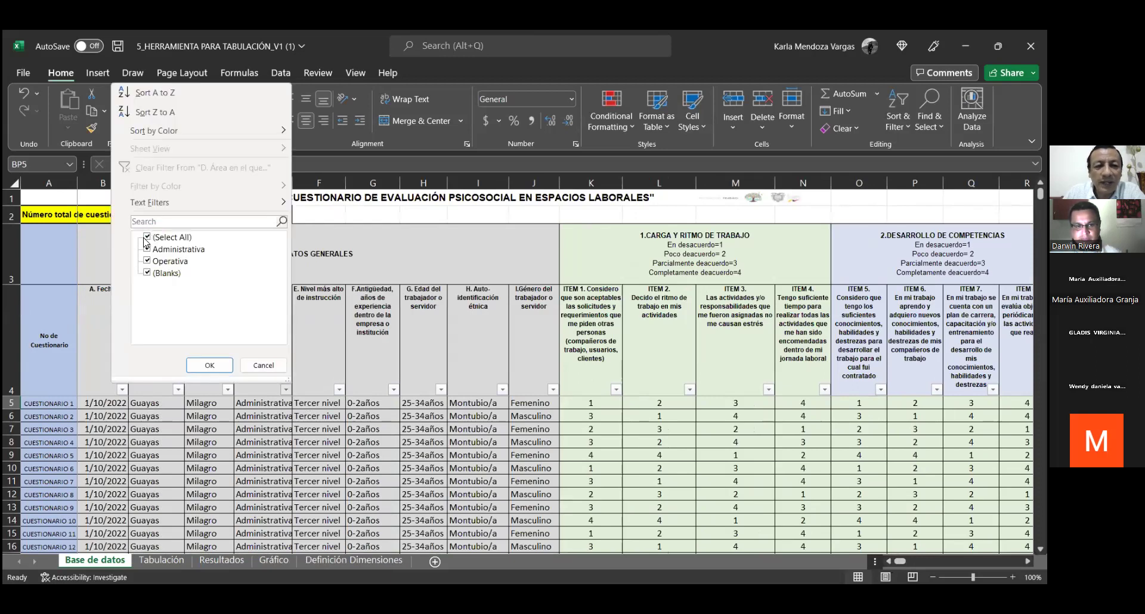
{"action": "left_click", "coordinate": [148, 238]}
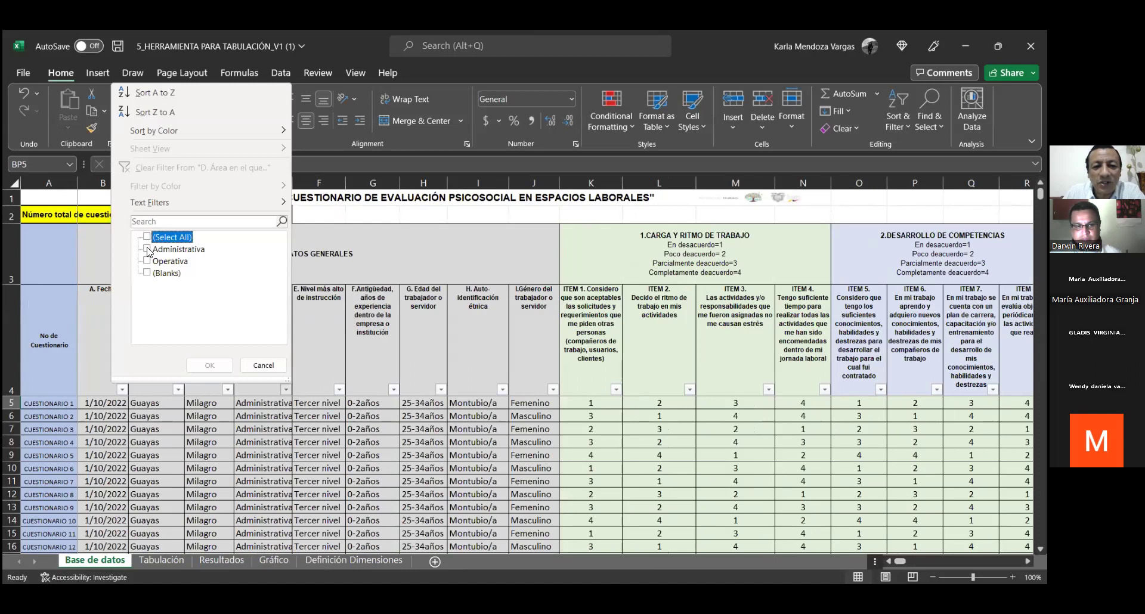
{"action": "left_click", "coordinate": [148, 250]}
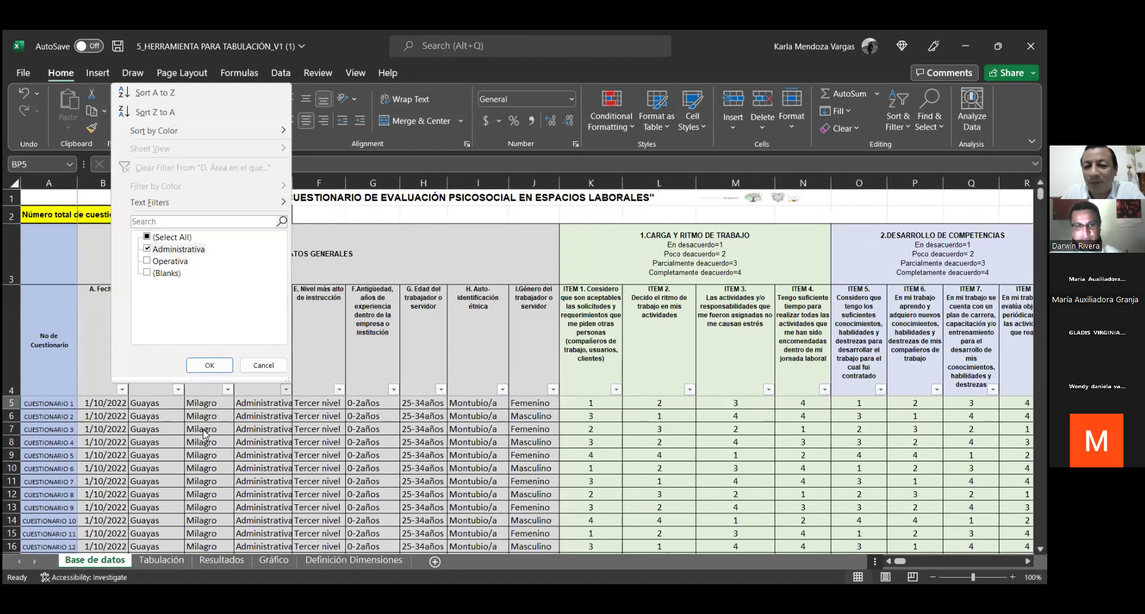
{"action": "left_click", "coordinate": [210, 365]}
{"action": "scroll", "coordinate": [343, 435], "scroll_direction": "down", "scroll_amount": 9}
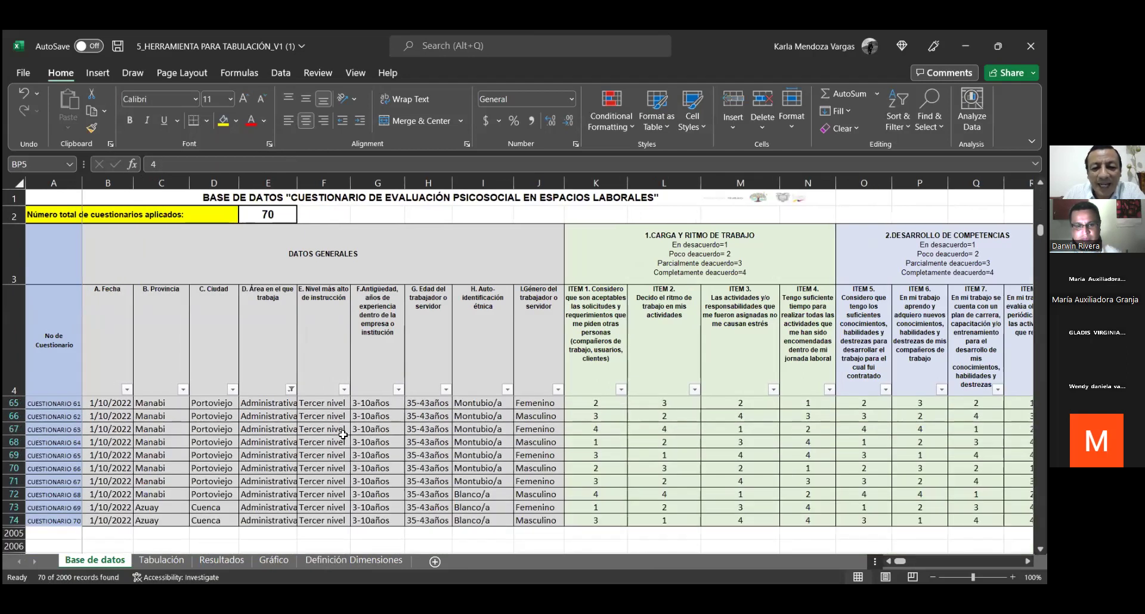
{"action": "scroll", "coordinate": [343, 435], "scroll_direction": "up", "scroll_amount": 16}
{"action": "scroll", "coordinate": [343, 435], "scroll_direction": "up", "scroll_amount": 4}
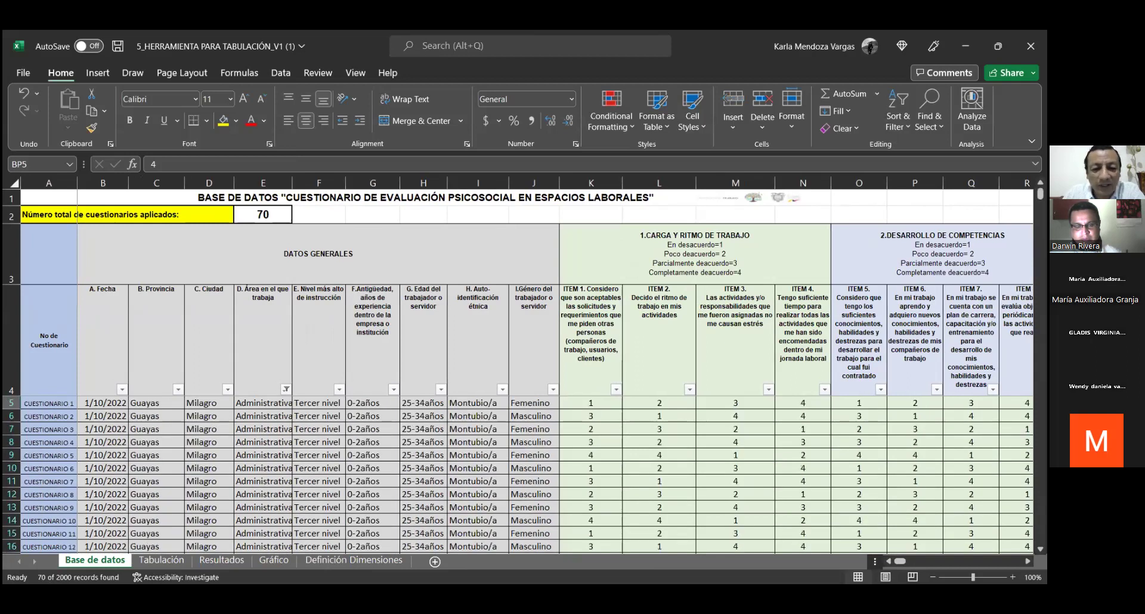
Step: Check the Resultados percentages and the Gráfico chart for the Administrativa area
{"action": "left_click", "coordinate": [226, 562]}
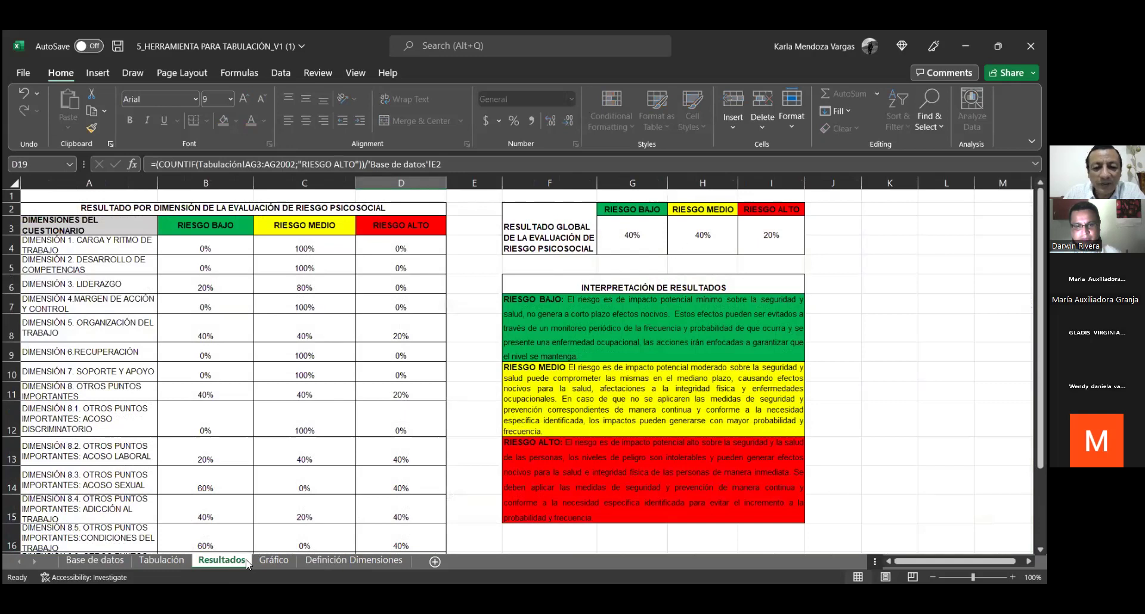
{"action": "left_click", "coordinate": [275, 560]}
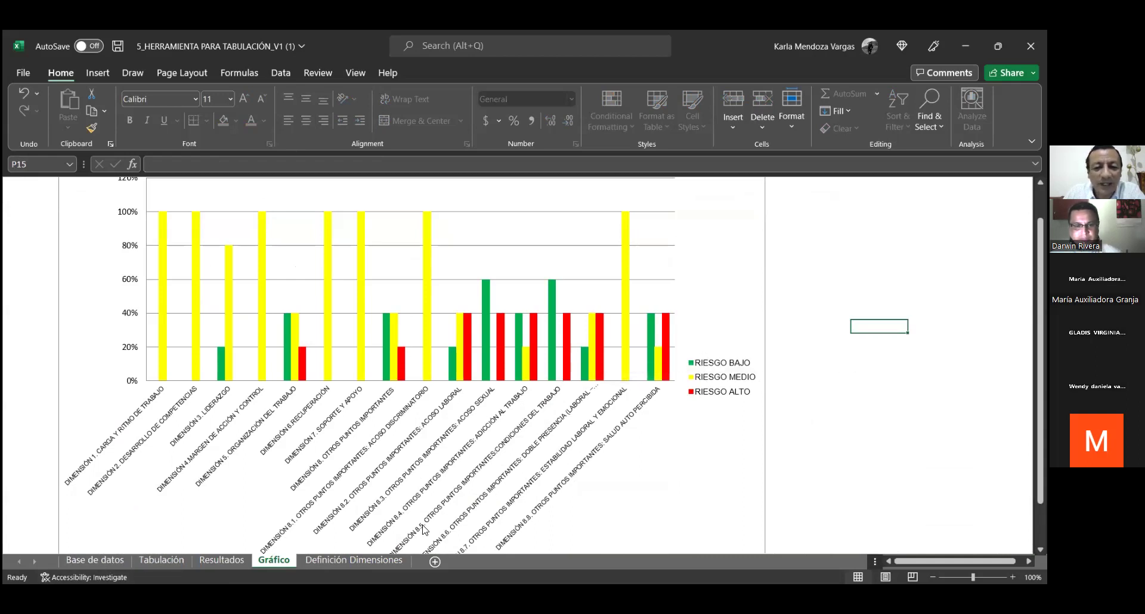
{"action": "key", "text": "ctrl+Page_Up"}
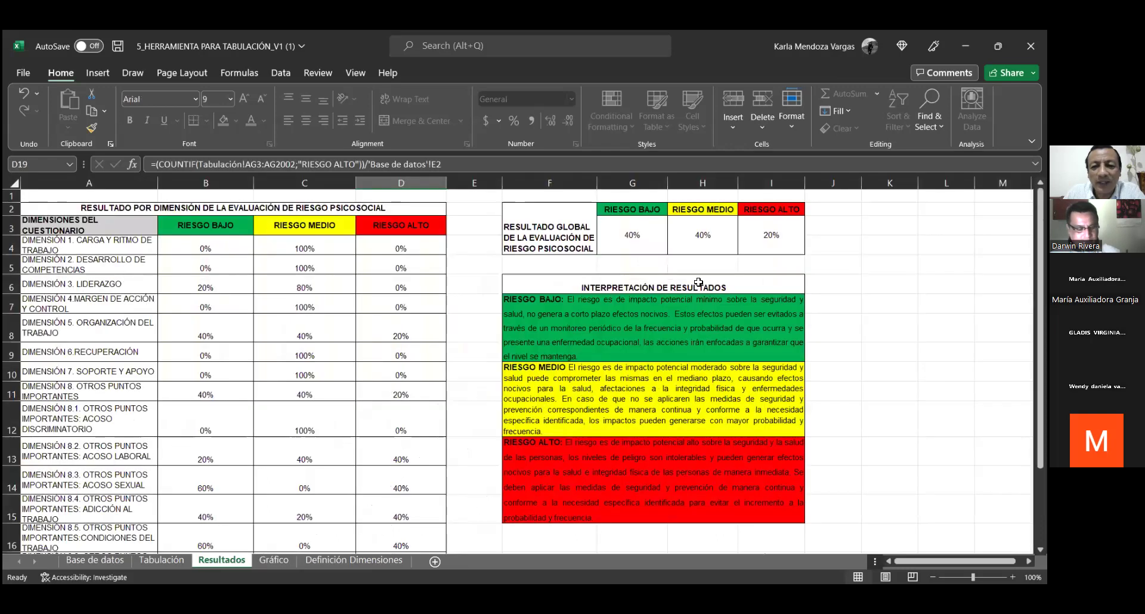
Step: Change the work area filter in Base de datos to Operativa only and look through the filtered questionnaires
{"action": "left_click", "coordinate": [91, 561]}
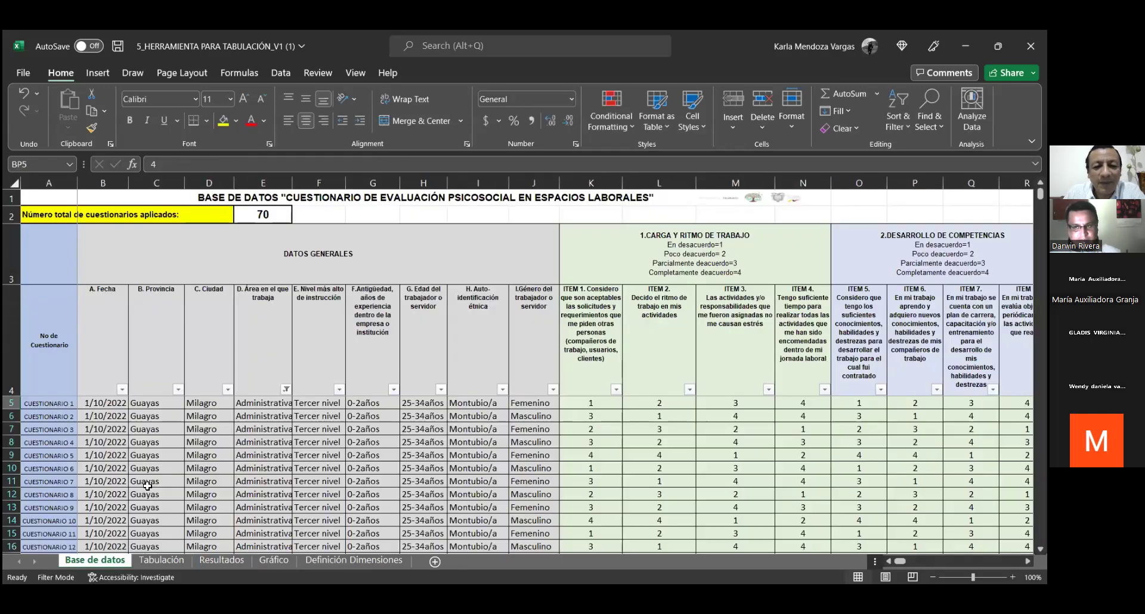
{"action": "left_click", "coordinate": [286, 390]}
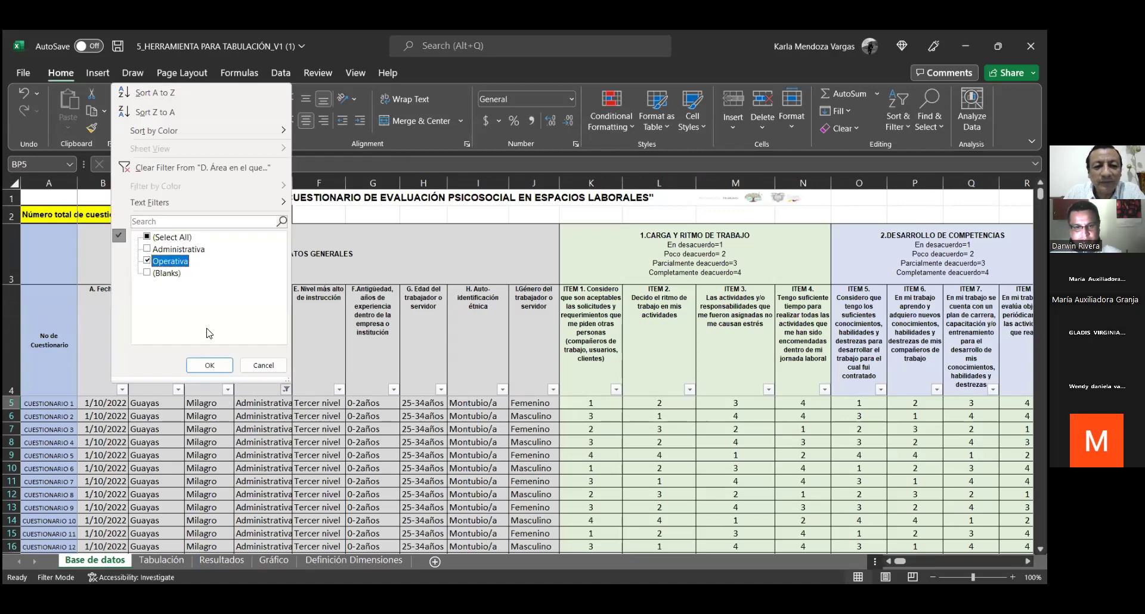
{"action": "left_click", "coordinate": [212, 365]}
{"action": "scroll", "coordinate": [232, 364], "scroll_direction": "down", "scroll_amount": 8}
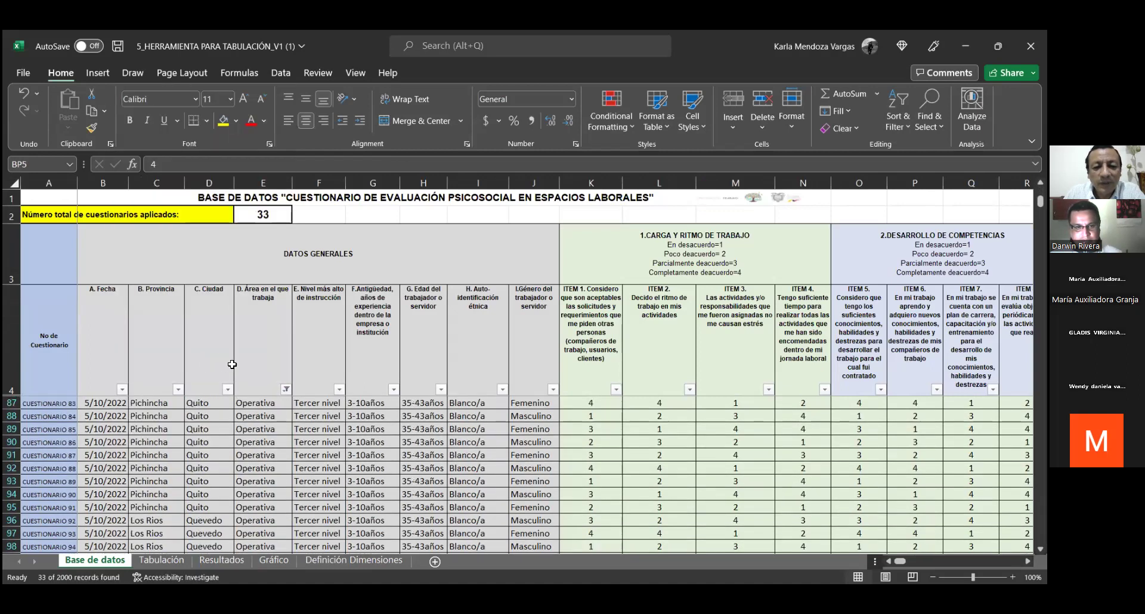
{"action": "scroll", "coordinate": [232, 364], "scroll_direction": "up", "scroll_amount": 4}
Step: Examine the Operativa area's Resultados table and its Gráfico bars, including RIESGO MEDIO for DIMENSIÓN 5
{"action": "left_click", "coordinate": [227, 563]}
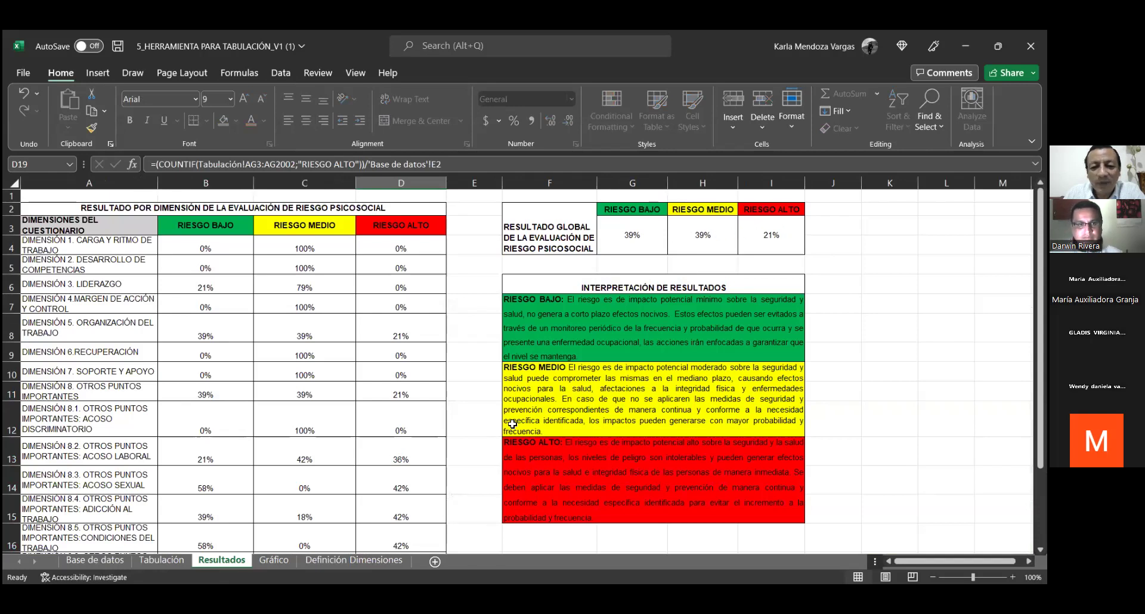
{"action": "left_click", "coordinate": [276, 560]}
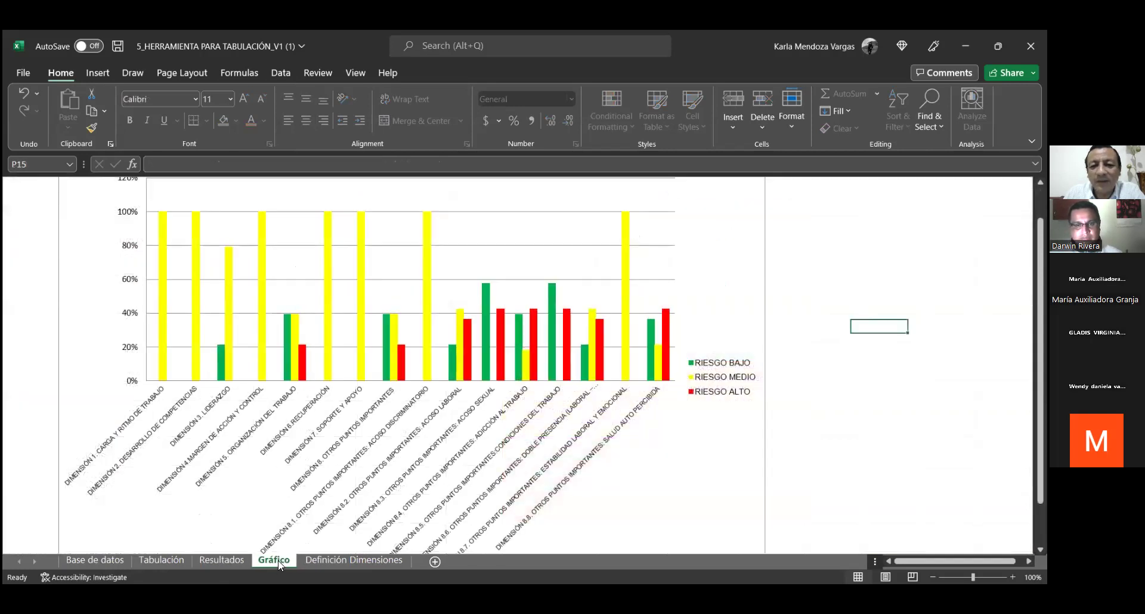
{"action": "mouse_move", "coordinate": [294, 321]}
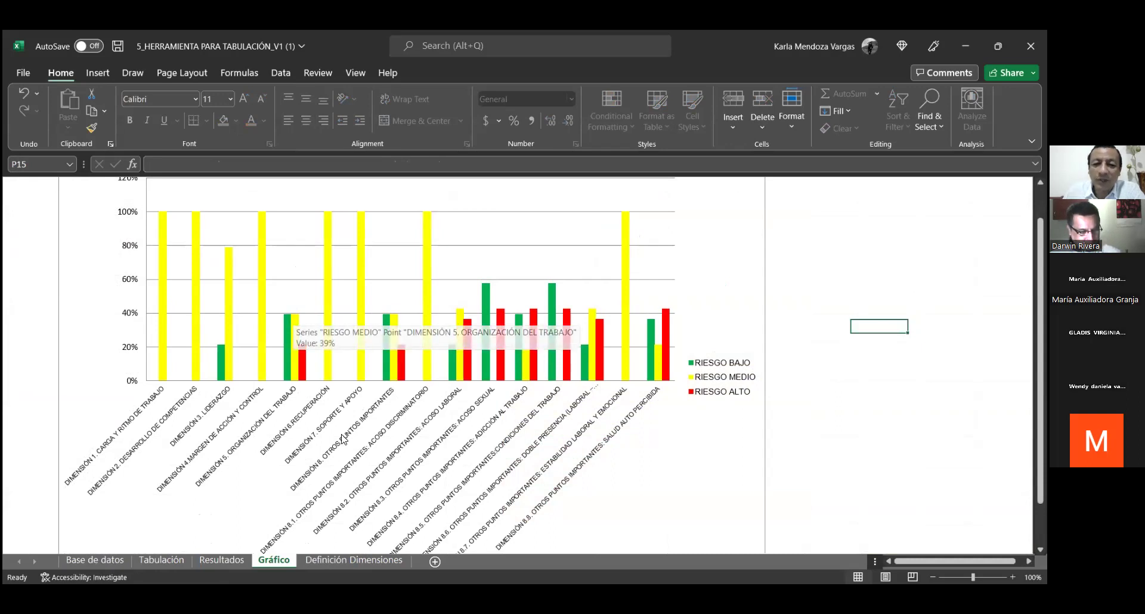
{"action": "left_click", "coordinate": [218, 560]}
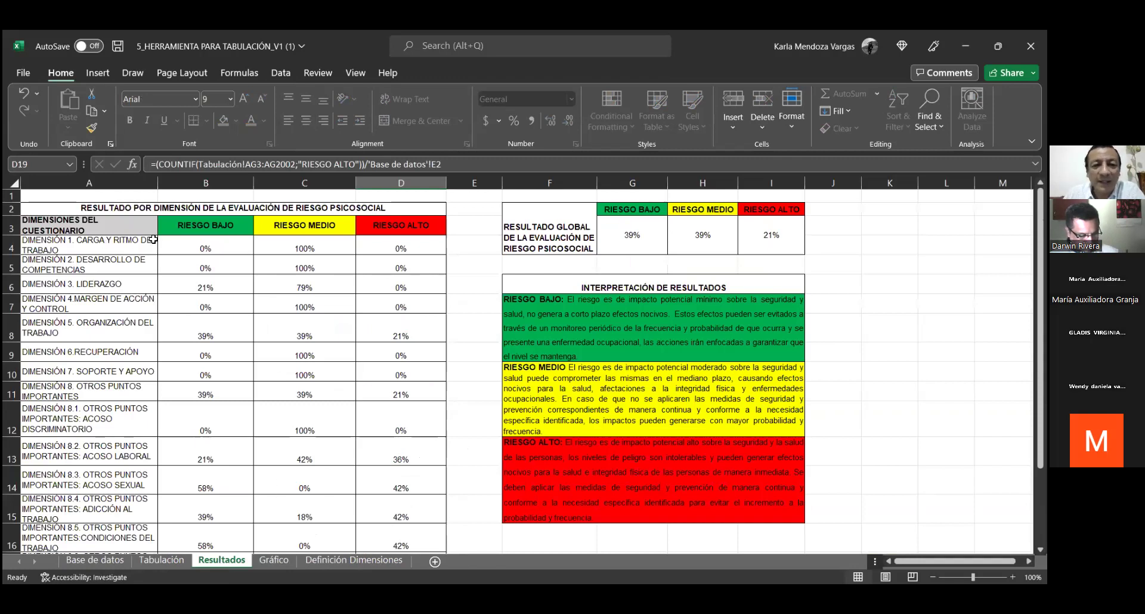
Step: Point out individual ITEM 1 and ITEM 2 answers in L92, K92 and K93 of Base de datos
{"action": "left_click", "coordinate": [95, 560]}
{"action": "left_click", "coordinate": [635, 468]}
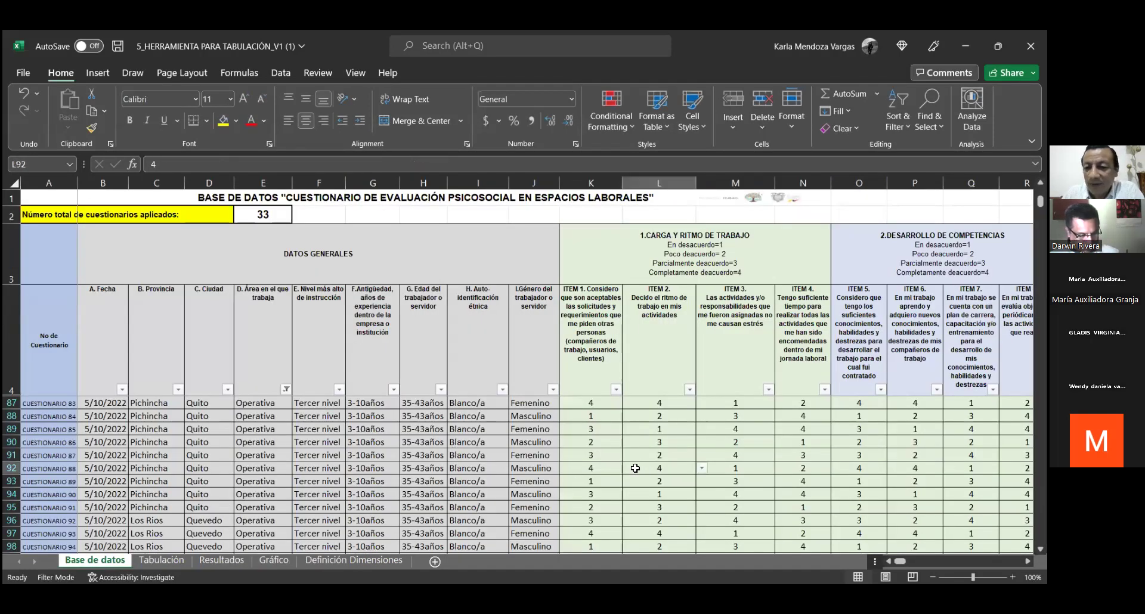
{"action": "left_click", "coordinate": [589, 472]}
{"action": "key", "text": "Down"}
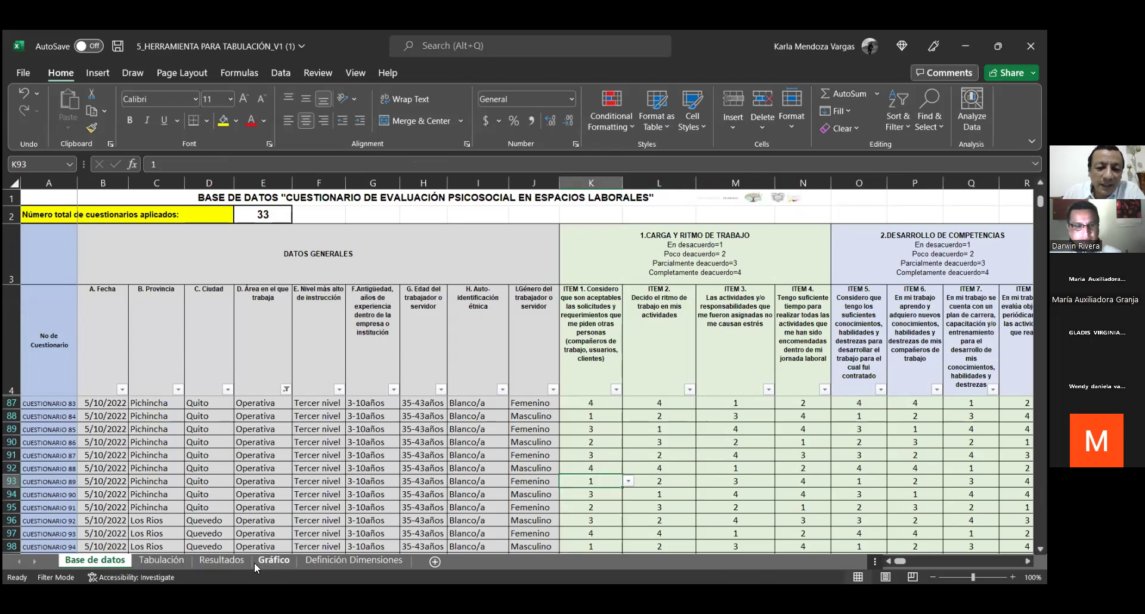
Step: Examine the risk chart by dimension in the Gráfico sheet, from its title down to the category labels
{"action": "left_click", "coordinate": [272, 561]}
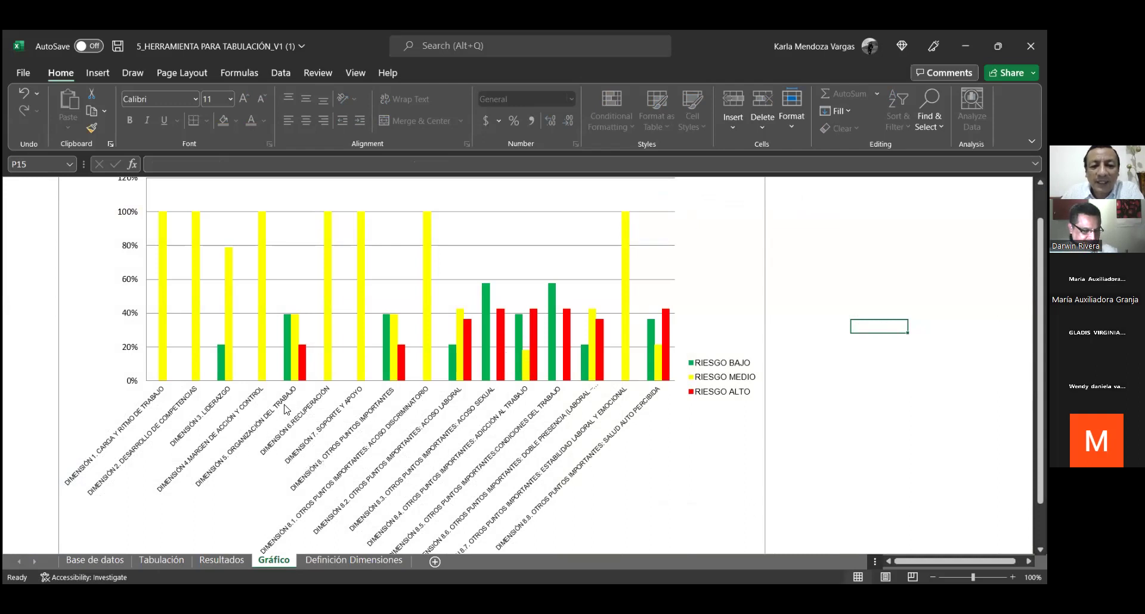
{"action": "mouse_move", "coordinate": [304, 379]}
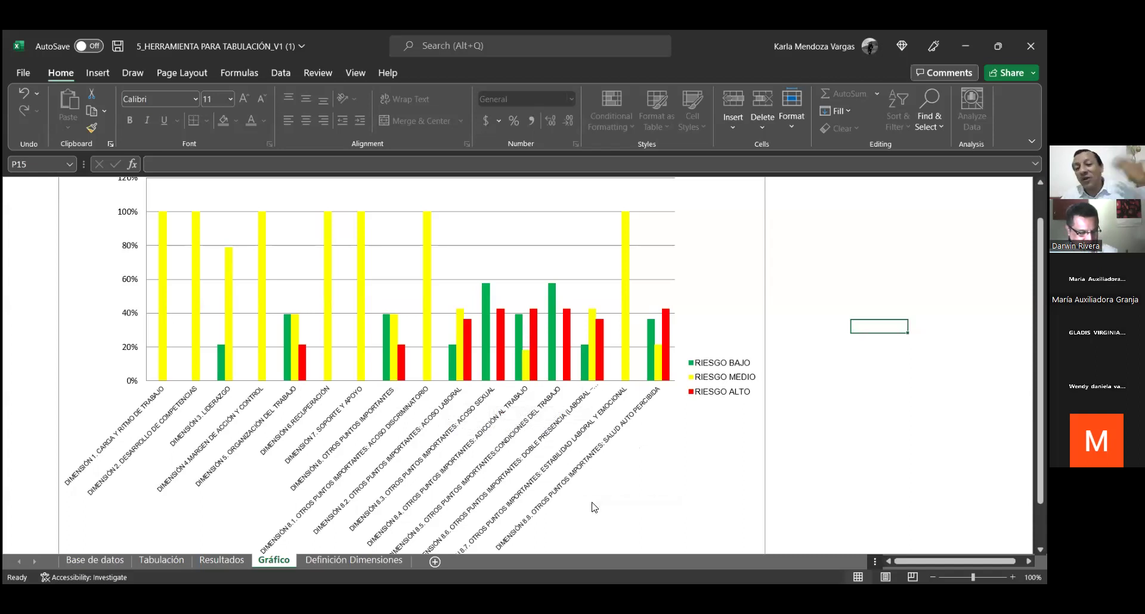
{"action": "scroll", "coordinate": [615, 496], "scroll_direction": "down", "scroll_amount": 2}
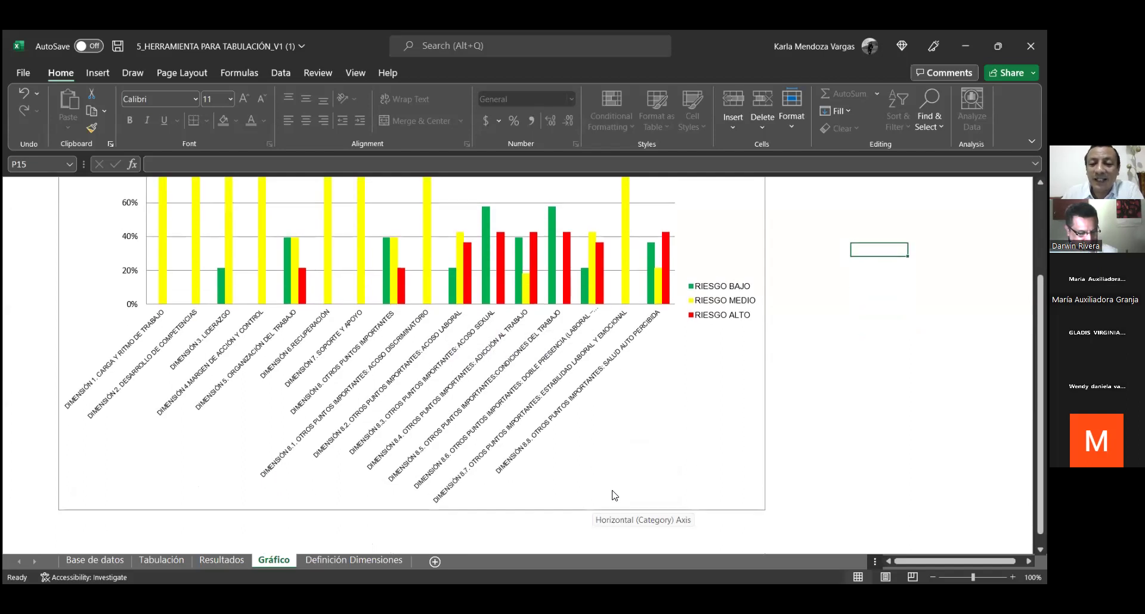
{"action": "scroll", "coordinate": [615, 496], "scroll_direction": "up", "scroll_amount": 3}
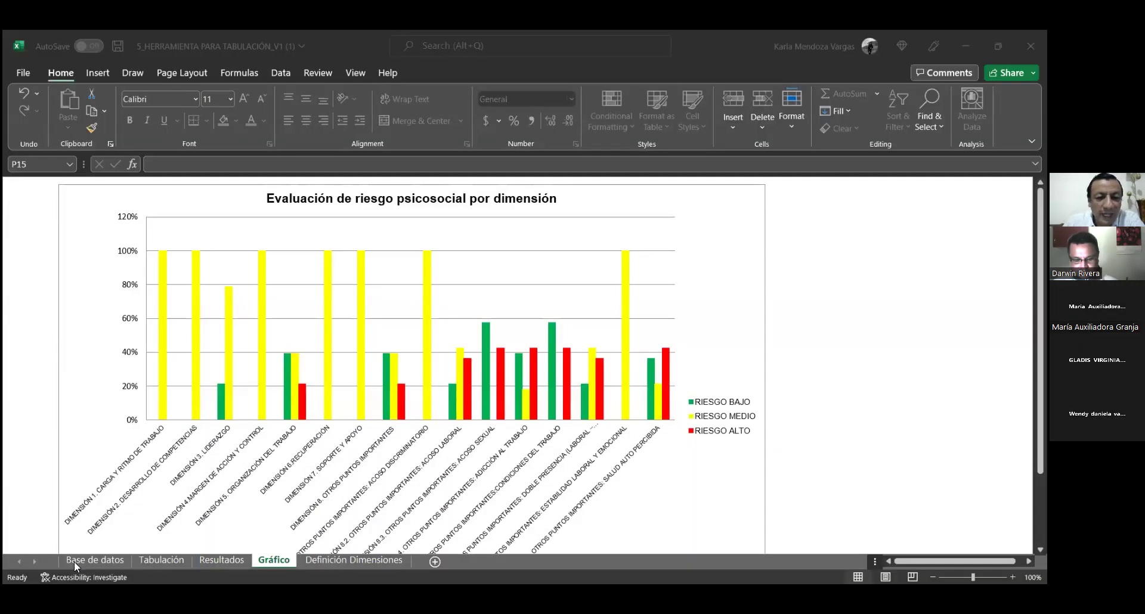
Step: Highlight the filtered answers K75:O85 in Base de datos, and then select only K75
{"action": "left_click", "coordinate": [96, 560]}
{"action": "scroll", "coordinate": [534, 435], "scroll_direction": "up", "scroll_amount": 4}
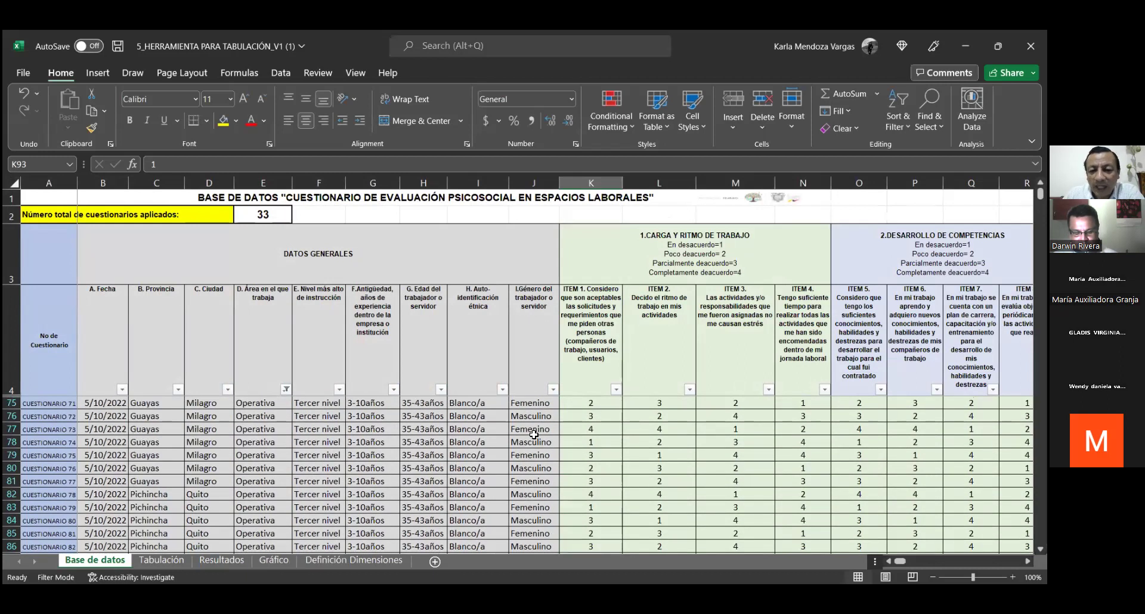
{"action": "left_click_drag", "start_coordinate": [587, 529], "coordinate": [862, 528]}
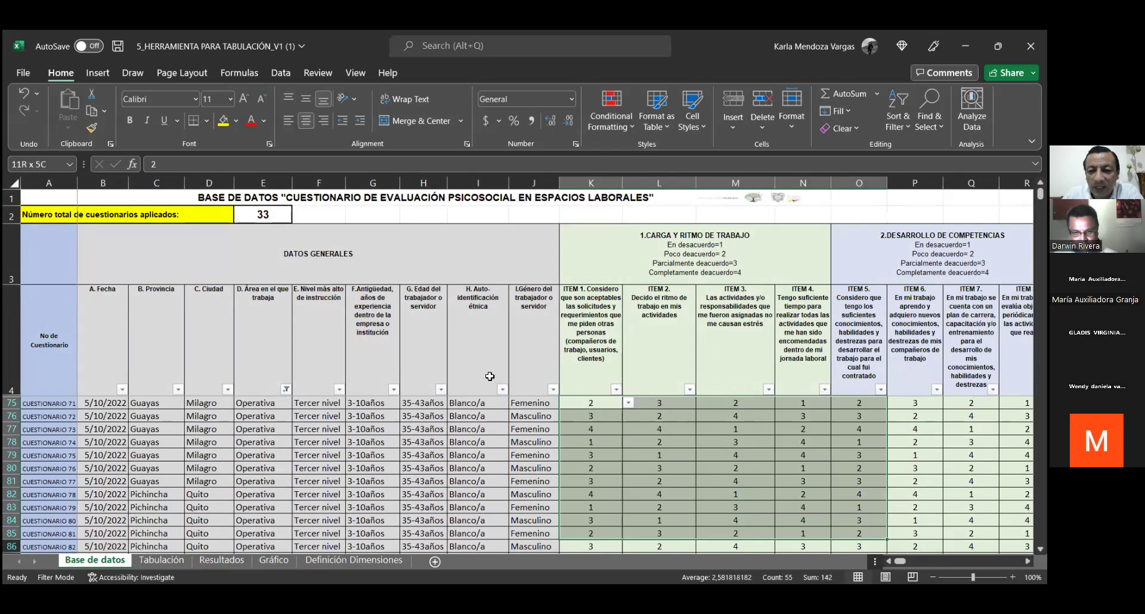
{"action": "left_click", "coordinate": [594, 404]}
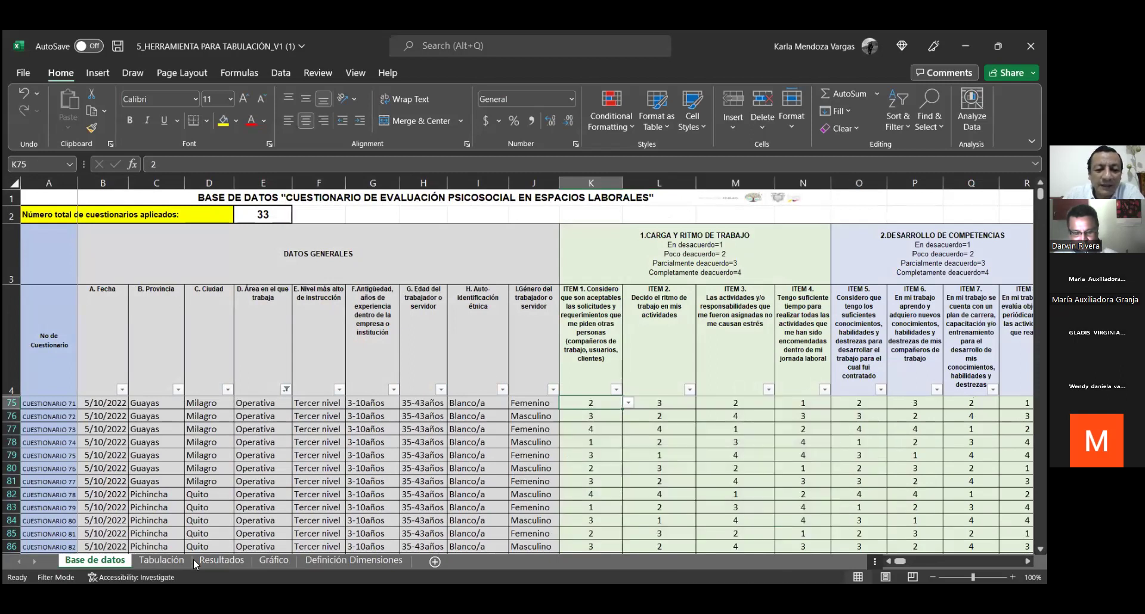
Step: Alternate between the Resultados and Gráfico sheets and inspect the chart's dimension labels
{"action": "left_click", "coordinate": [244, 560]}
{"action": "left_click", "coordinate": [266, 560]}
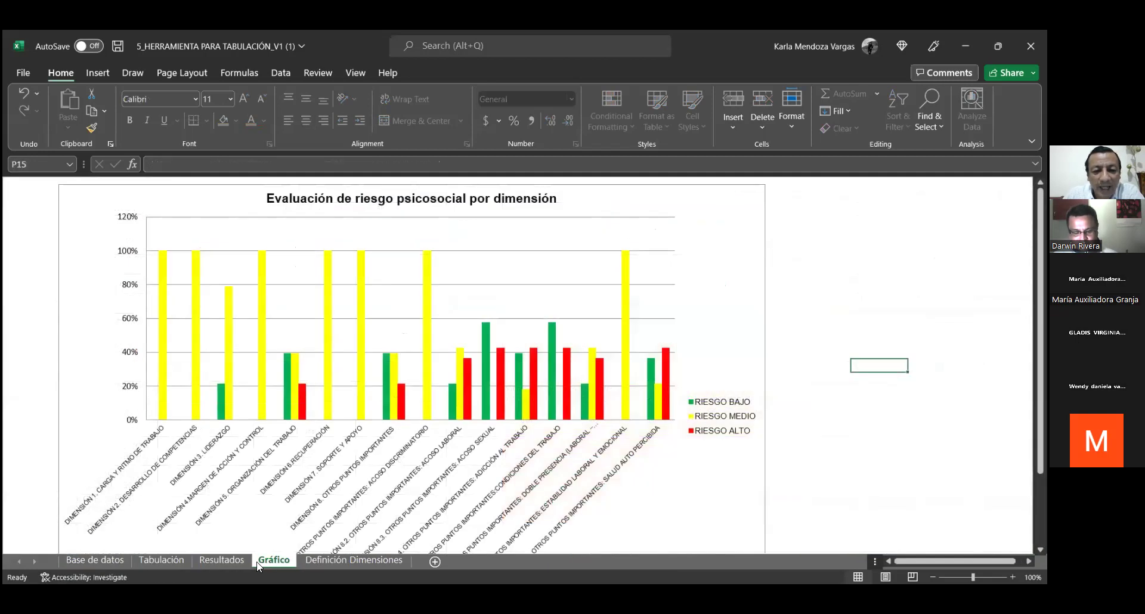
{"action": "left_click", "coordinate": [247, 560]}
{"action": "left_click", "coordinate": [270, 560]}
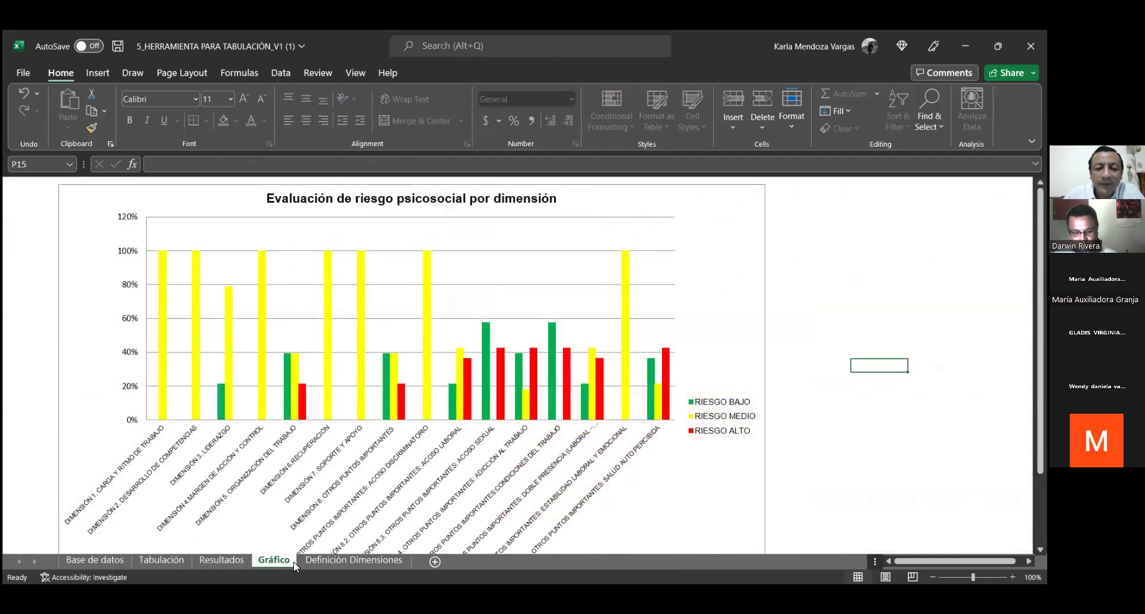
{"action": "scroll", "coordinate": [334, 516], "scroll_direction": "down", "scroll_amount": 2}
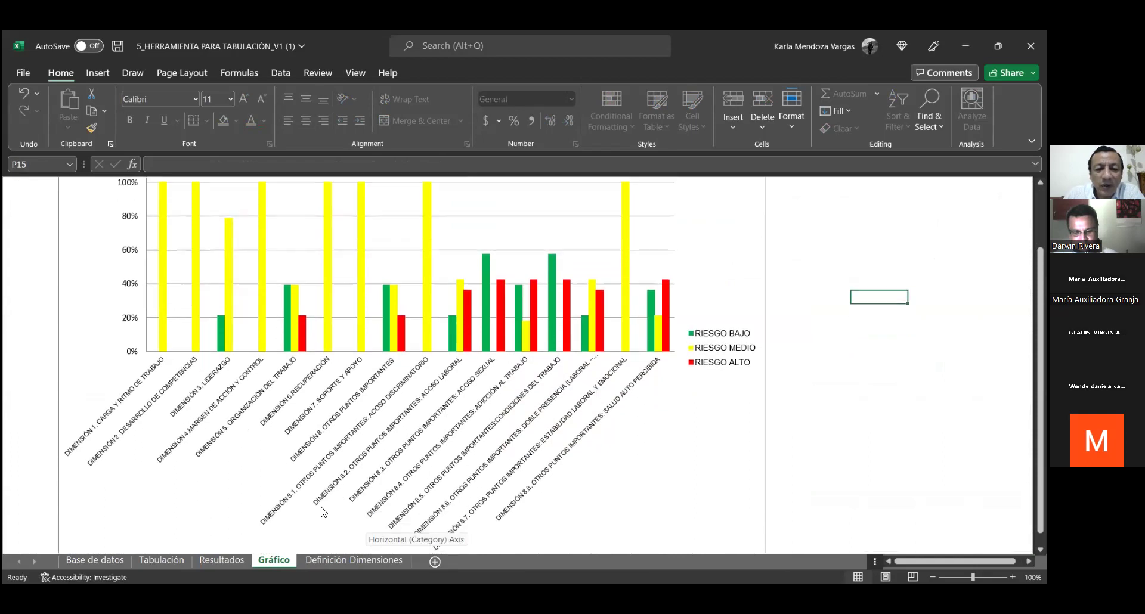